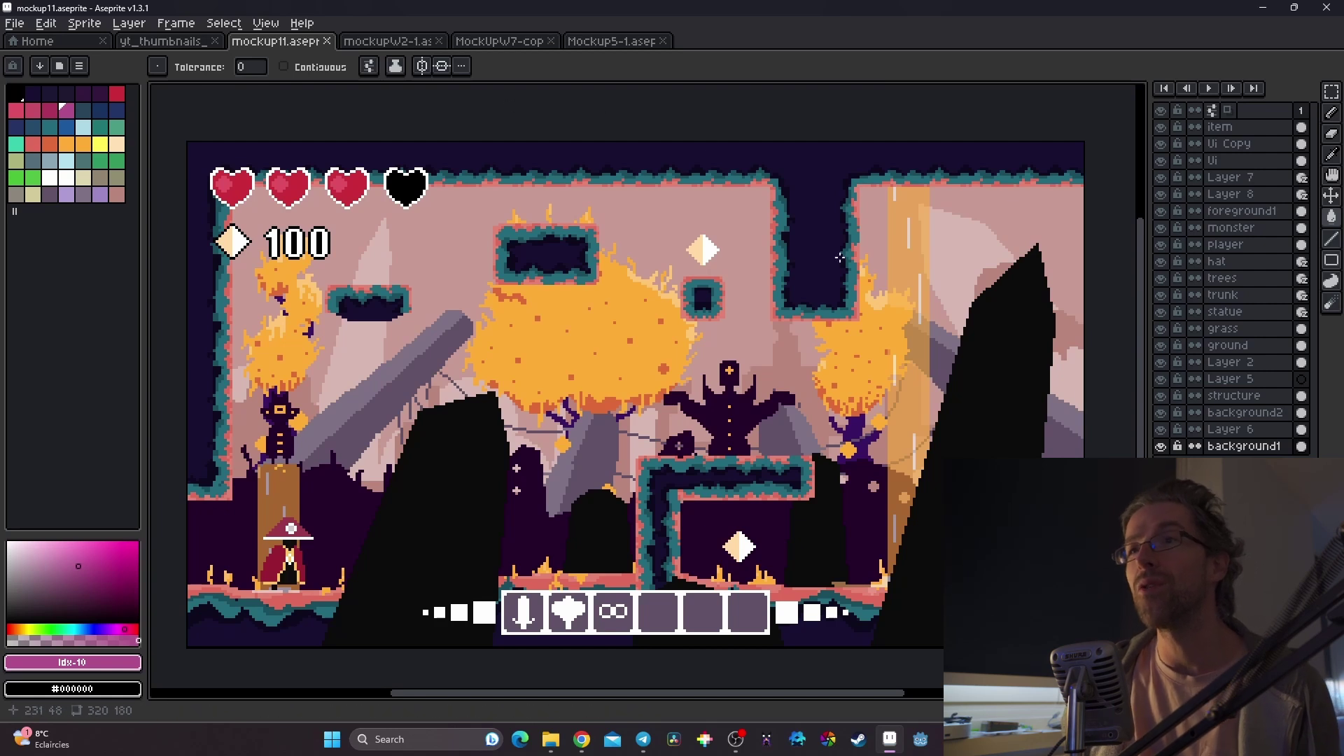
Step: Open the yt_thumbnails_about_world.png overview and examine the four world mockups
left_click(163, 41)
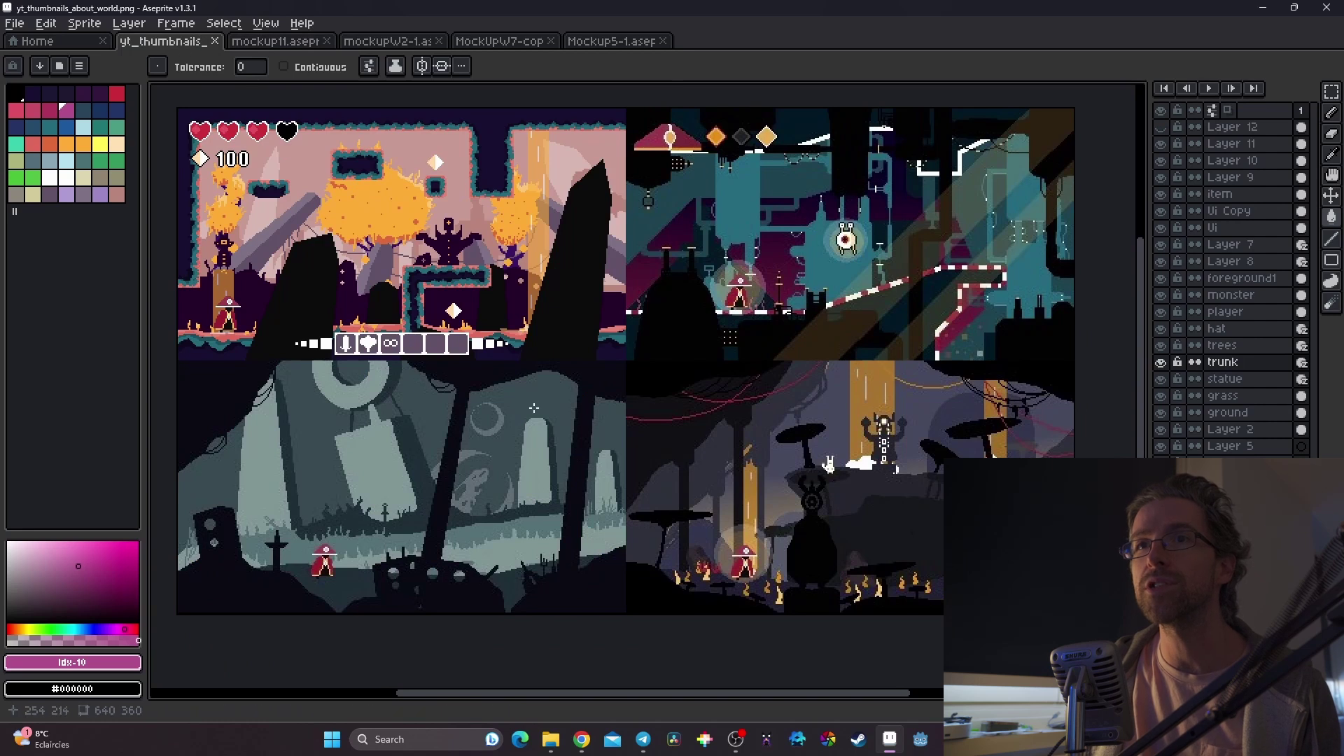
middle_click_drag(413, 331, 459, 346)
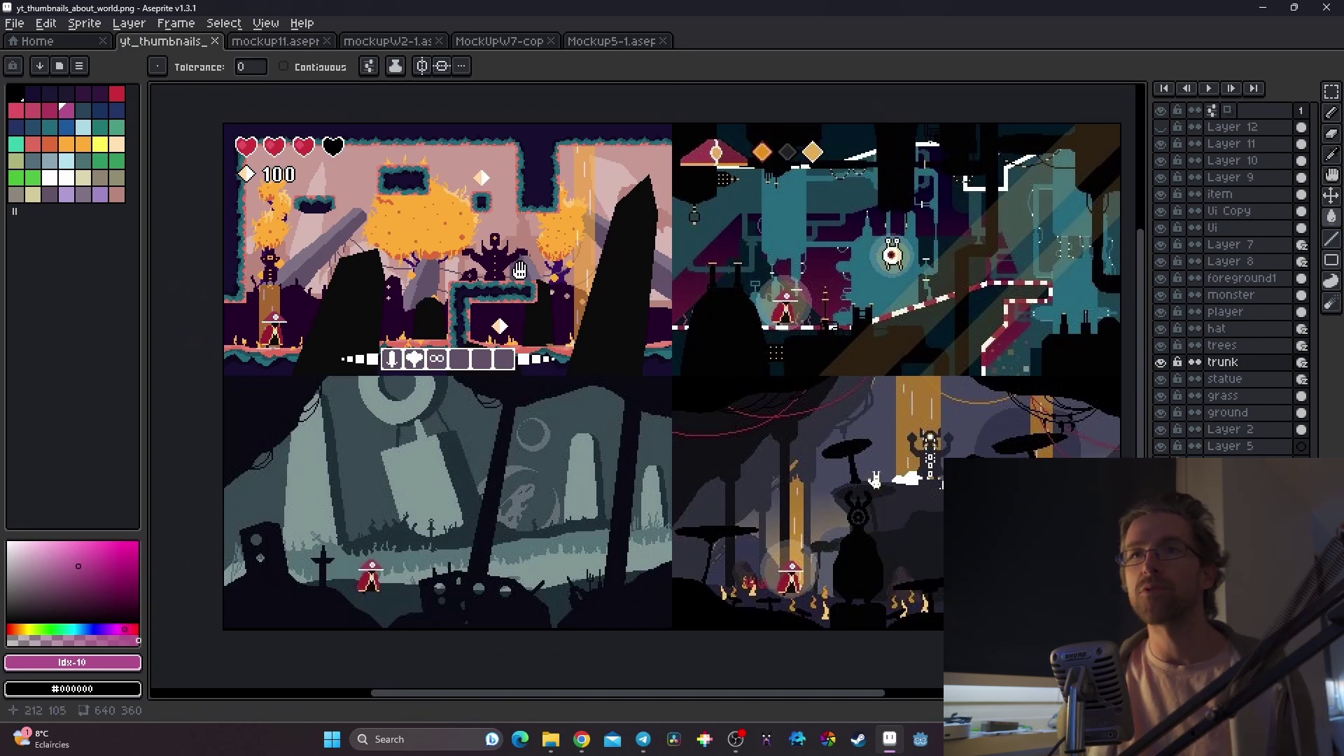
middle_click_drag(518, 270, 510, 270)
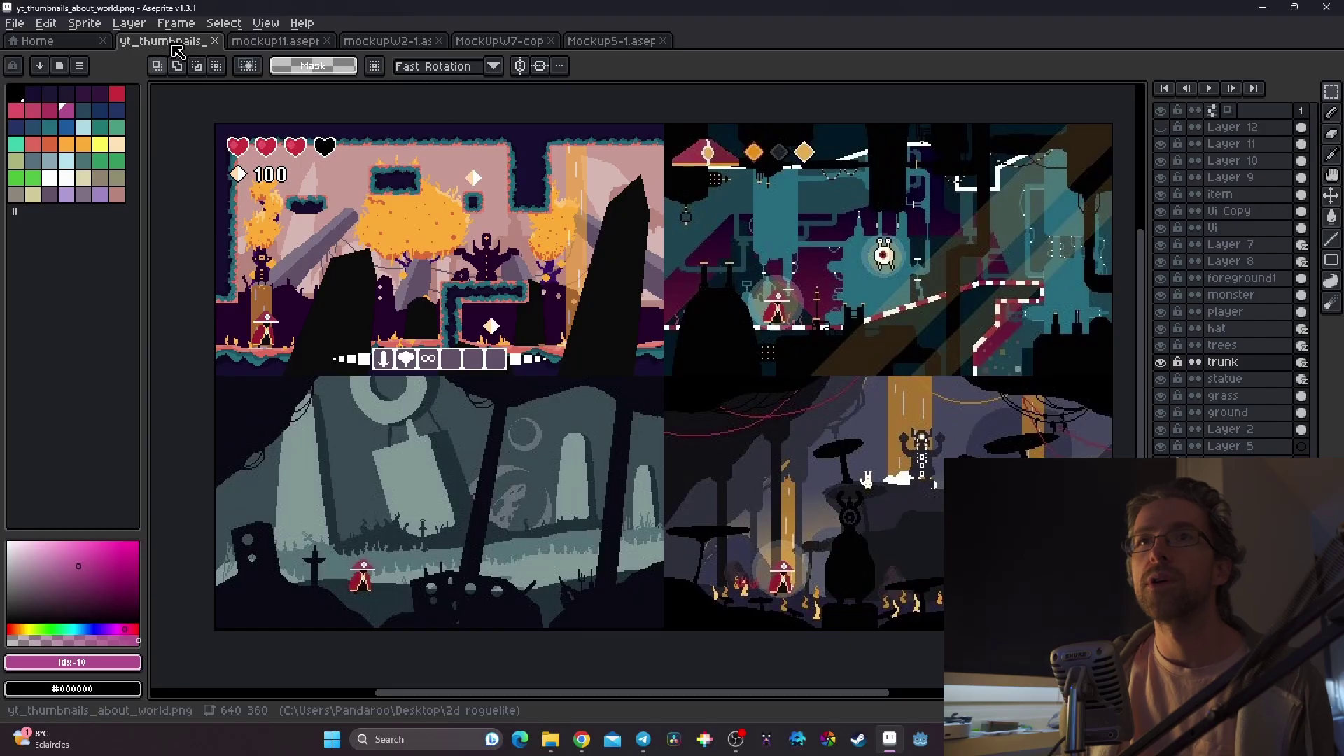
Step: In mockup11.aseprite, select the area around the inventory bar and check the Ui, Layer 7 and Layer 8 contents by toggling their visibility
left_click(273, 40)
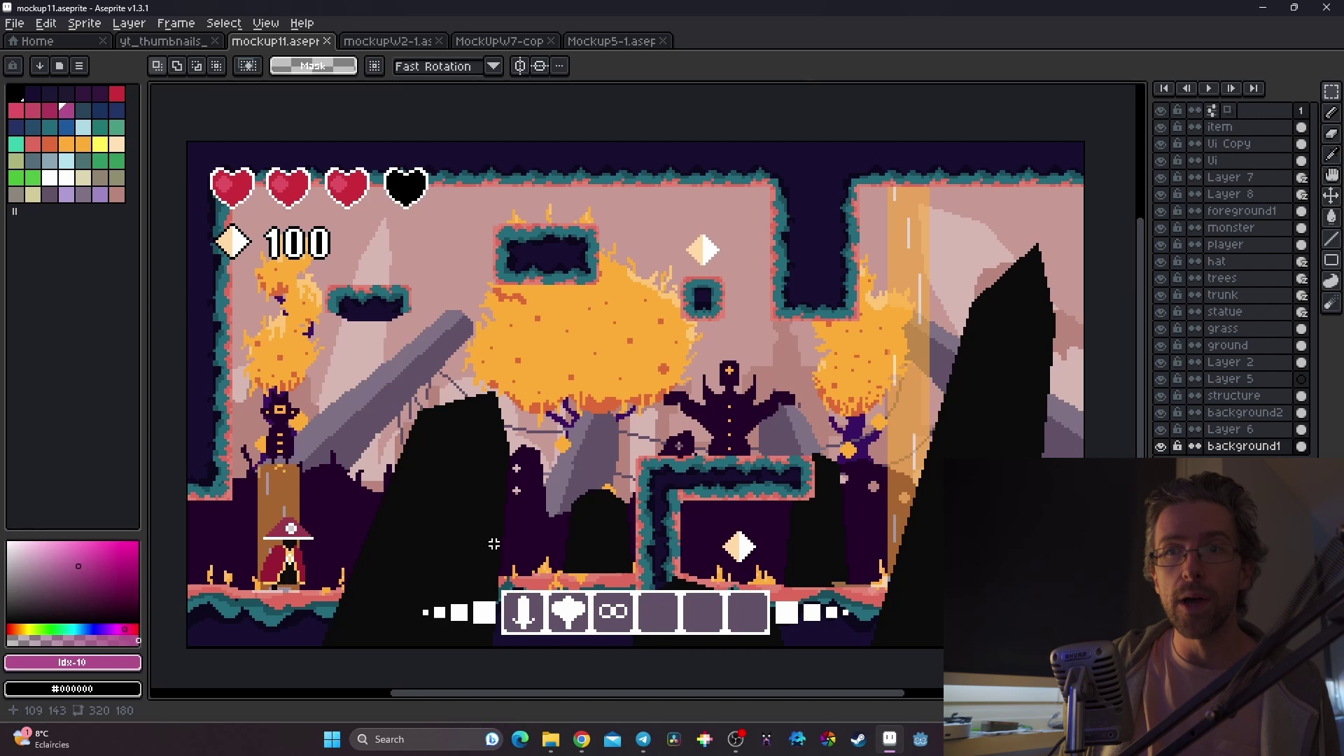
left_click_drag(390, 540, 898, 647)
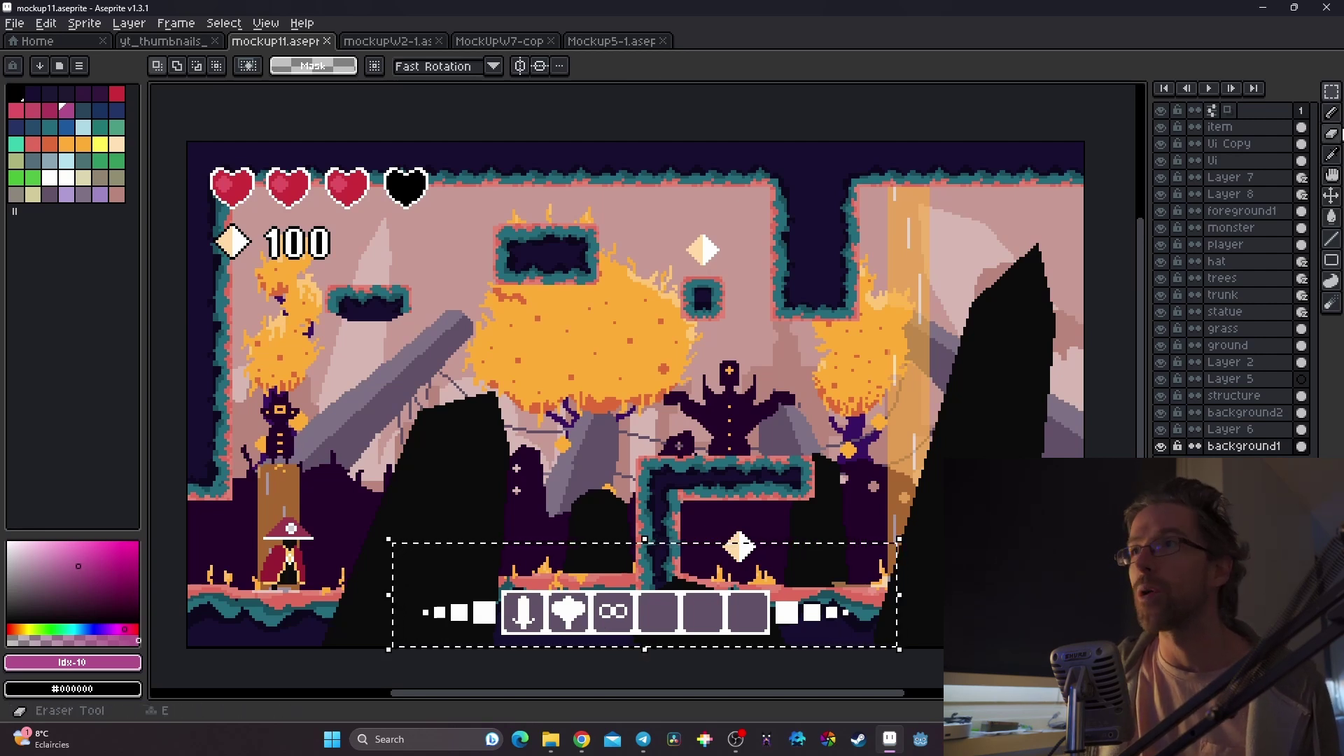
left_click(1160, 160)
left_click(1160, 160)
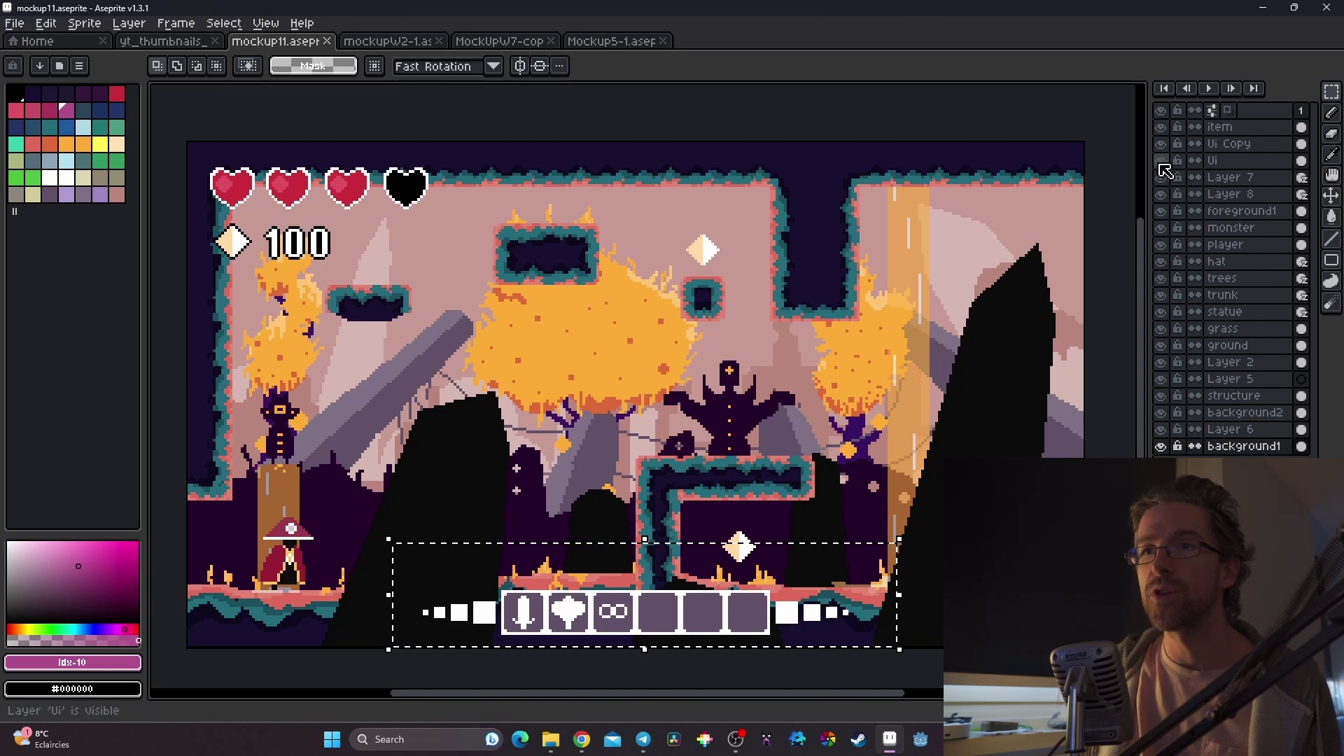
left_click(1160, 194)
left_click(1162, 179)
left_click(1161, 178)
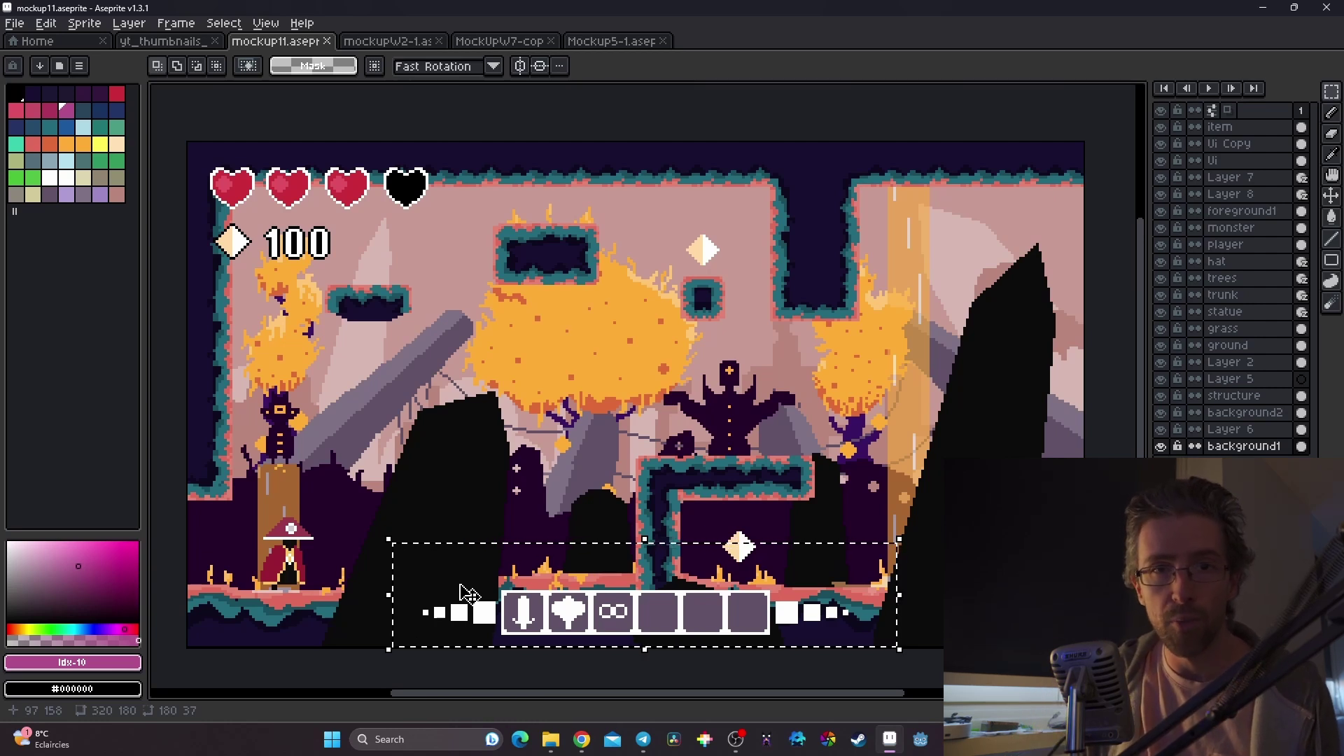
Step: Examine the mockupW2-1, MockUpW7-copy1 and Mockup5-1 scenes one after another, ending with a closer look at Mockup5-1
left_click(372, 40)
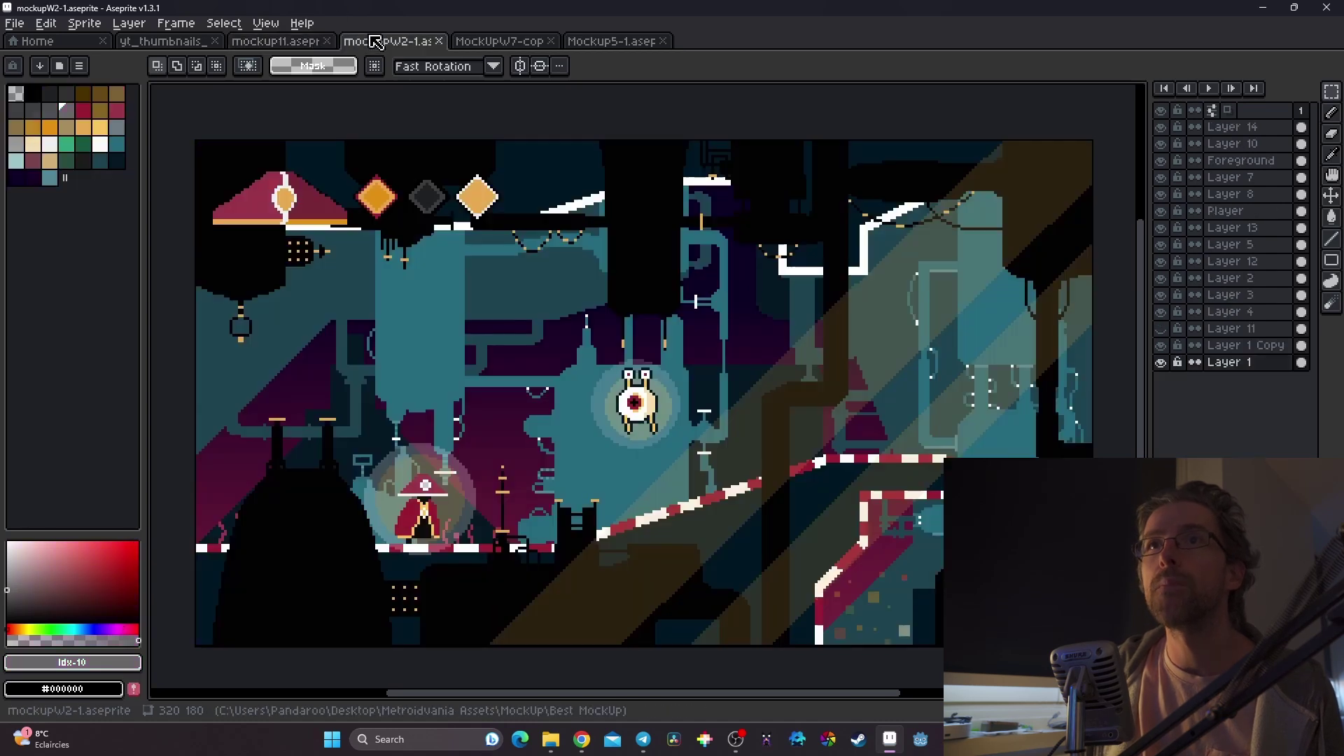
middle_click_drag(457, 435, 479, 426)
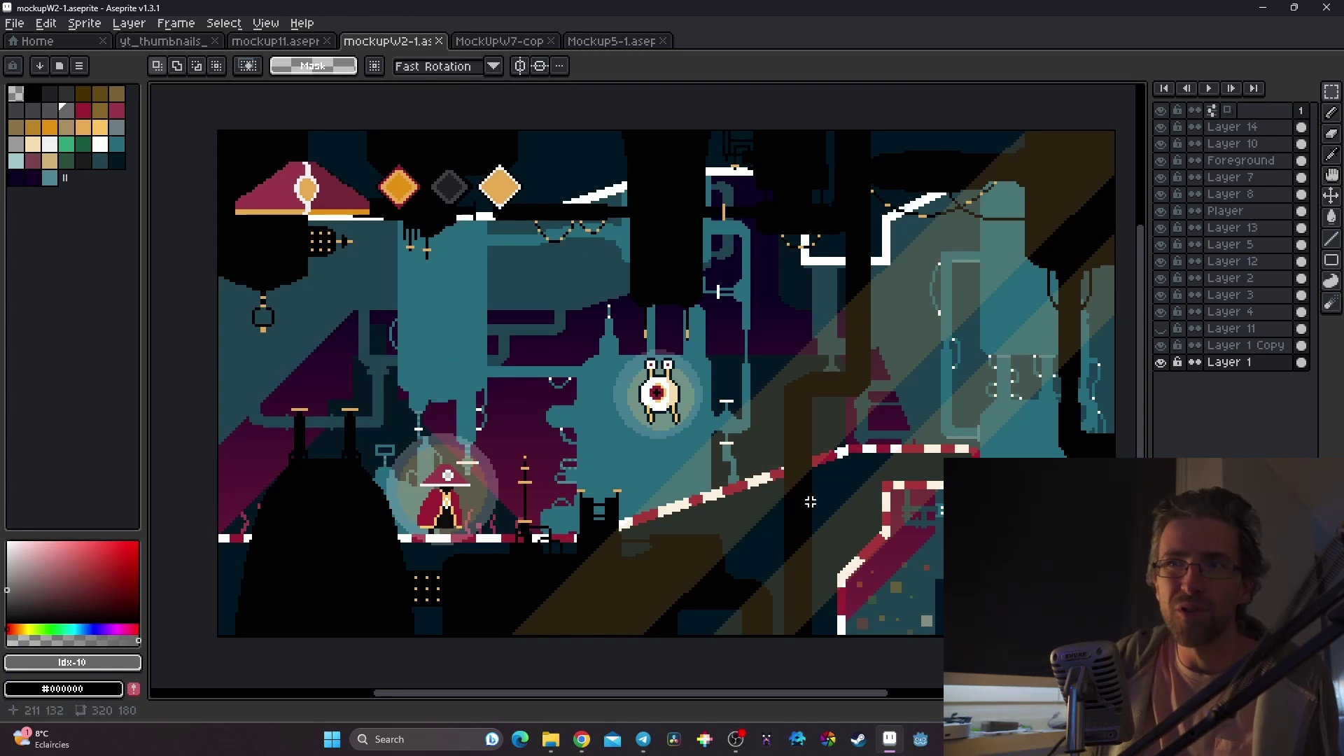
left_click(525, 40)
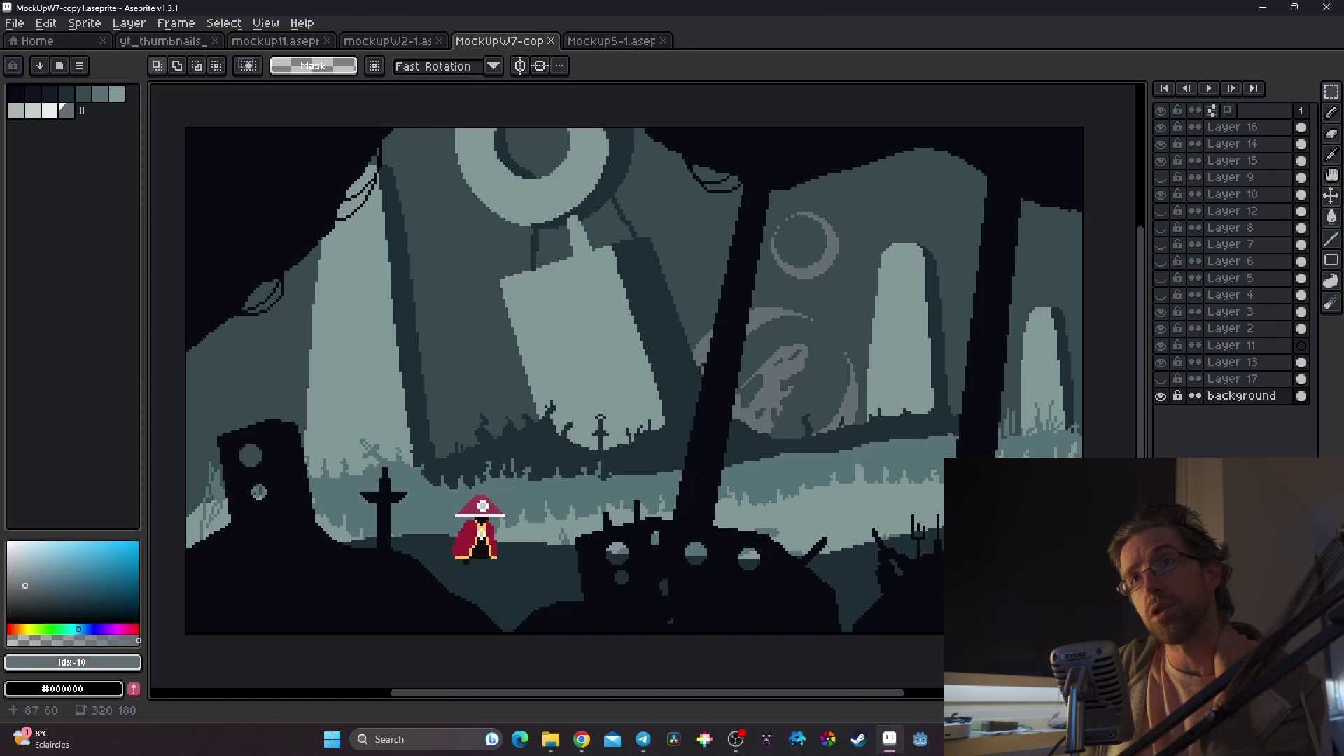
left_click(633, 40)
mouse_move(568, 408)
middle_mouse_down()
mouse_move(662, 408)
mouse_move(586, 401)
middle_mouse_up()
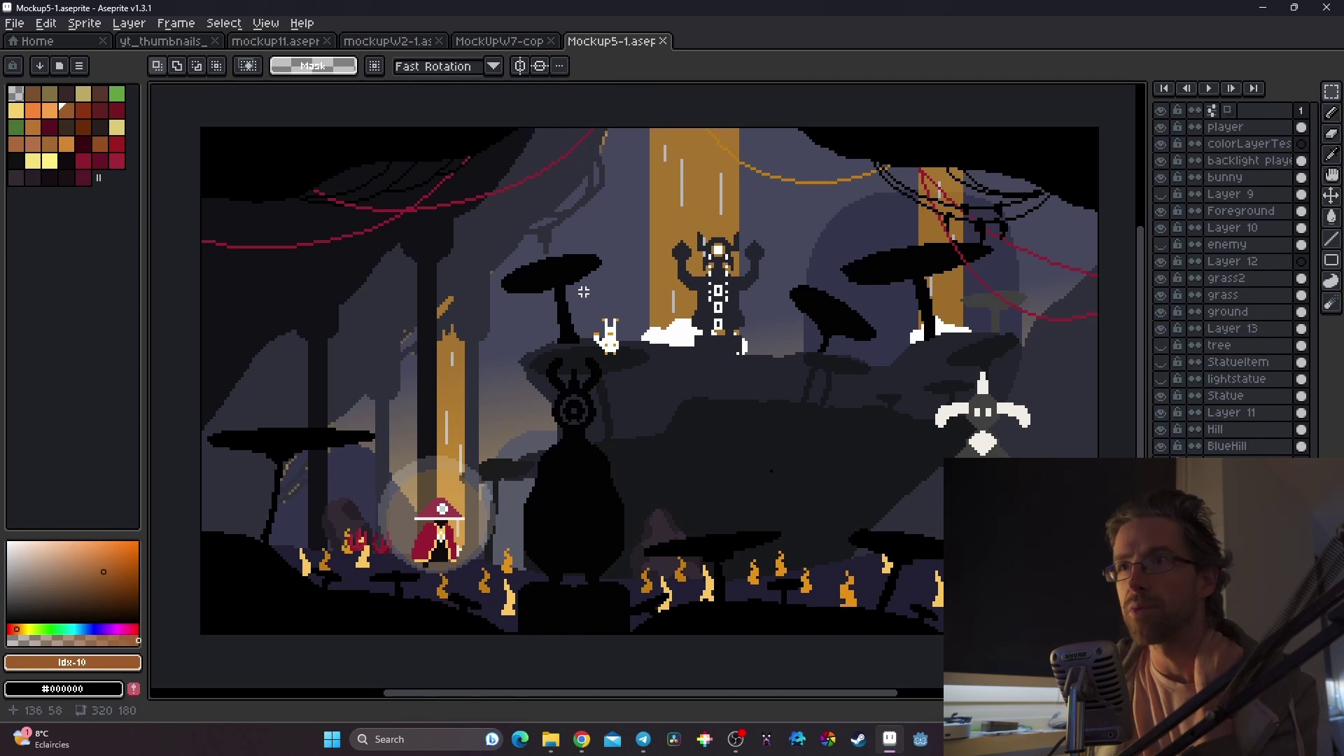
scroll(460, 600, "up", 2)
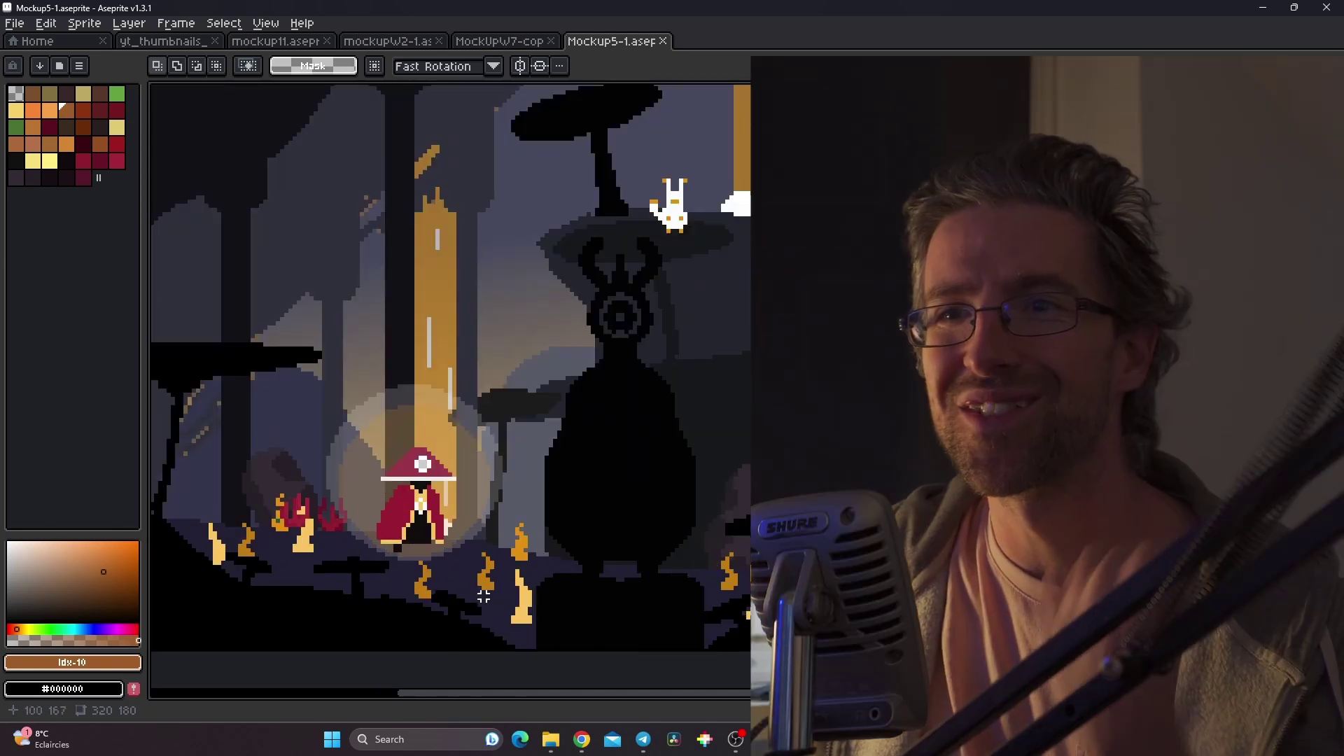
left_click_drag(371, 518, 597, 652)
left_click(622, 535)
left_click_drag(578, 481, 386, 647)
left_click_drag(672, 485, 854, 651)
left_click_drag(976, 490, 896, 594)
left_click_drag(1065, 503, 994, 651)
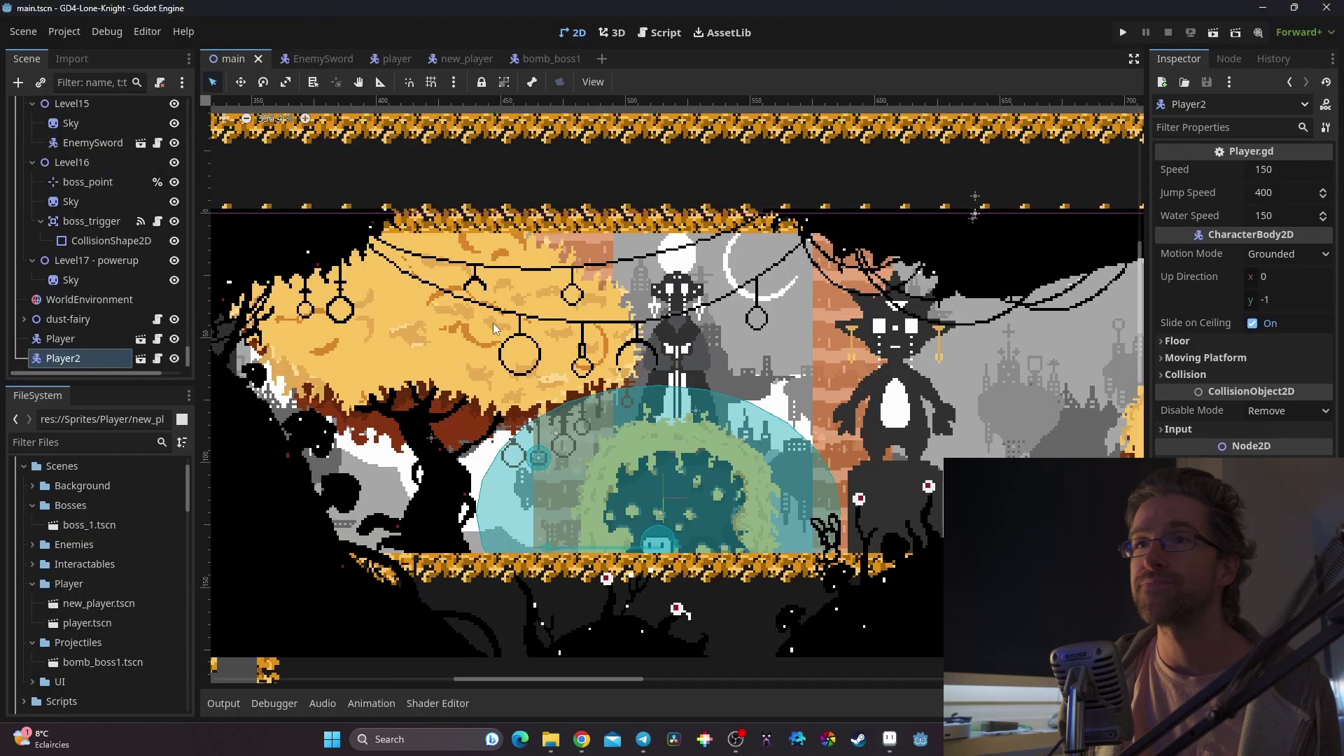
Step: Examine the overall level layout of the main scene in Godot Engine
scroll(648, 457, "down", 5)
scroll(648, 452, "down", 2)
middle_click_drag(648, 453, 586, 268)
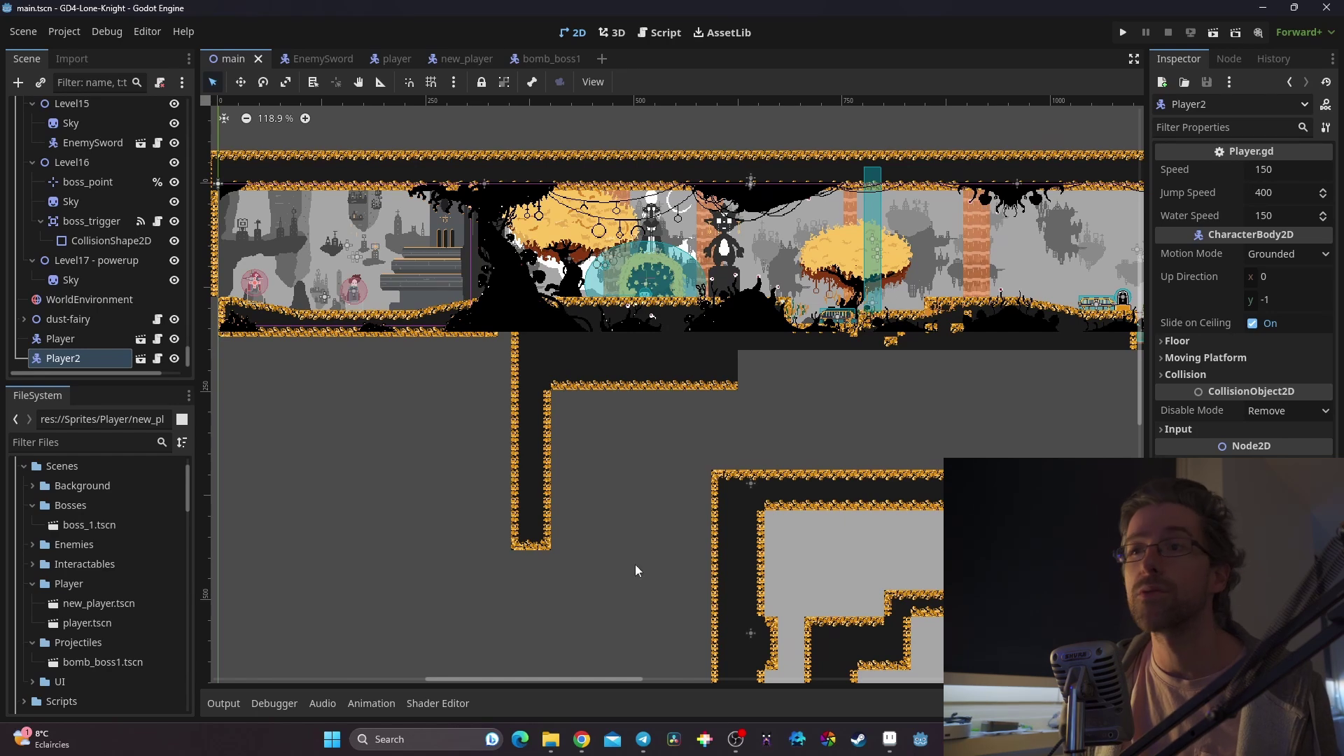
Step: Switch back to Aseprite, reopen mockup11.aseprite and clear its selection
left_click(900, 740)
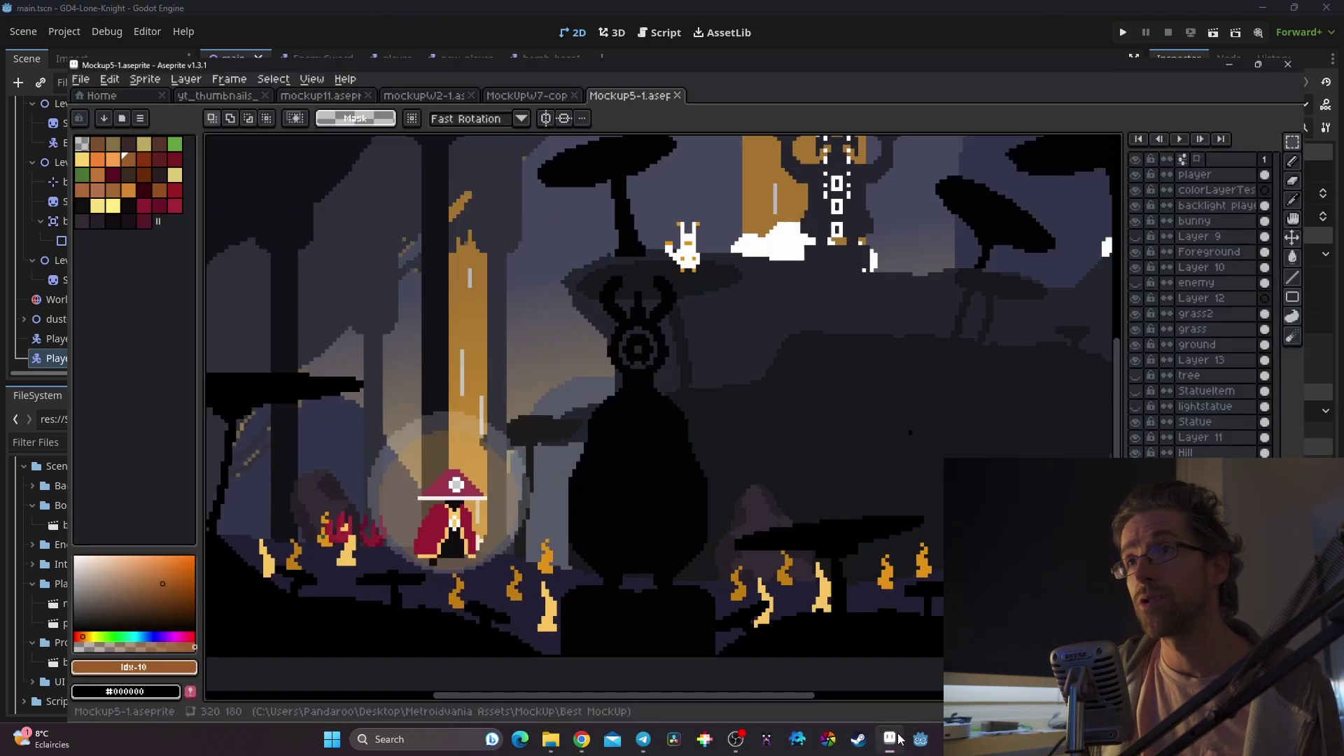
scroll(551, 324, "down", 1)
middle_click_drag(551, 324, 508, 428)
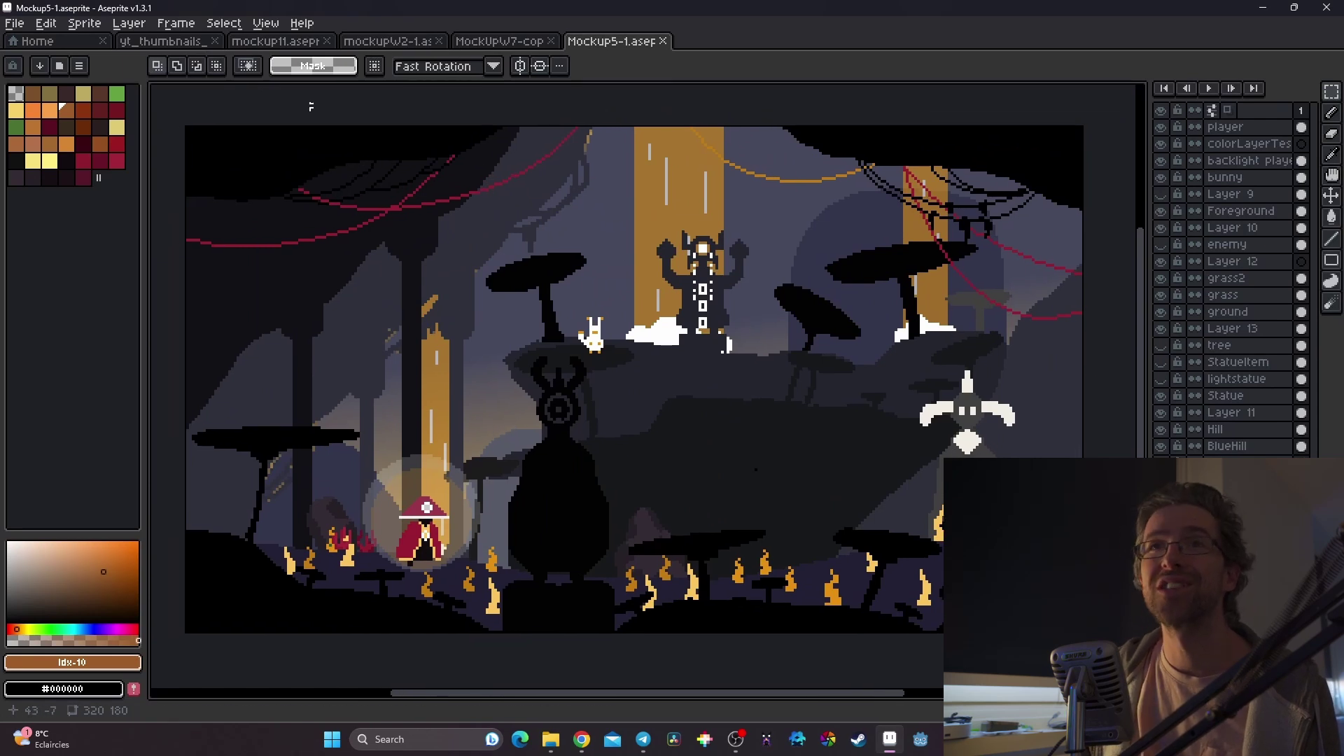
left_click(275, 40)
key("ctrl+d")
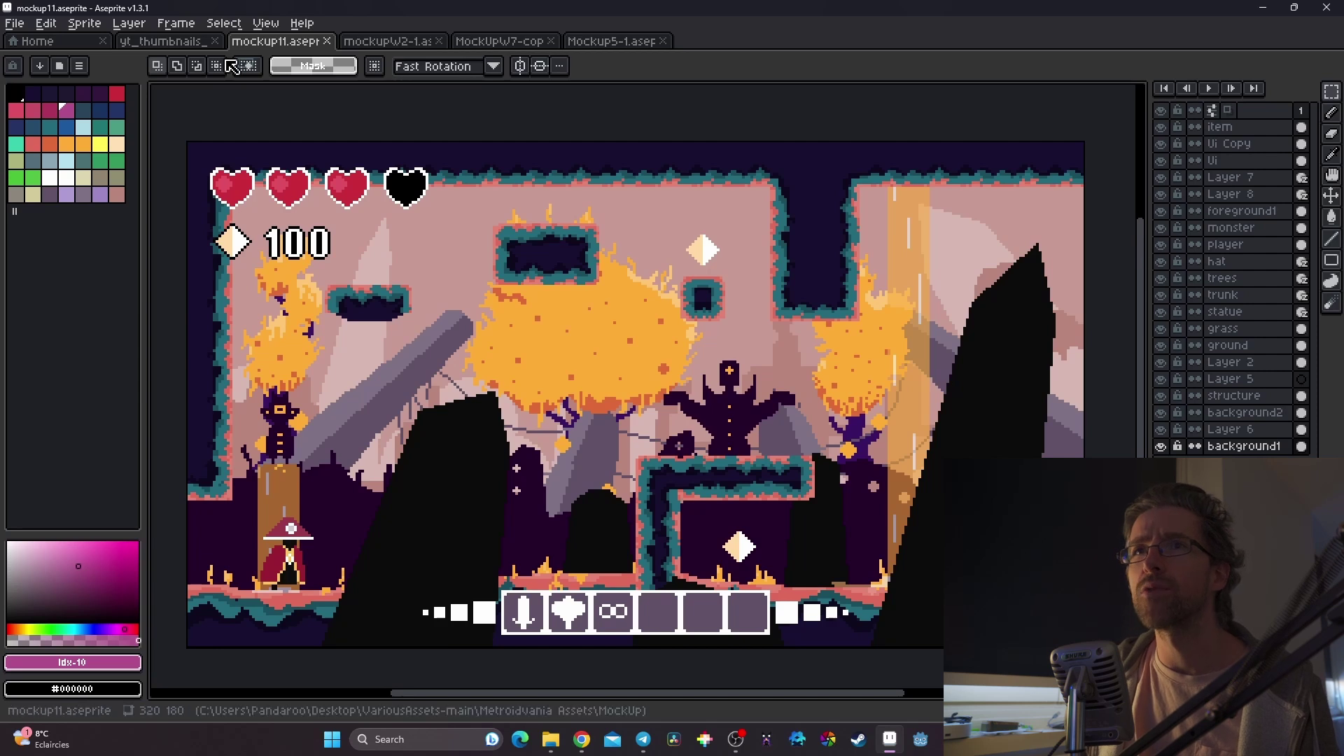
Step: Check what the item, Ui Copy and Ui layers contain by hiding and showing each of them
left_click(1160, 127)
left_click(1161, 126)
left_click(1160, 127)
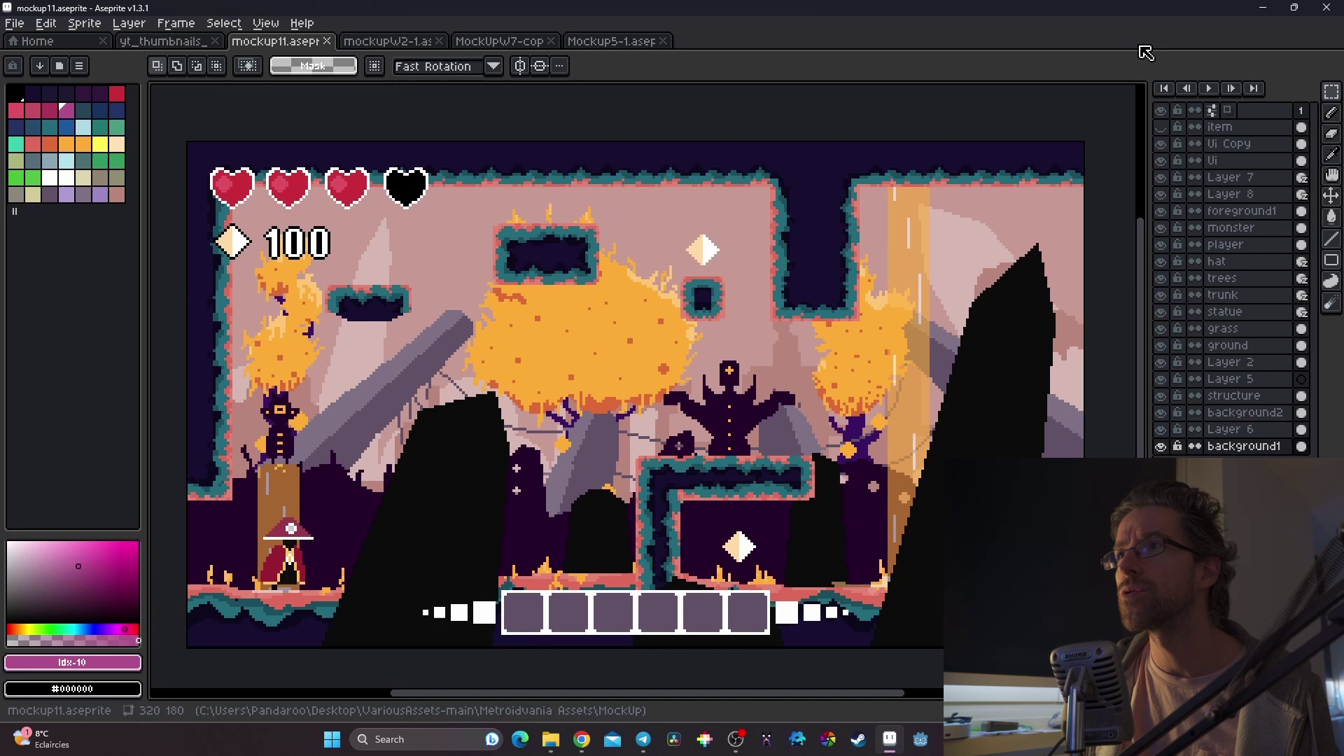
left_click(1160, 126)
left_click(1161, 144)
left_click(1162, 144)
left_click(1162, 144)
left_click(1162, 144)
left_click(1162, 160)
left_click(1162, 160)
left_click(1161, 160)
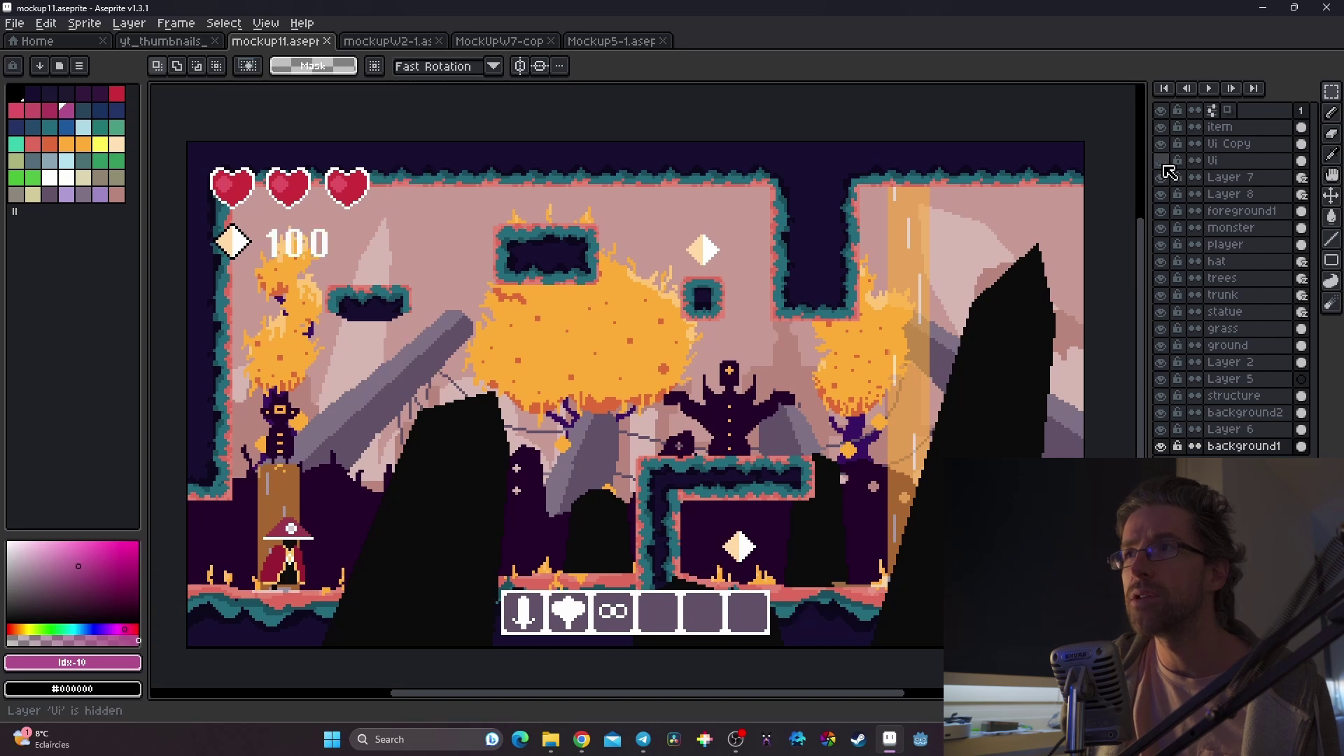
left_click(1162, 161)
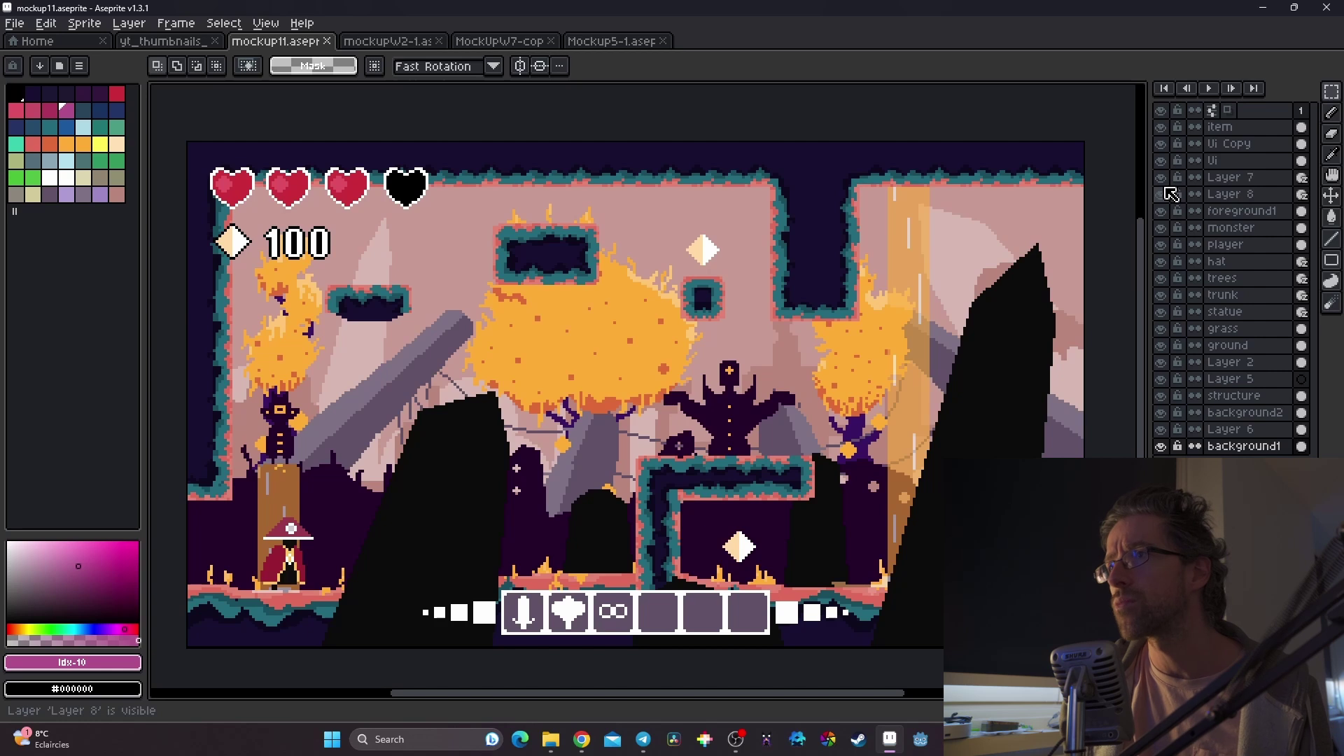
Step: Check what Layer 7 contains and rename it with a descriptive name beginning with "background_"
left_click(1167, 182)
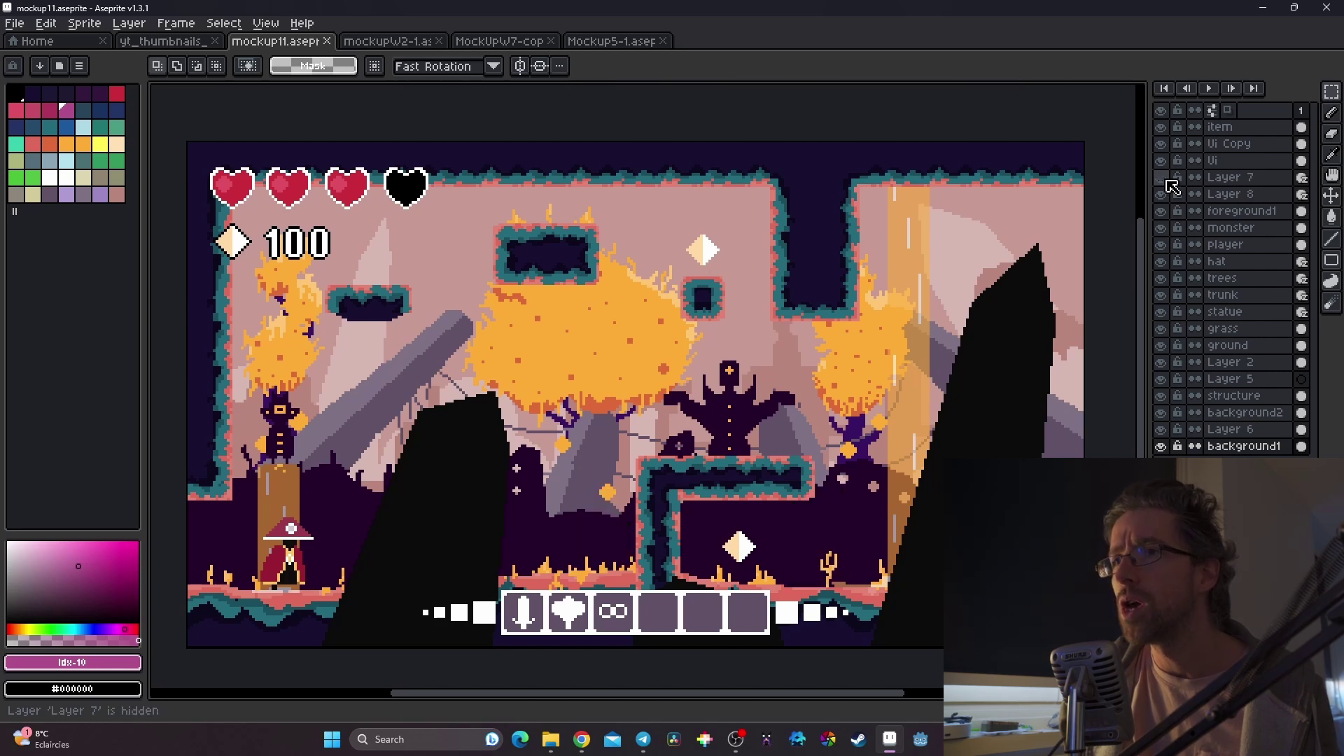
left_click(1249, 182)
double_click(1251, 184)
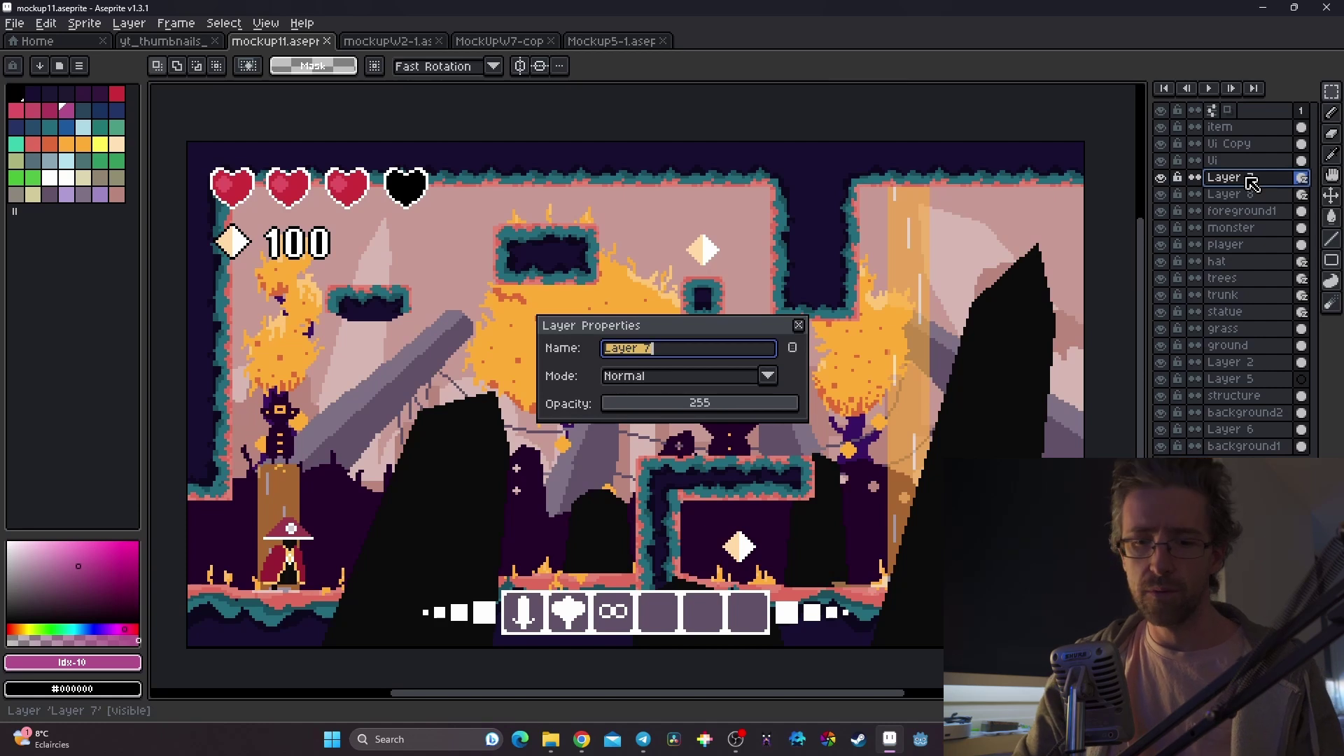
type("bac")
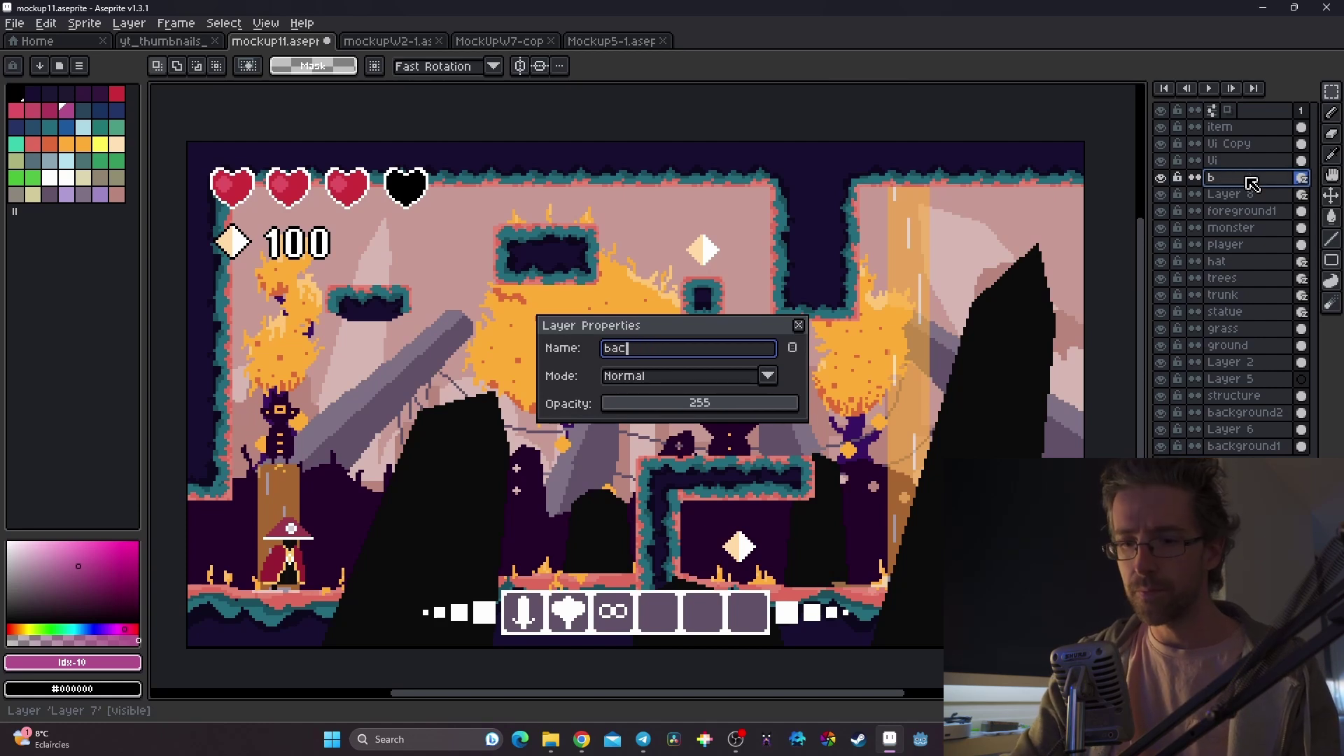
key("Return")
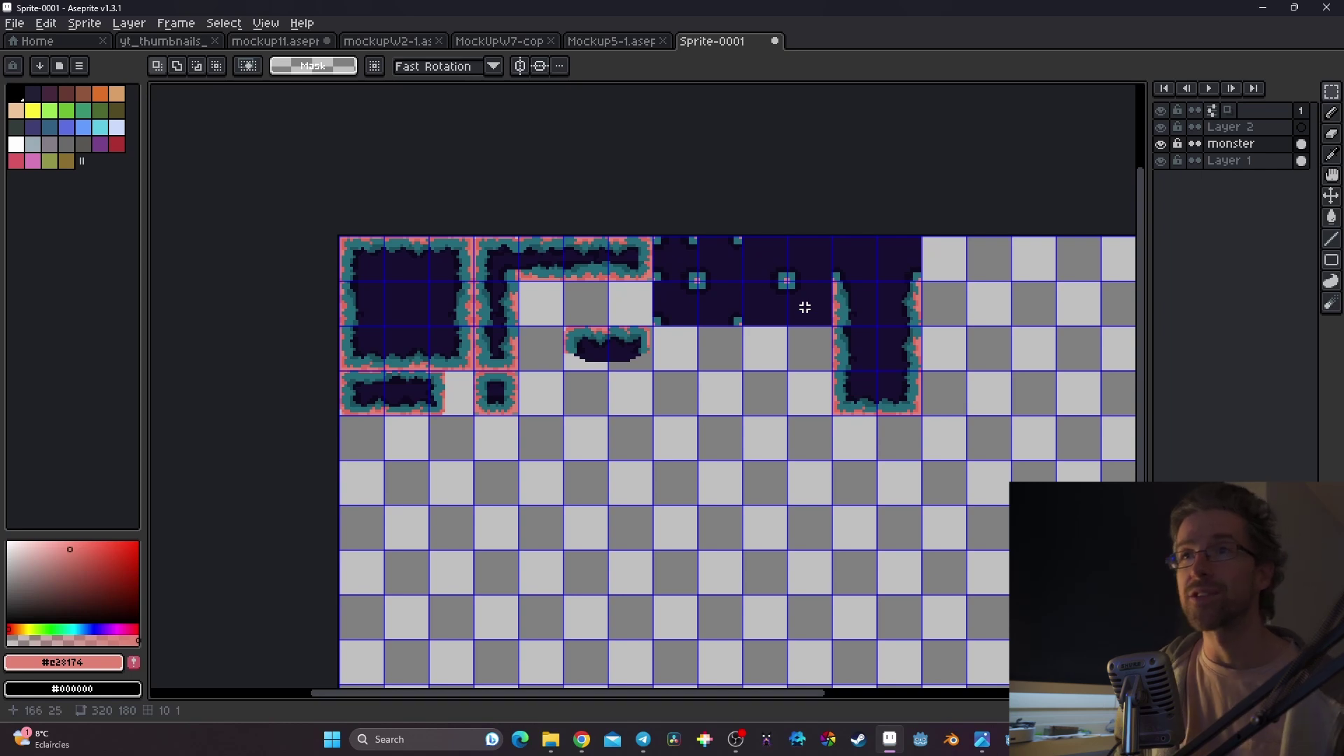
Step: Examine the ground tiles in the Sprite-0001 sprite sheet, ending with the yt_thumbnails_about_world.png overview
scroll(805, 308, "up", 2)
scroll(927, 309, "down", 1)
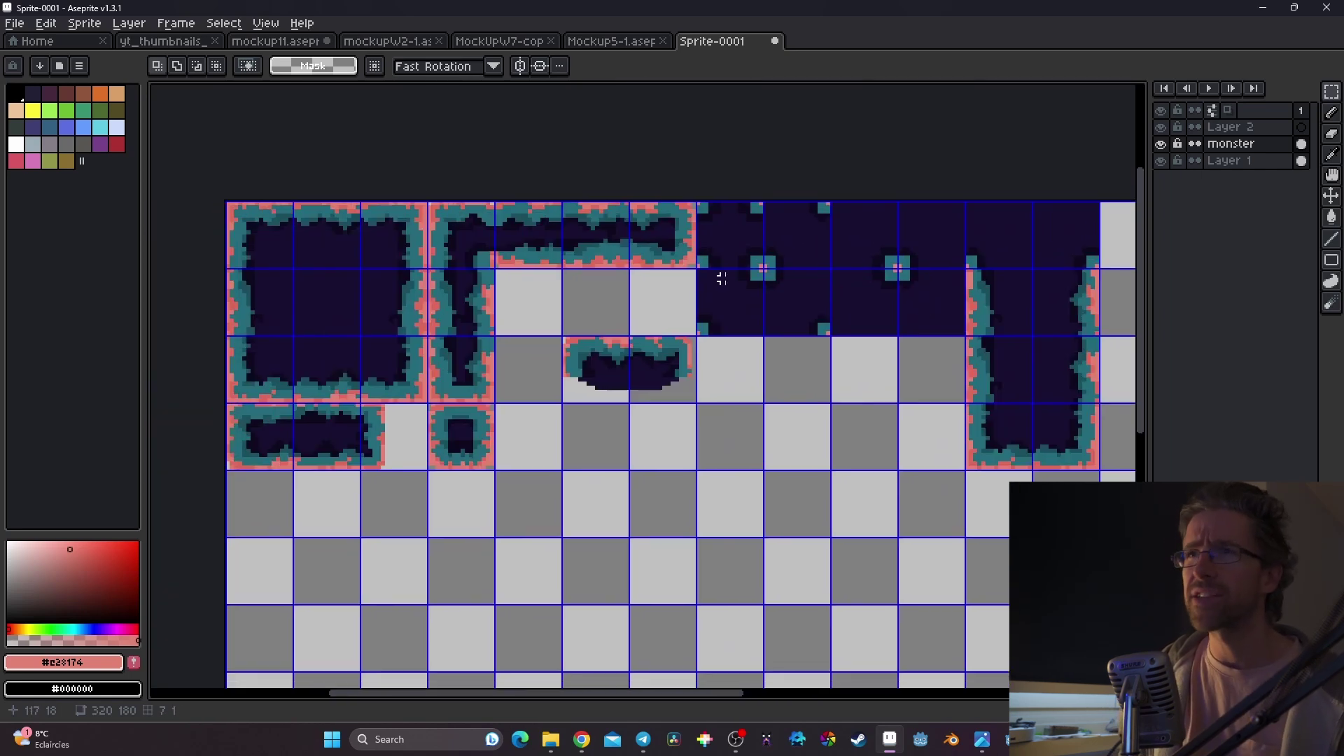
scroll(770, 231, "up", 2)
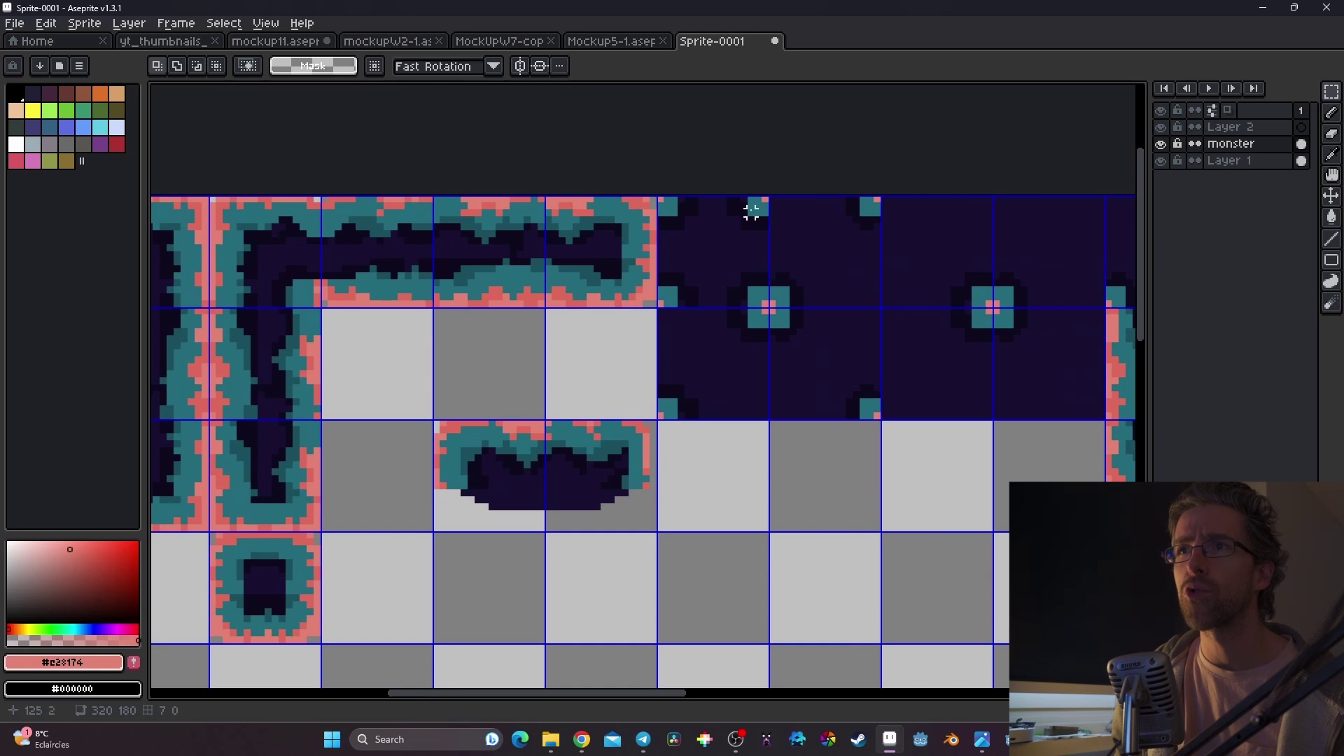
scroll(730, 234, "down", 2)
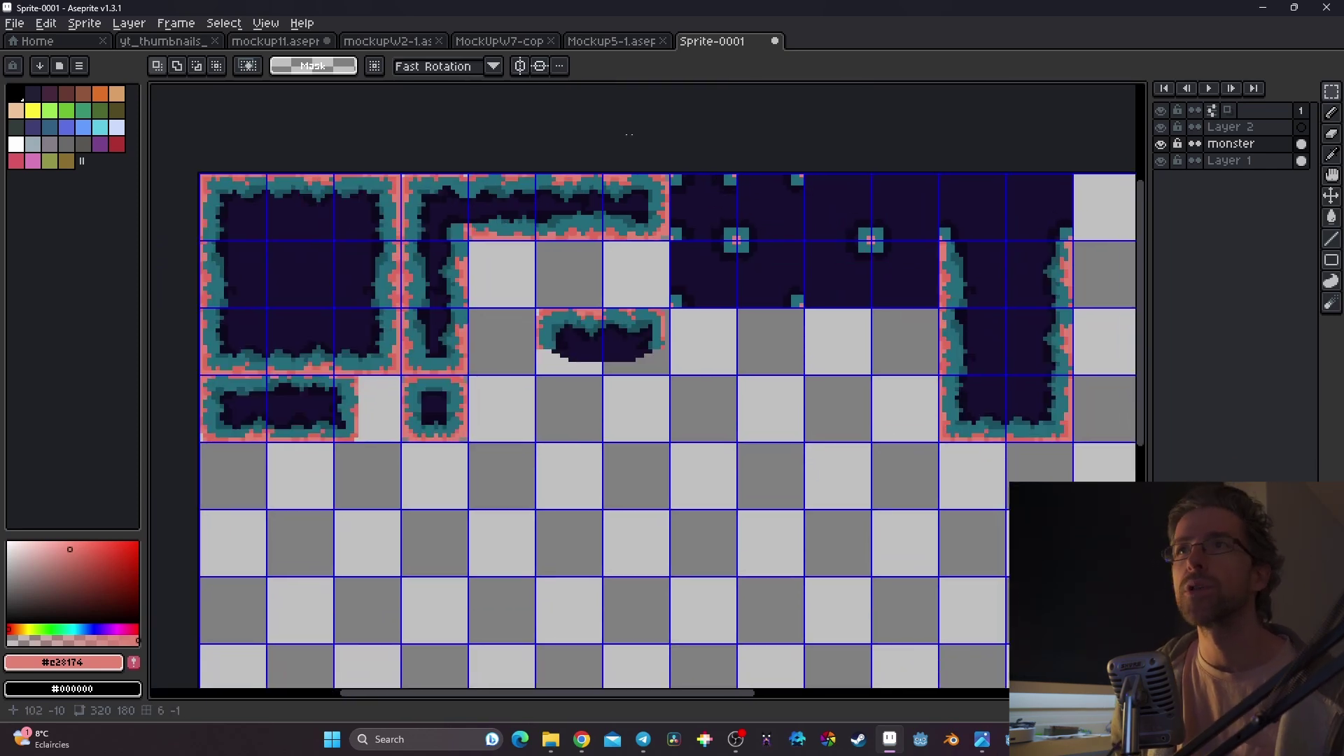
left_click(161, 44)
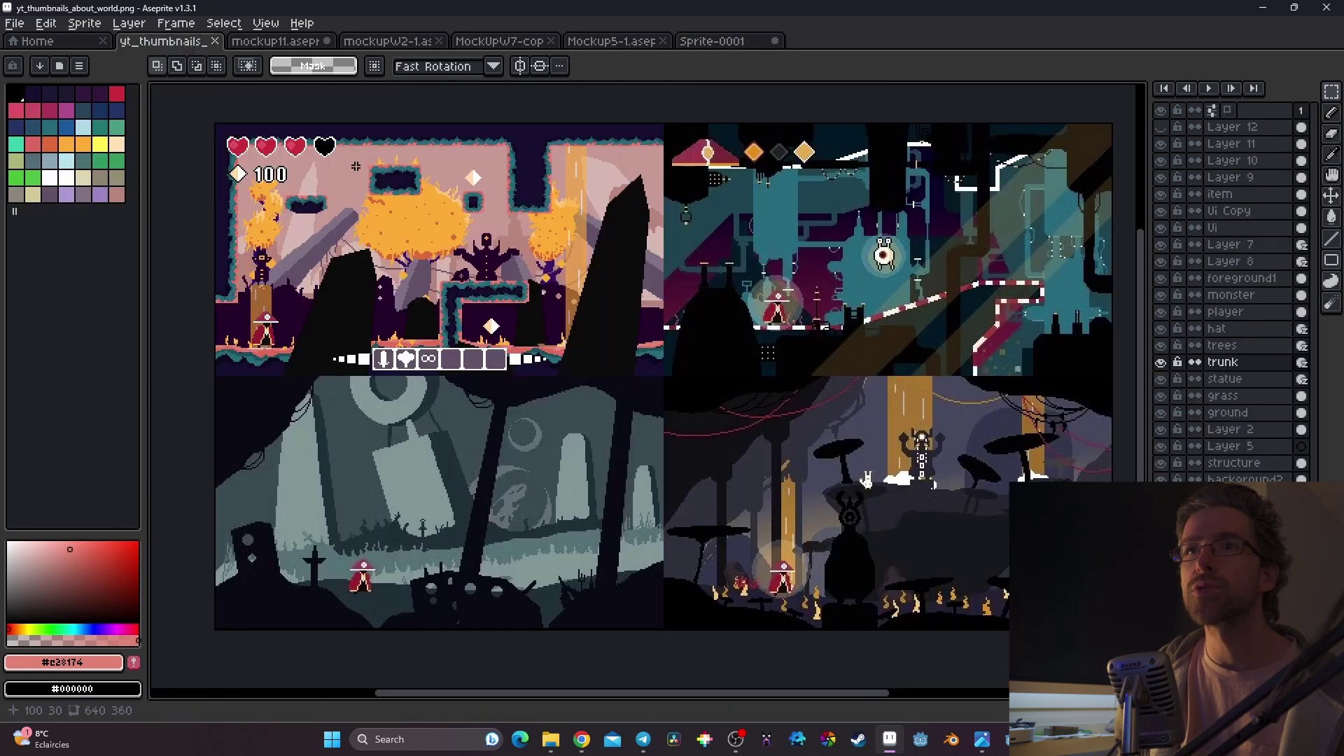
Step: In mockup11.aseprite, show only the structure layer and save it as structure.png in the Foreground/world2 folder
left_click(276, 40)
middle_click_drag(521, 364, 525, 313)
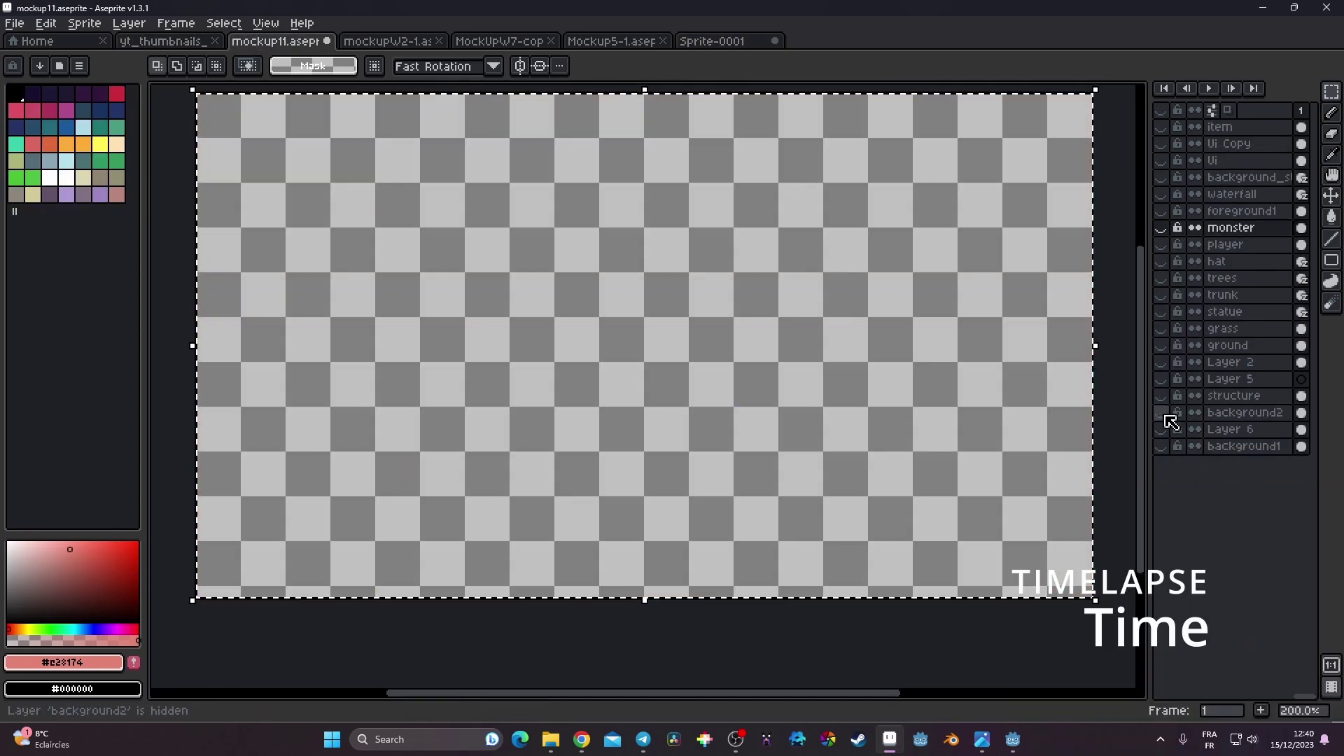
left_click(1160, 396)
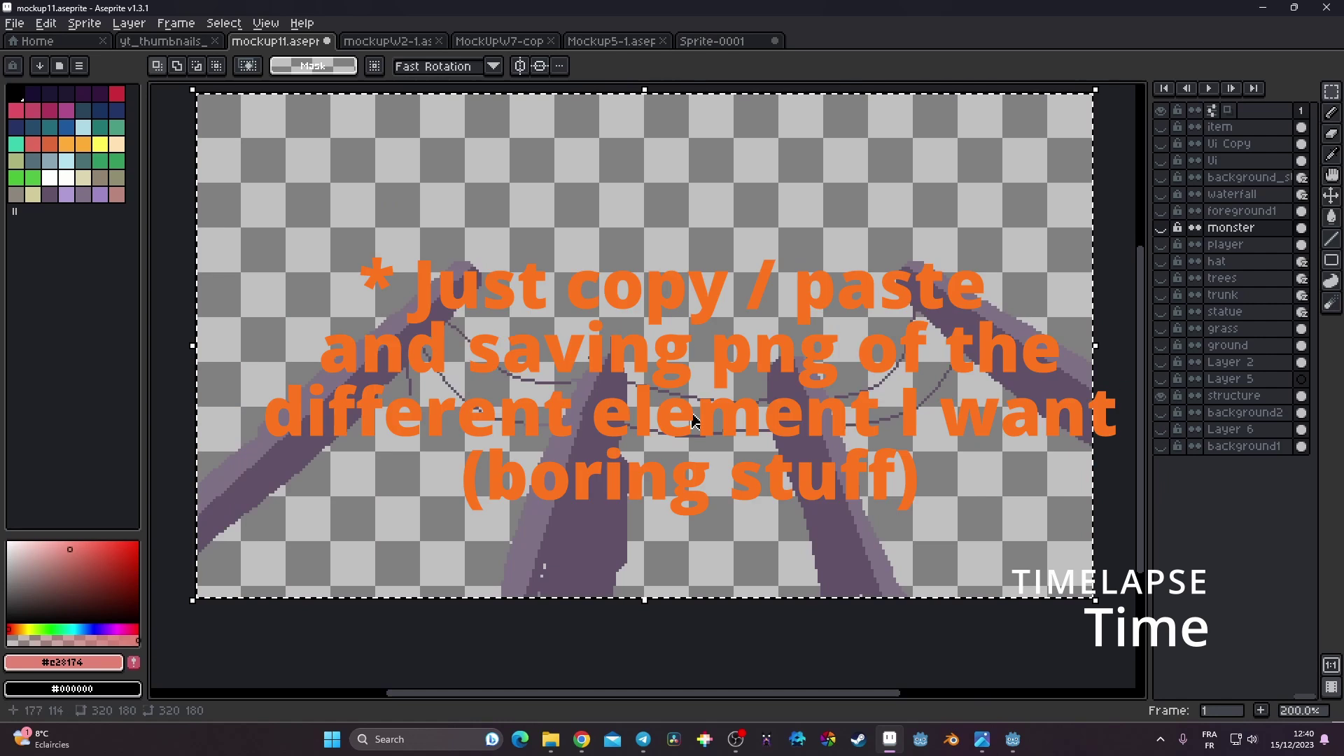
left_click(14, 23)
left_click(42, 110)
double_click(469, 276)
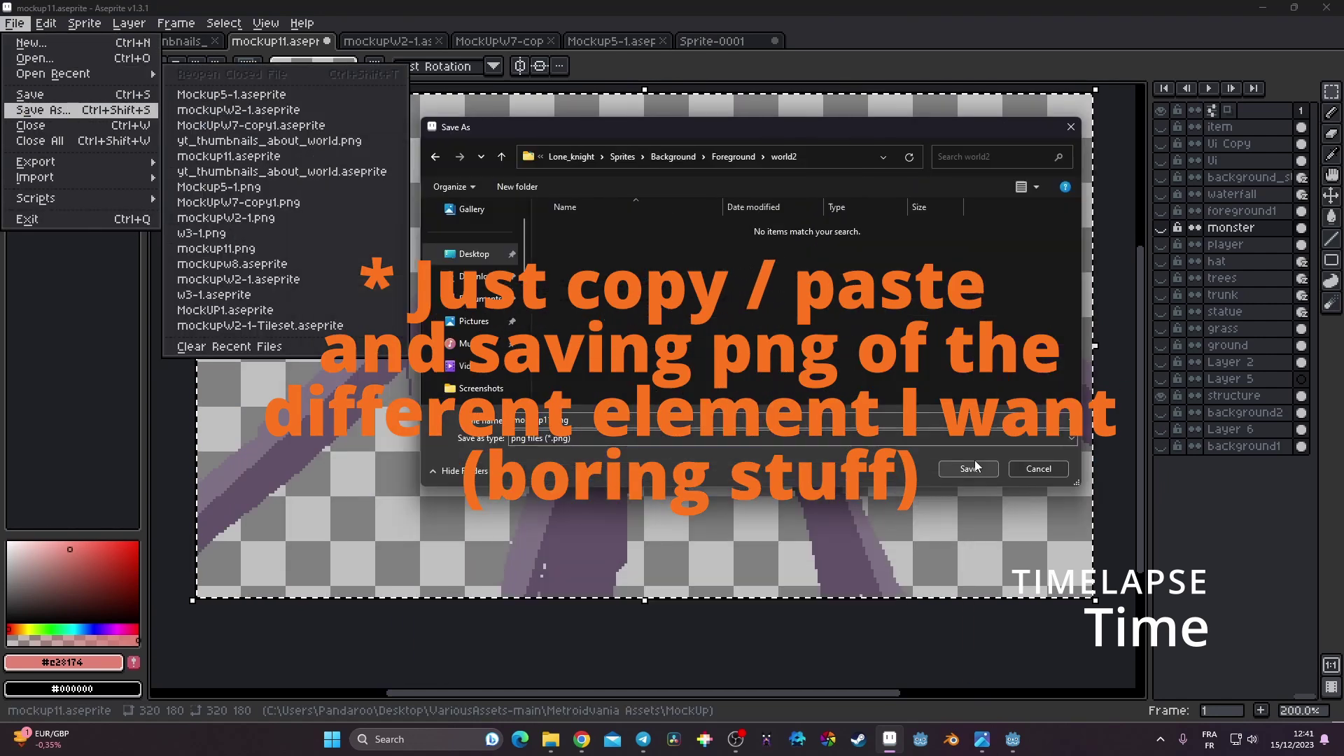
right_click(103, 487)
left_click(140, 653)
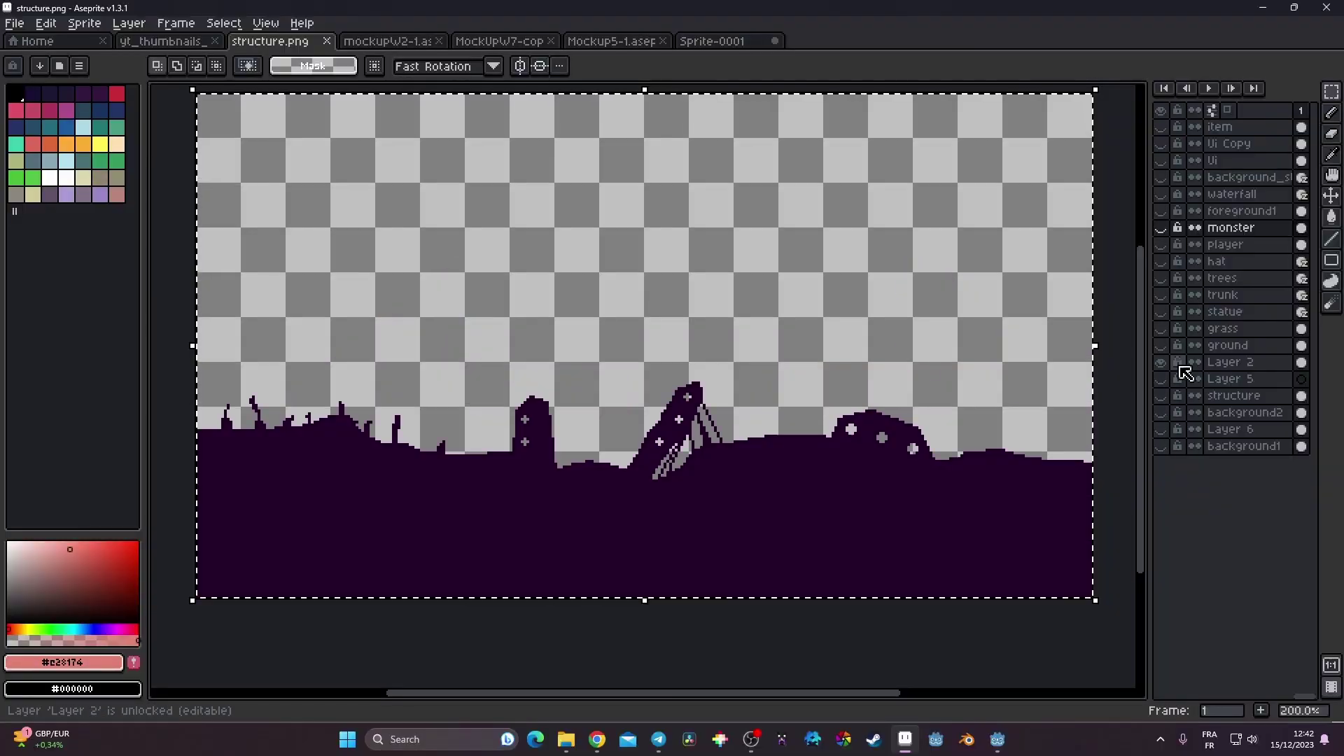
Step: Rename Layer 2 as background3 and save the isolated layer as bg3.png in the world2 folder
double_click(1283, 365)
key("Return")
left_click(14, 23)
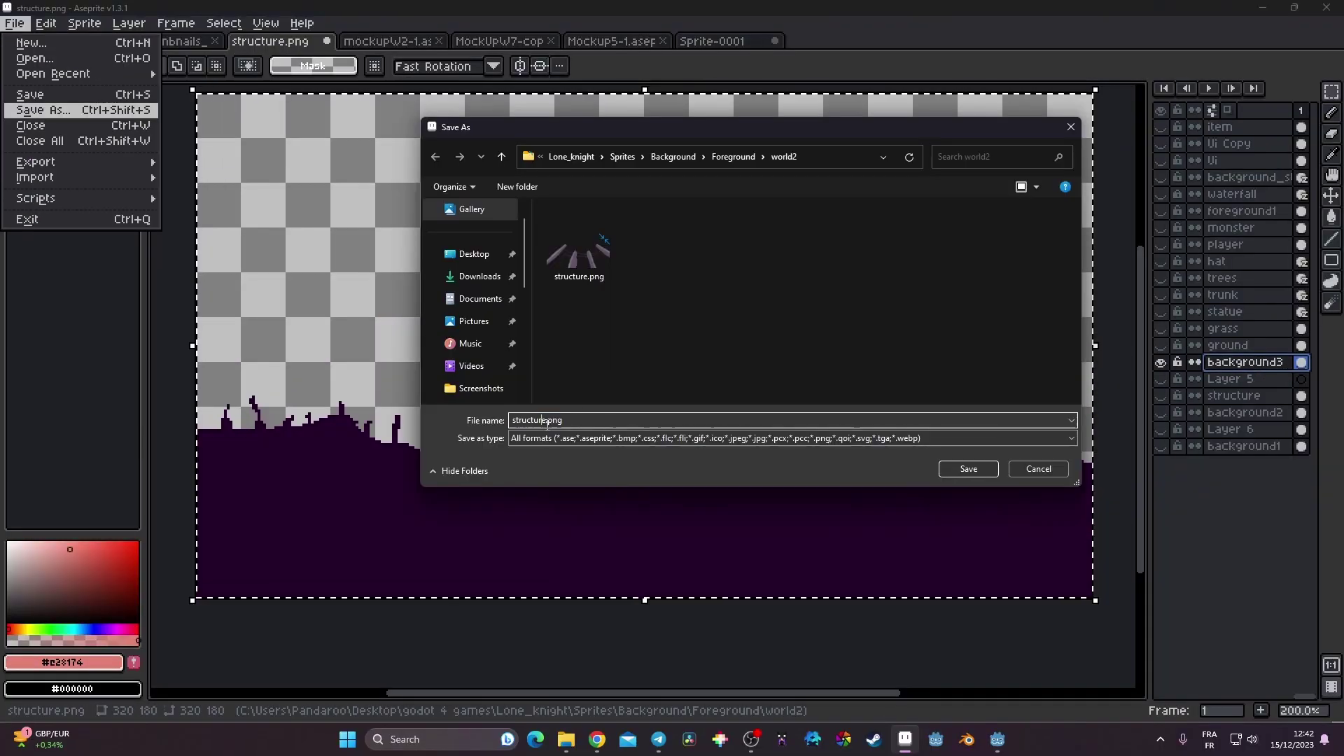
left_click(960, 469)
Step: Paste the copied grass artwork into the Sprite-0001 sprite sheet as the grass layer
left_click(711, 41)
scroll(725, 185, "up", 3)
key("ctrl+v")
Step: Separate the pasted grass tufts in Sprite-0001 and rearrange them across the tile grid
left_click_drag(690, 336, 891, 463)
scroll(774, 464, "down", 1)
left_click_drag(1005, 357, 936, 456)
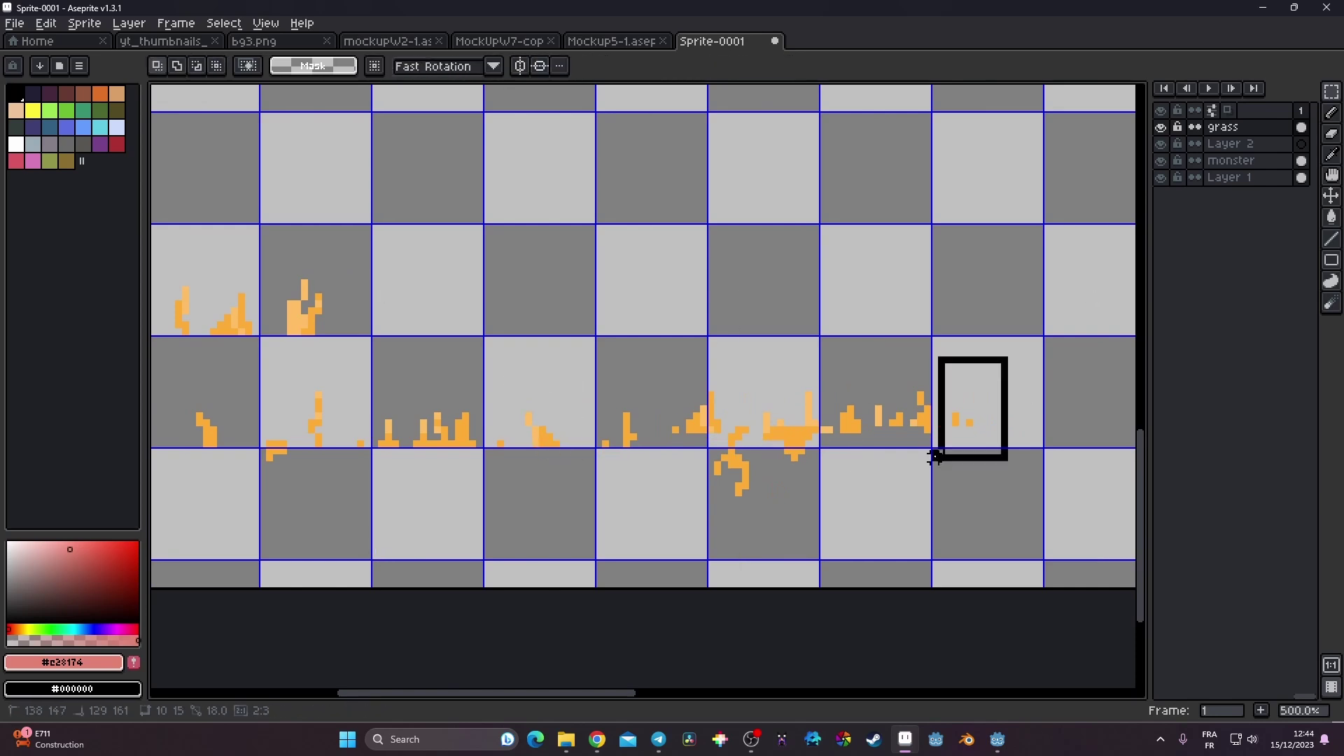
scroll(486, 315, "down", 2)
left_click_drag(597, 375, 873, 497)
scroll(970, 435, "up", 2)
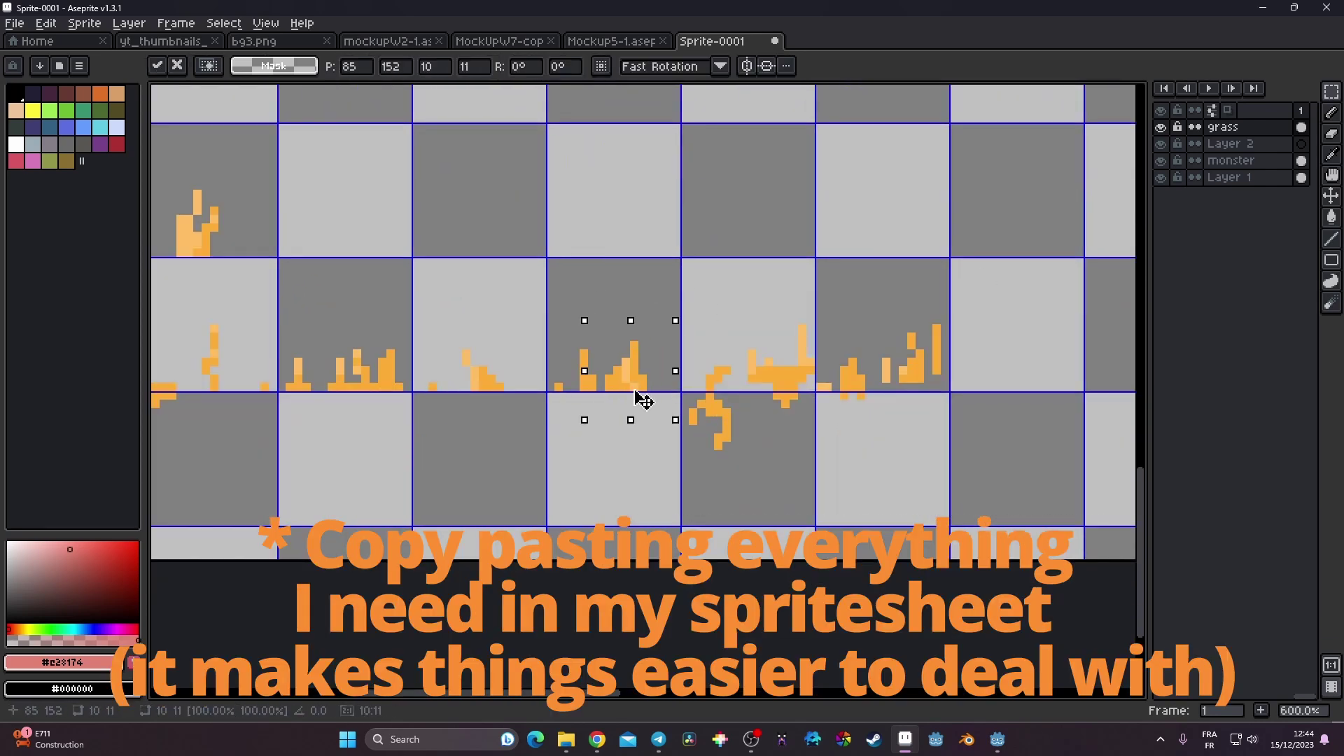
scroll(639, 396, "down", 1)
left_click_drag(619, 308, 246, 264)
Step: Bring the statue and tree foliage artwork from bg3.png into Sprite-0001 on separate statue and trees layers
left_click(254, 41)
left_click(712, 41)
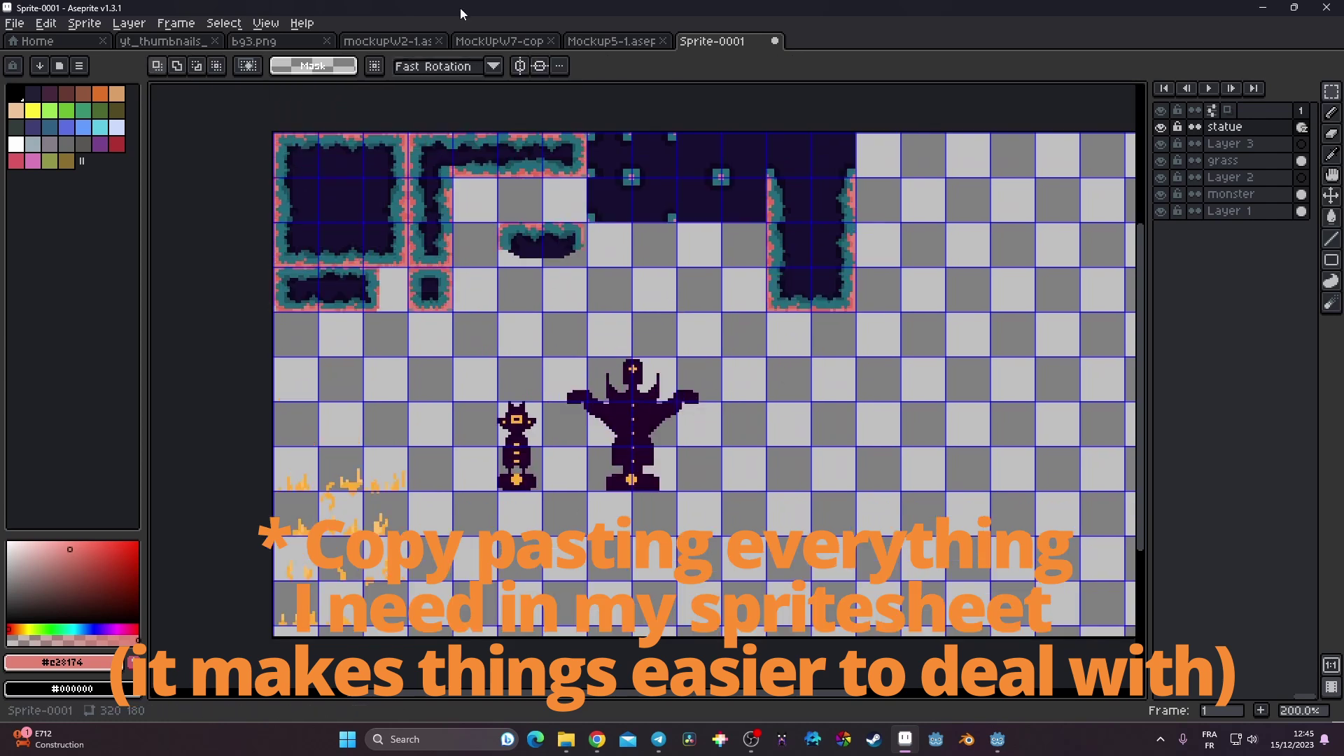
left_click(254, 41)
left_click(1160, 278)
left_click(1224, 311)
left_click_drag(837, 180, 962, 389)
key("ctrl+c")
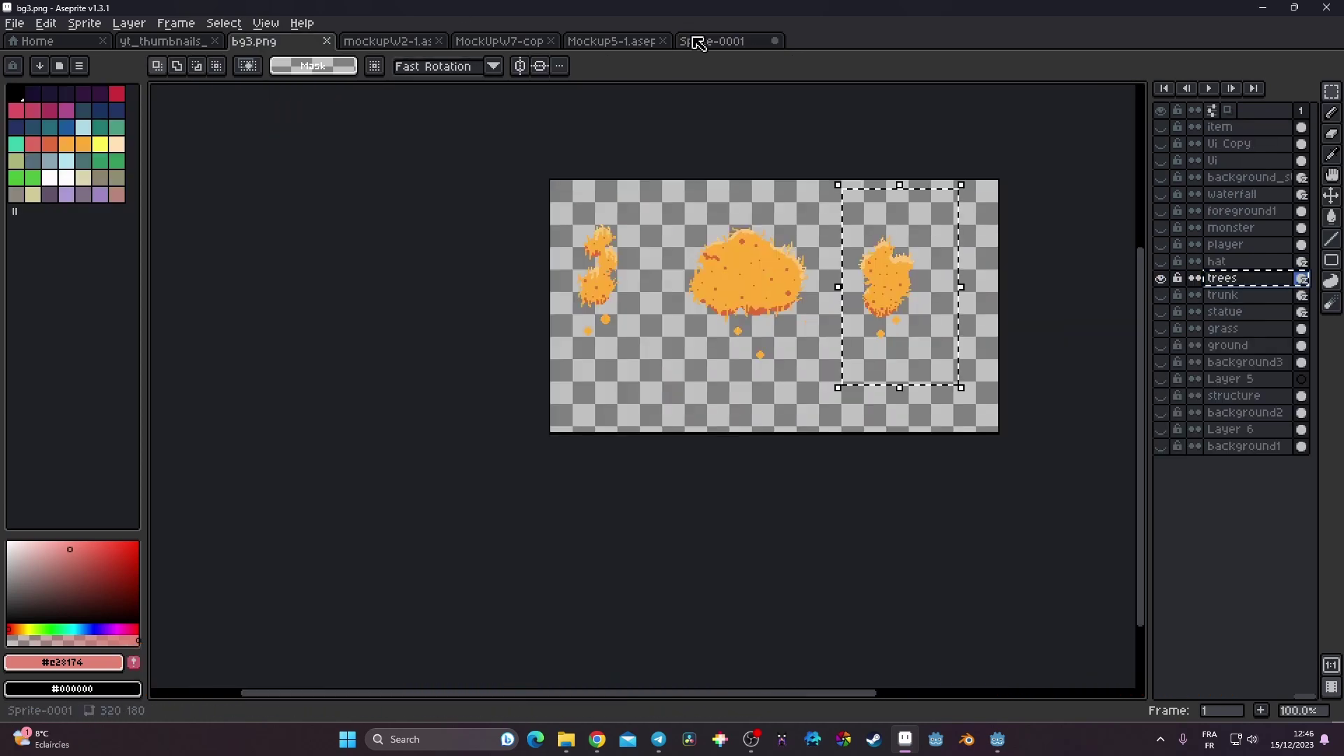
left_click(712, 40)
key("ctrl+v")
left_click_drag(945, 260, 359, 381)
Step: Set the loose leaf dots apart from the foliage and fill three of them with #de6a39
left_click_drag(206, 298, 350, 392)
scroll(316, 360, "up", 2)
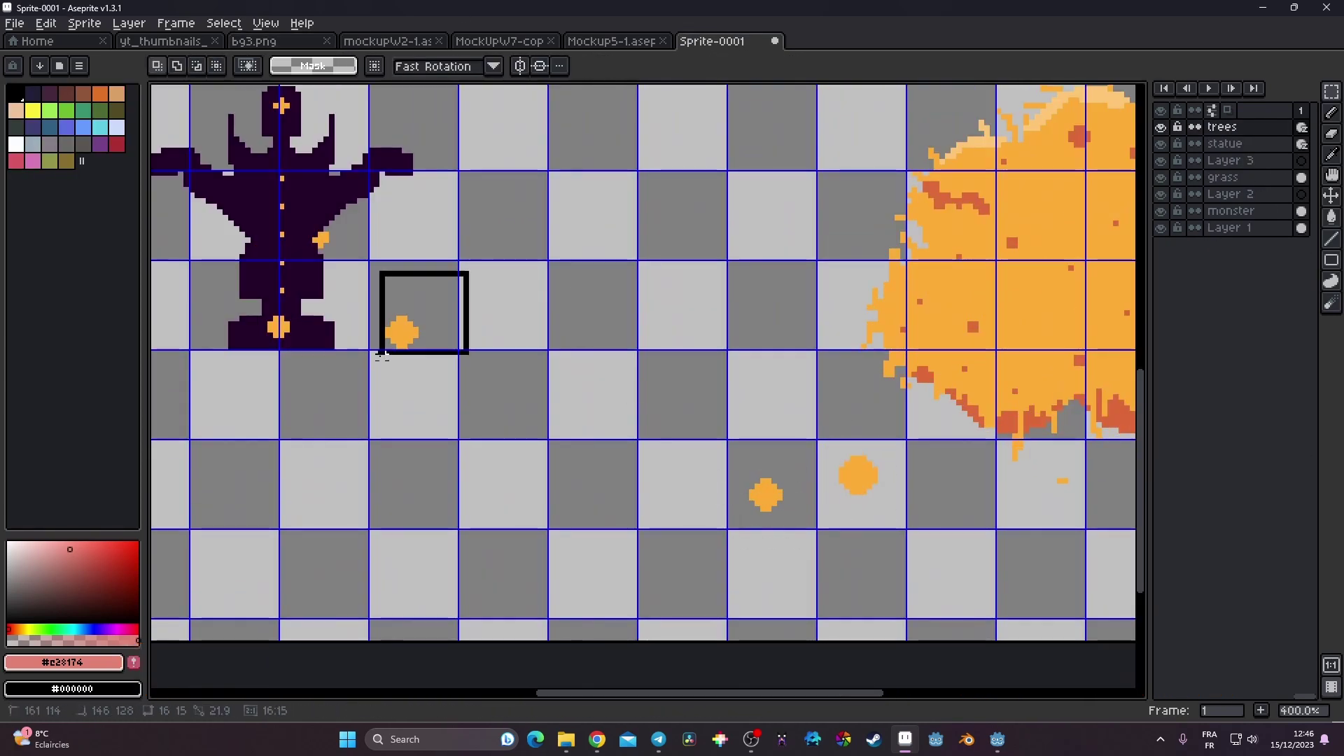
key("g")
scroll(805, 498, "down", 2)
left_click(104, 551)
left_click(710, 396)
left_click(710, 442)
left_click(759, 574)
Step: Copy the trunk layer from bg3.png into Sprite-0001 and place the trunks in the free area between the statues and foliage
left_click(254, 41)
key("ctrl+c")
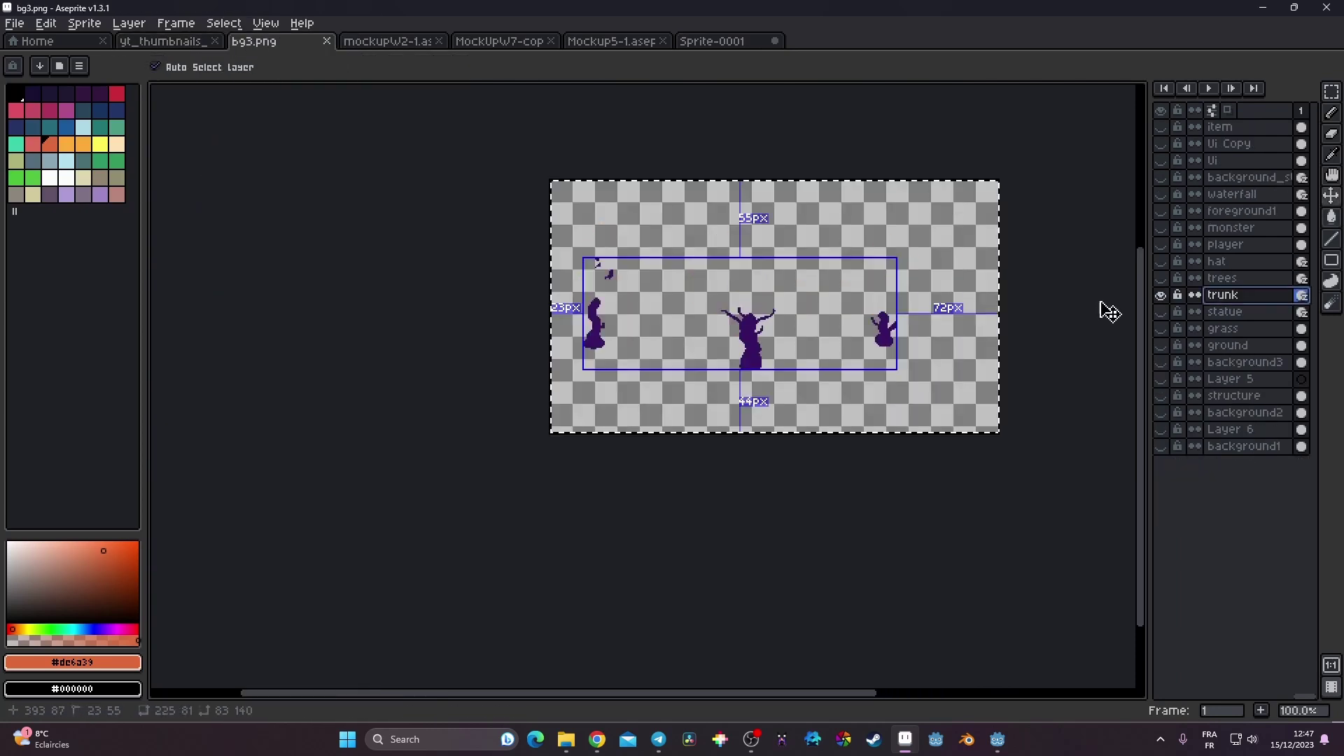
left_click(711, 40)
key("ctrl+v")
left_click_drag(474, 340, 744, 516)
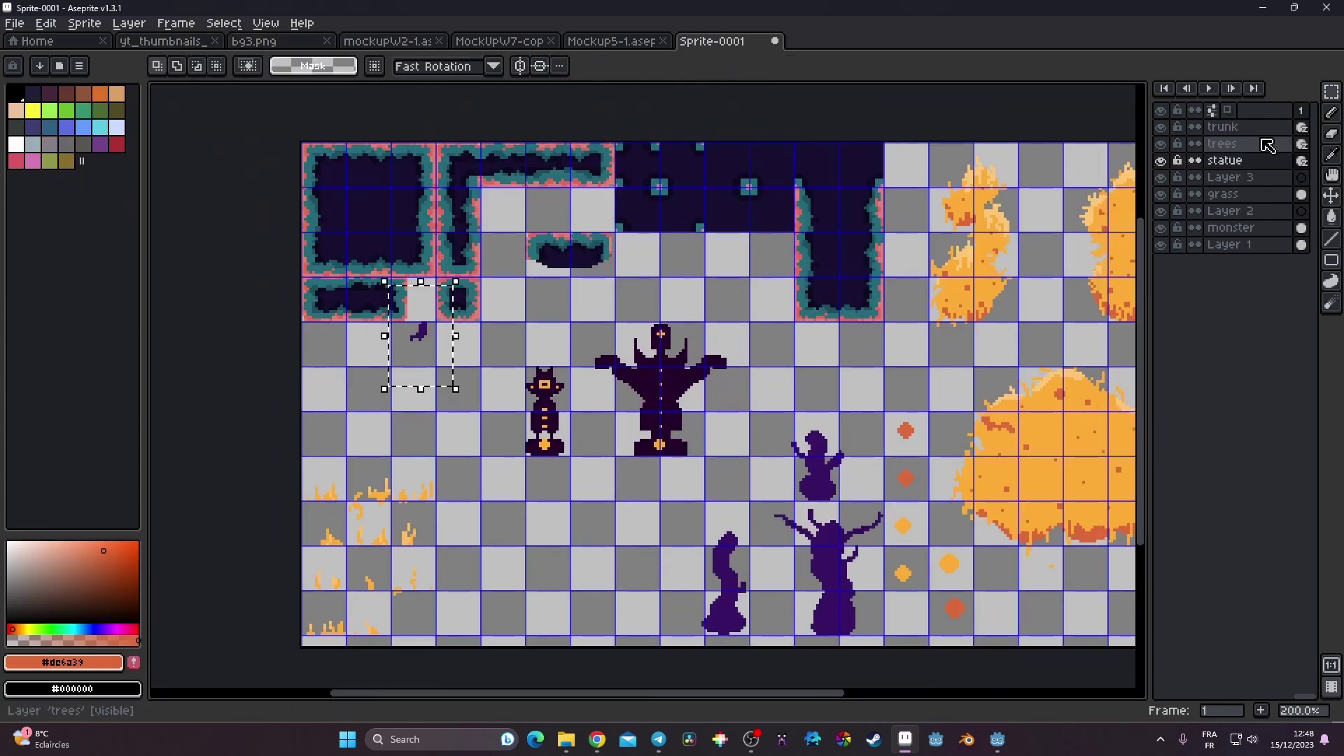
Step: Isolate the black background silhouettes in bg3.png and paste that layer into Sprite-0001
left_click(254, 40)
left_click(1162, 177)
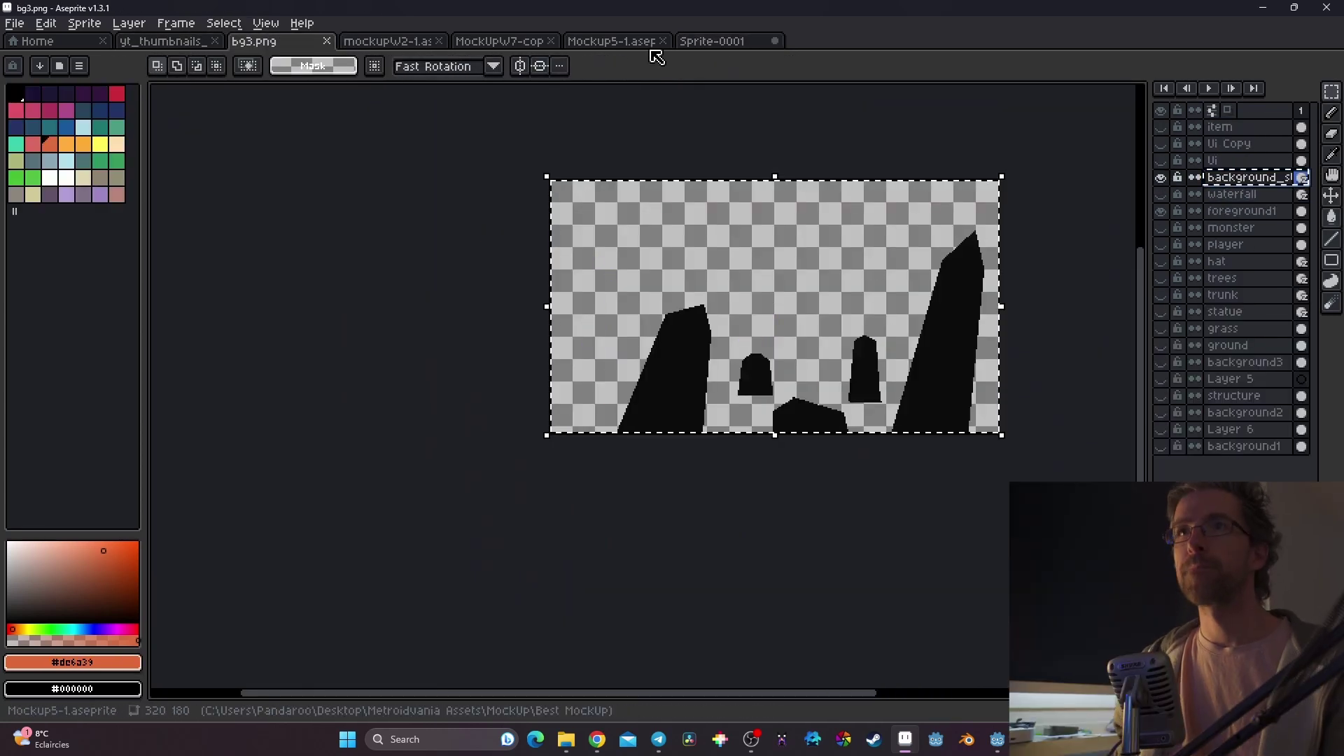
left_click(728, 42)
key("ctrl+v")
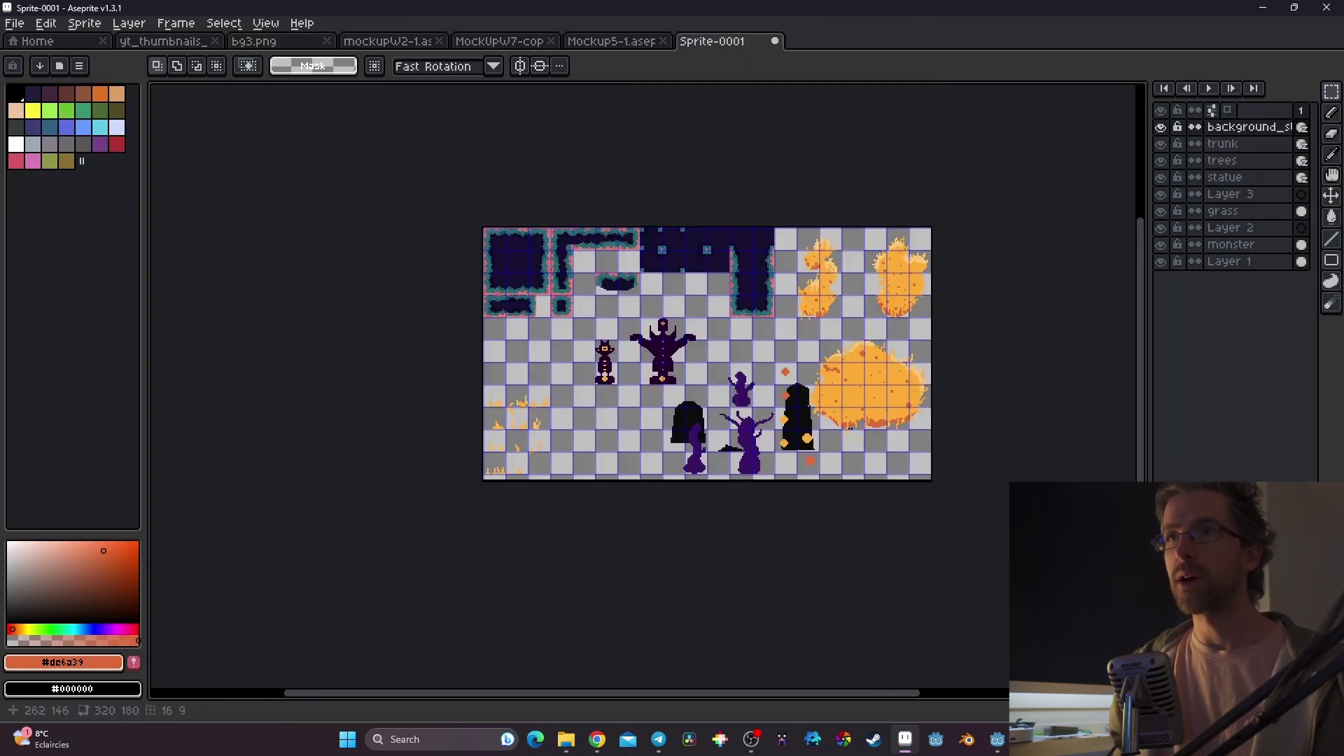
Step: Move the three black silhouettes into the empty cells between the grass and the trunks, and clear the selection
scroll(740, 434, "up", 3)
left_click_drag(533, 261, 656, 392)
left_click_drag(564, 390, 237, 408)
mouse_move(833, 393)
left_mouse_down()
mouse_move(731, 423)
mouse_move(639, 485)
left_mouse_up()
mouse_move(707, 448)
left_mouse_down()
mouse_move(466, 395)
mouse_move(390, 454)
left_mouse_up()
left_click_drag(1017, 211, 818, 499)
mouse_move(896, 378)
left_mouse_down()
mouse_move(570, 369)
mouse_move(540, 390)
left_mouse_up()
key("ctrl+d")
scroll(730, 214, "down", 2)
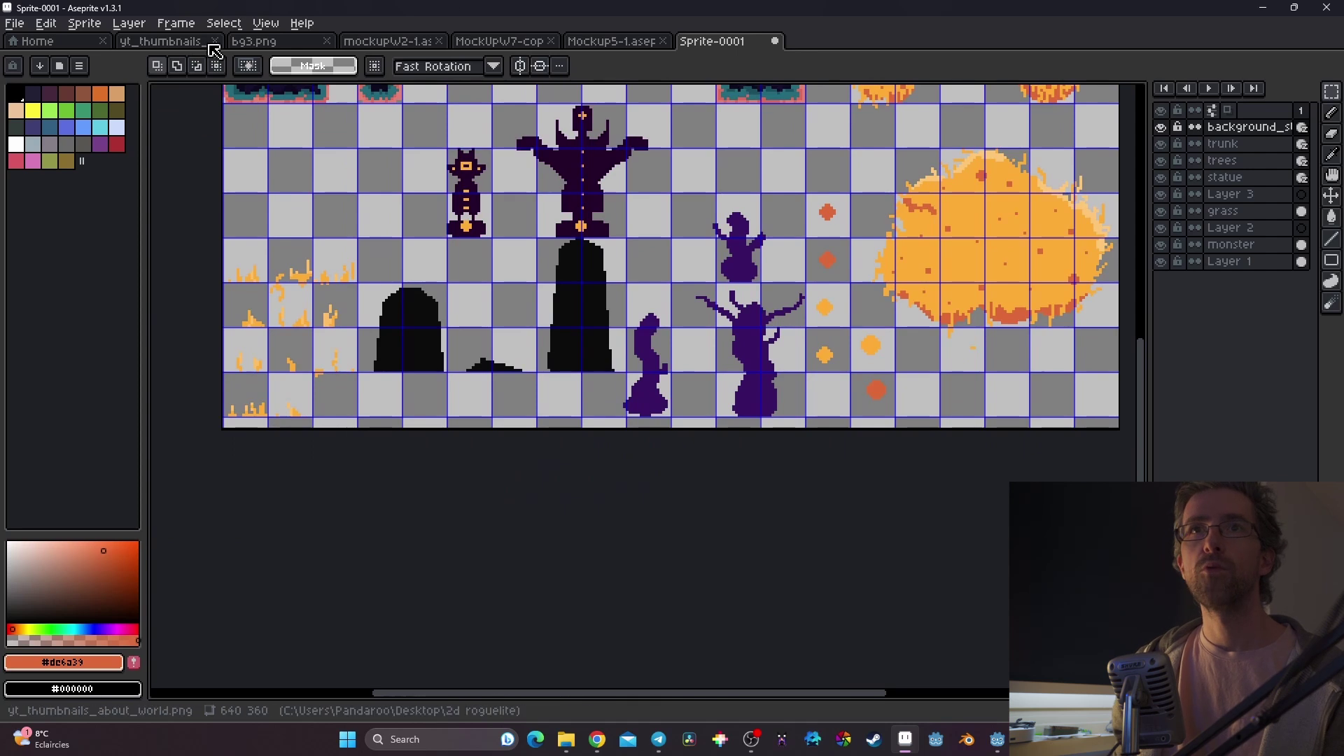
Step: Check the Ui, Ui Copy and item layers in bg3.png for remaining artwork, and show all layers
left_click(280, 41)
left_click(1162, 161)
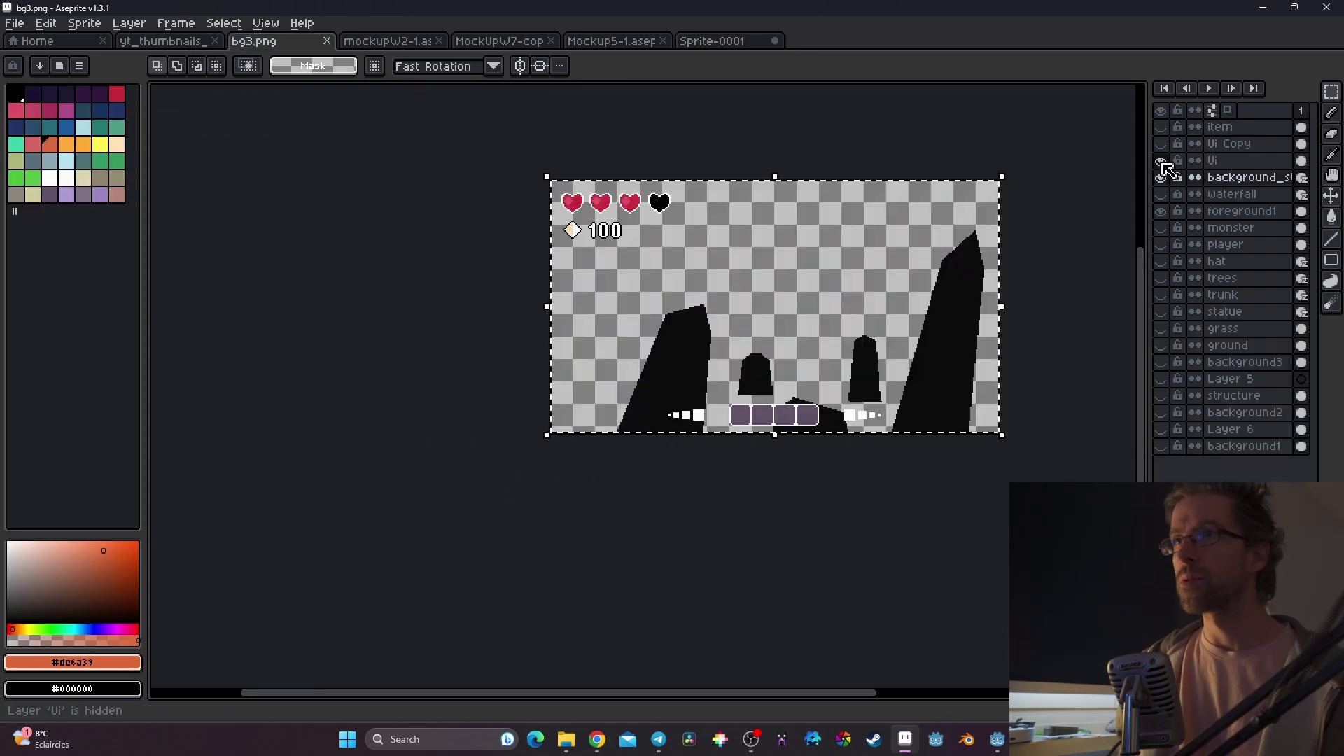
left_click(1162, 161)
left_click(1165, 146)
left_click(1164, 144)
left_click_drag(1167, 133, 1165, 165)
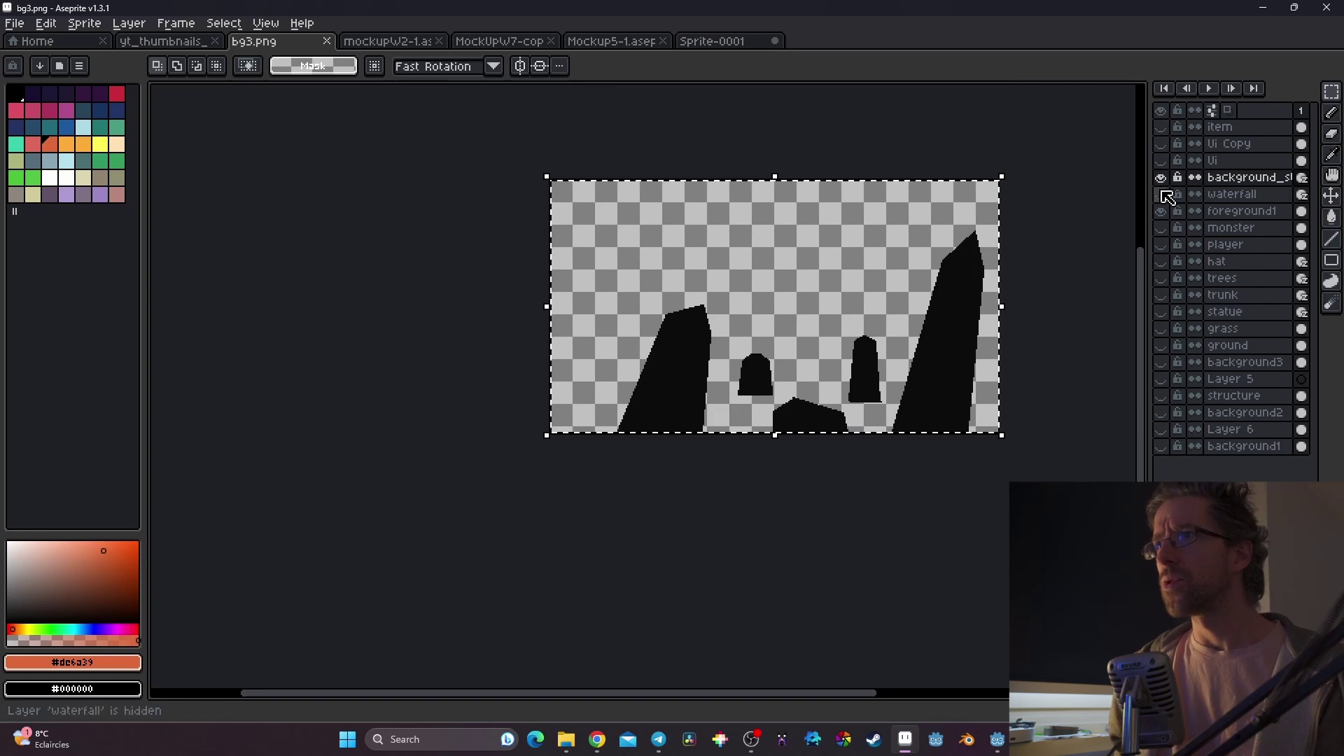
left_click(1161, 110)
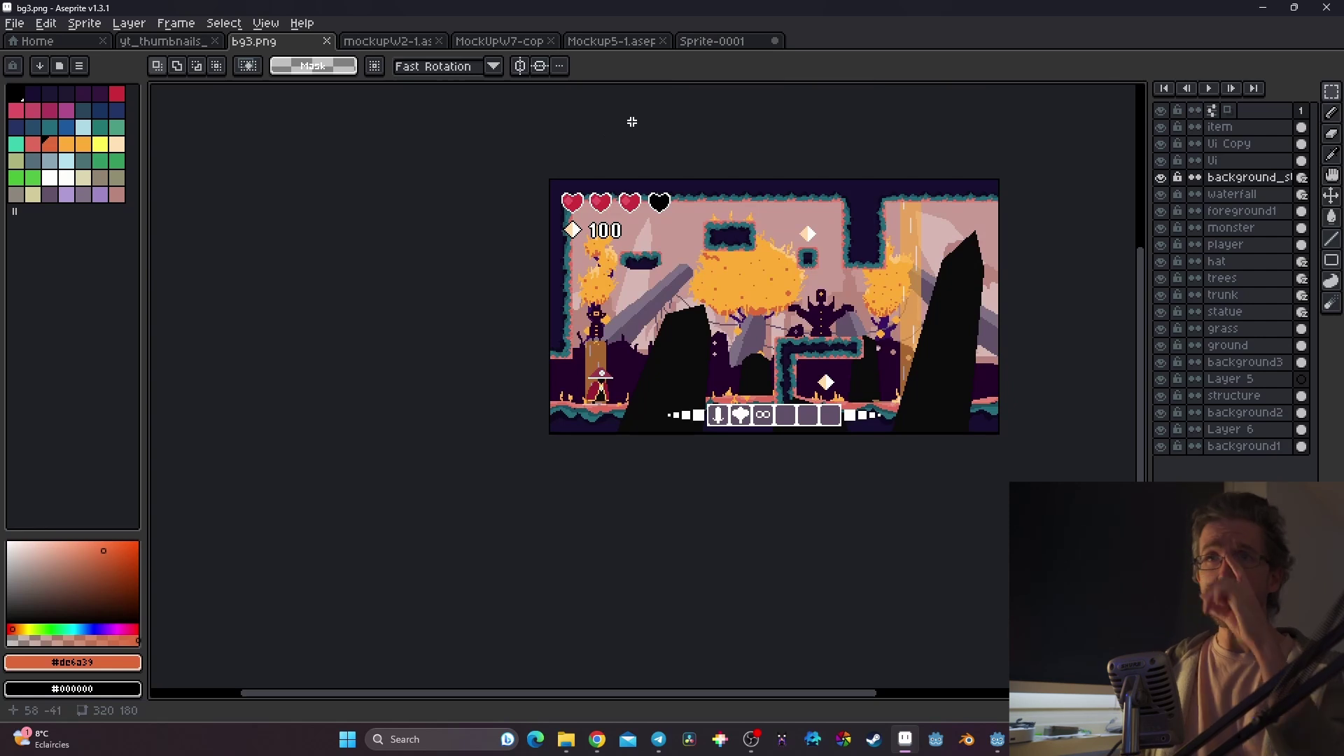
Step: Save the Sprite-0001 sprite sheet as tileset_world2.aseprite in the project's Sprites/TileSet folder
left_click(728, 42)
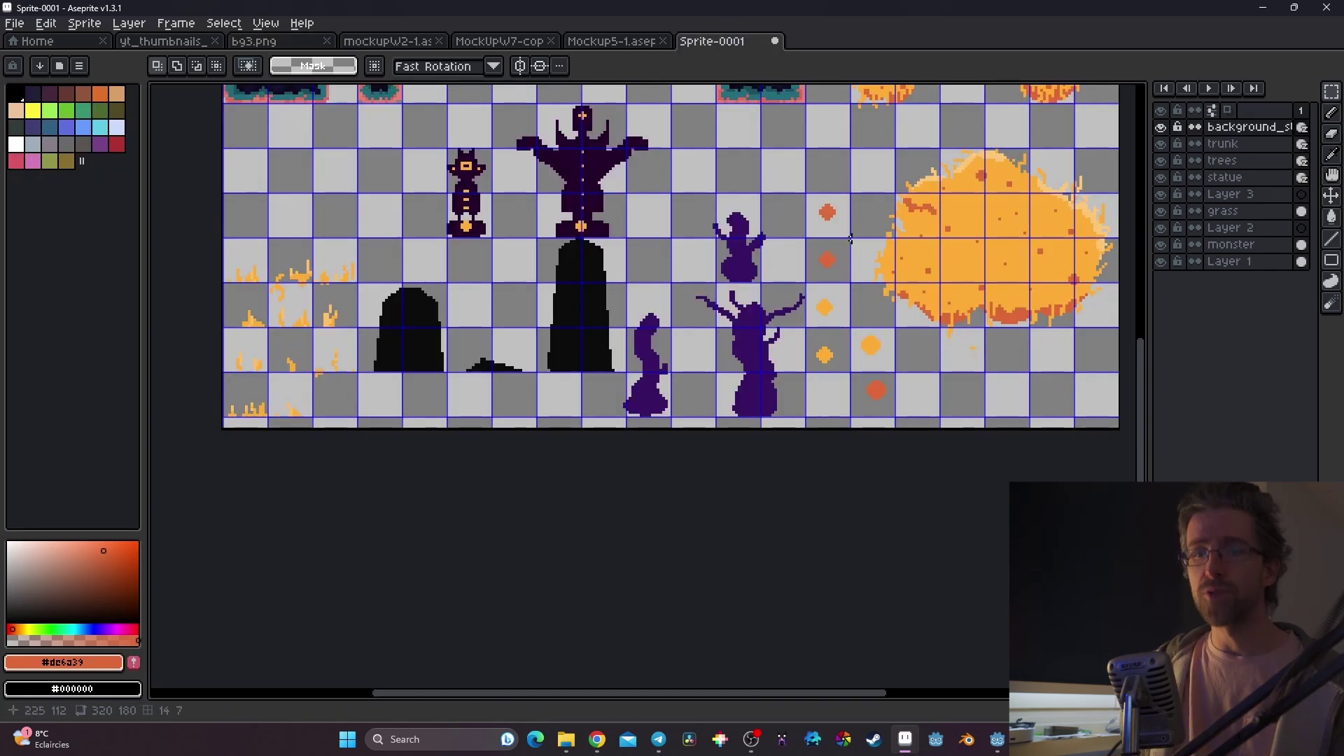
scroll(851, 240, "down", 4)
scroll(712, 334, "up", 4)
middle_click_drag(712, 334, 595, 249)
key("ctrl+s")
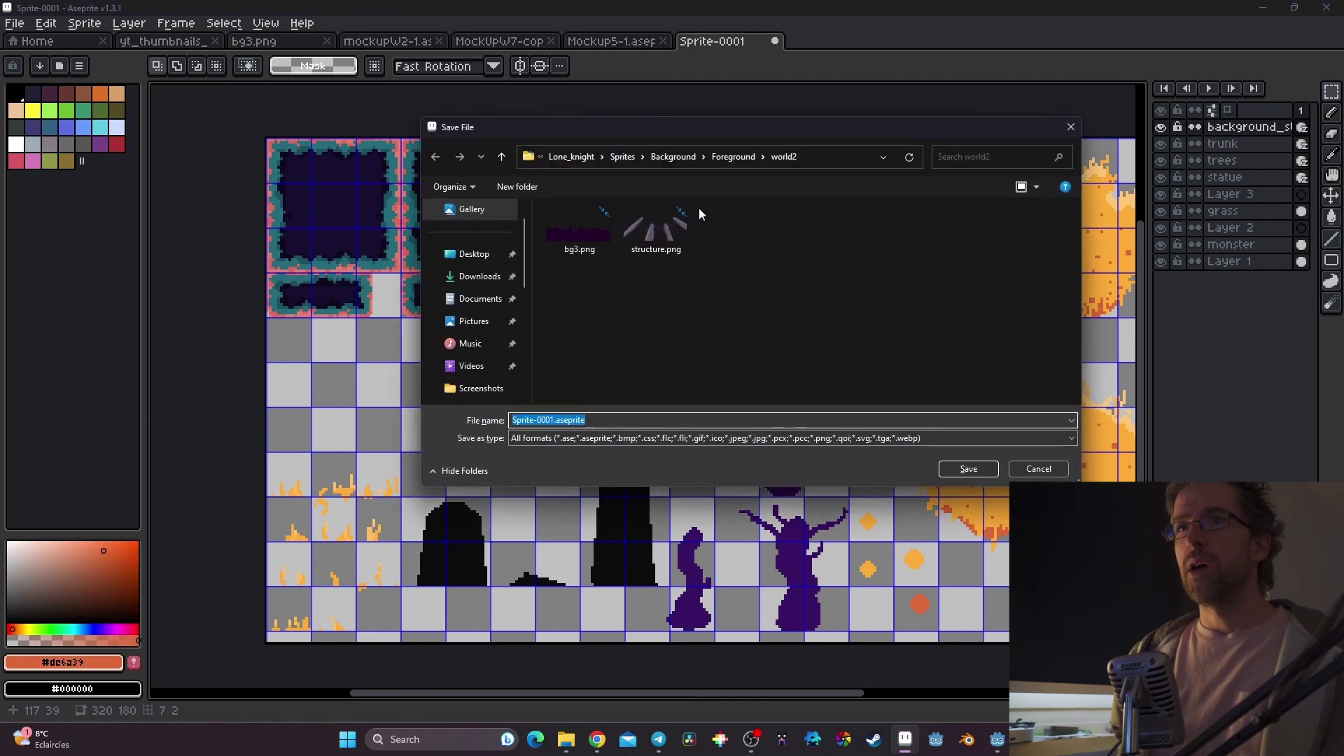
left_click(502, 158)
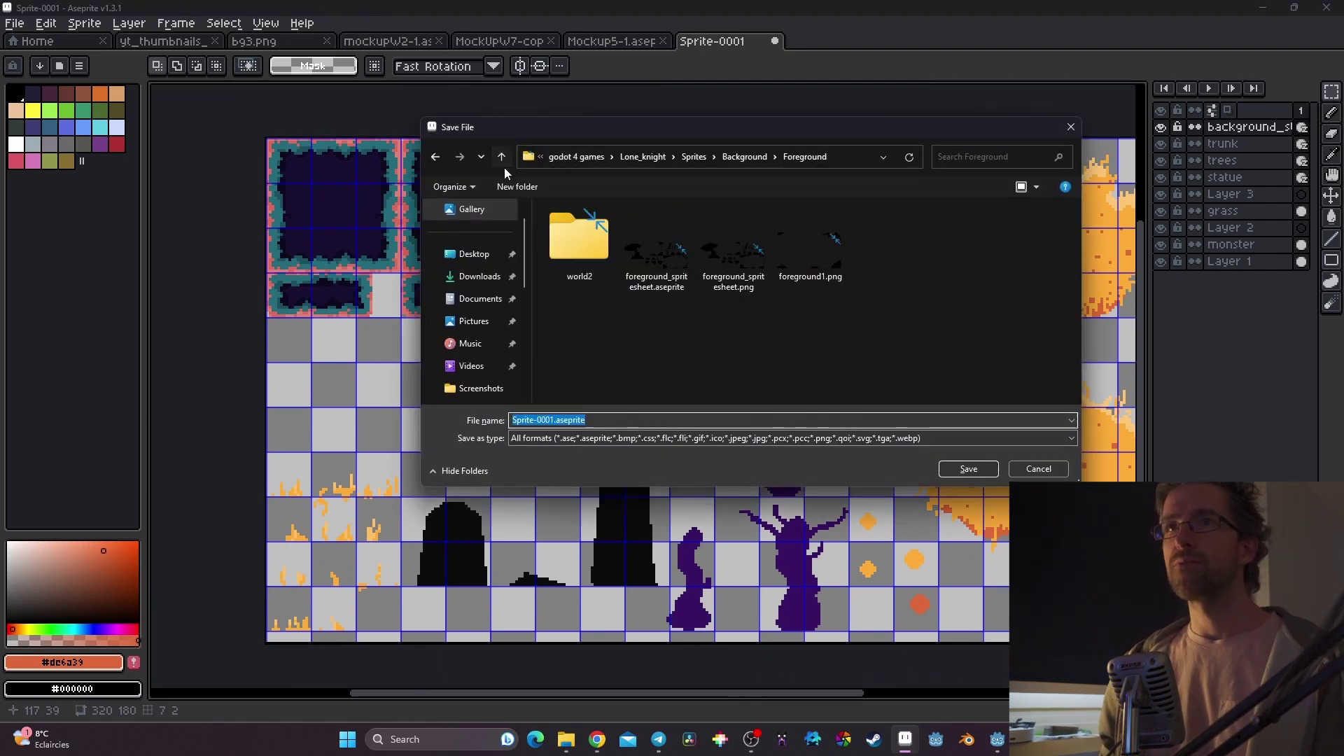
left_click(500, 157)
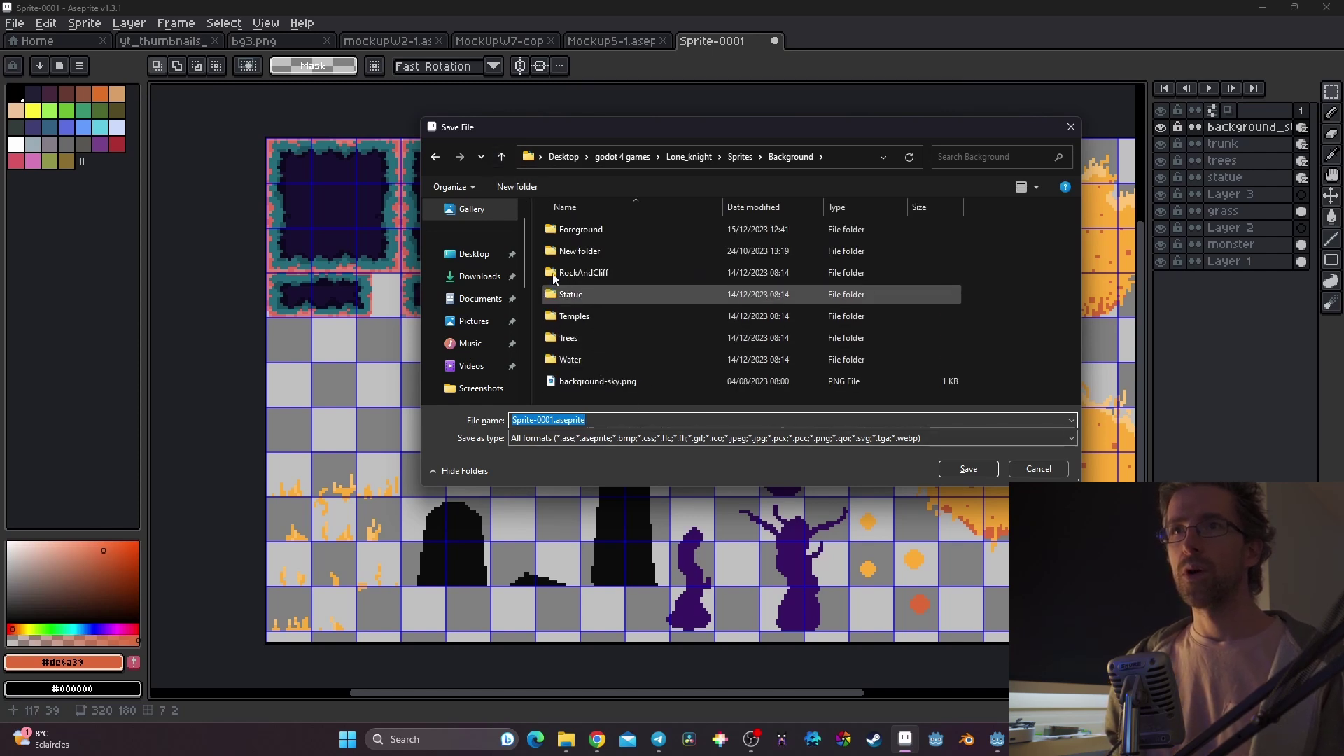
left_click(501, 157)
scroll(637, 315, "down", 1)
double_click(654, 345)
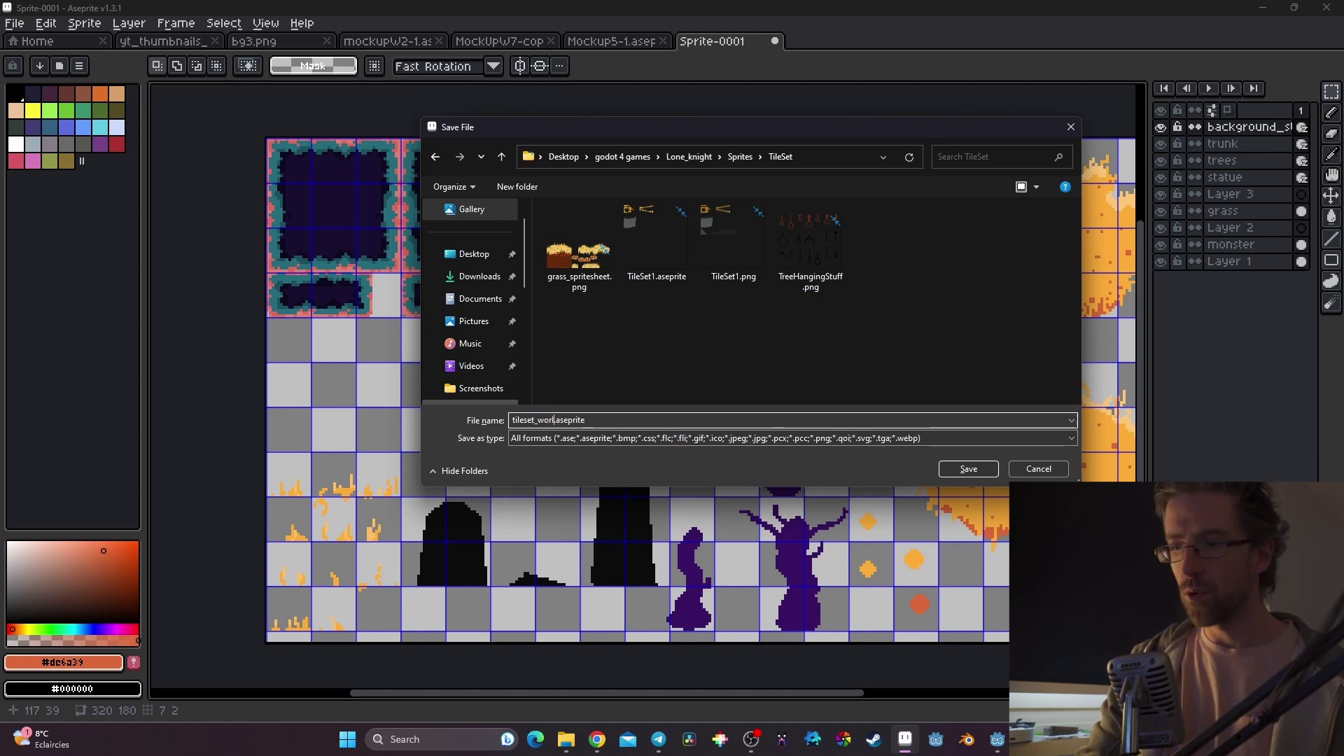
key("Return")
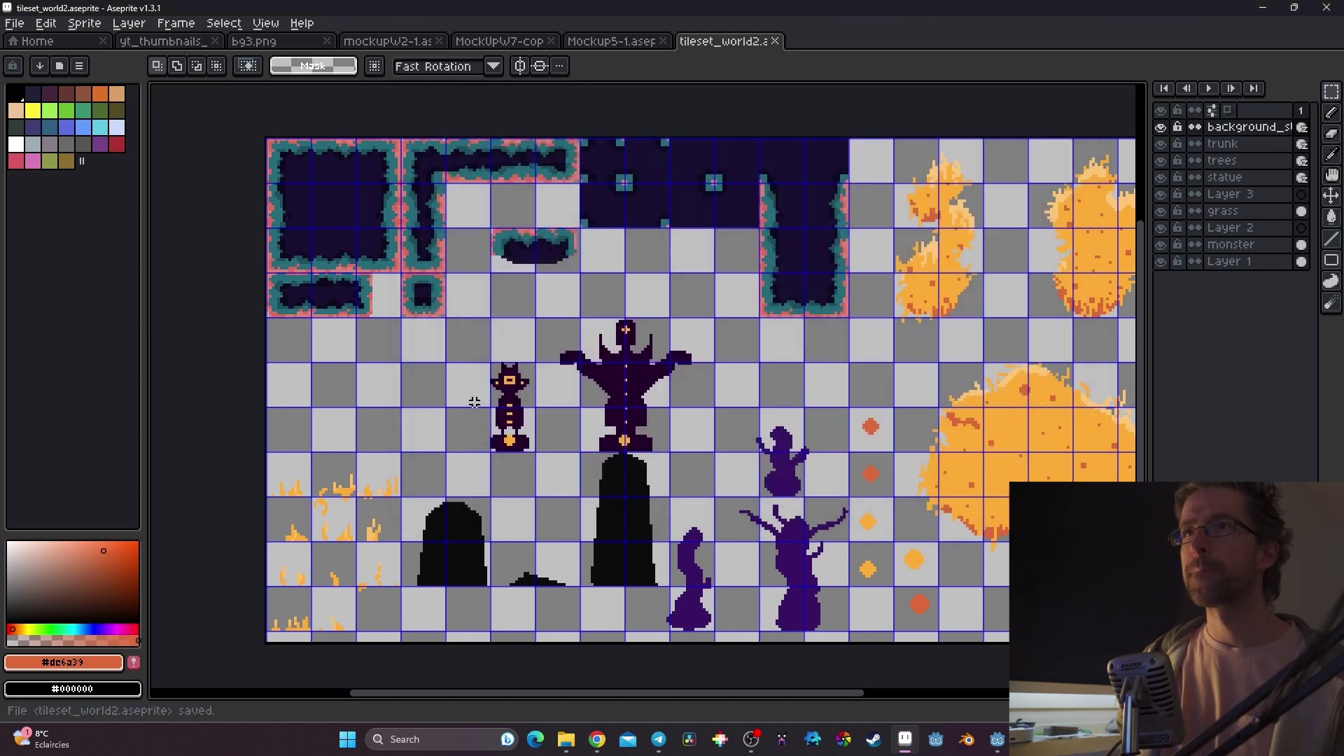
Step: Save a PNG copy of the sprite sheet as tileset_world2.png in the TileSet folder
left_click(14, 23)
left_click(74, 111)
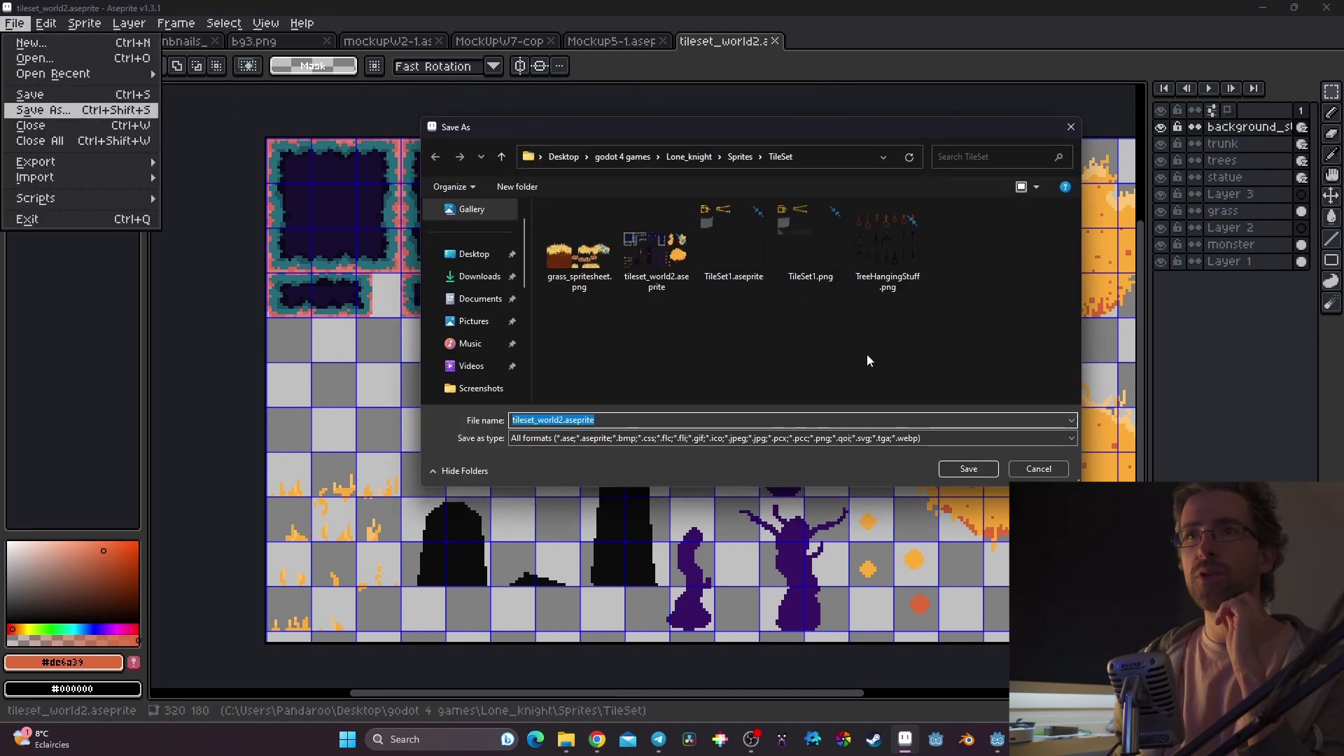
left_click(683, 439)
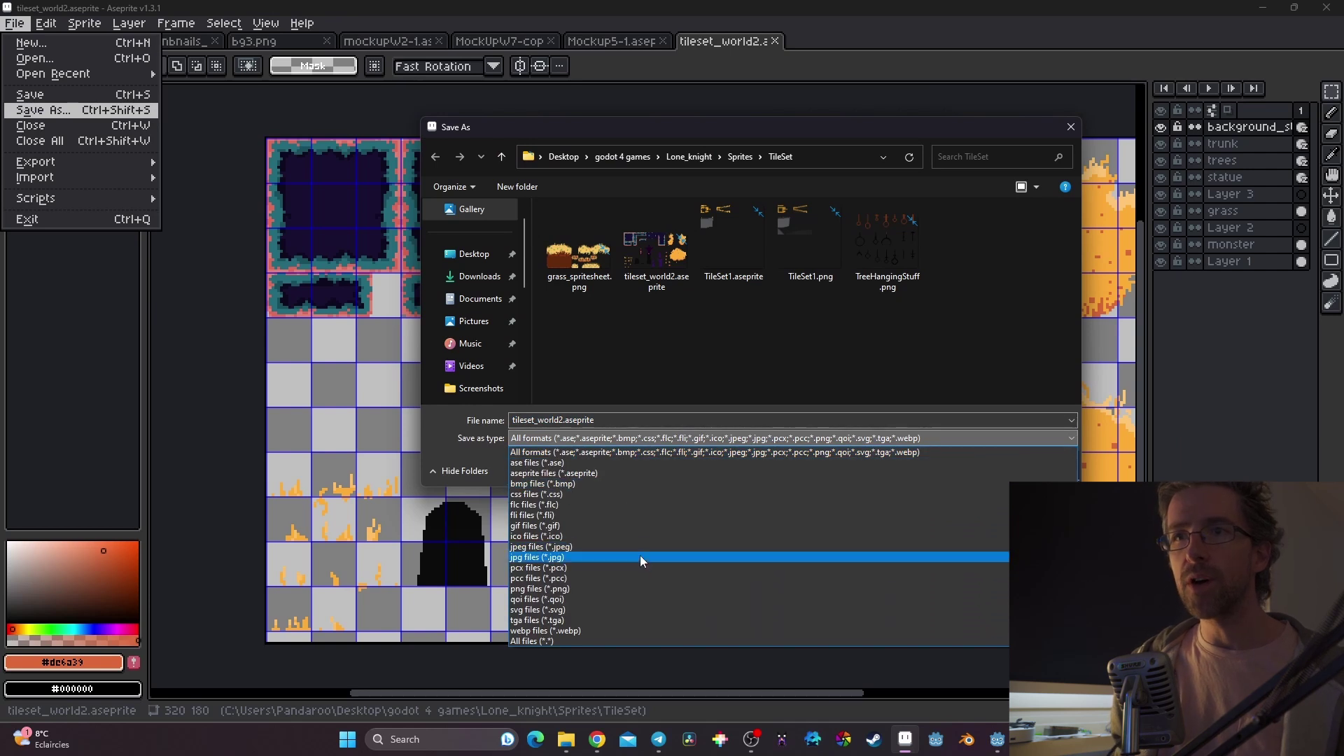
left_click(643, 588)
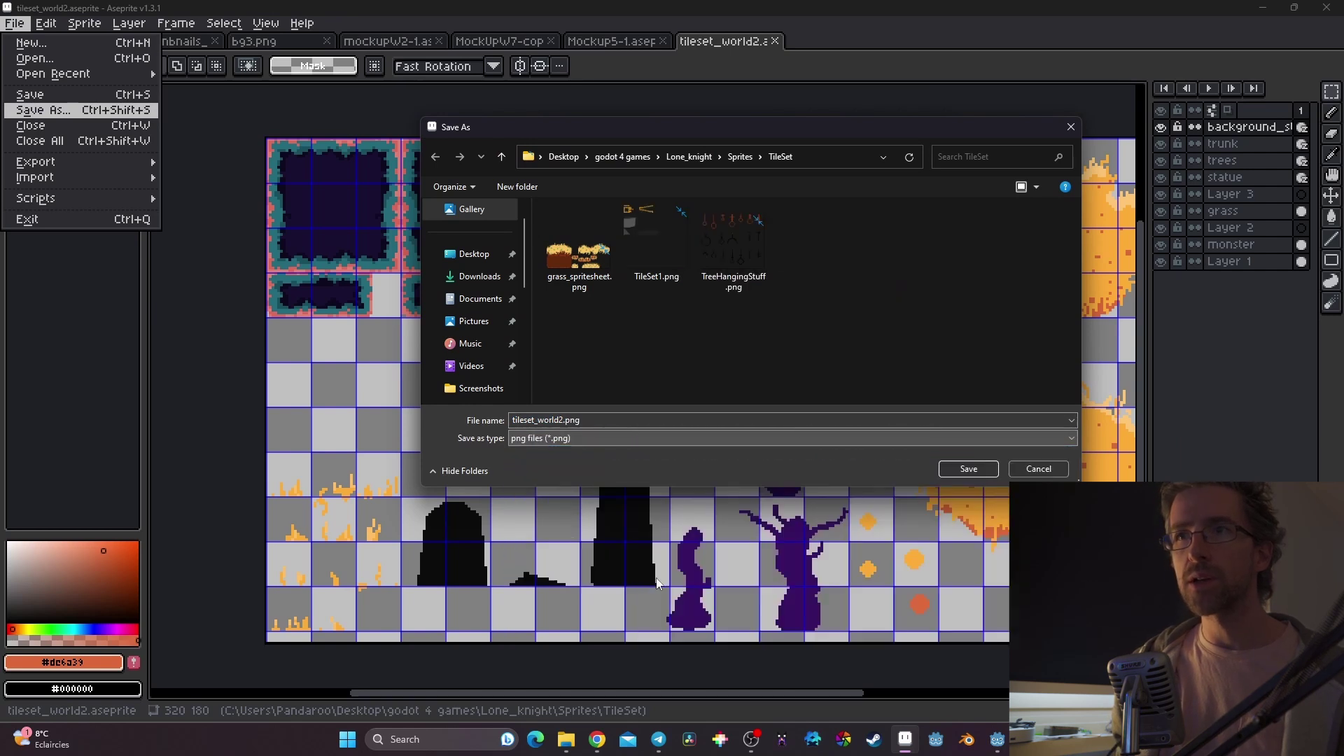
left_click(969, 468)
left_click(619, 446)
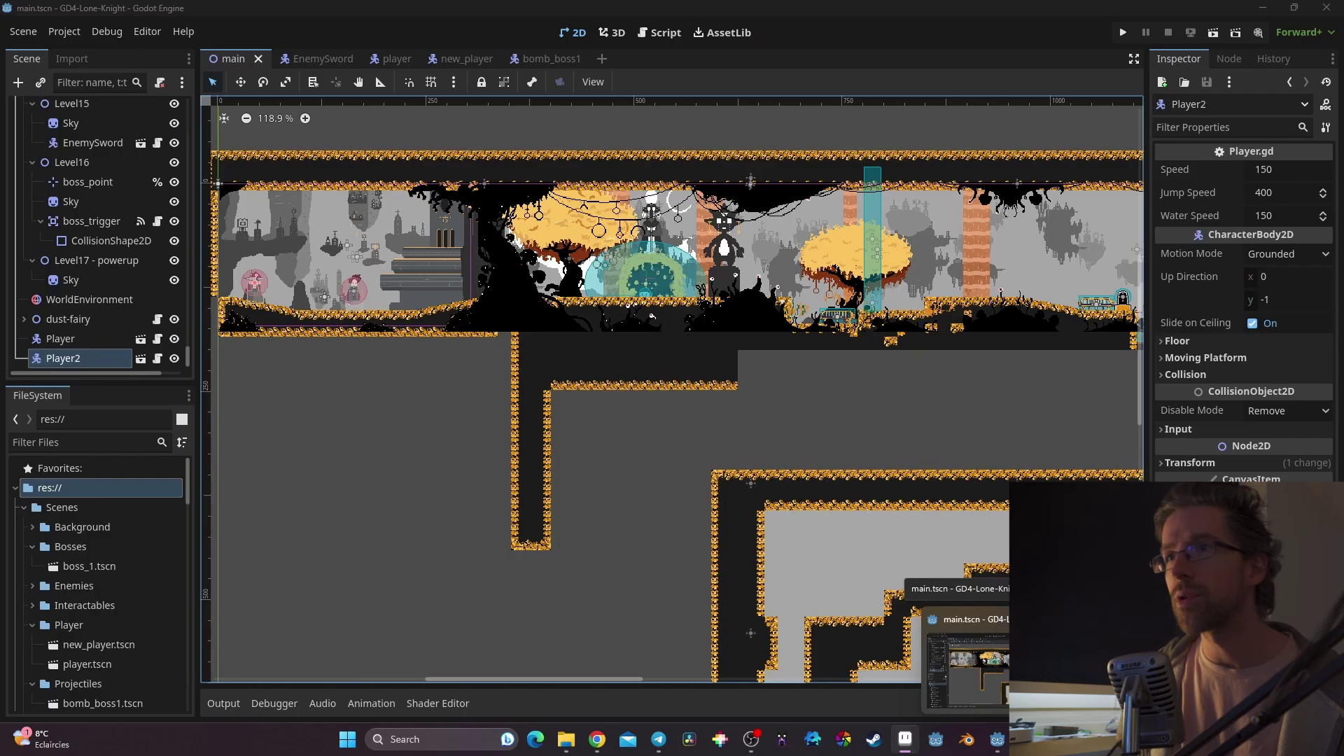
Step: Switch to Godot and create a new scene with a 2D root node named world2
left_click(904, 738)
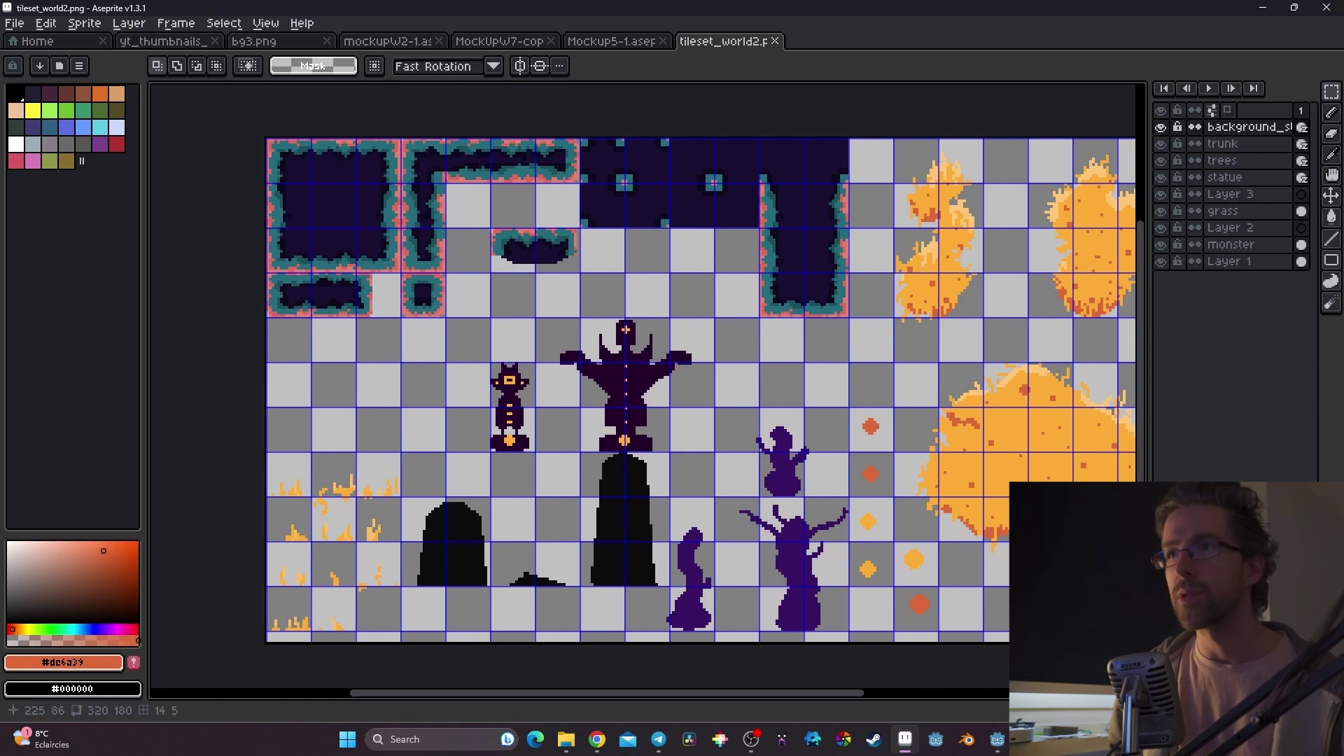
key("alt+Tab")
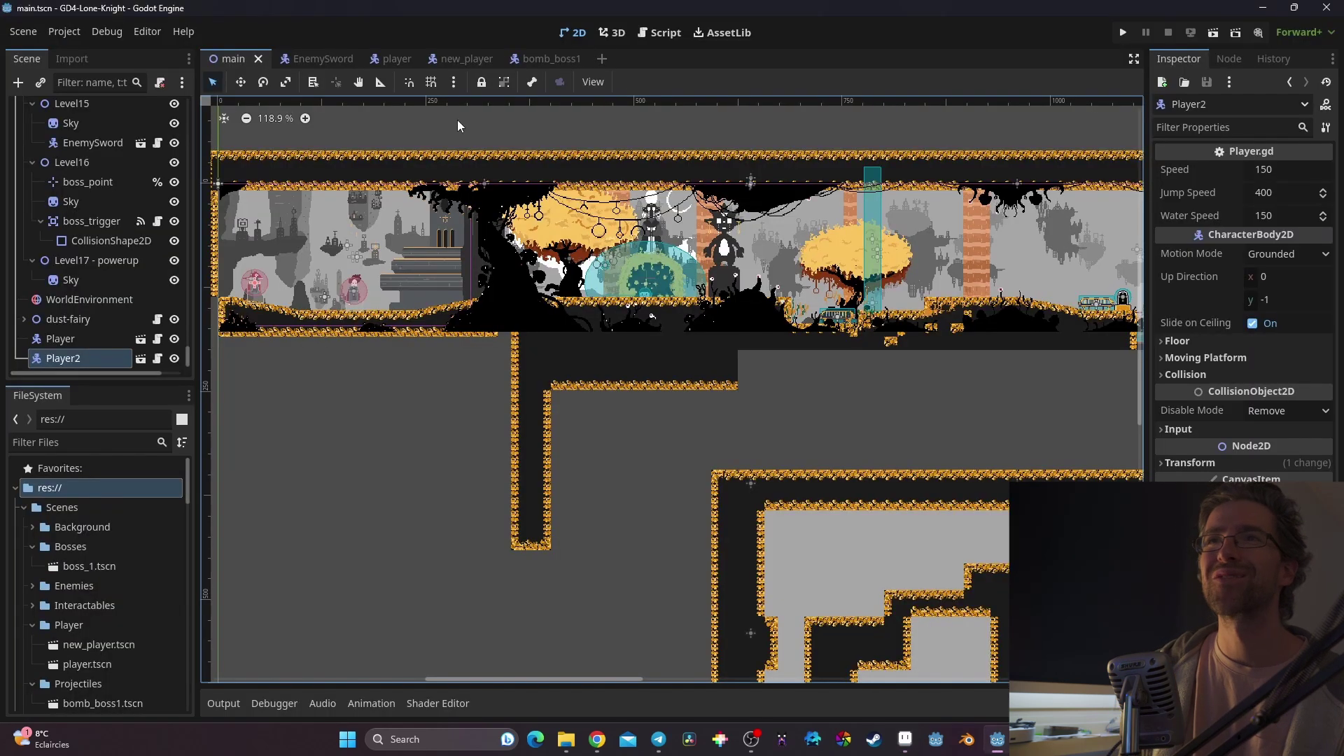
scroll(87, 179, "up", 5)
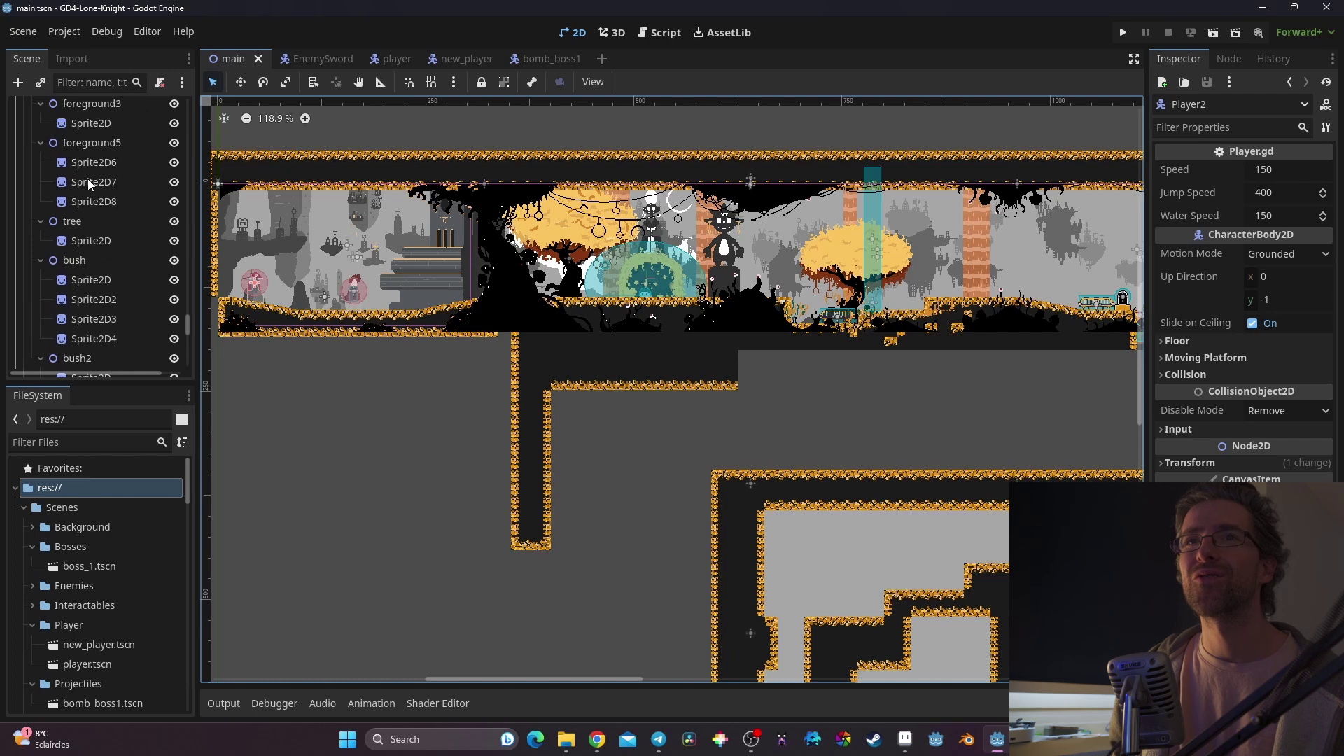
left_click(602, 59)
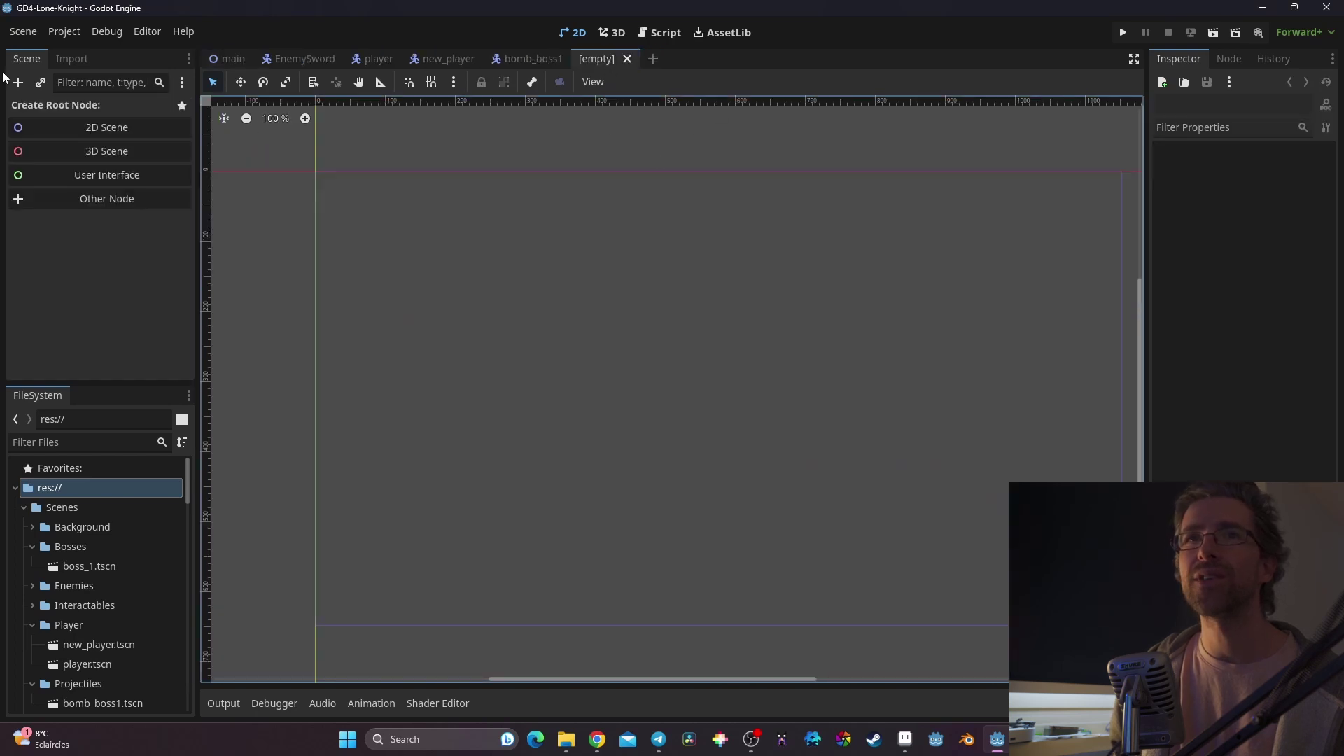
left_click(58, 124)
double_click(90, 107)
type("world2")
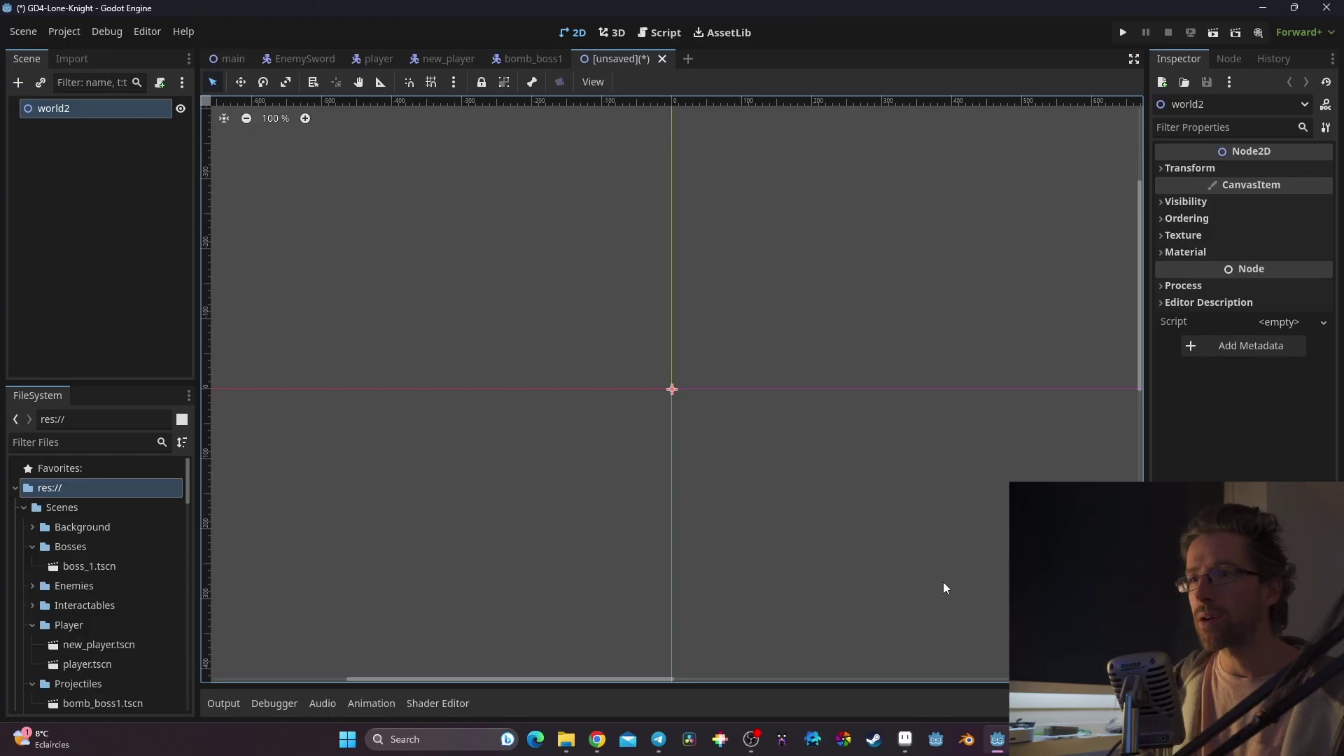
Step: Switch to Aseprite and check the canvas size of mockupW2-1.aseprite without changing it
left_click(904, 738)
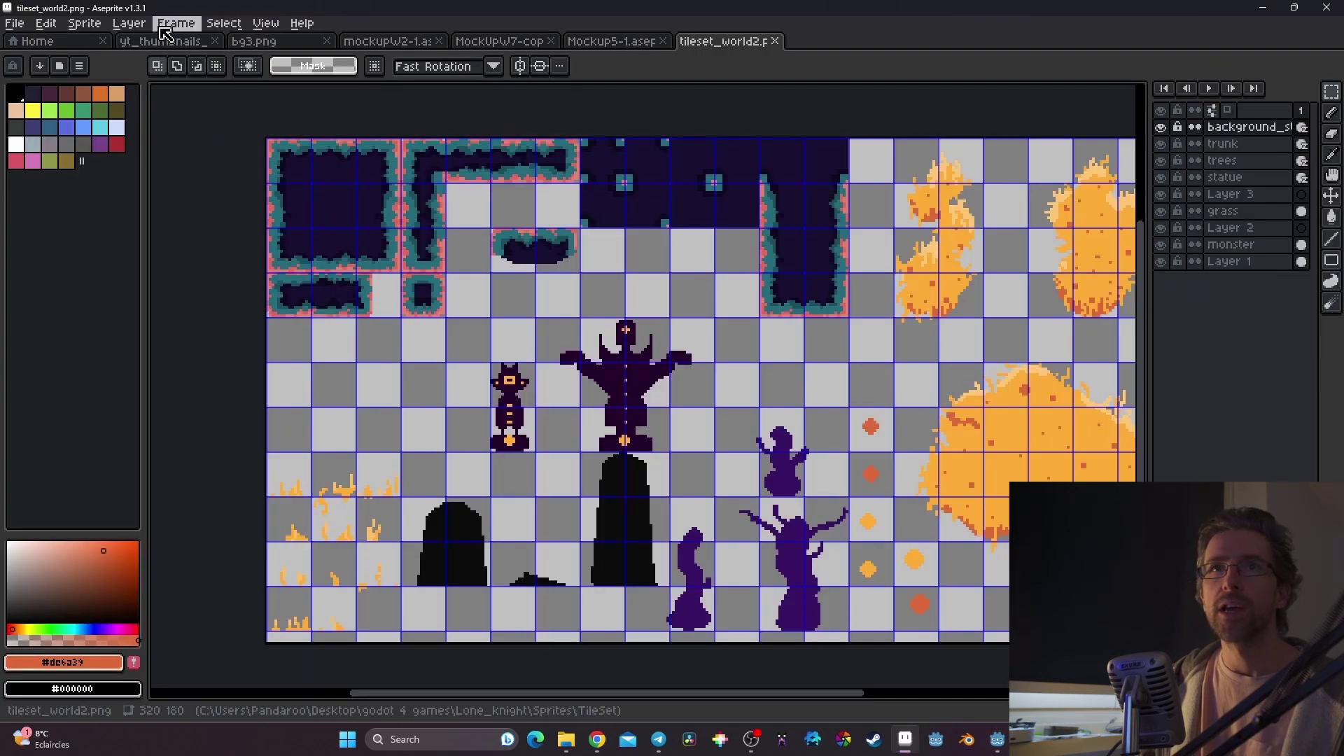
left_click(387, 42)
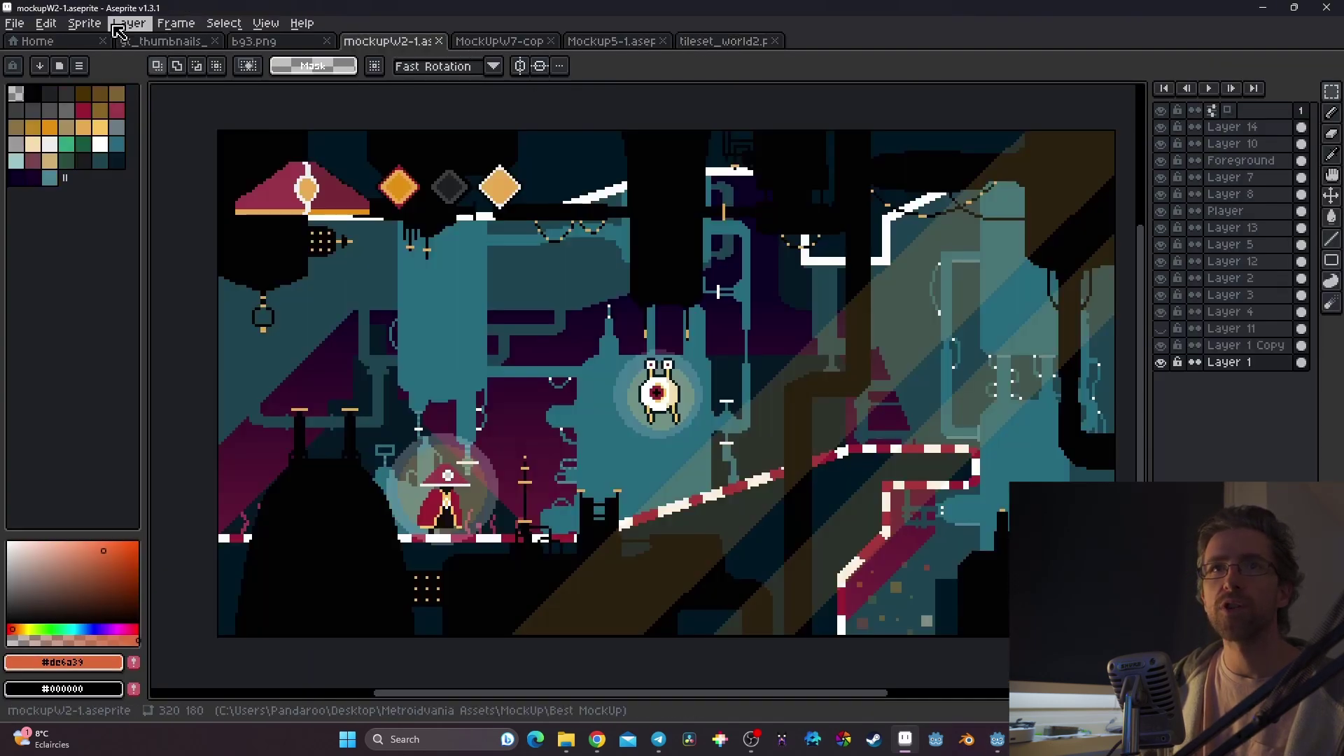
left_click(84, 23)
left_click(105, 114)
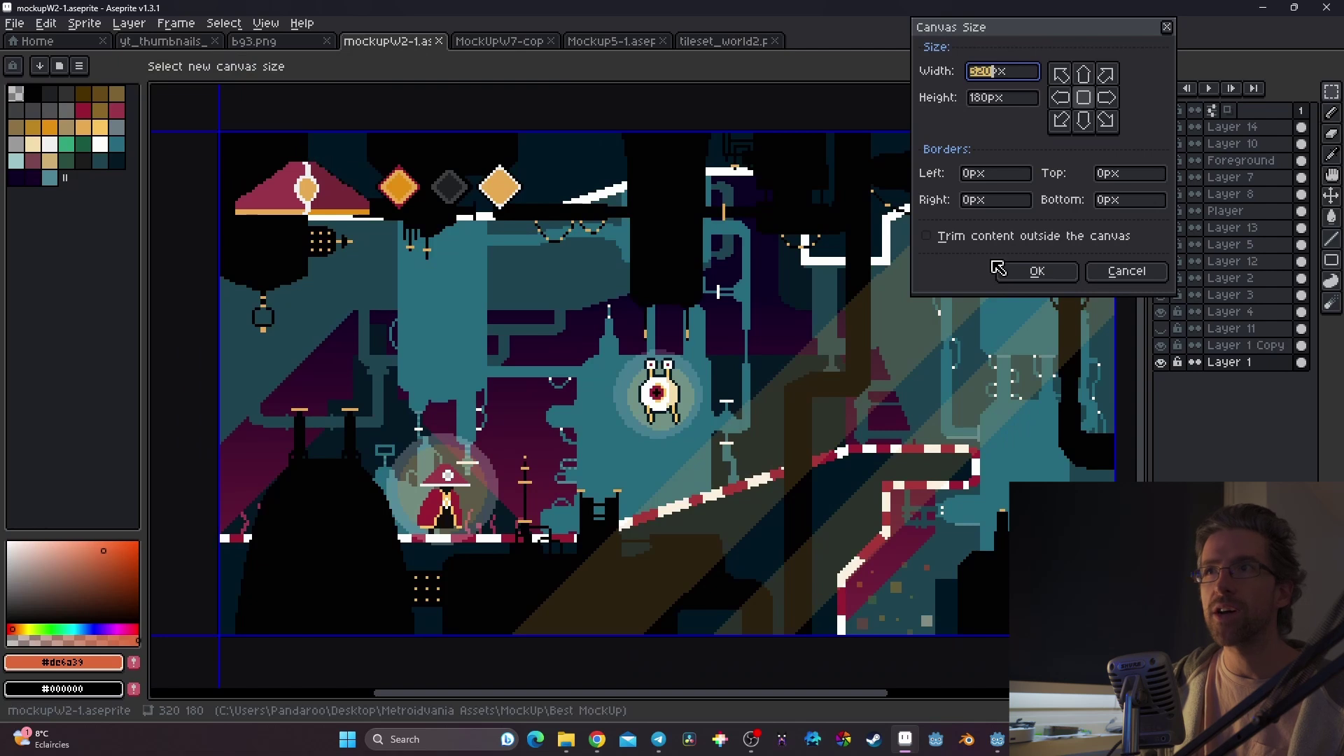
left_click(1006, 100)
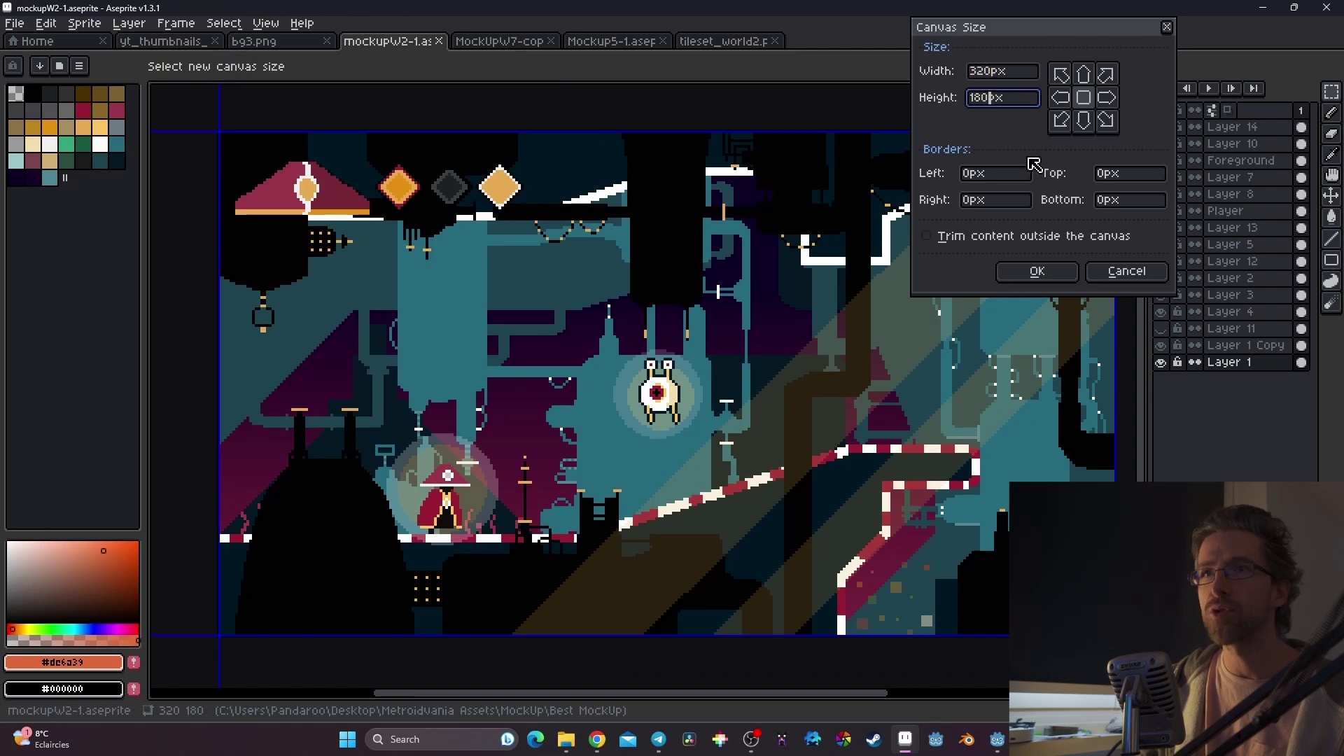
left_click(1148, 273)
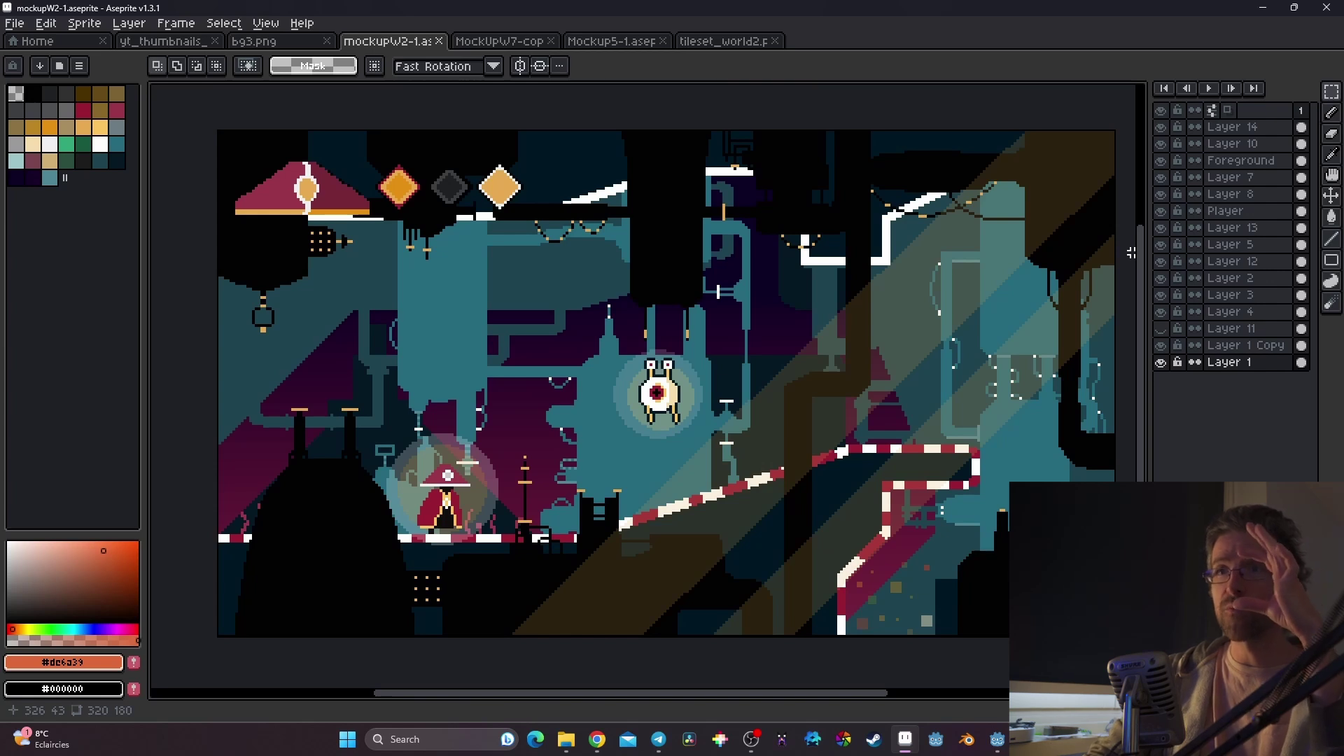
scroll(1131, 253, "down", 3)
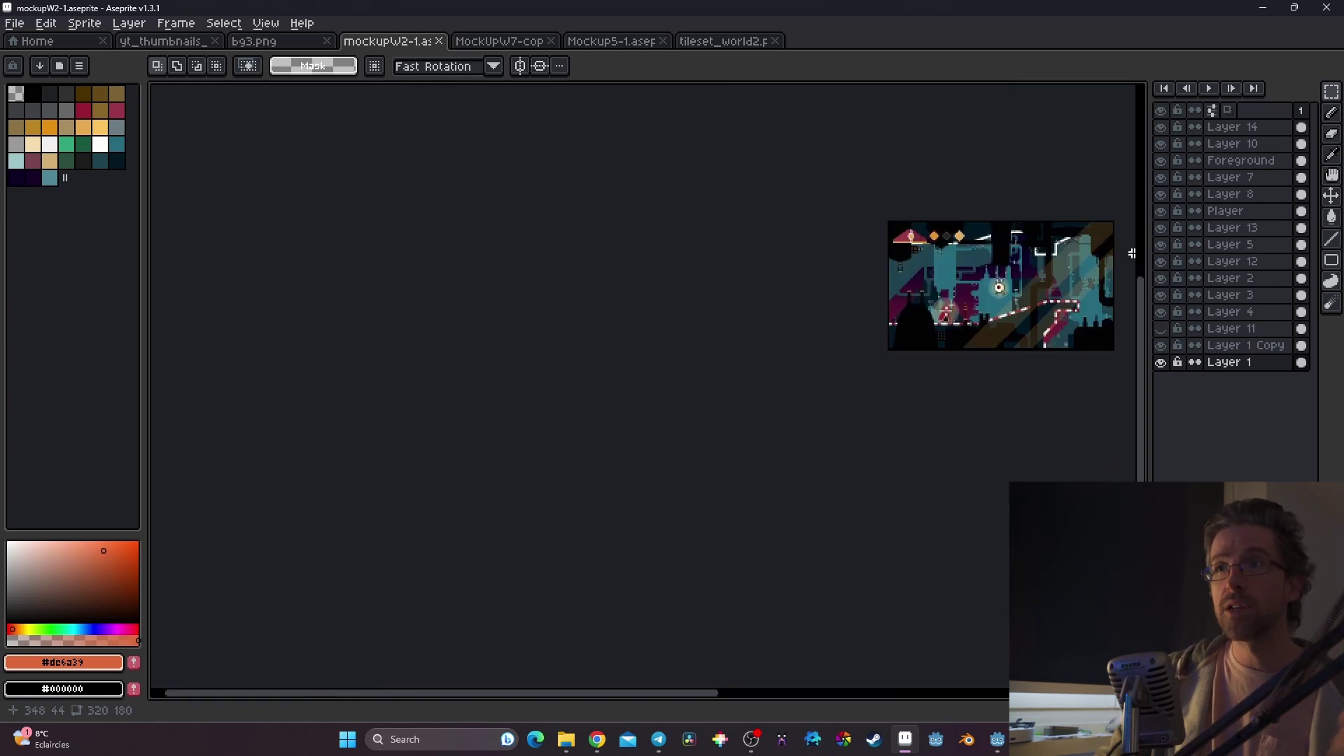
middle_click_drag(883, 383, 636, 421)
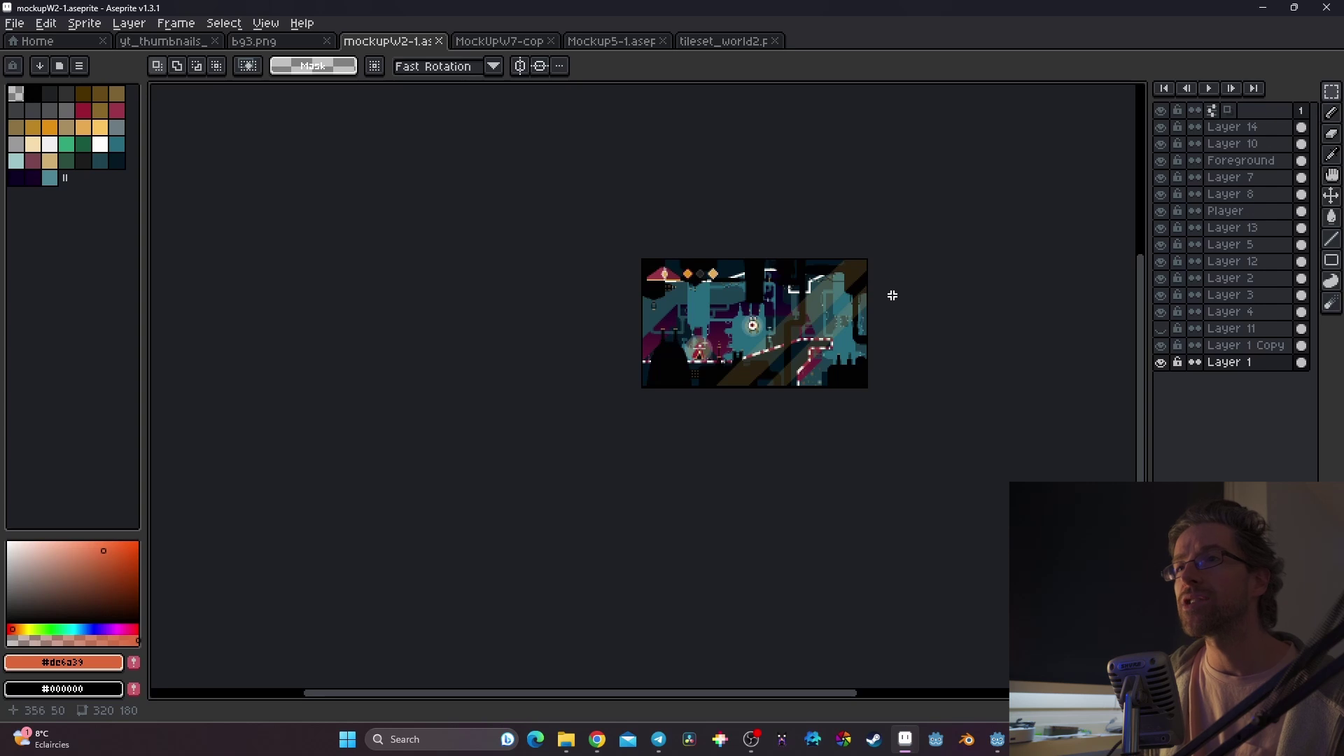
scroll(892, 295, "up", 2)
scroll(892, 295, "down", 1)
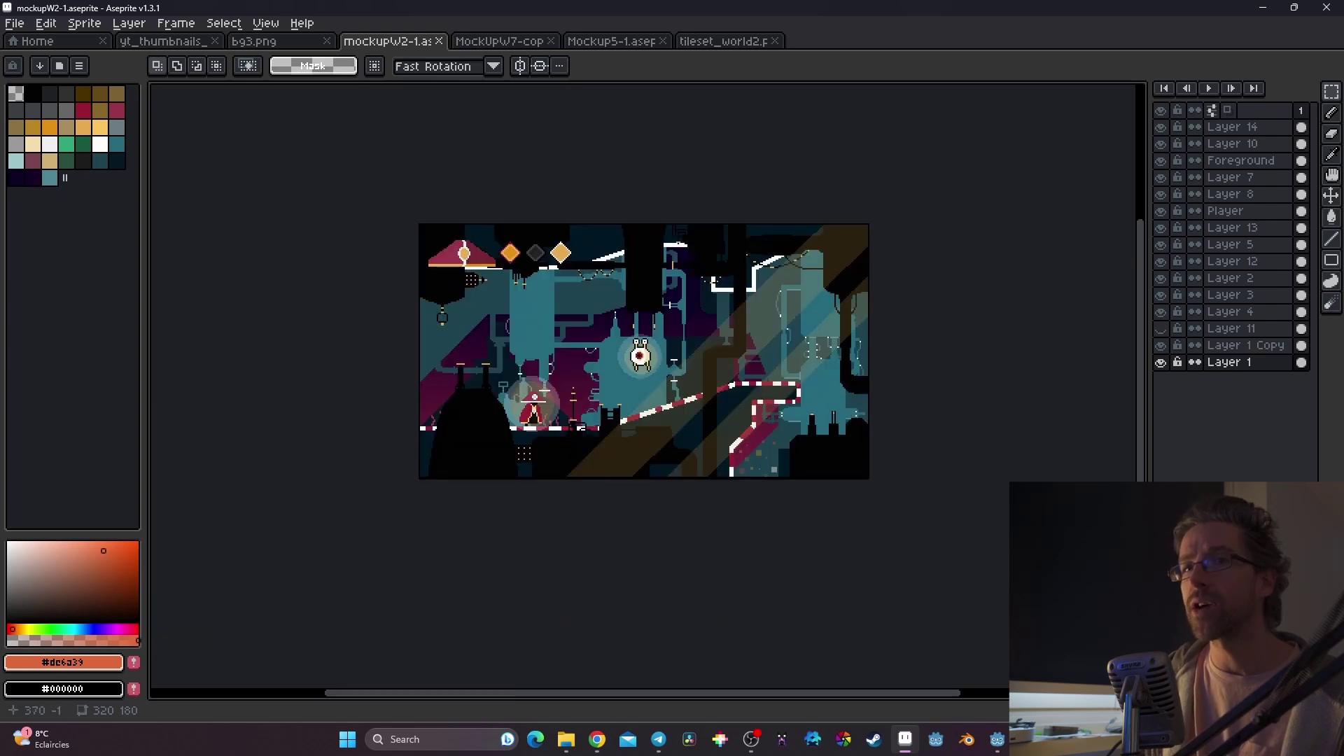
left_click(998, 744)
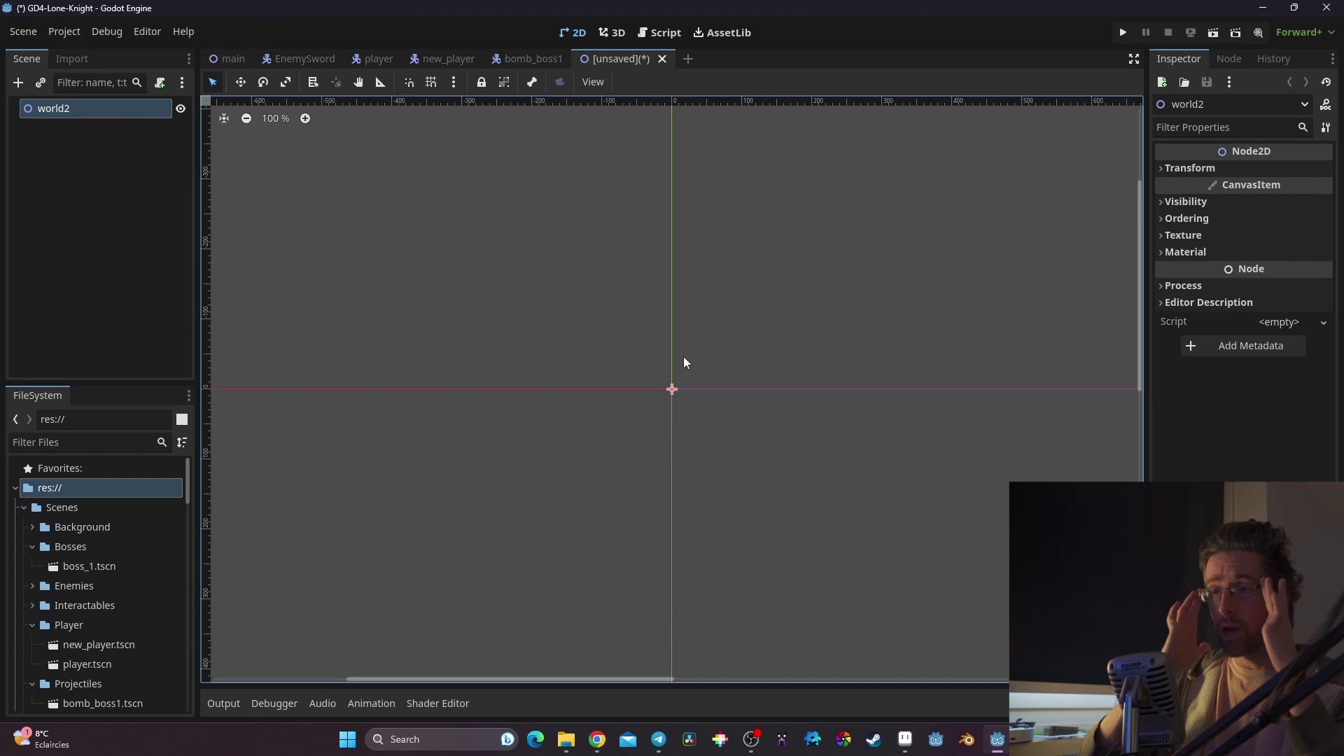
left_click(915, 739)
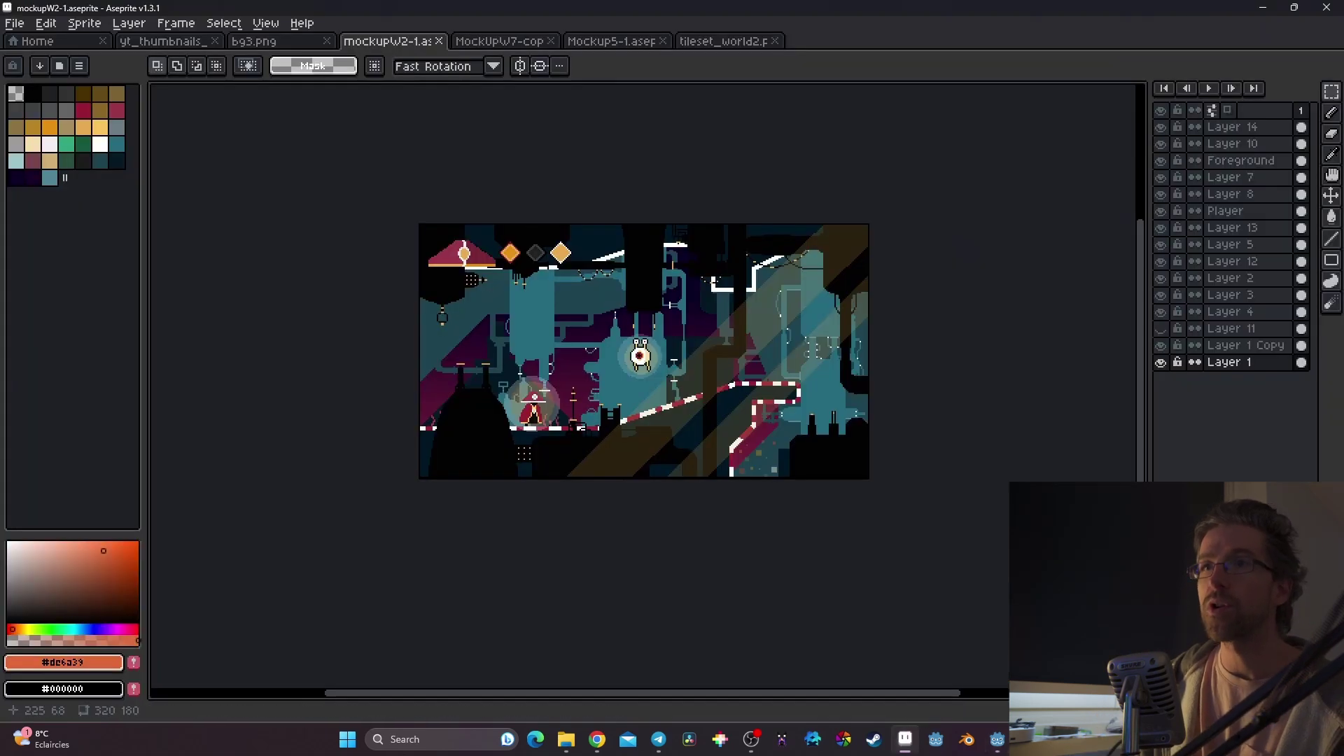
Step: In the bg3.png document, hide all layers, then show and select only the background1 layer
left_click(294, 41)
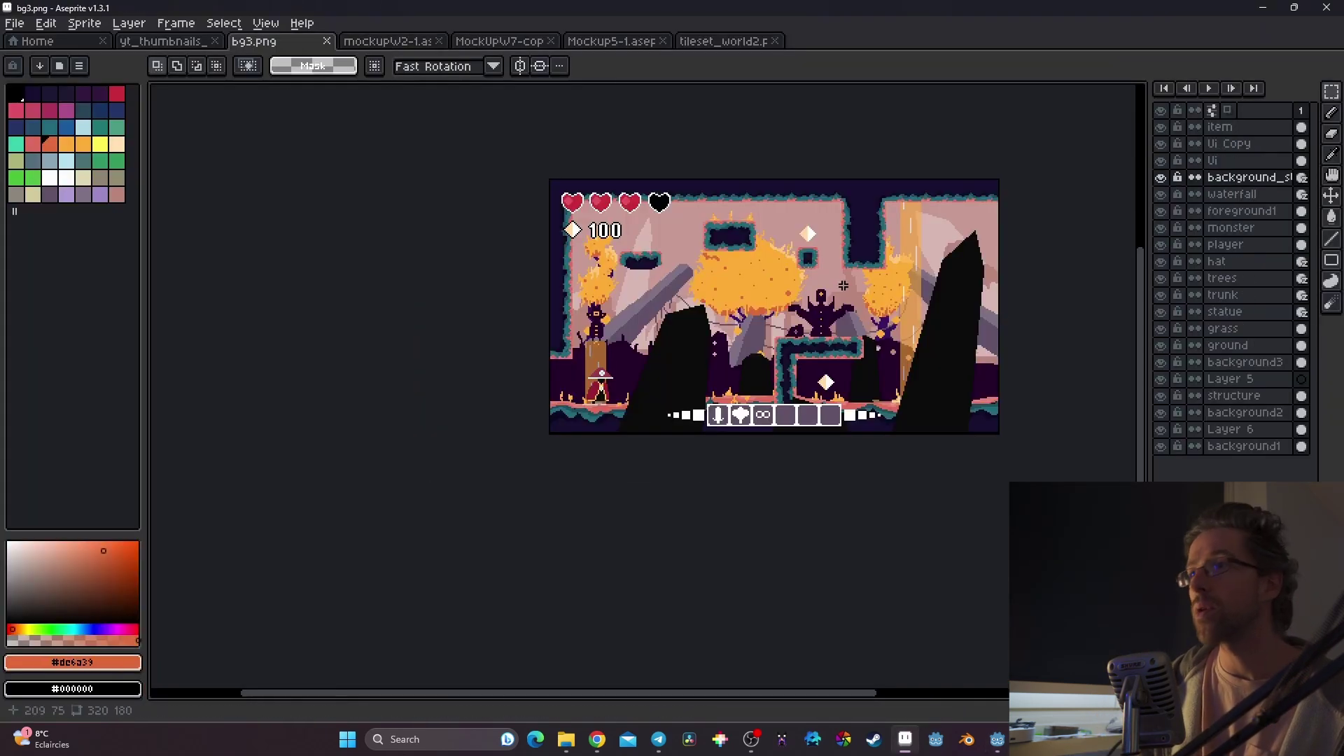
left_click(1161, 110)
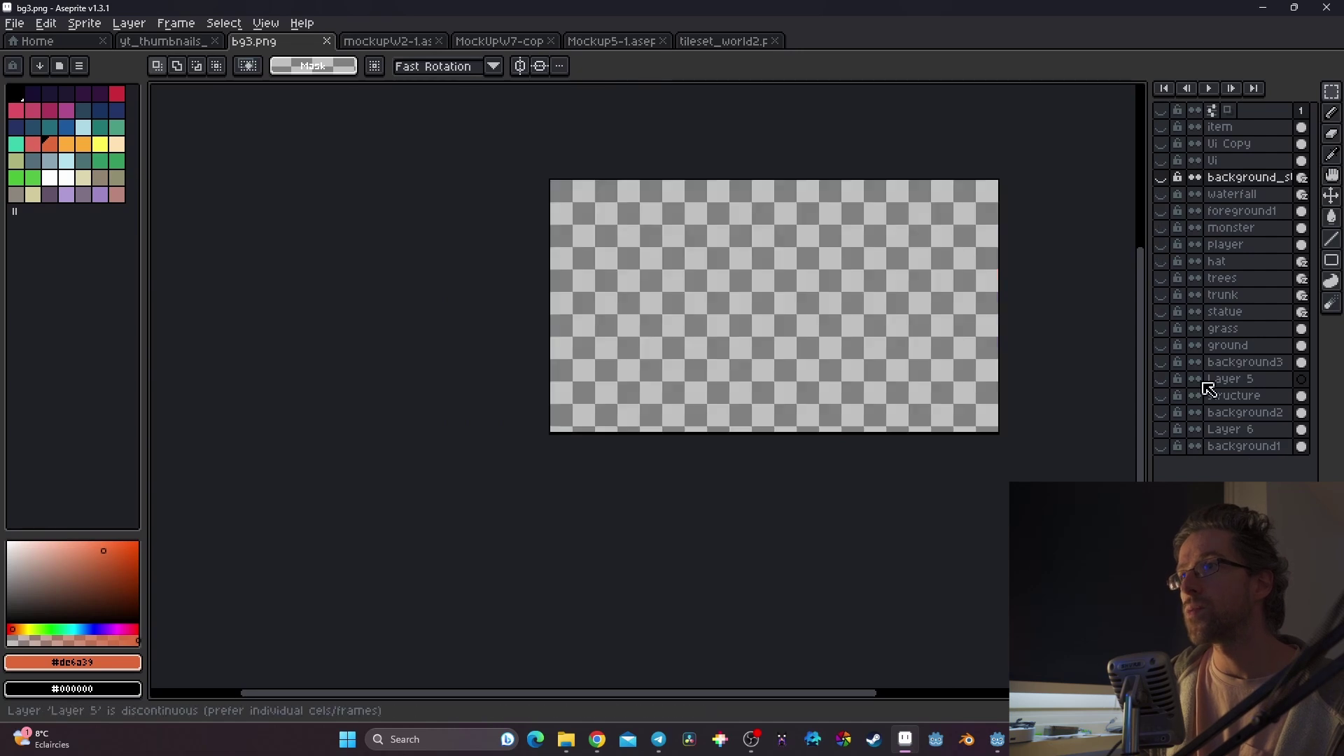
left_click(1161, 446)
left_click(1243, 445)
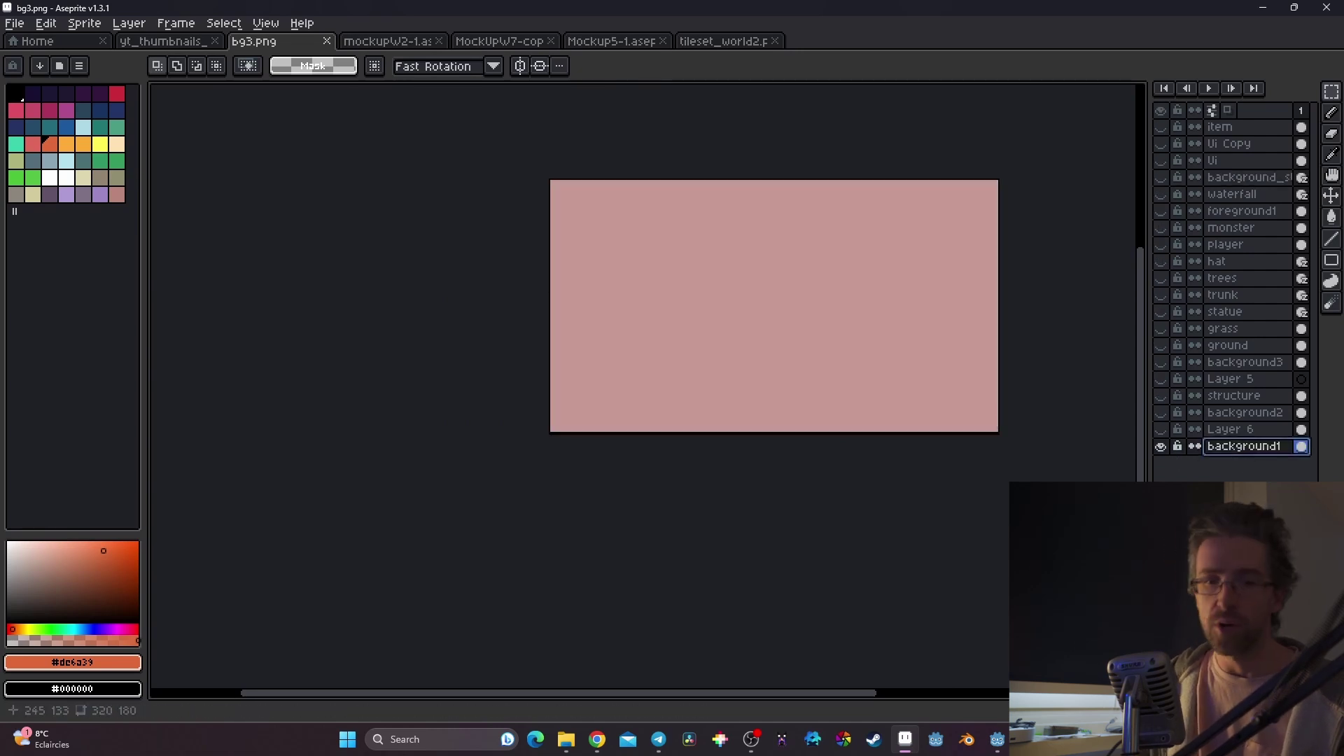
Step: Save the isolated background1 layer as the PNG file bg1.png in the Sprites/Background/Foreground/world2 folder, accepting the loss of layers
left_click(42, 23)
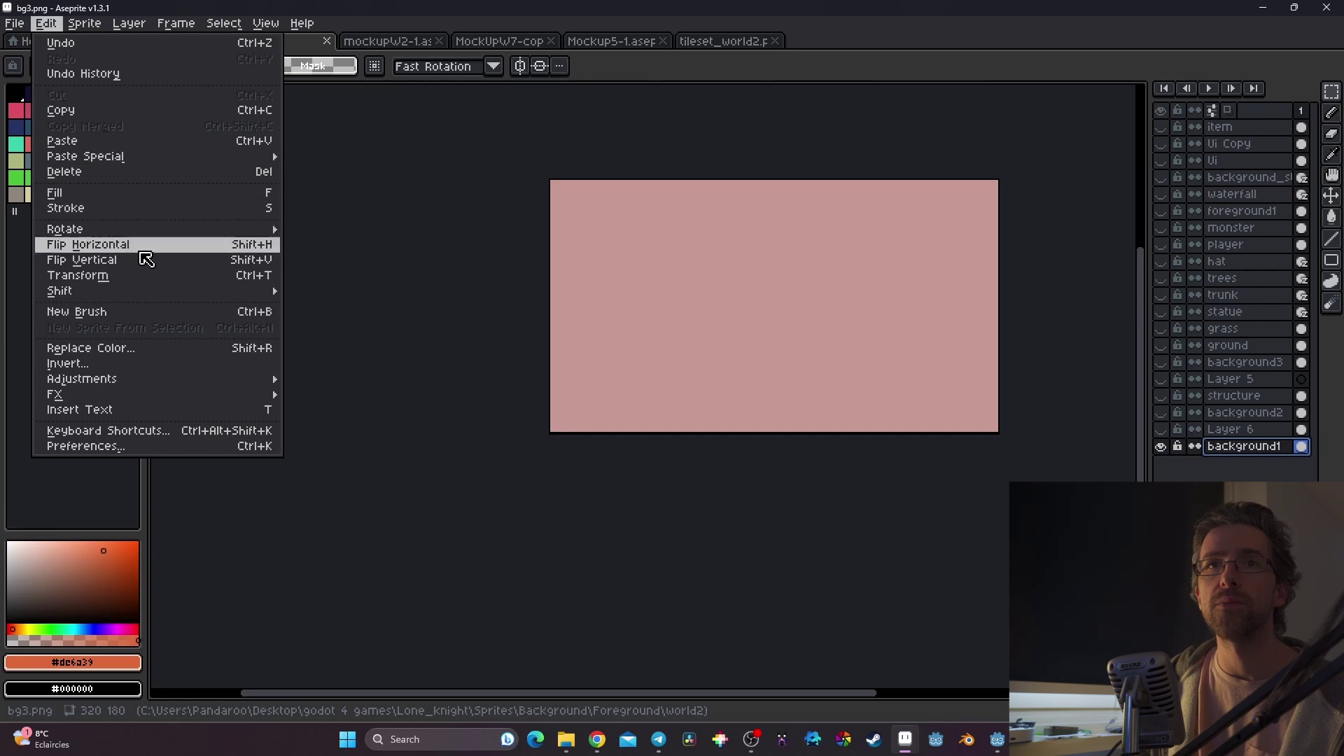
left_click(14, 23)
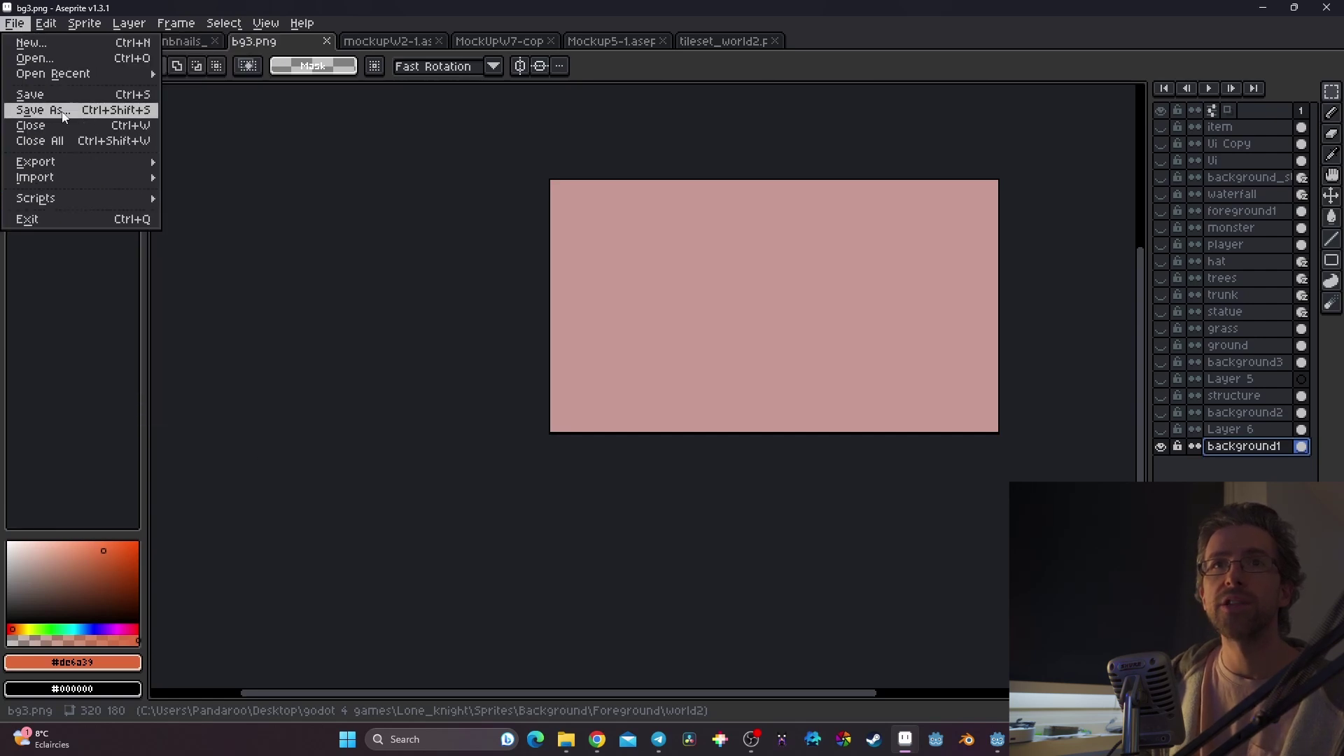
left_click(62, 110)
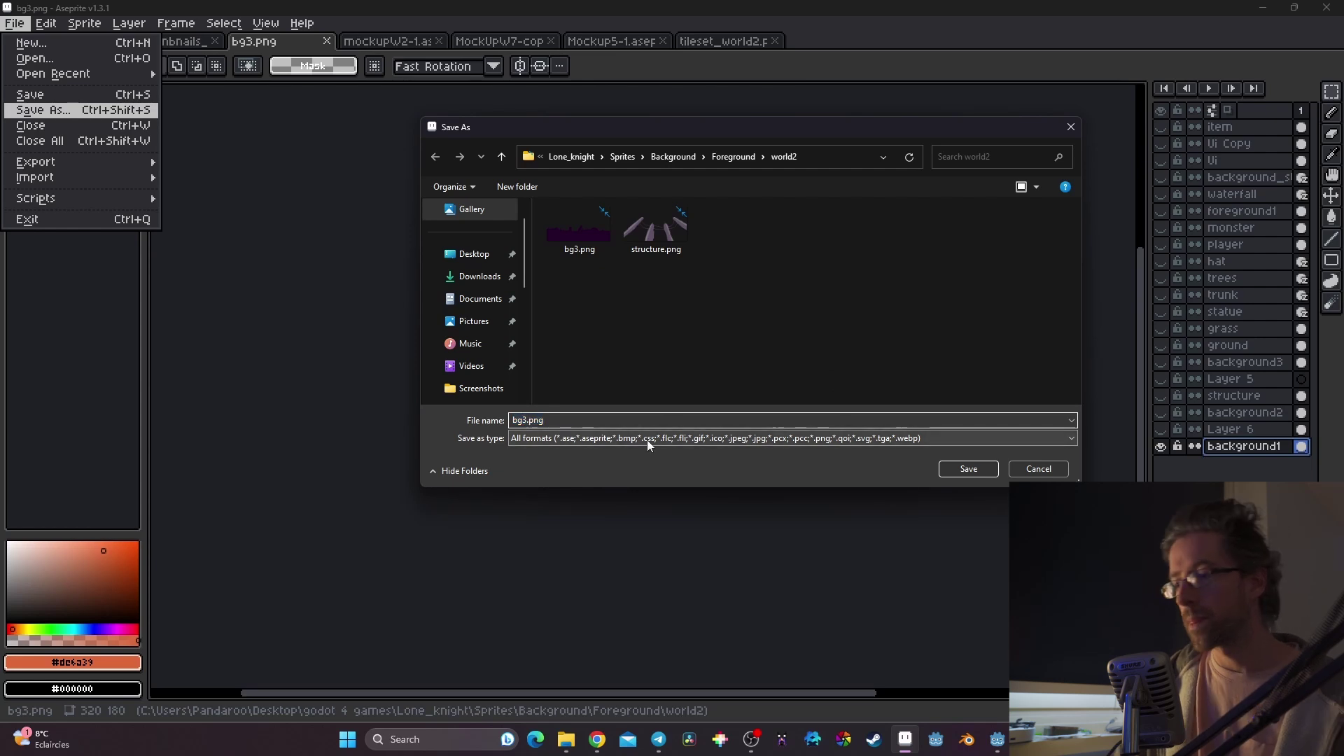
key("BackSpace")
type("1")
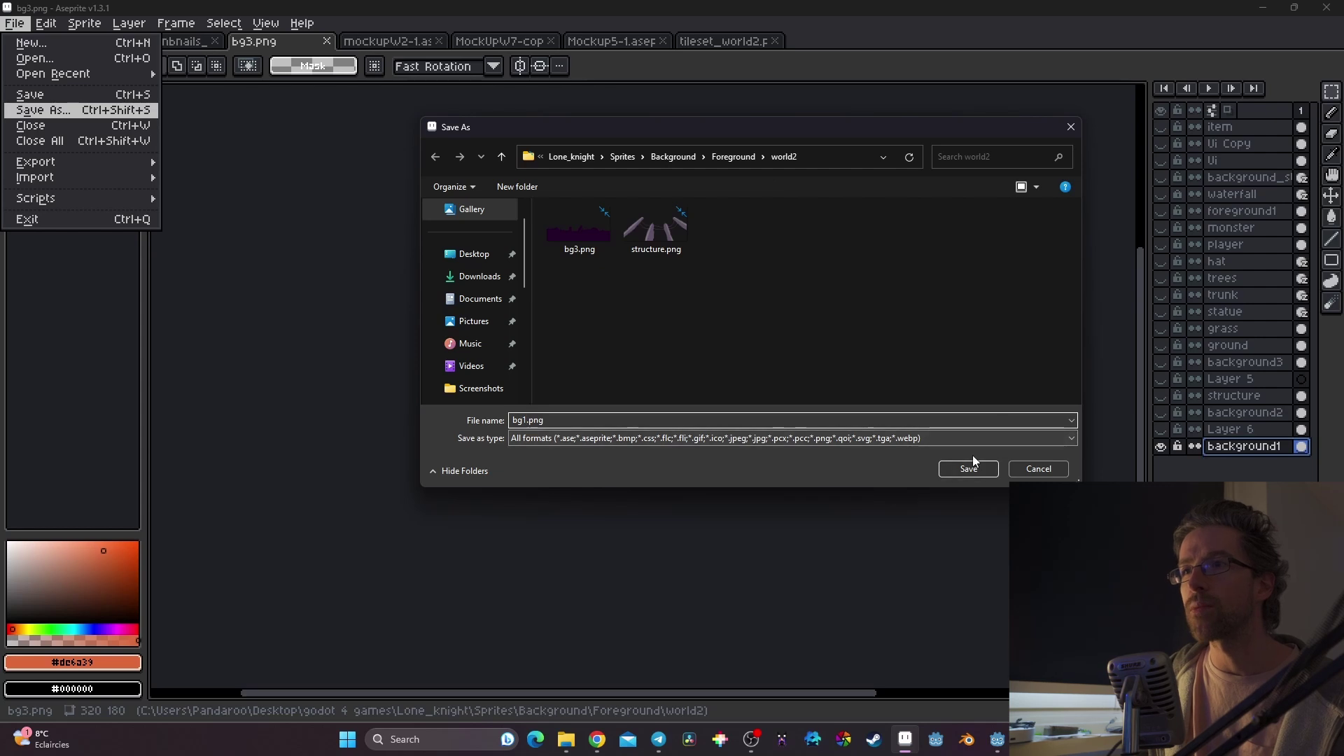
left_click(502, 157)
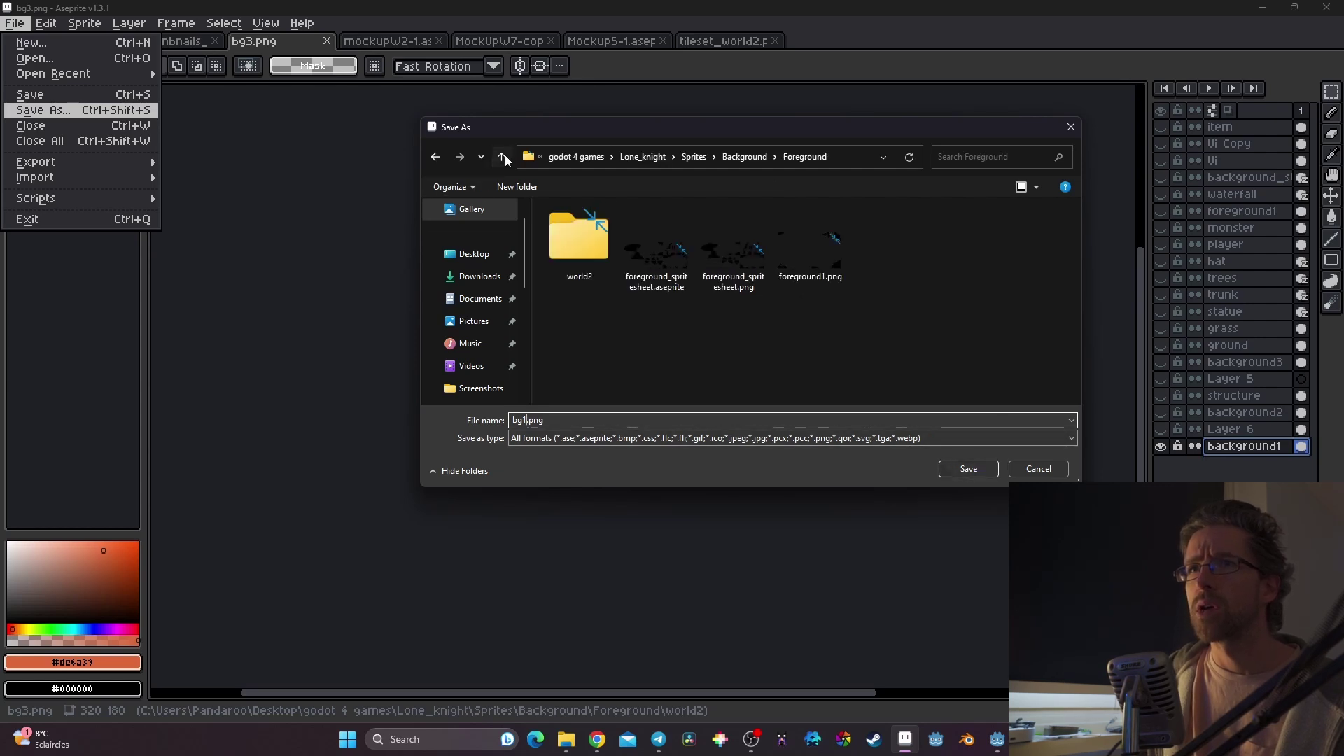
left_click(502, 156)
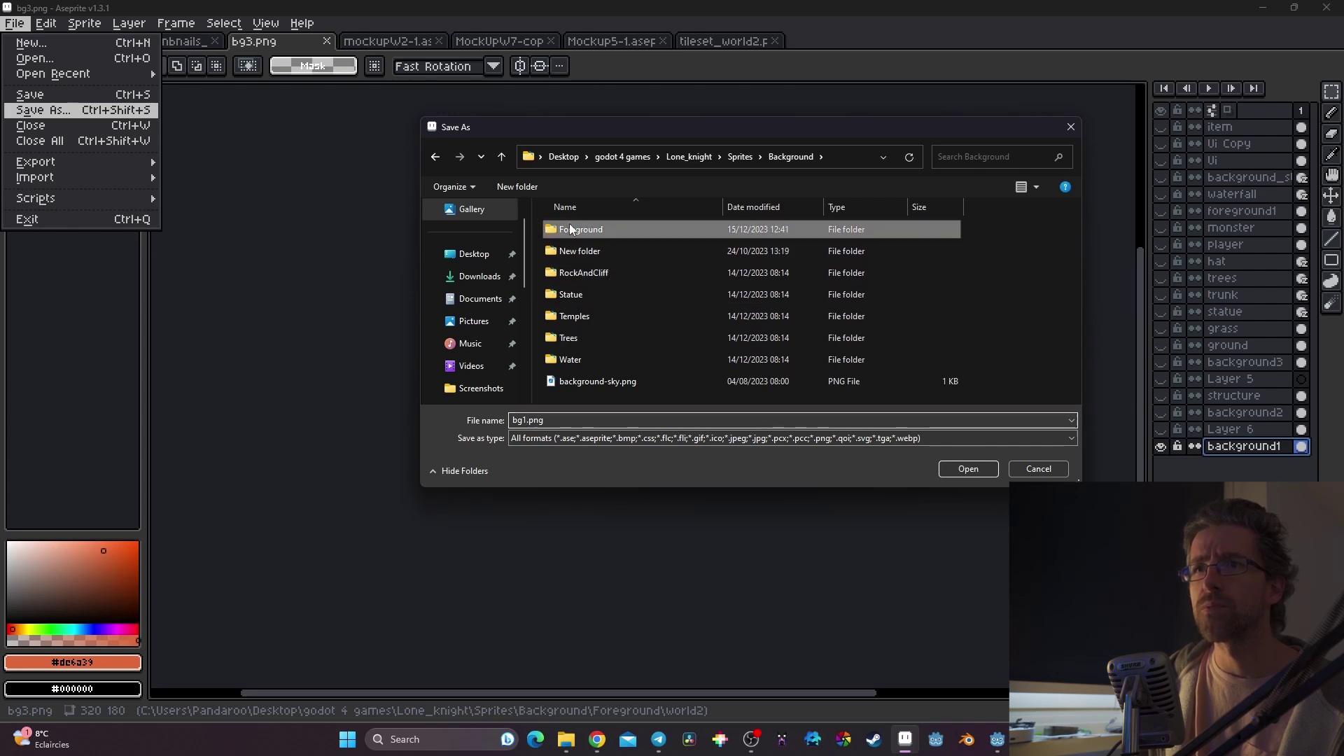
double_click(570, 239)
double_click(612, 267)
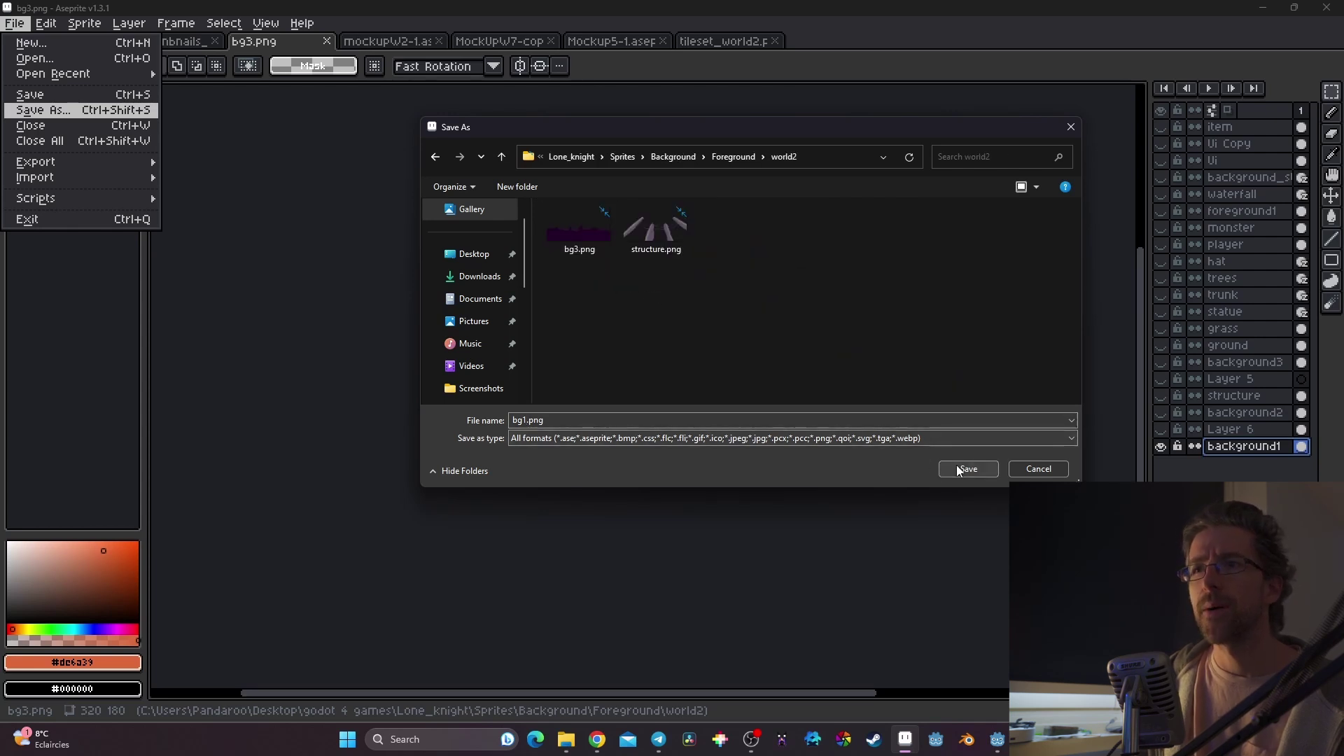
left_click(775, 438)
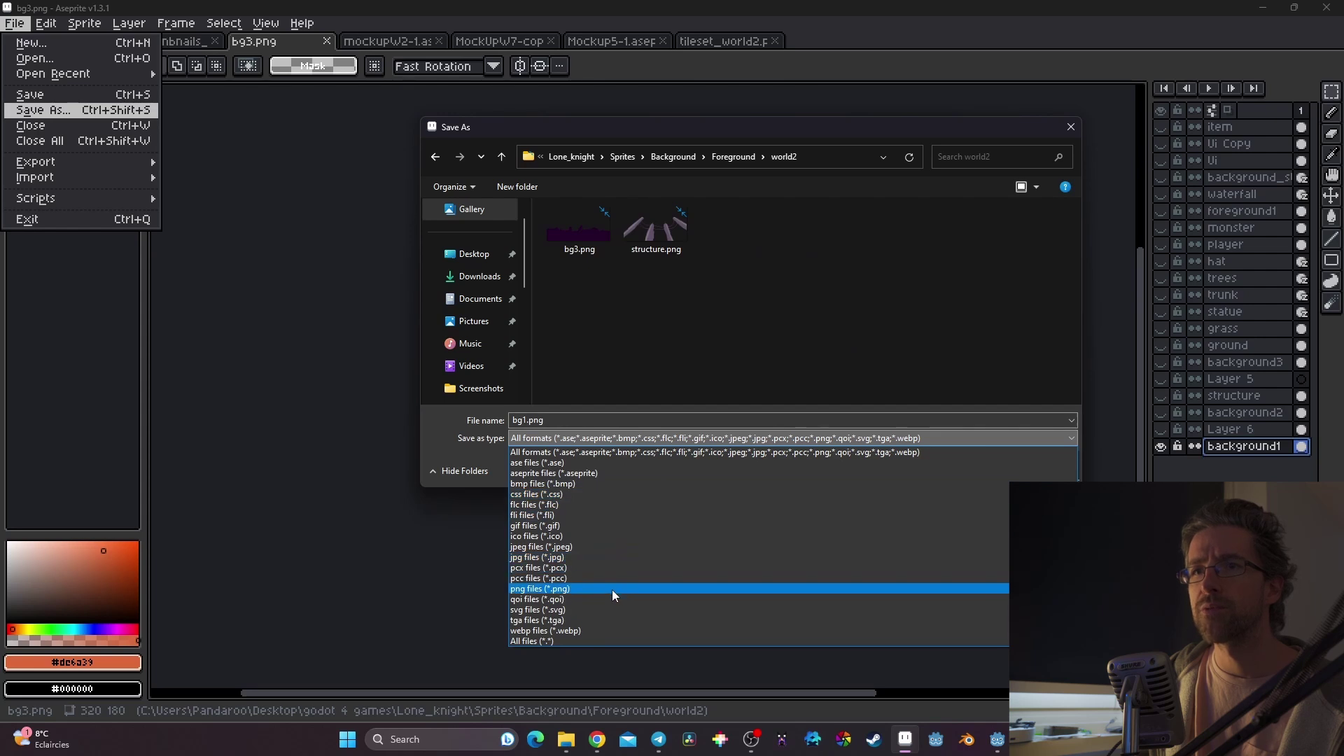
left_click(613, 589)
left_click(972, 470)
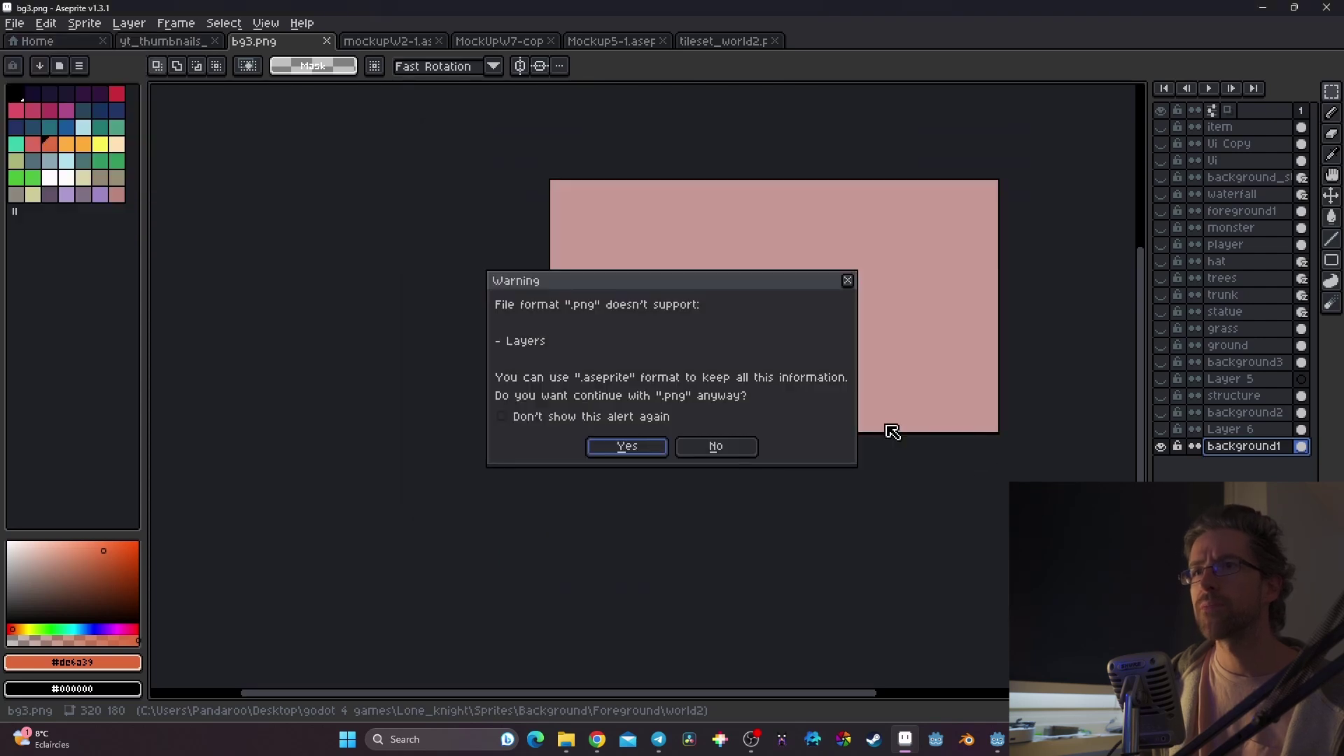
left_click(644, 448)
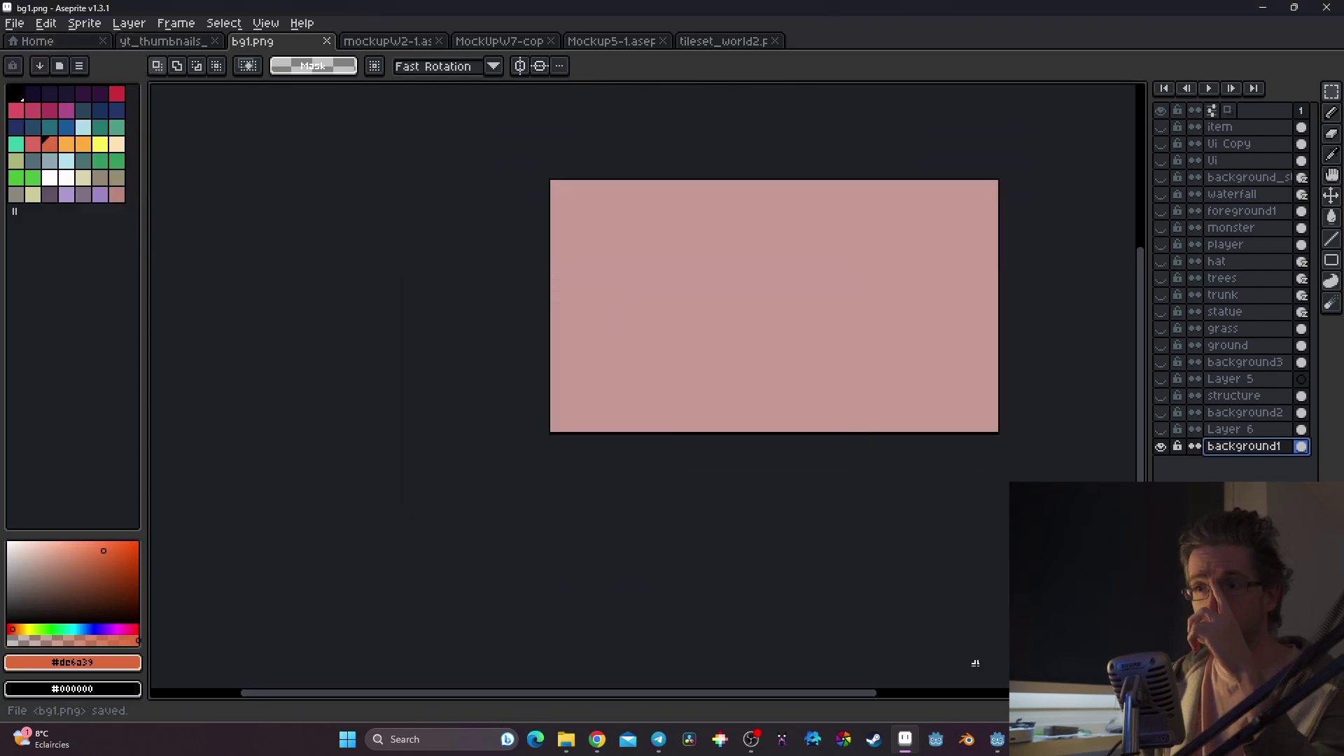
Step: Switch to Godot and add a TileMap node as a child of world2
left_click(997, 739)
left_click(57, 110)
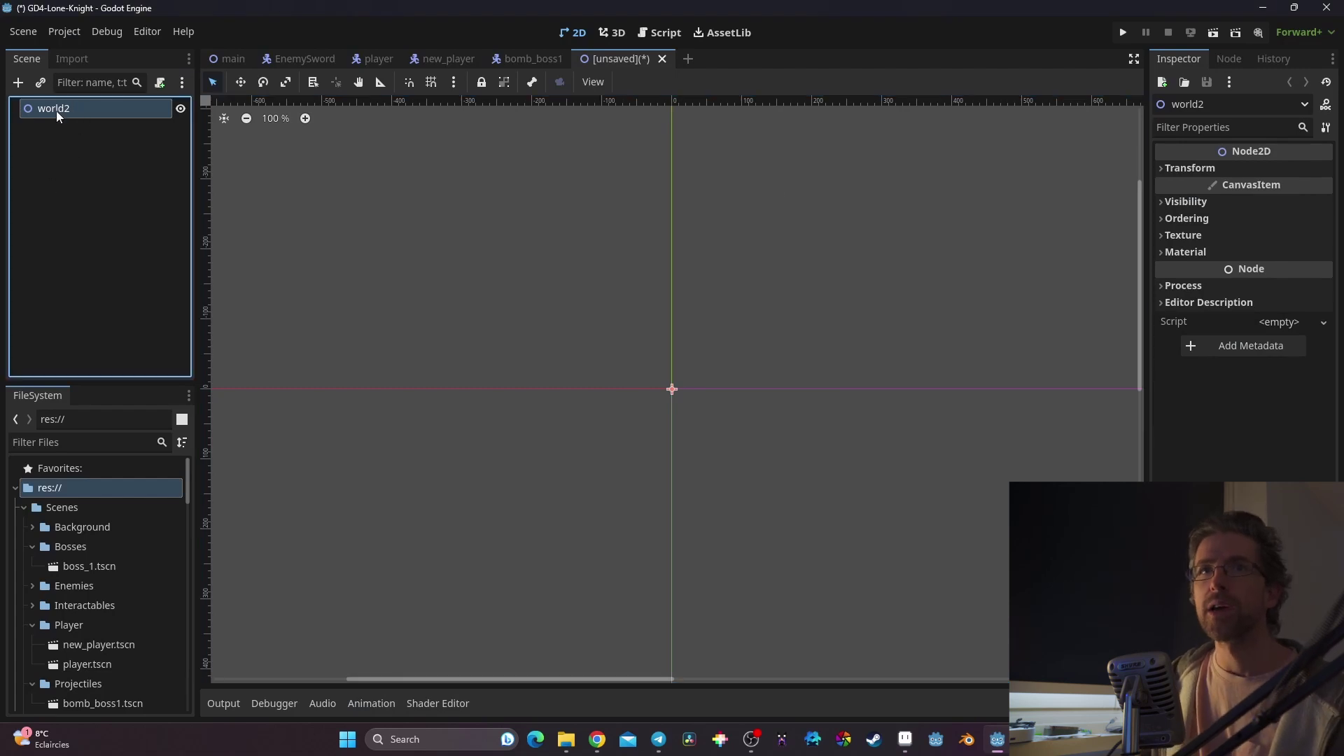
left_click(18, 83)
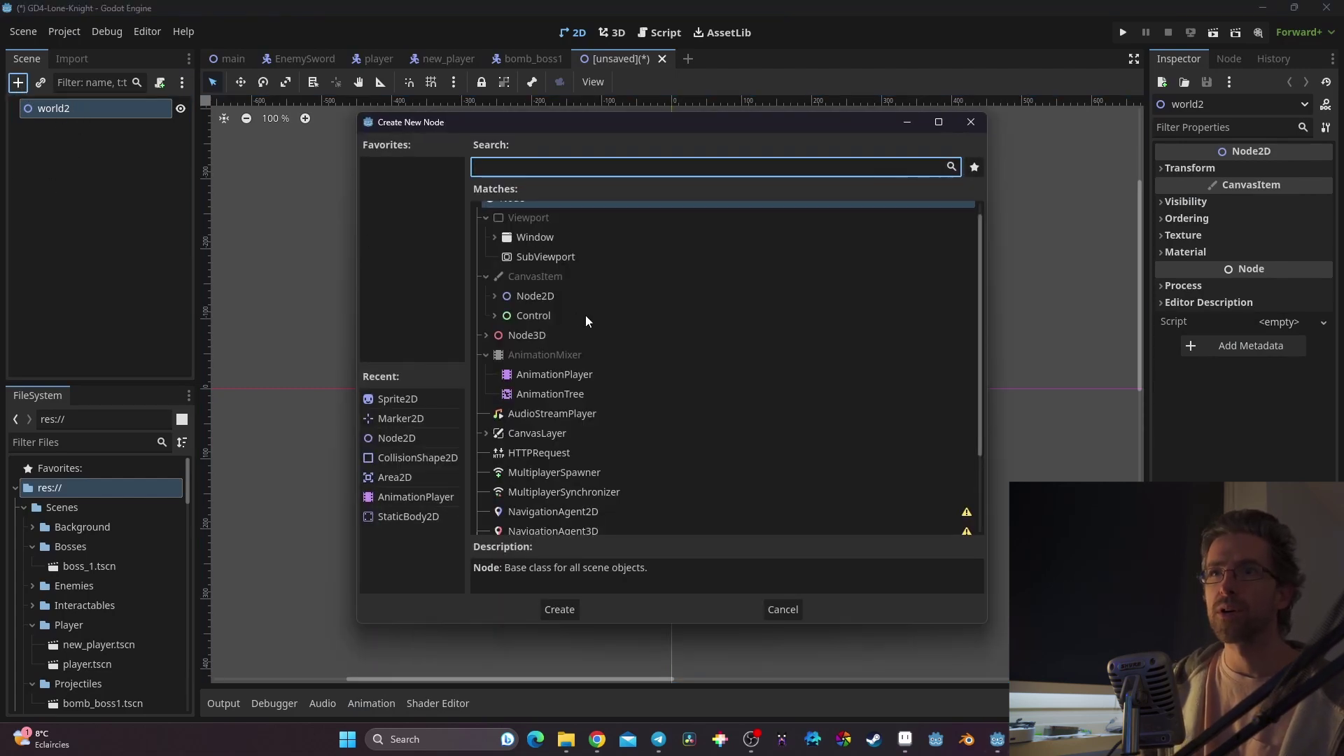
type("tile")
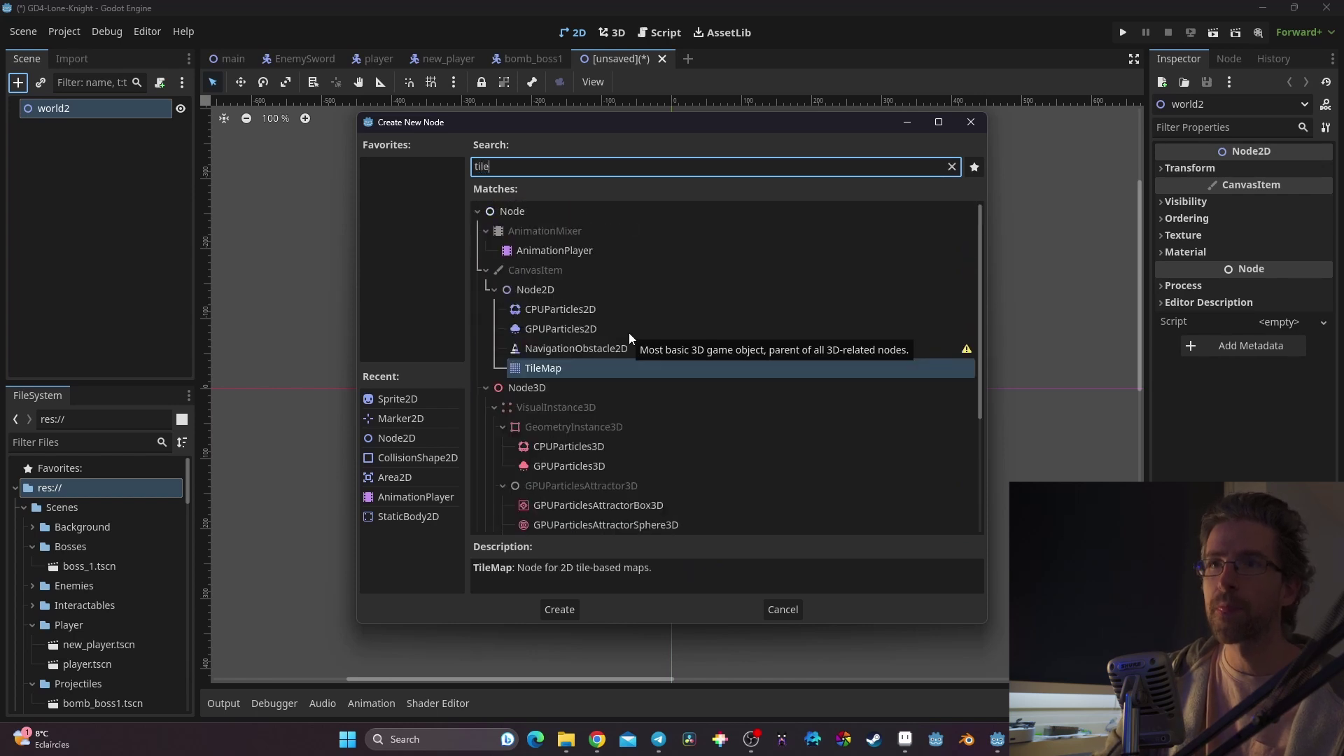
key("Return")
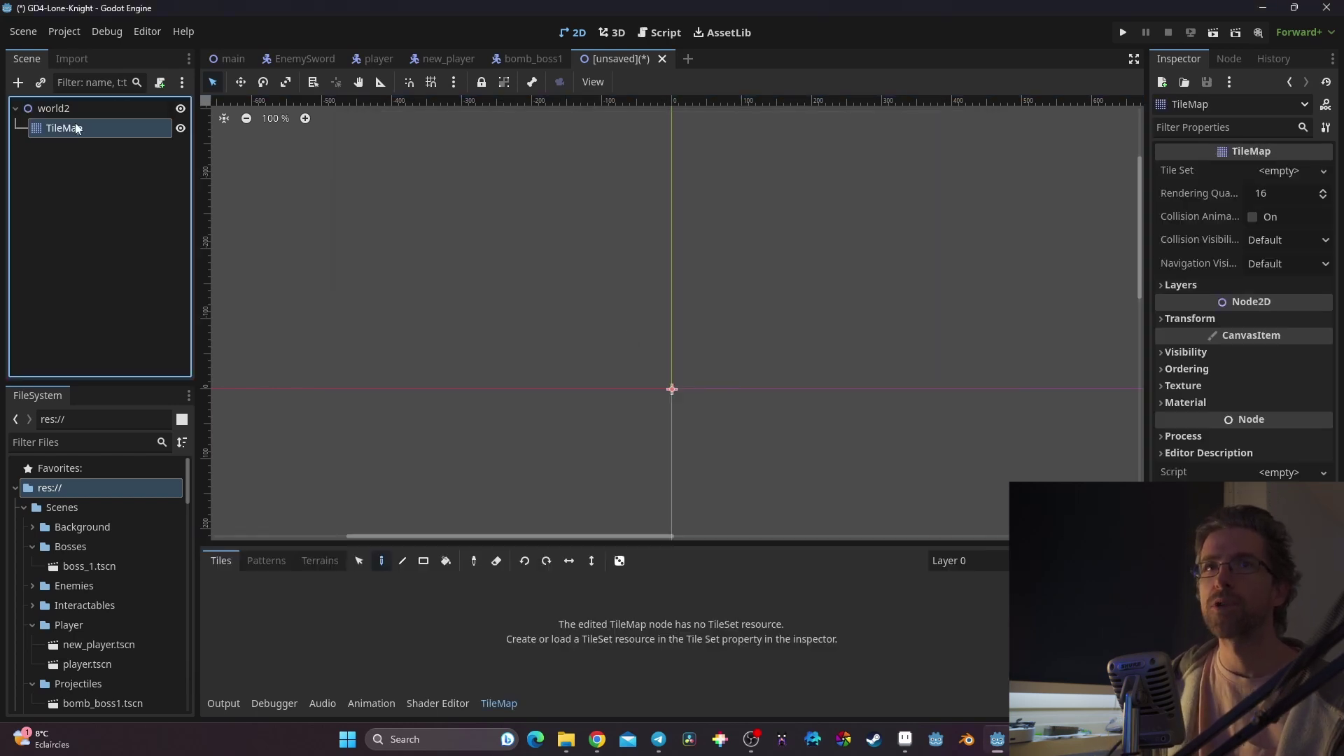
Step: Add a Node2D child to the world2 root node and rename it level_1
left_click(78, 108)
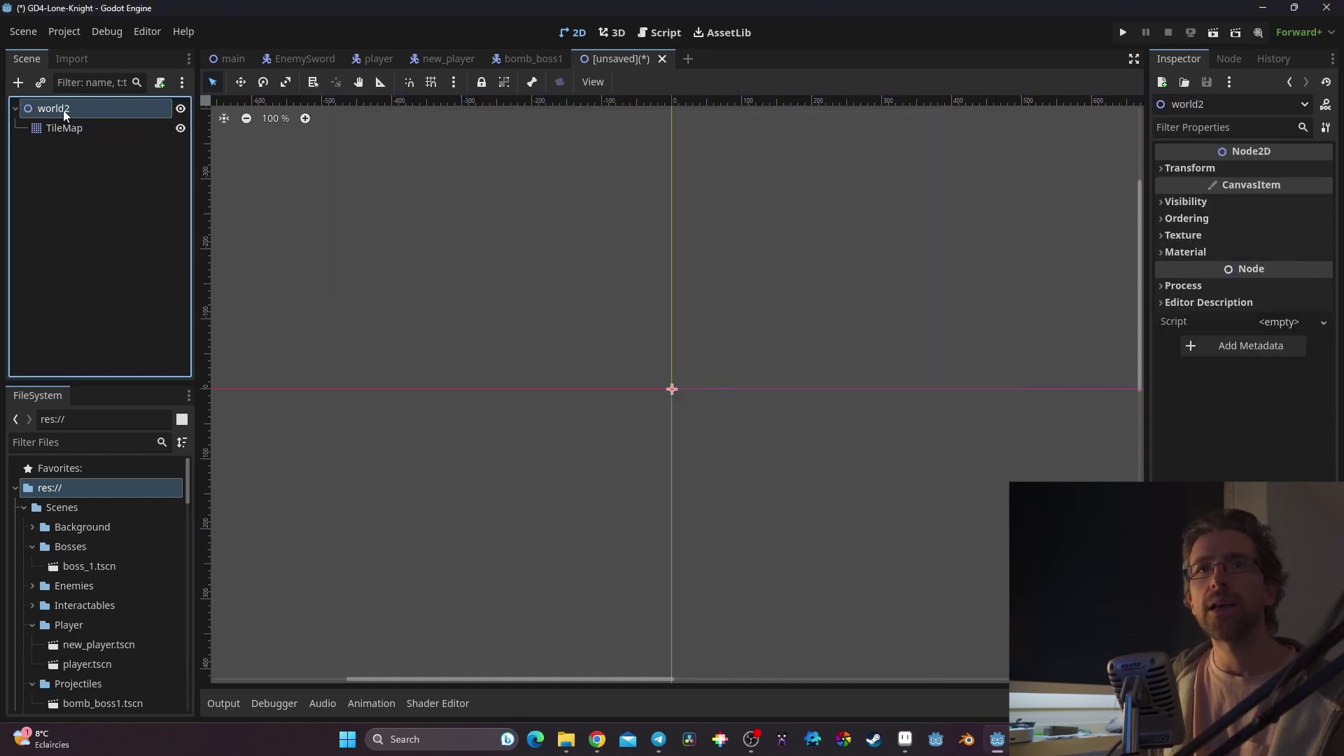
left_click(17, 83)
type("node")
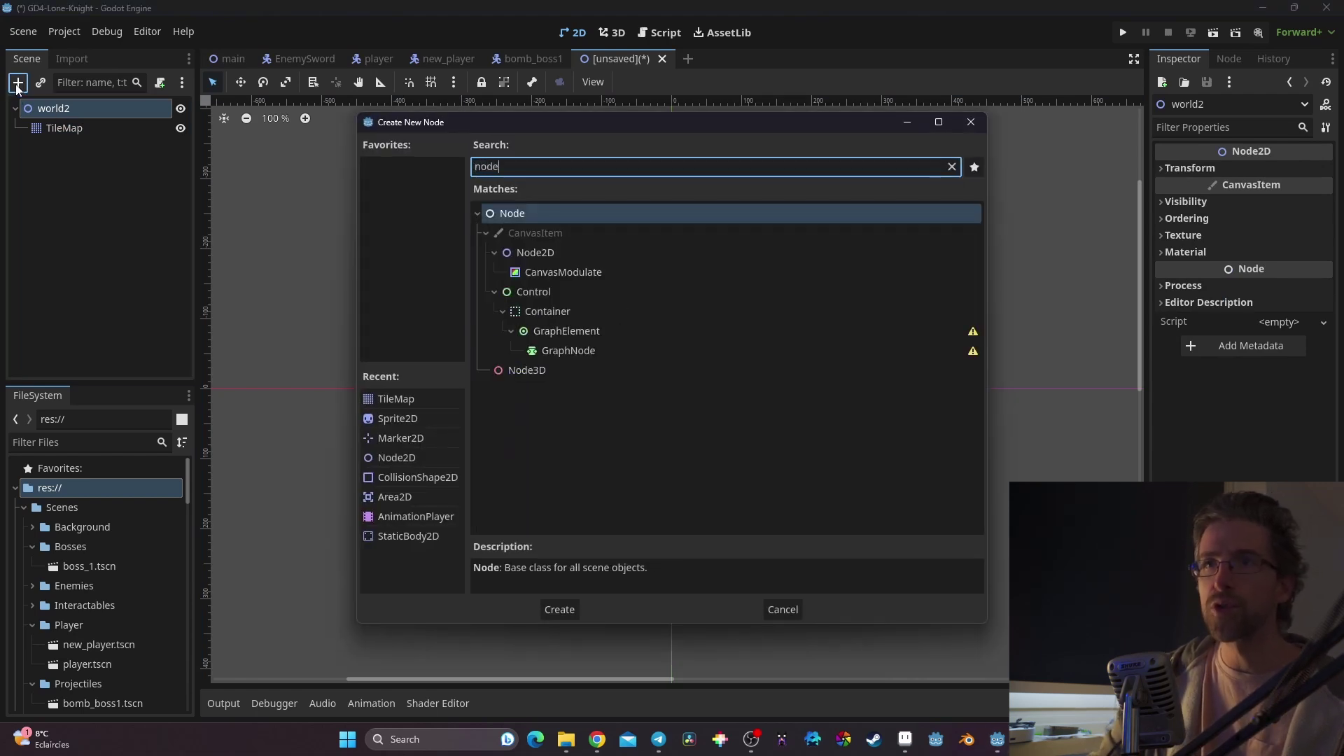
key("Down")
key("Down")
key("Return")
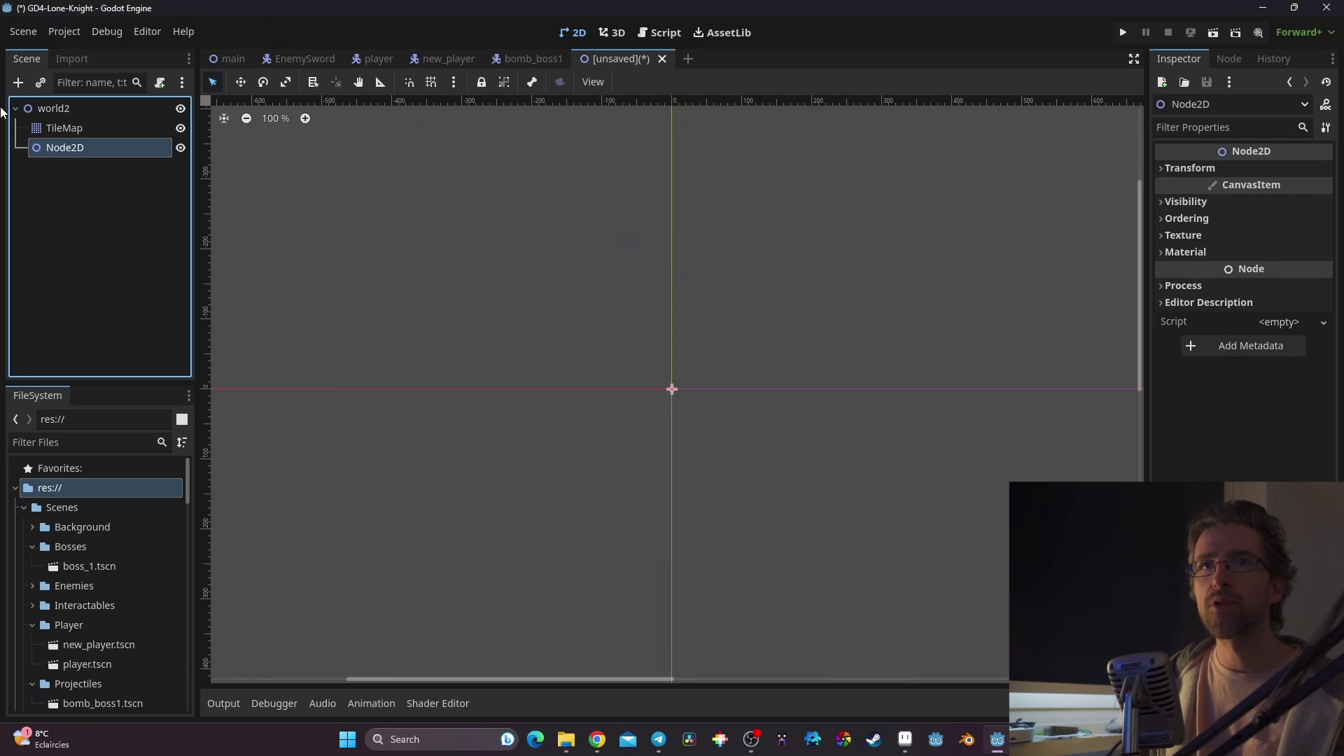
double_click(77, 148)
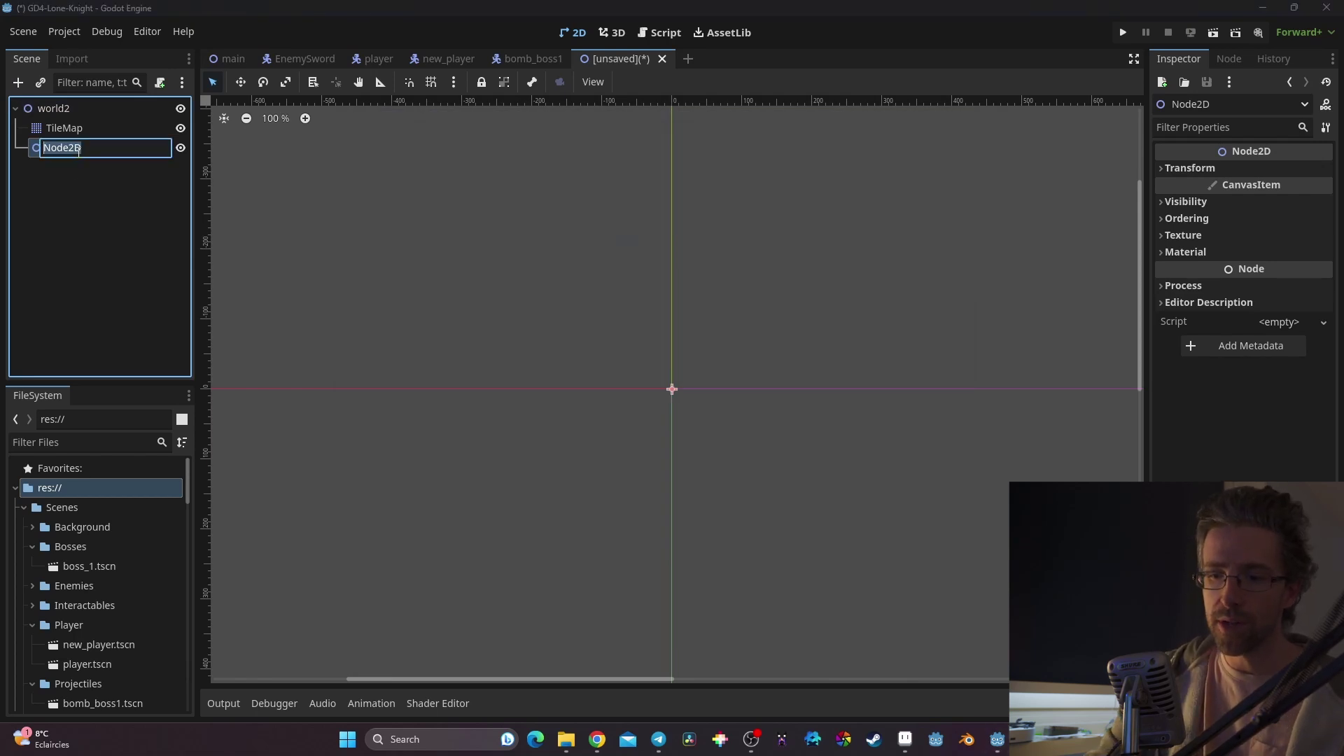
type("level_")
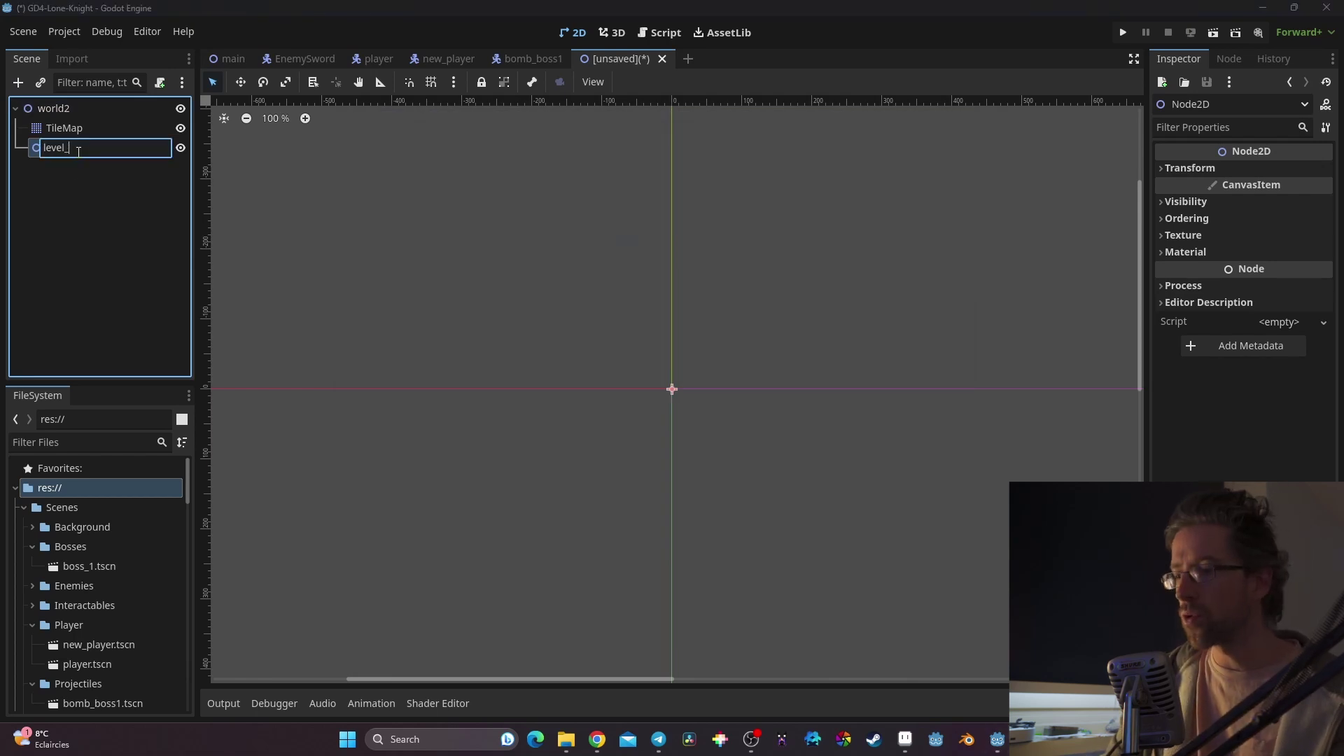
type("1")
key("Return")
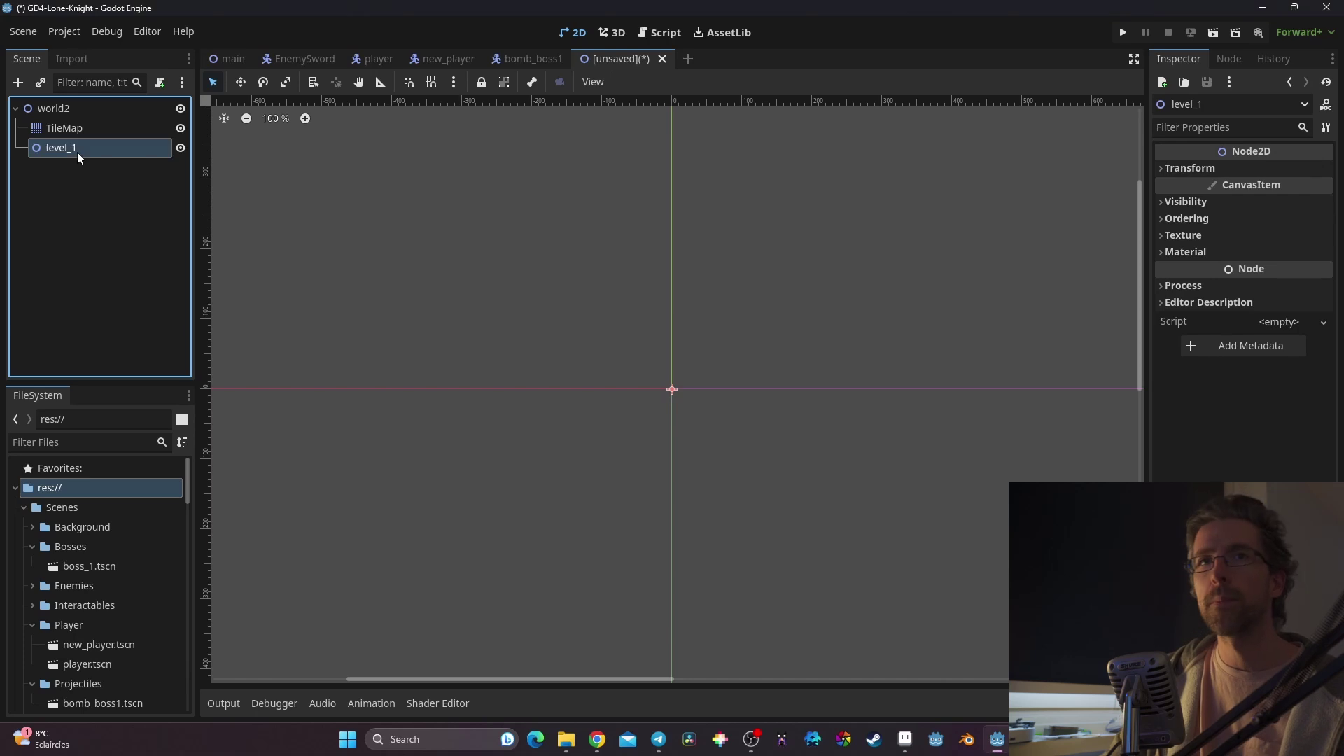
Step: Add a Sprite2D node as a child of level_1
left_click(18, 83)
type("sprite")
key("Return")
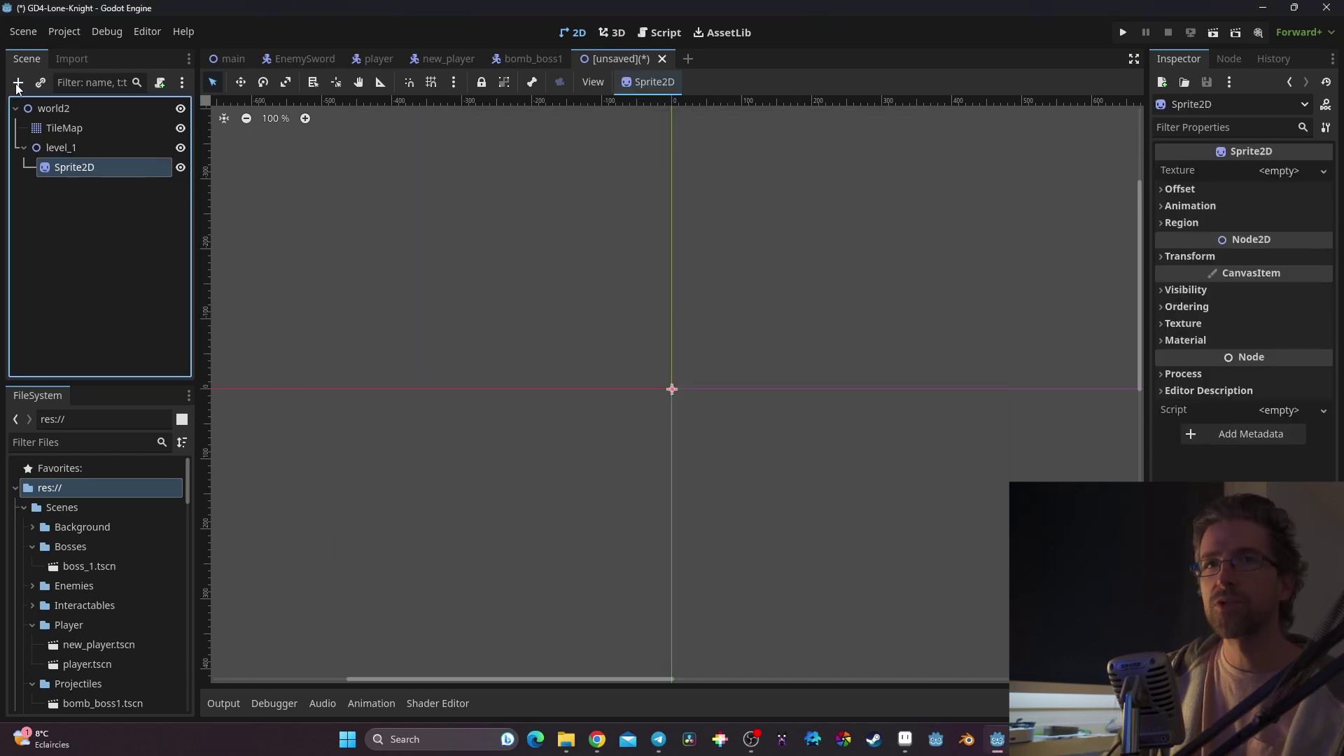
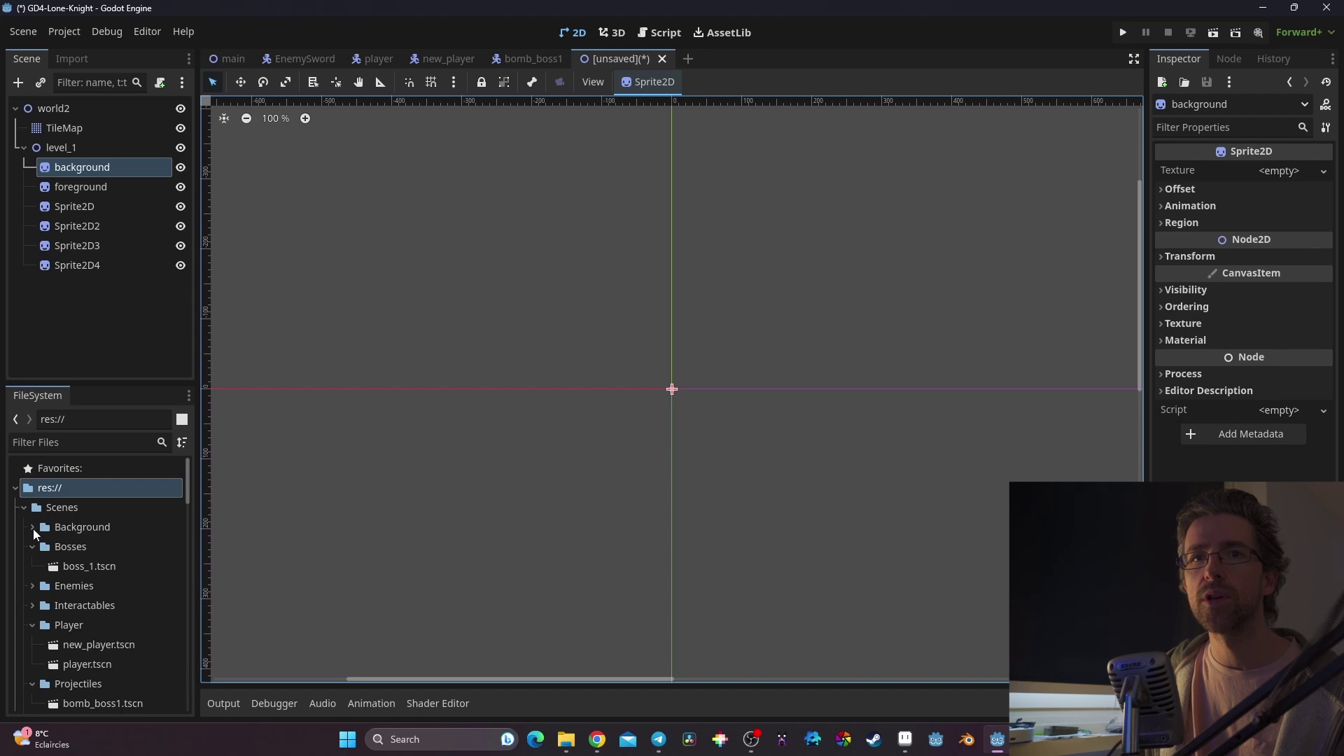
Step: Look through the project's Sprites/Background/Foreground folder for image files usable as the level's background and foreground textures
left_click(26, 507)
scroll(42, 558, "down", 2)
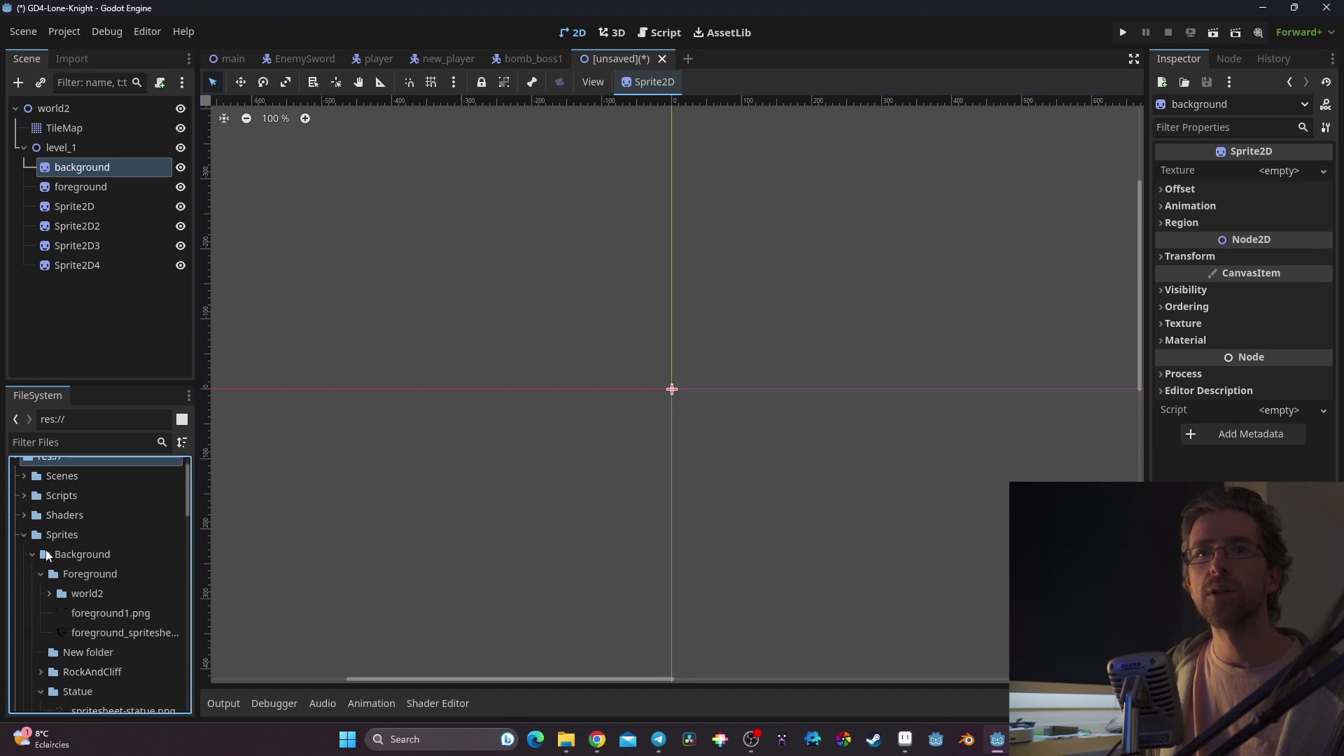
left_click(91, 553)
scroll(91, 552, "down", 2)
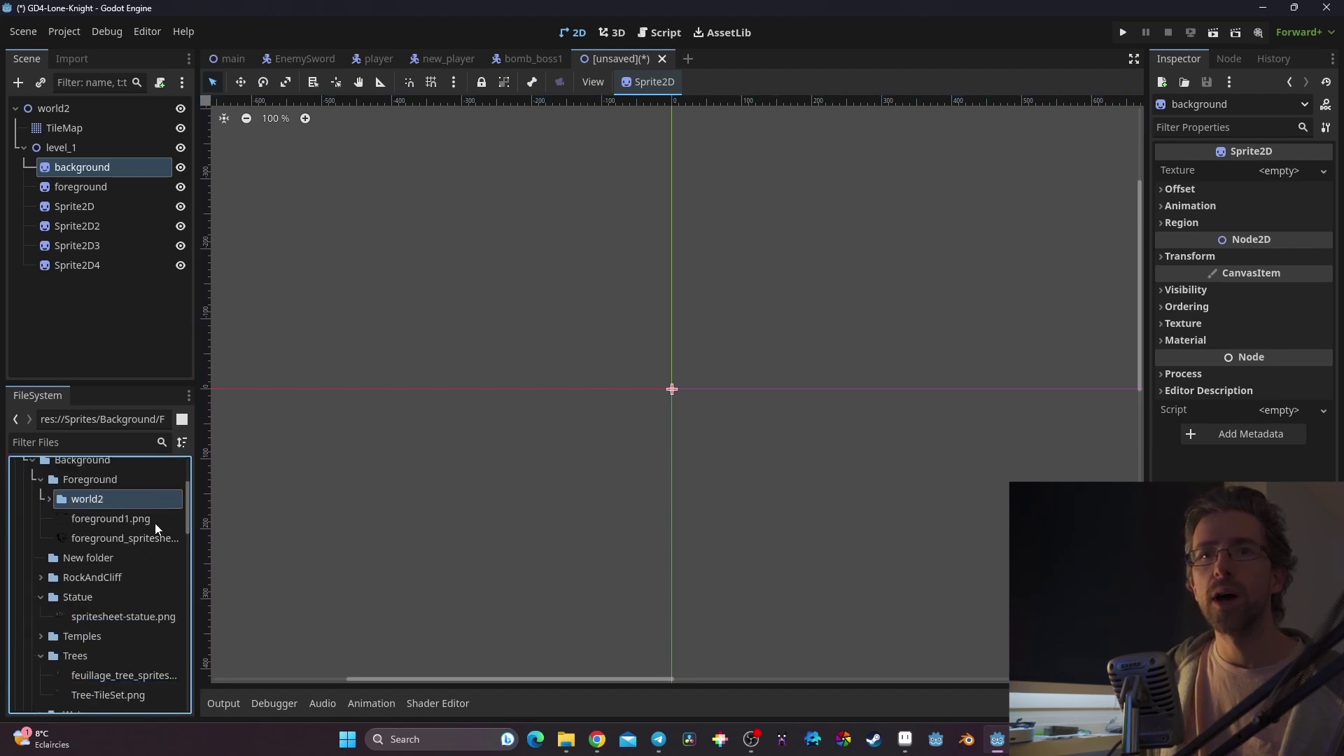
left_click(124, 522)
left_click(137, 539)
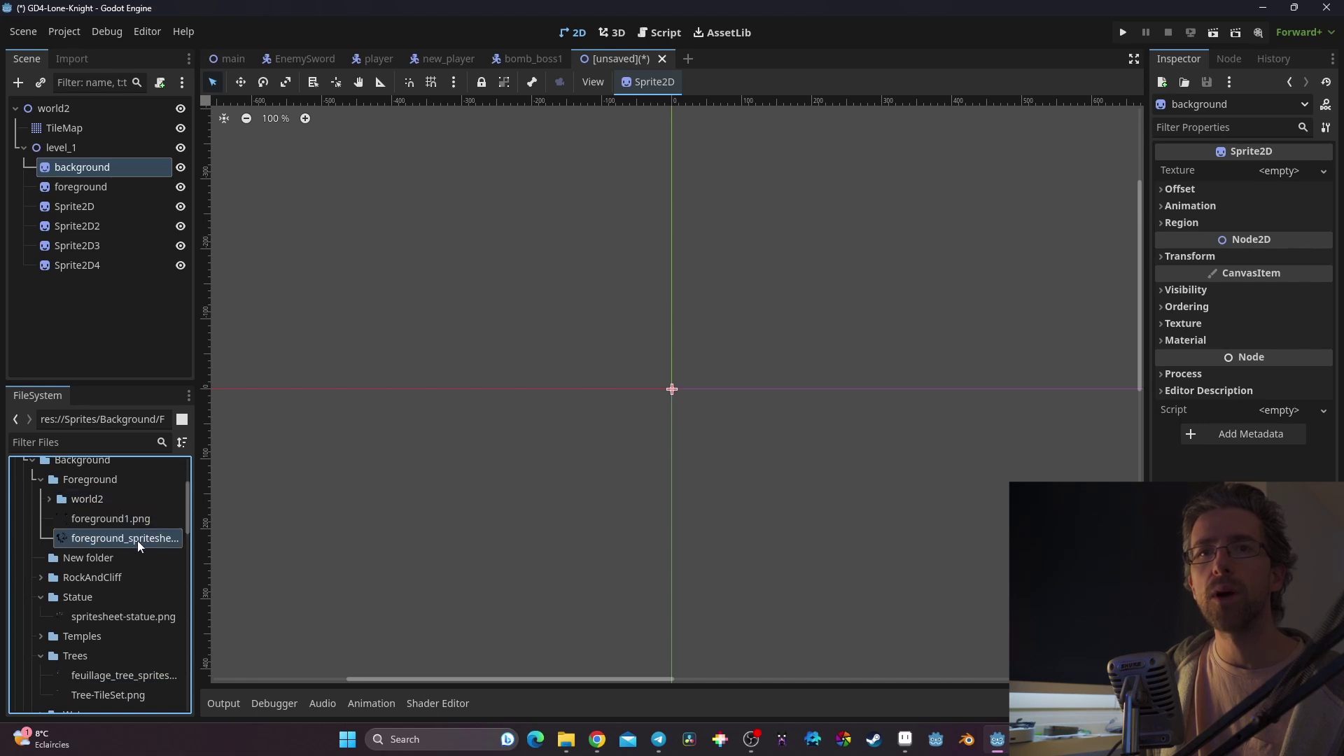
left_click(88, 518)
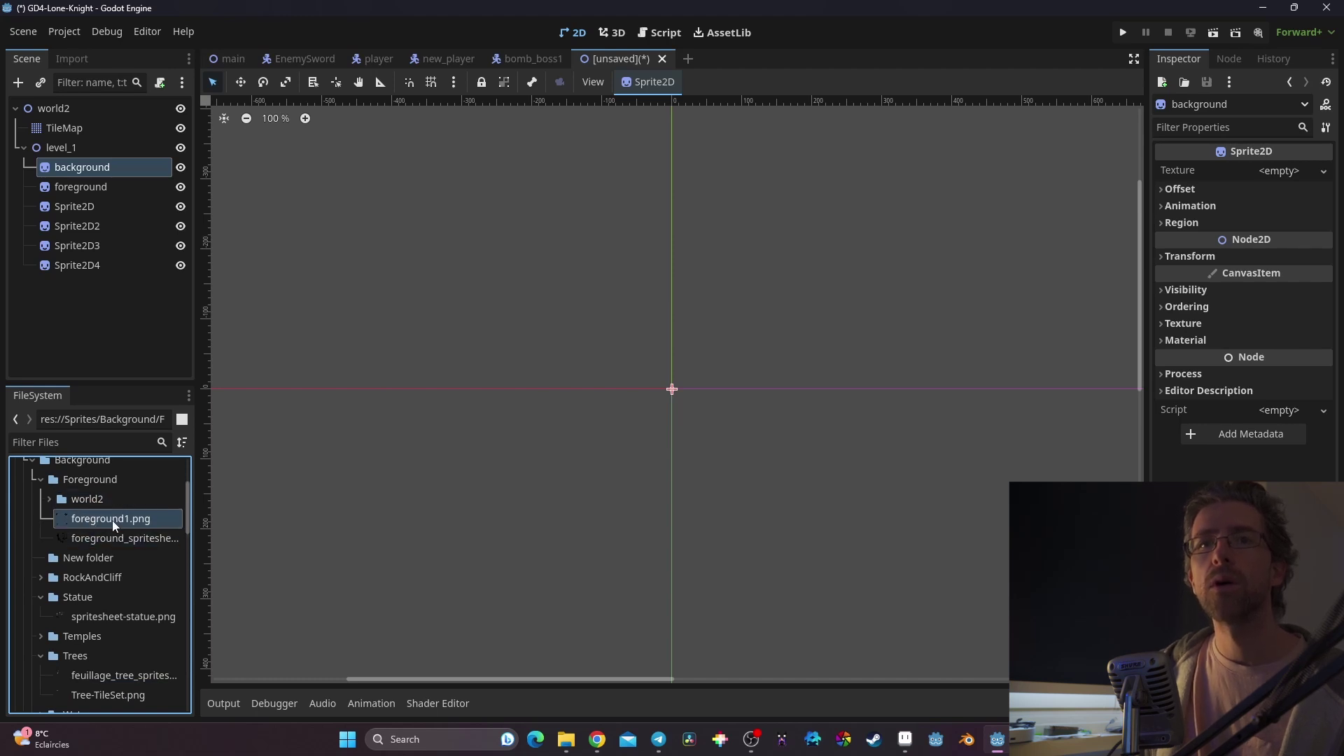
scroll(112, 520, "down", 2)
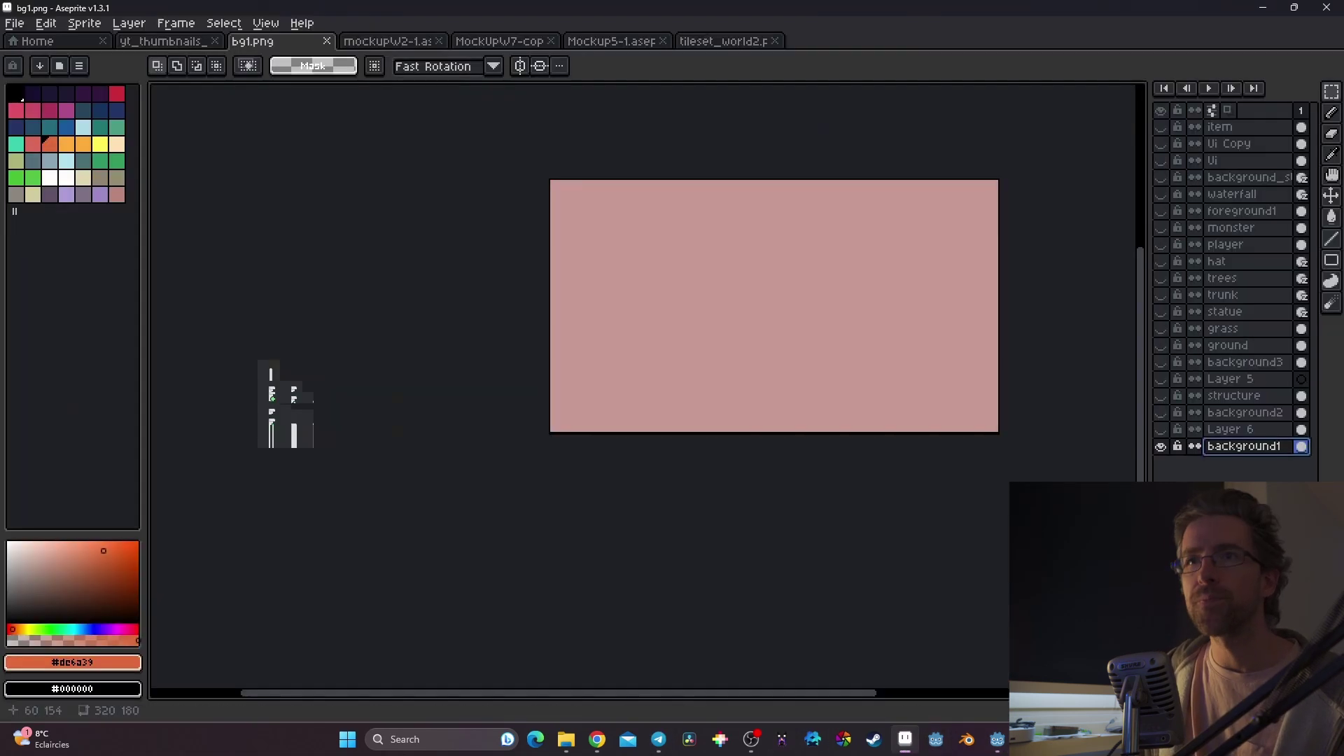
Step: Switch to Aseprite, check which folder bg1.png is saved in without saving it again, and return to Godot
left_click(905, 739)
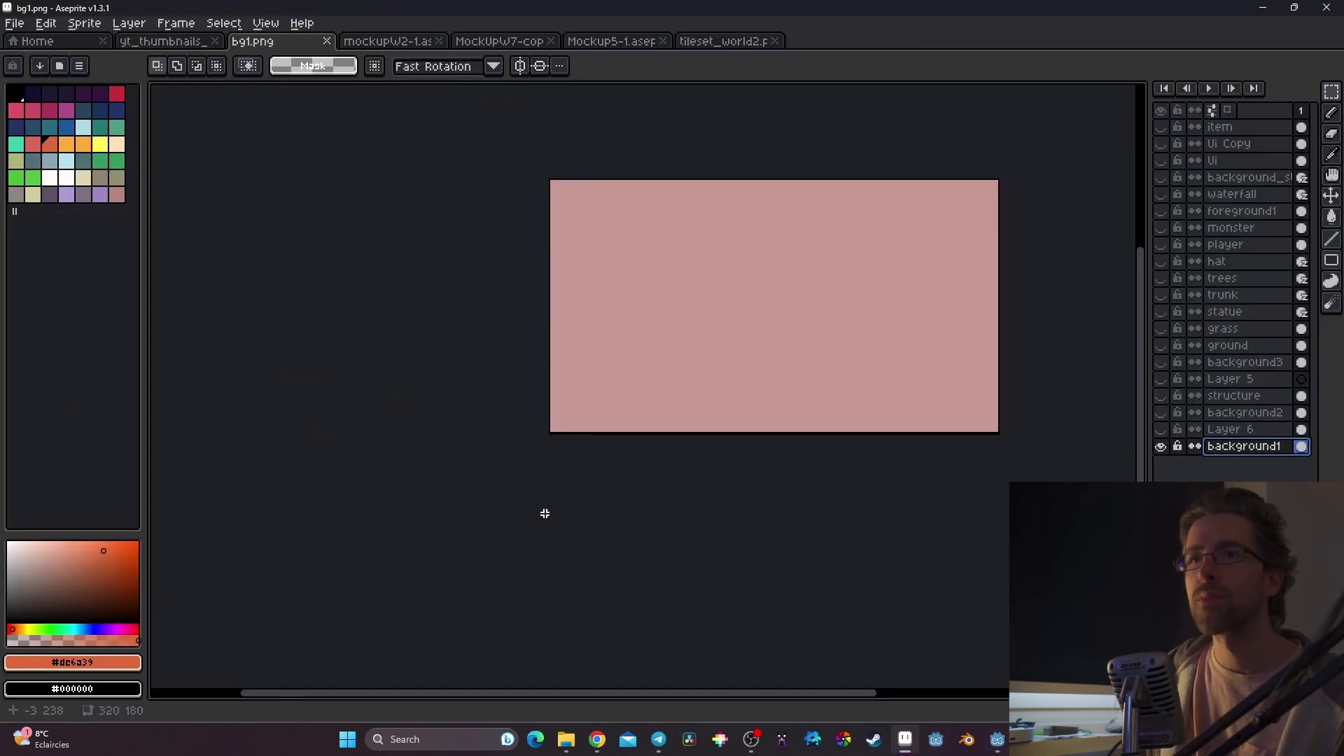
left_click(14, 23)
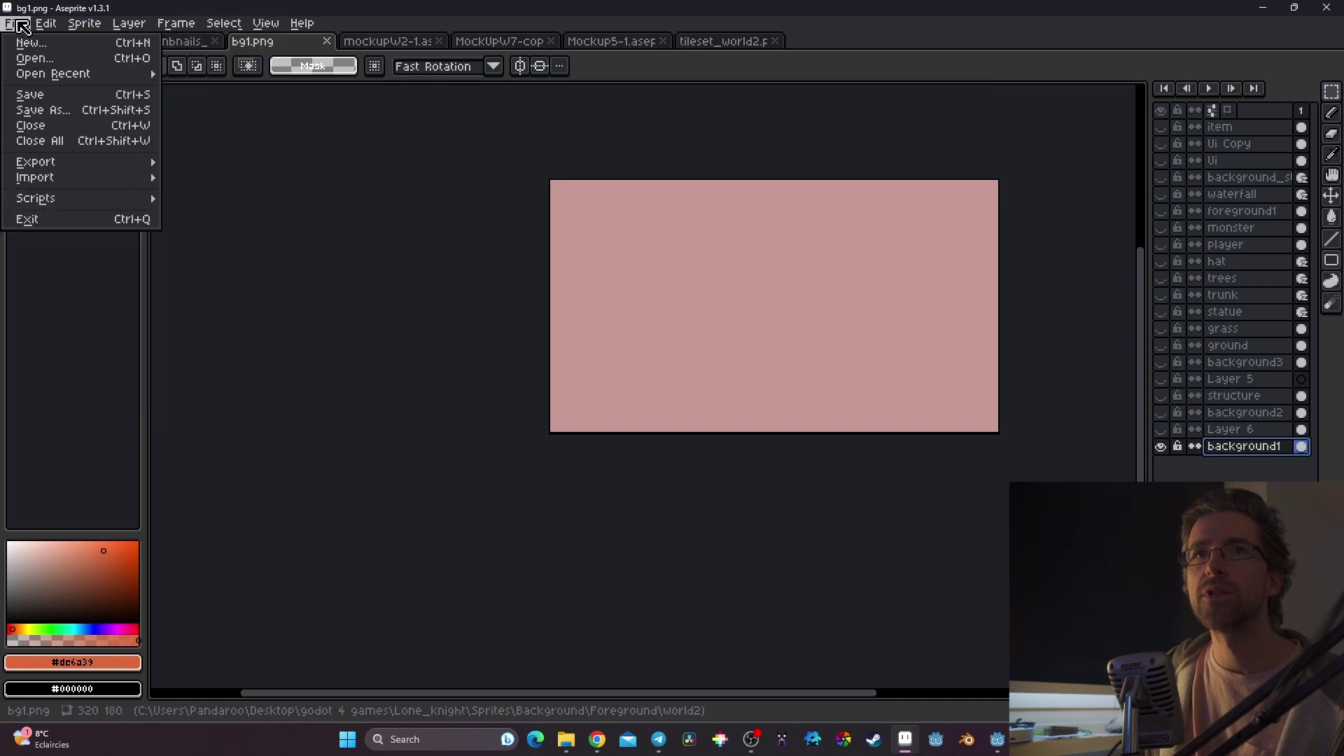
left_click(42, 110)
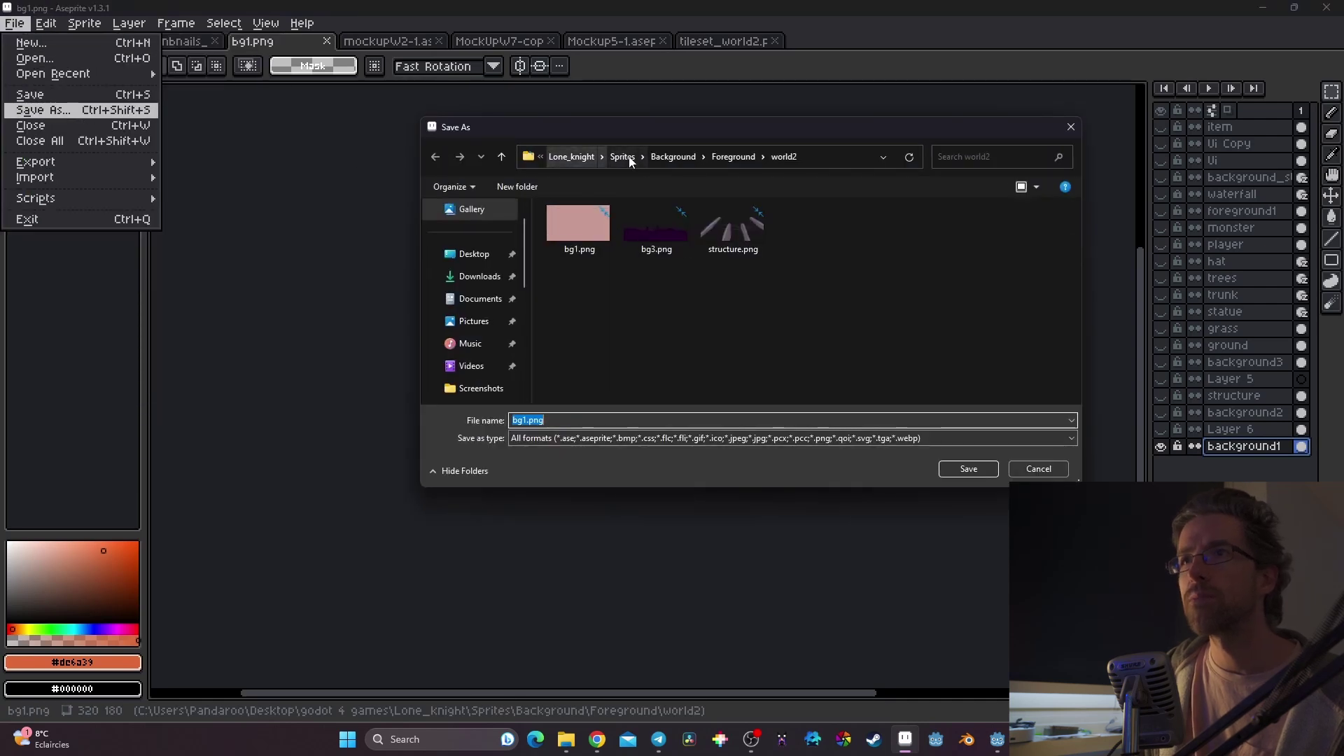
left_click(1020, 469)
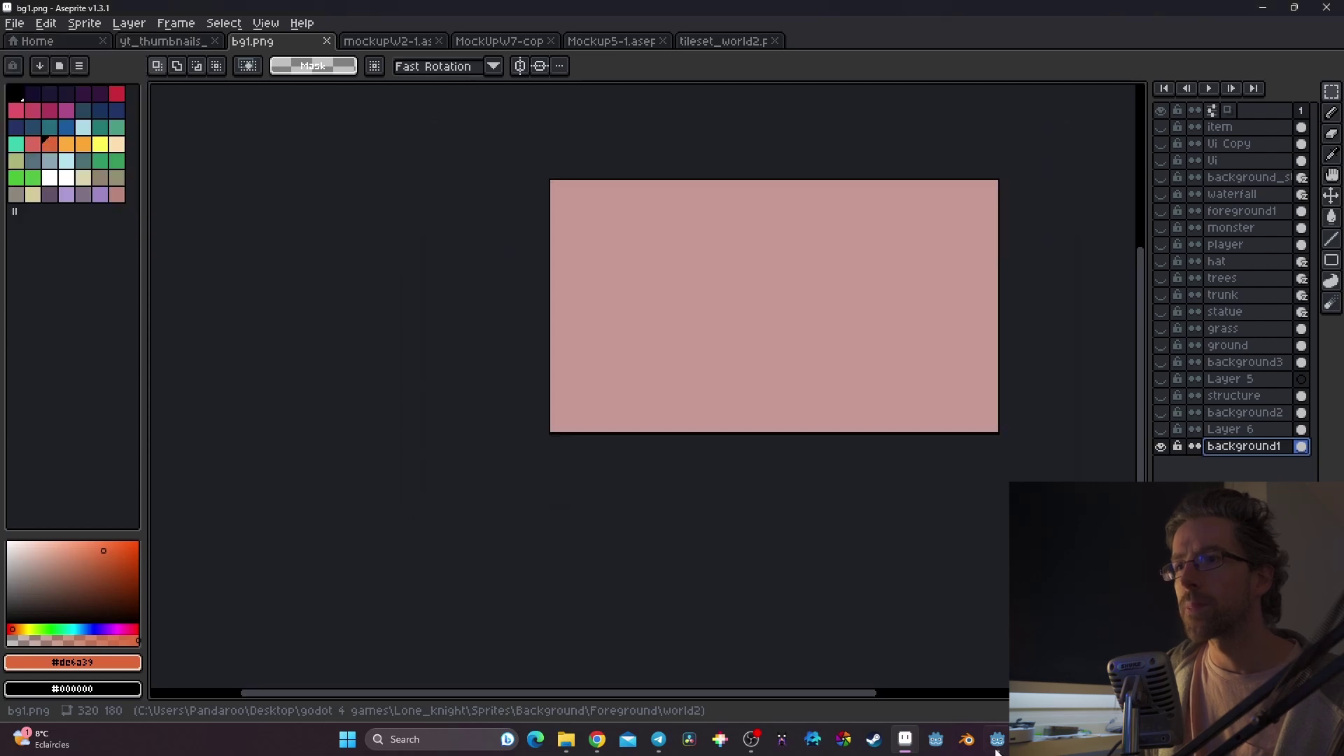
left_click(573, 746)
left_click(1003, 743)
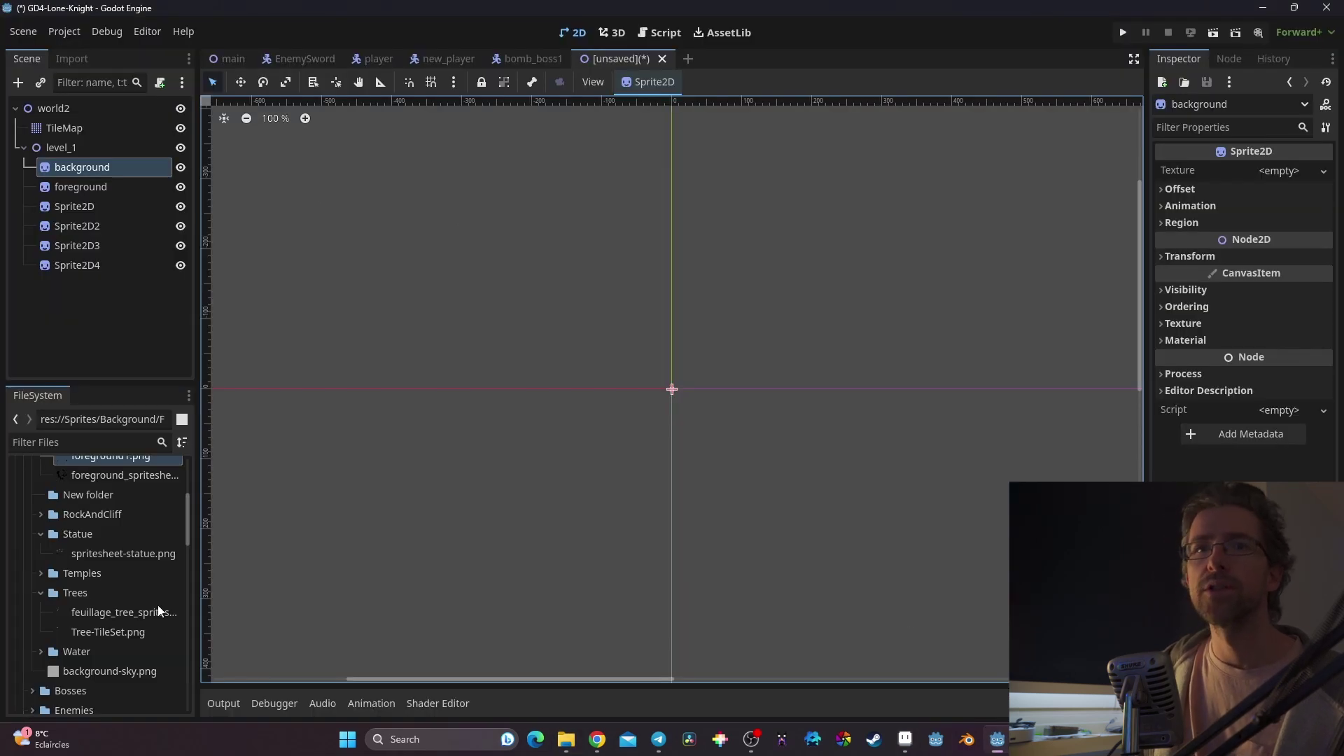
Step: Find bg1.png in the Foreground/world2 folder and assign it as the texture of level_1's background sprite
scroll(107, 552, "up", 4)
left_click(67, 556)
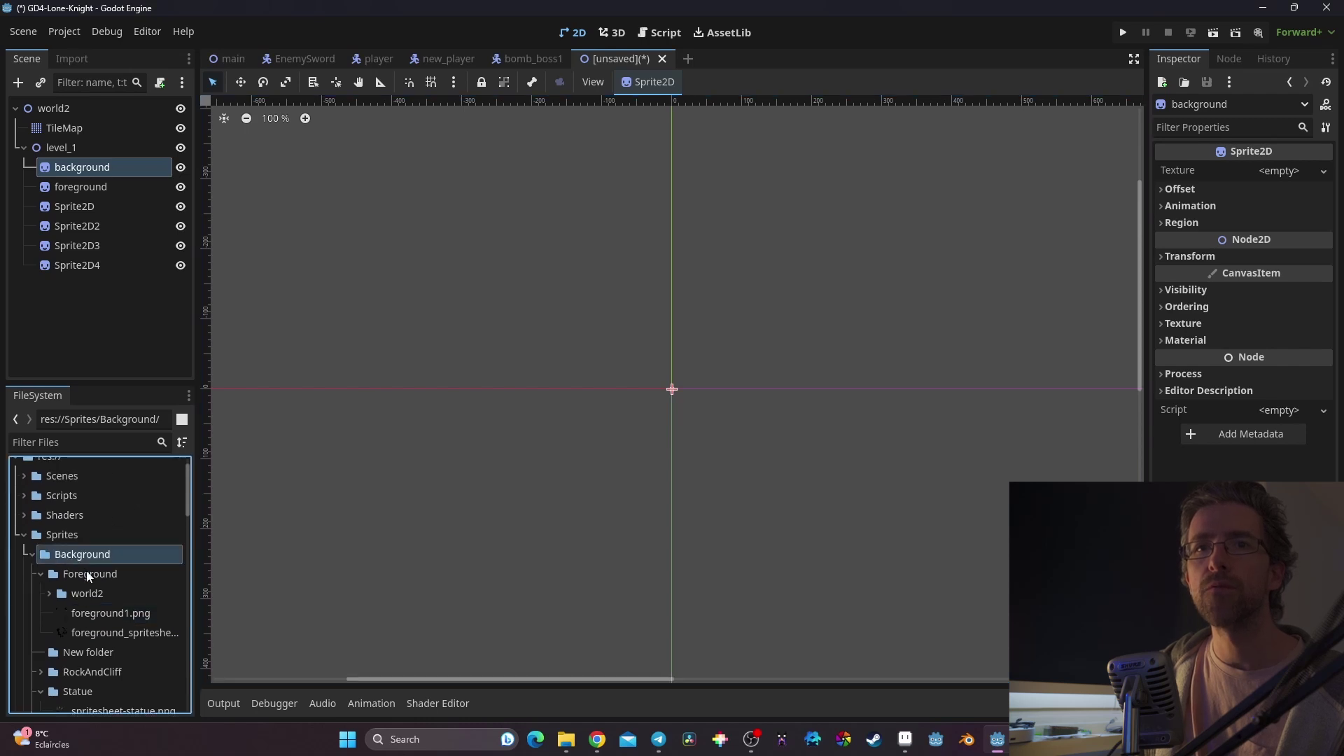
left_click(89, 575)
scroll(95, 557, "down", 2)
left_click(111, 529)
left_click(104, 549)
scroll(100, 532, "down", 1)
left_click(96, 498)
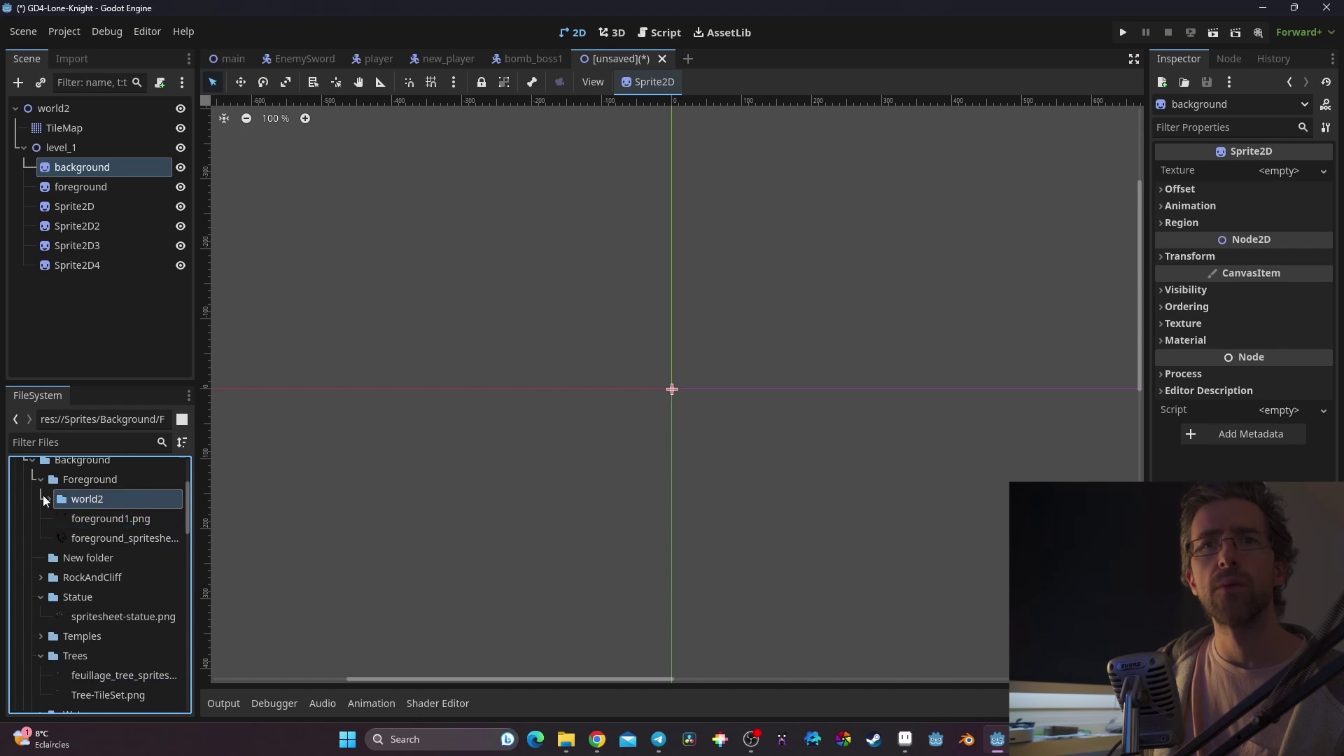
left_click(49, 499)
left_click(89, 520)
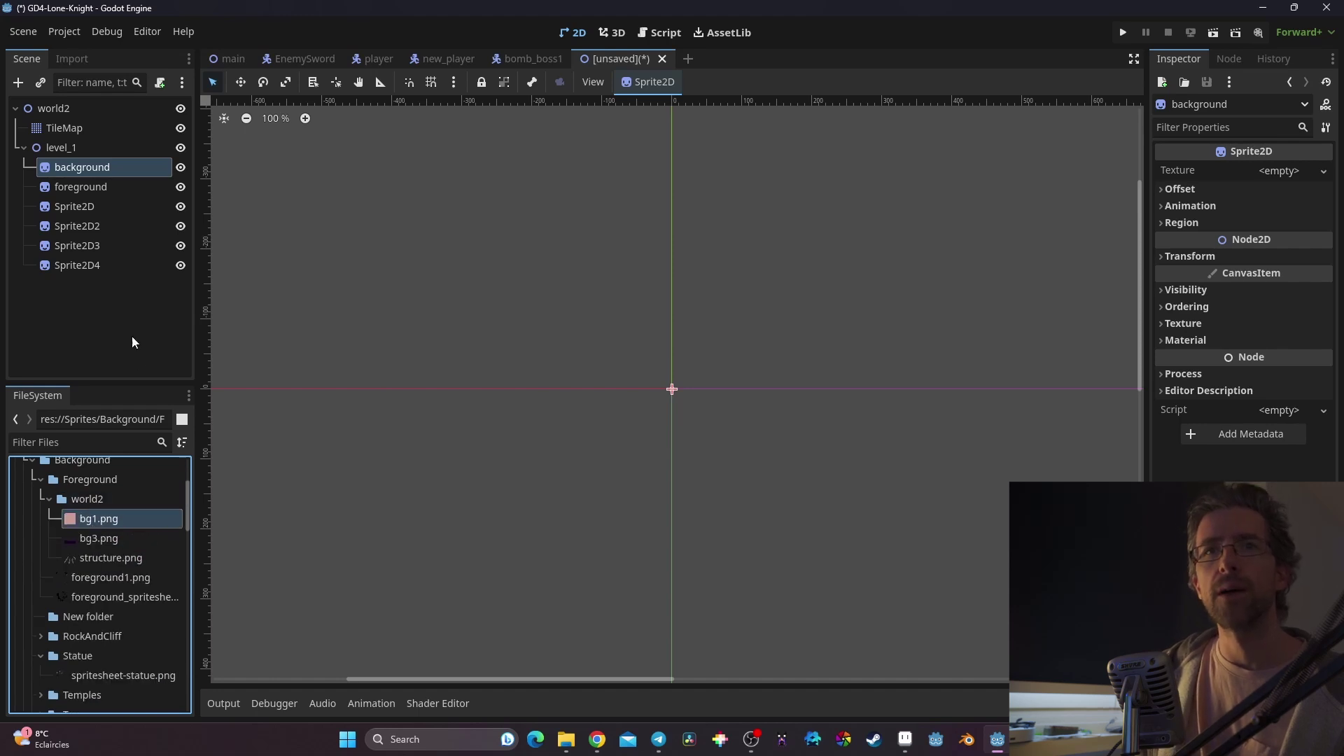
left_click_drag(83, 522, 1288, 171)
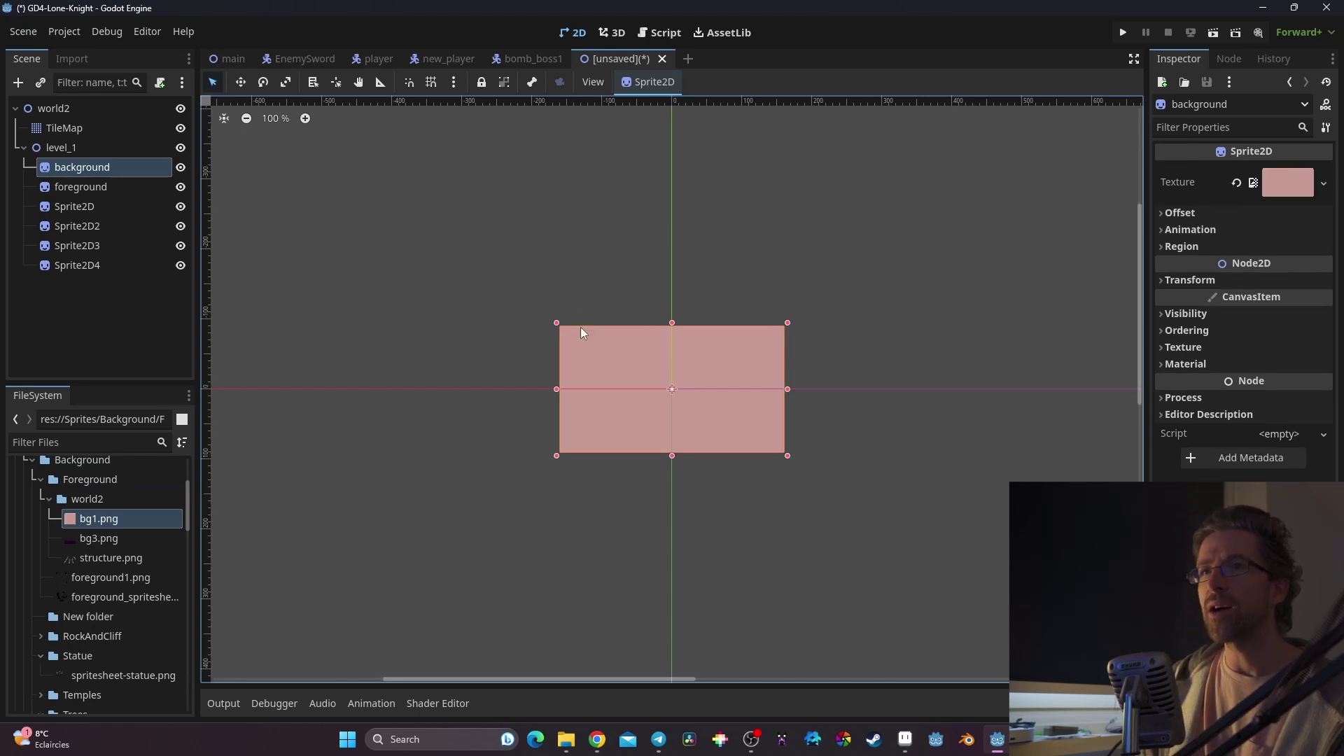
Step: Turn off Centered in the background sprite's offset settings
scroll(674, 347, "up", 2)
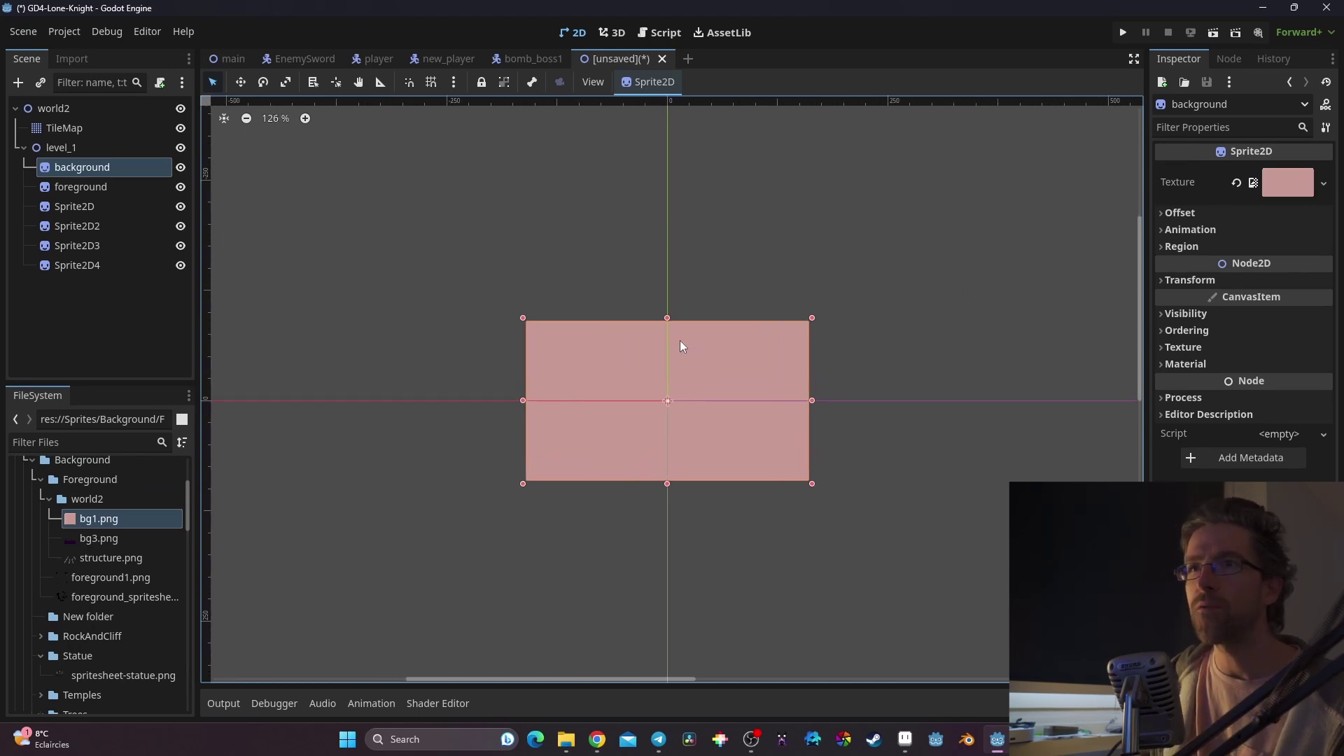
left_click(1199, 211)
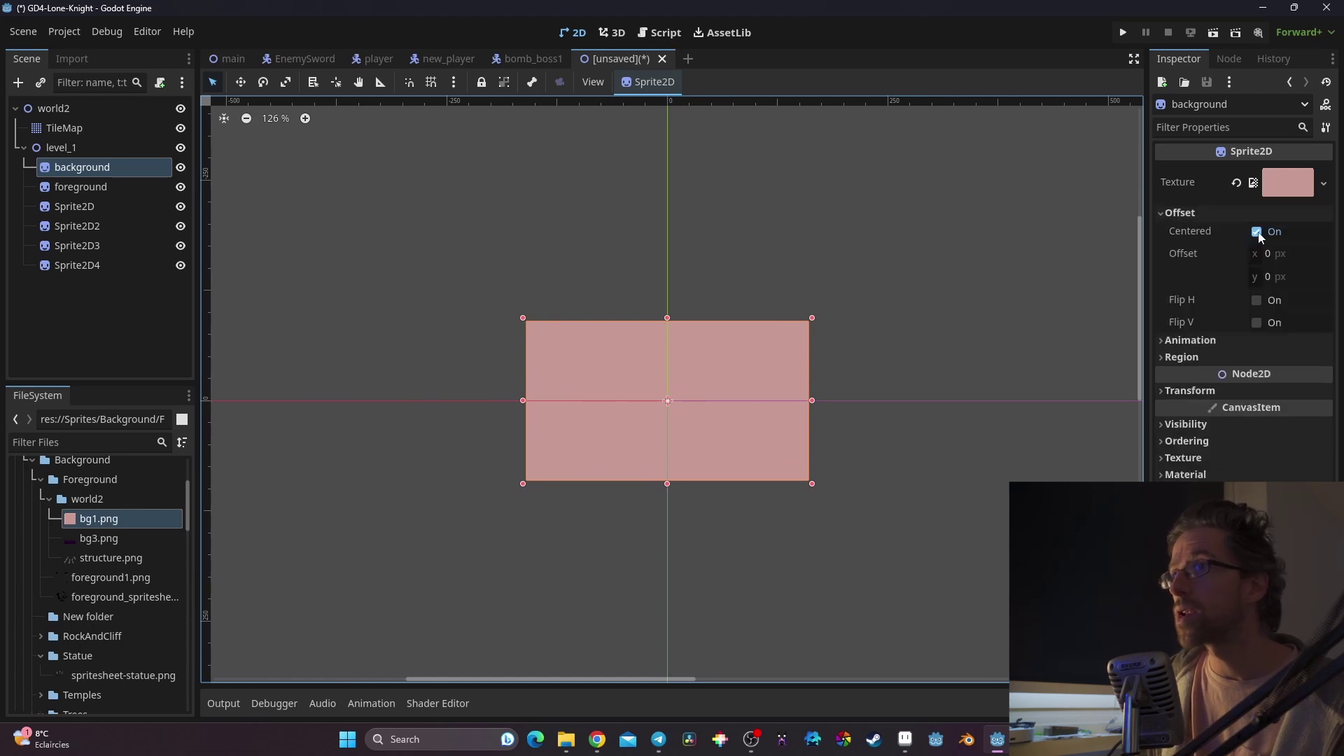
left_click(1257, 232)
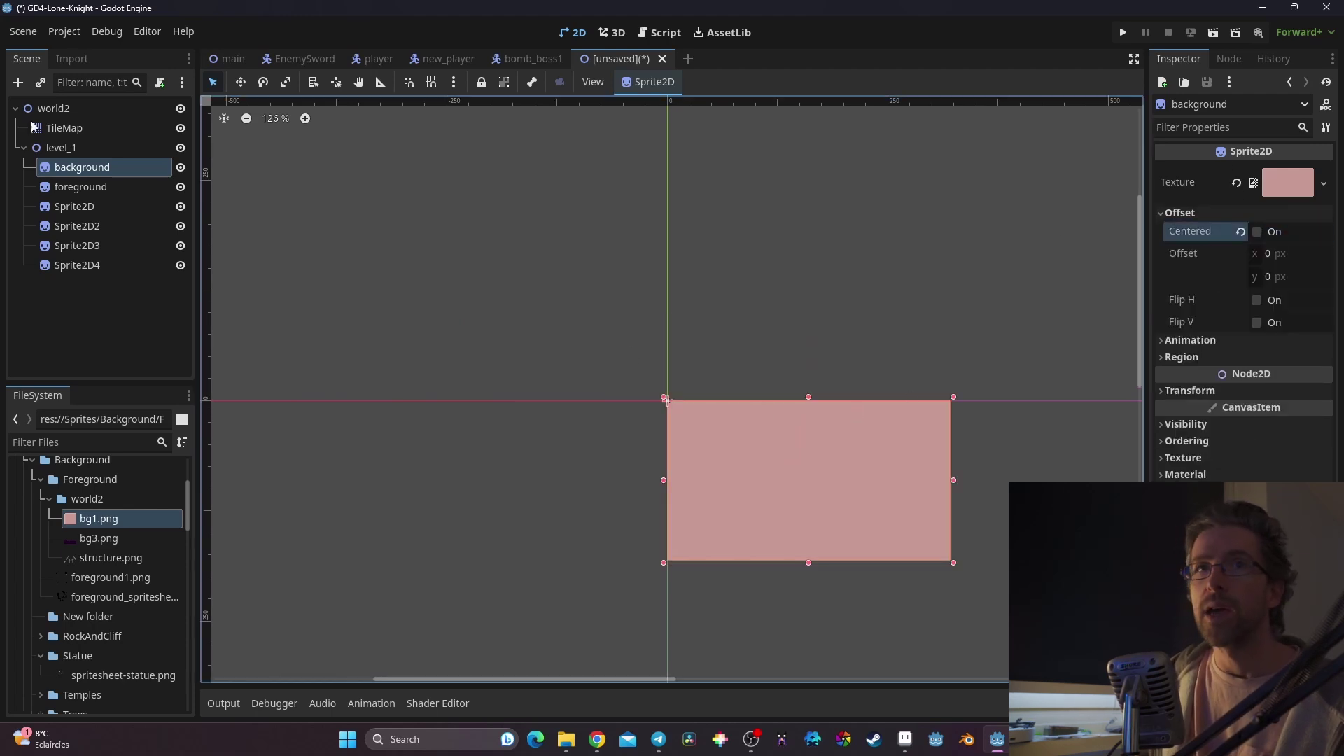
Step: Duplicate the level_1 node with its sprites and set the copy's X position to 320 px
left_click(109, 149)
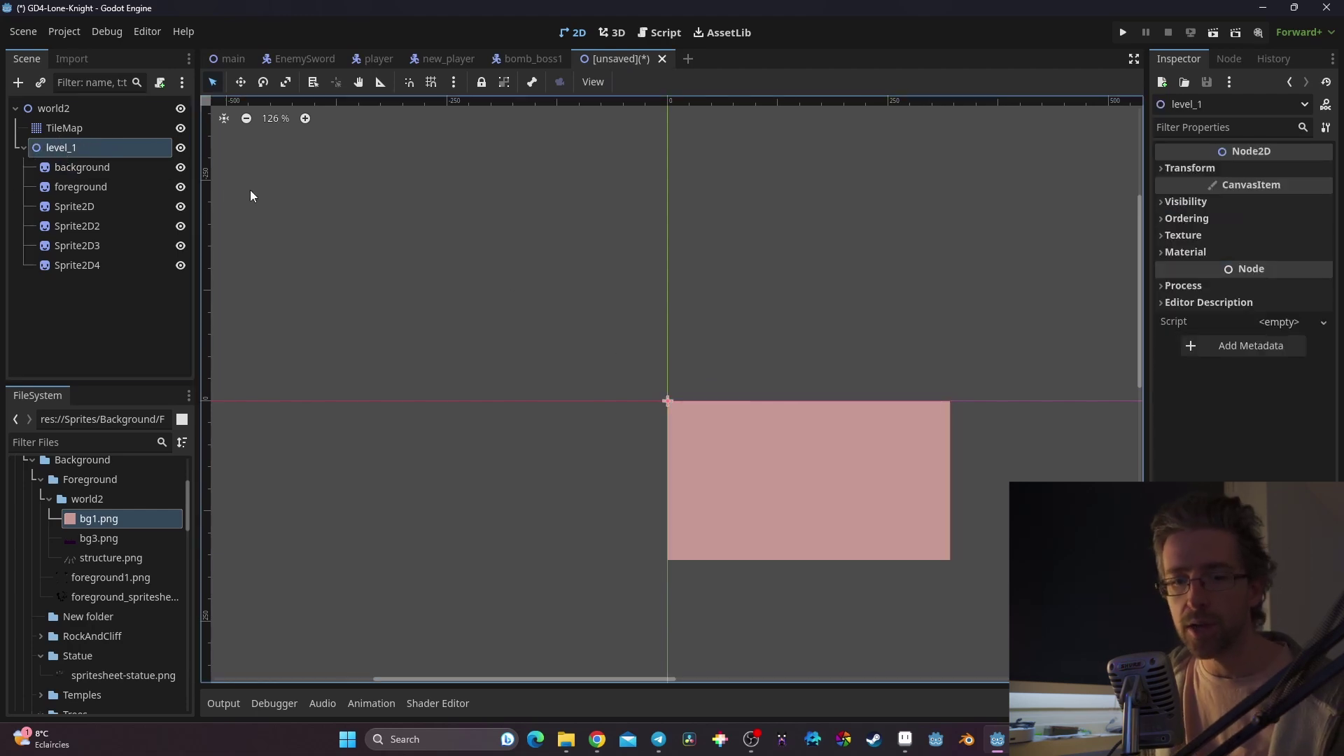
key("ctrl+d")
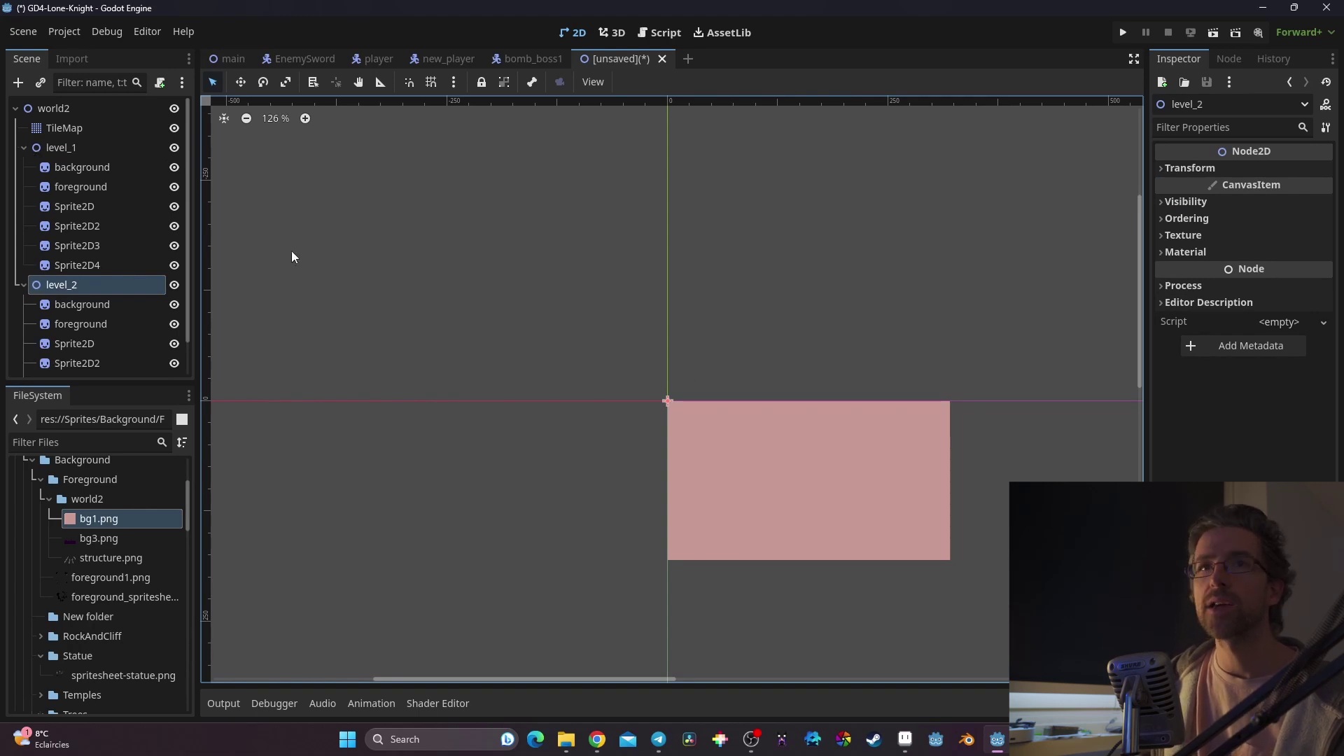
left_click(1256, 168)
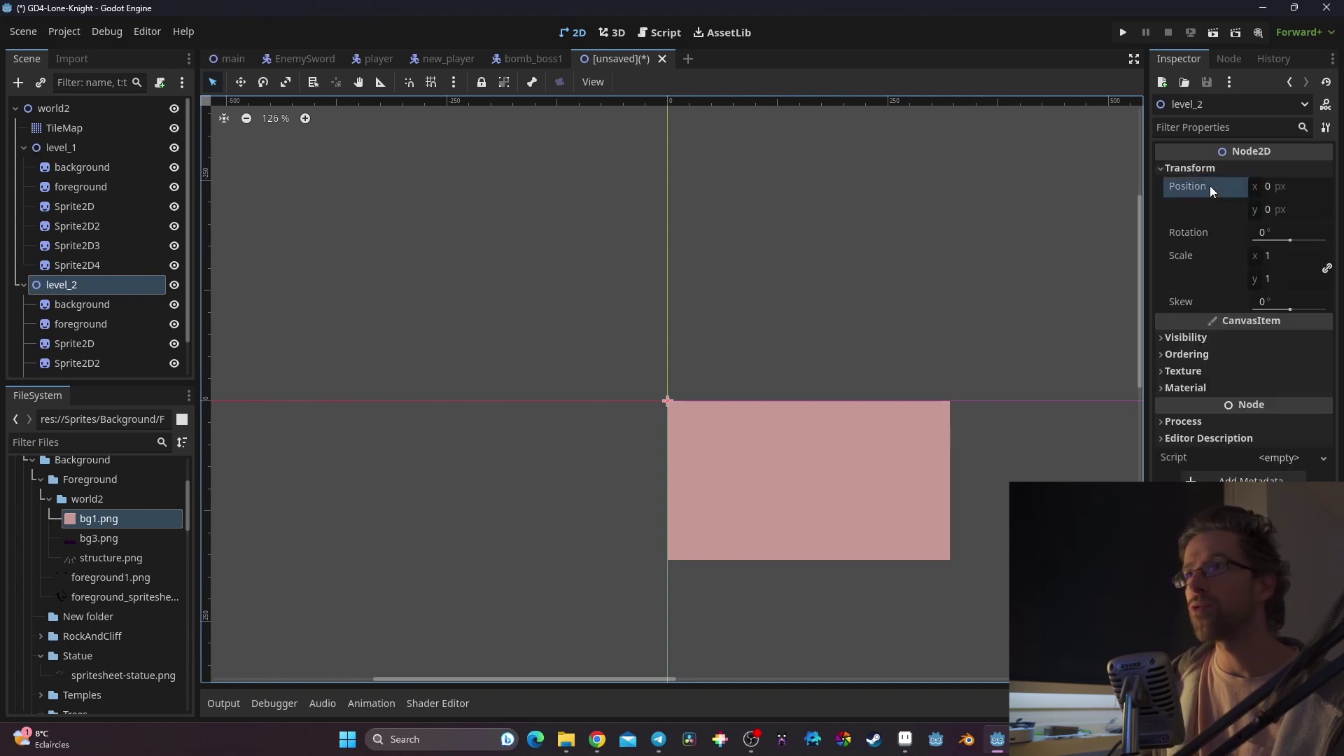
left_click(1297, 193)
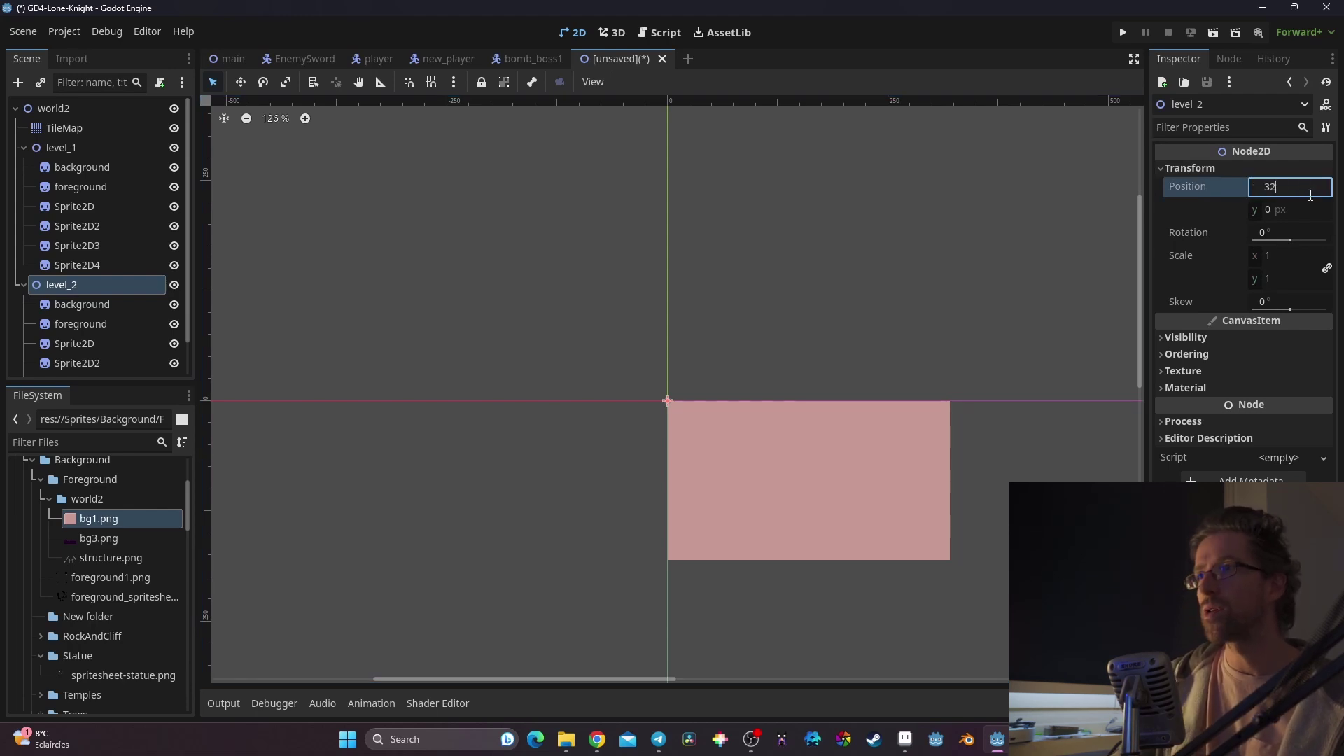
type("320")
key("Return")
middle_click_drag(1047, 397, 568, 371)
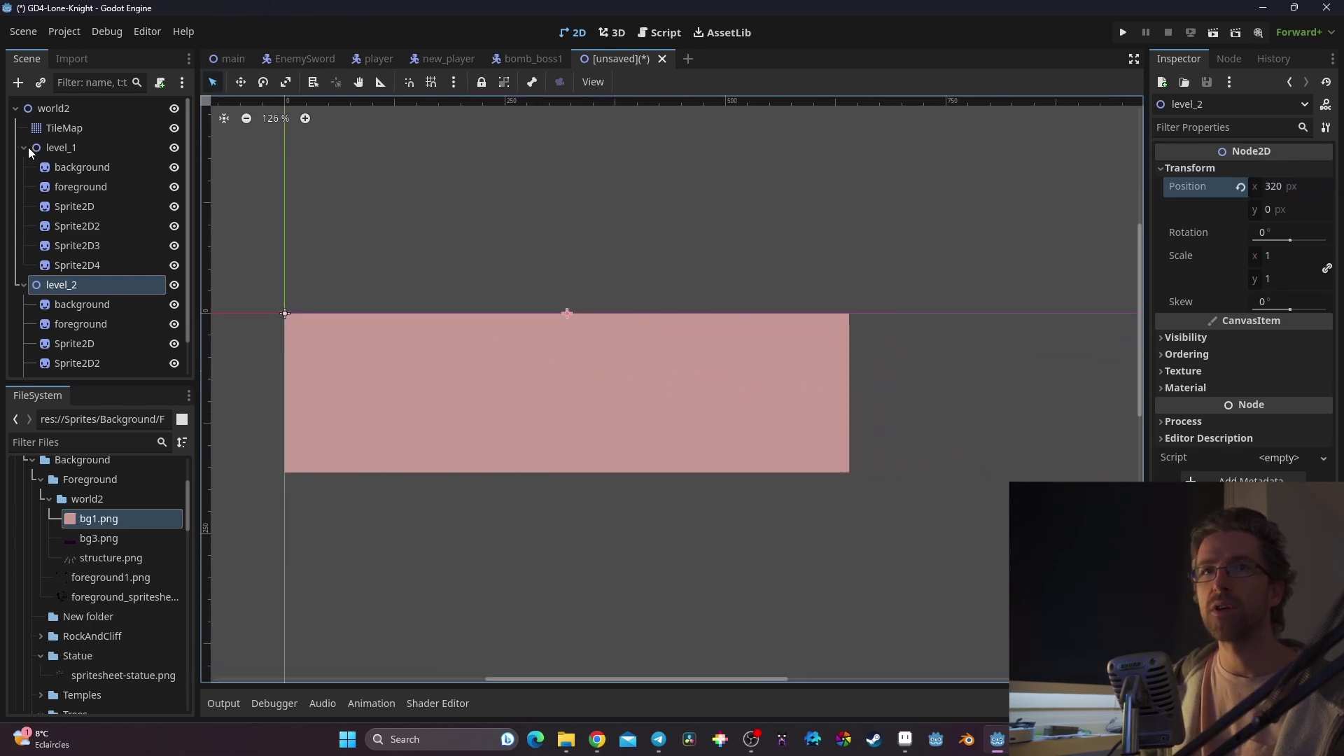
left_click(173, 148)
left_click(173, 148)
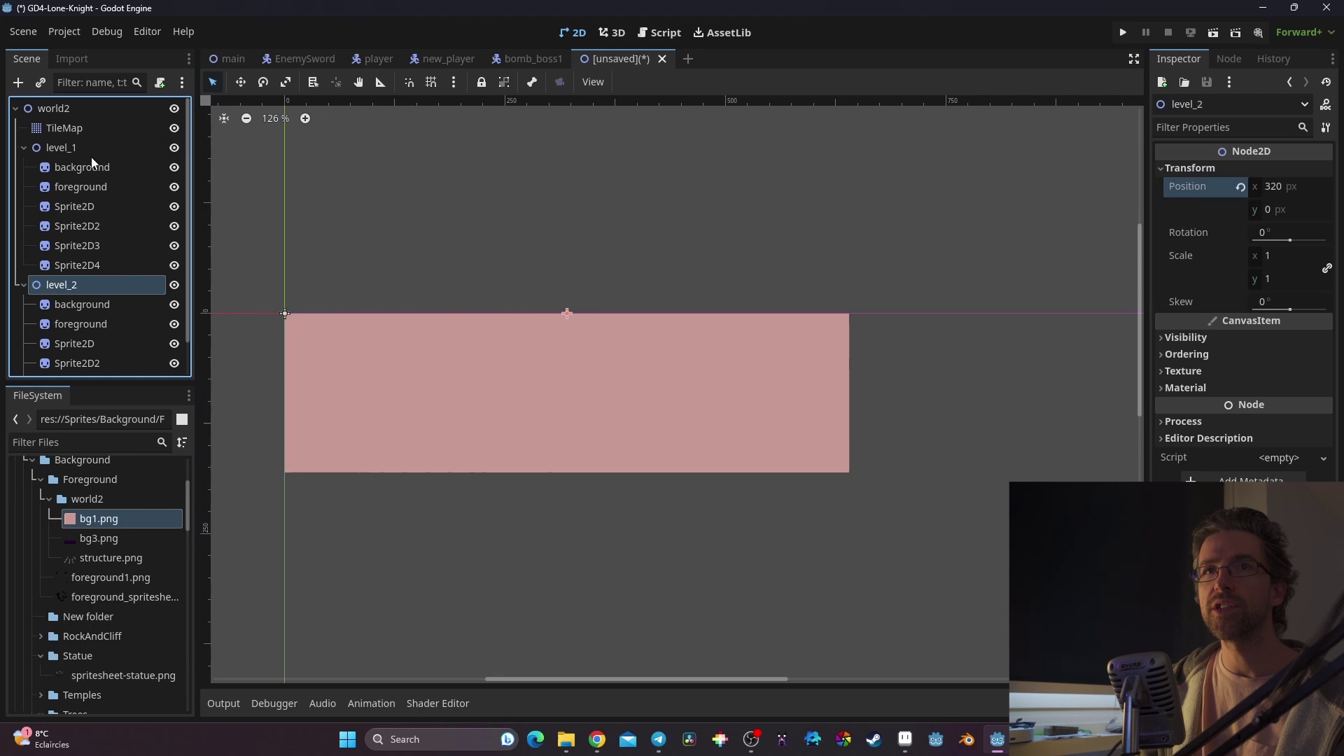
Step: Assign structure.png as the texture of level_1's foreground sprite and turn off its Centered option
left_click(88, 156)
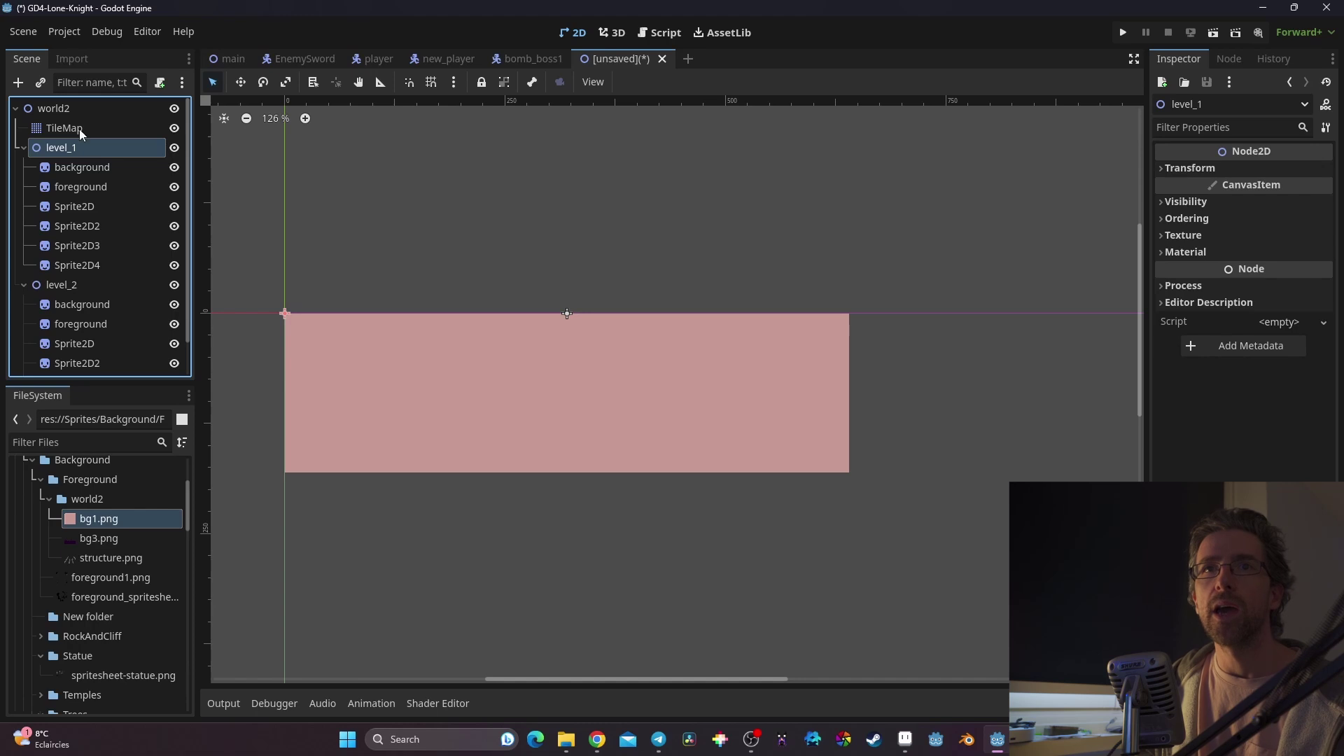
left_click(95, 170)
left_click(105, 186)
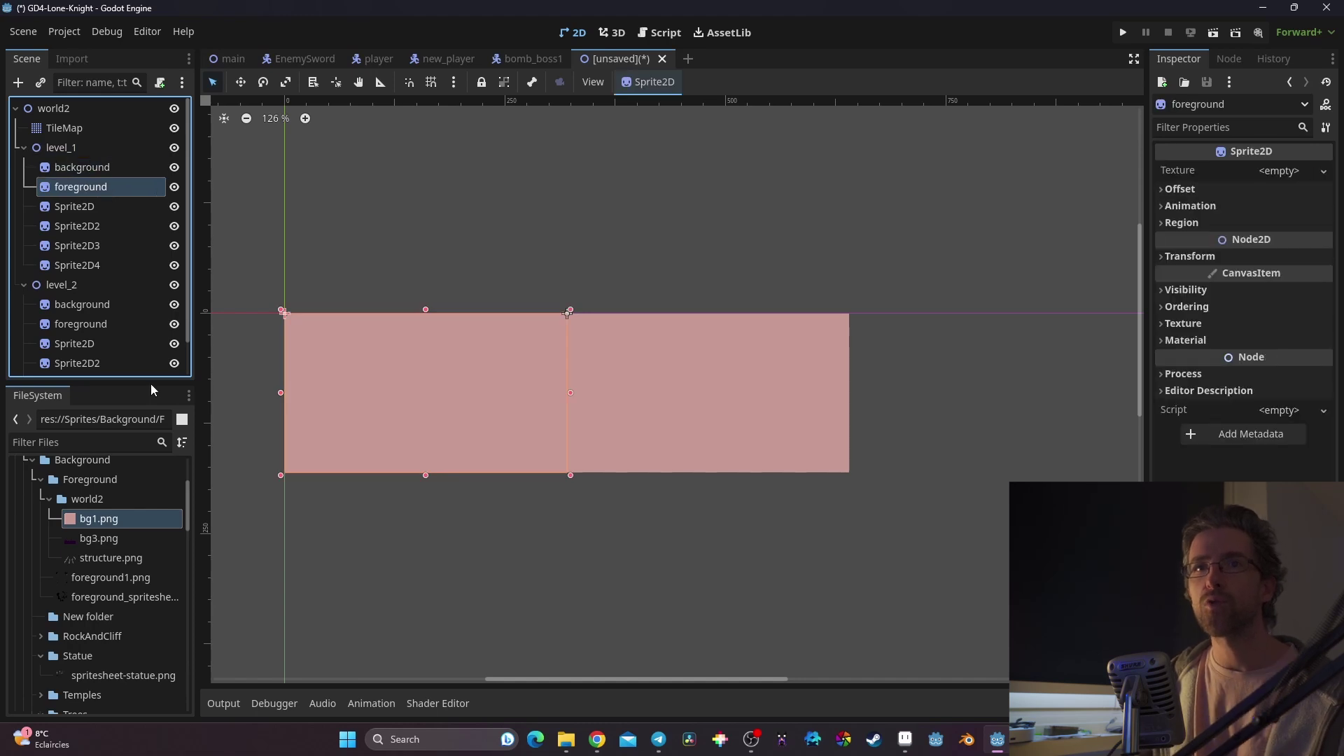
left_click(109, 539)
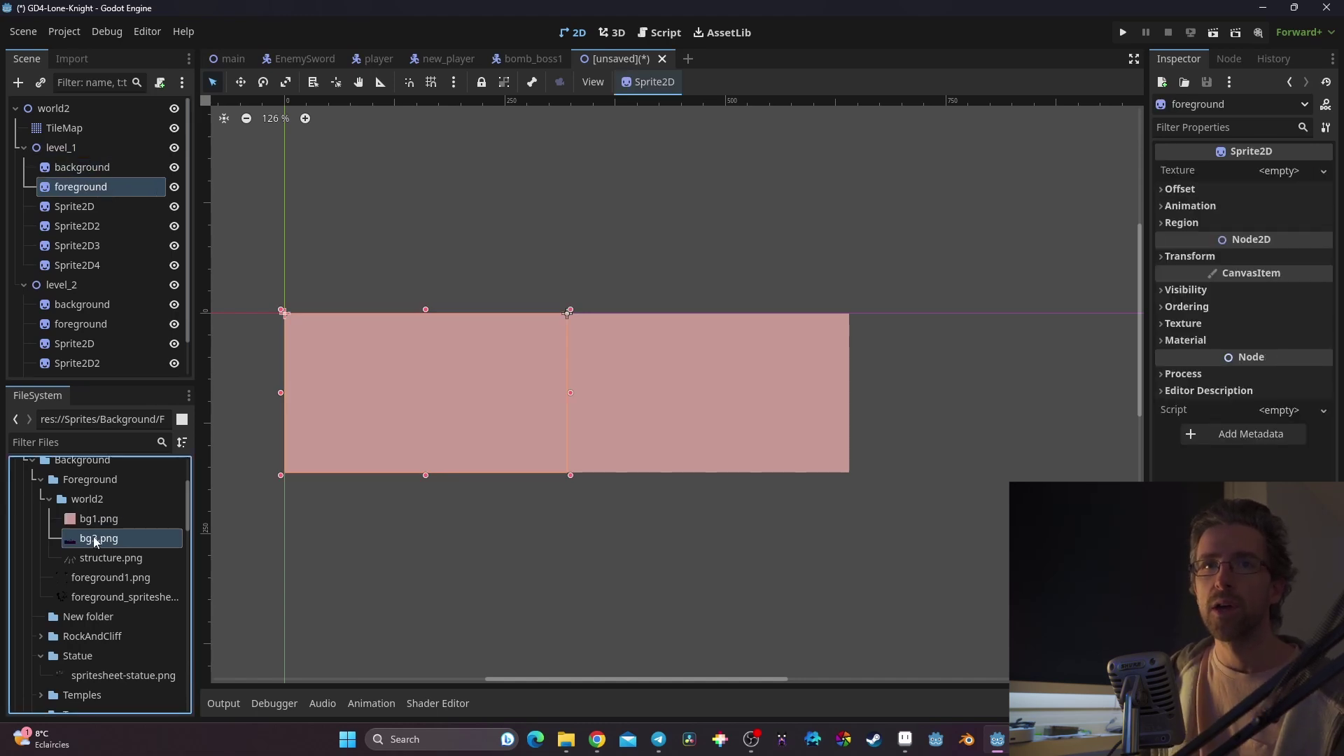
left_click(105, 560)
left_click_drag(85, 557, 1285, 173)
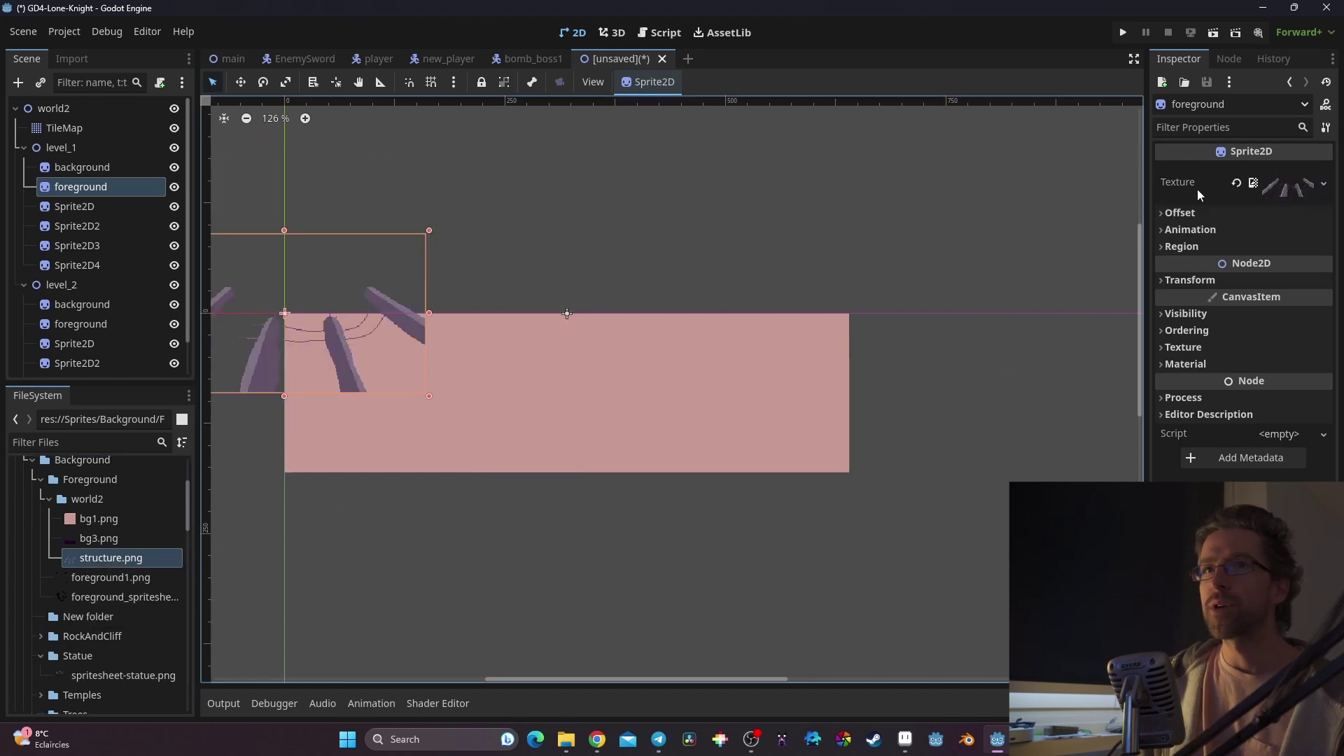
left_click(1180, 212)
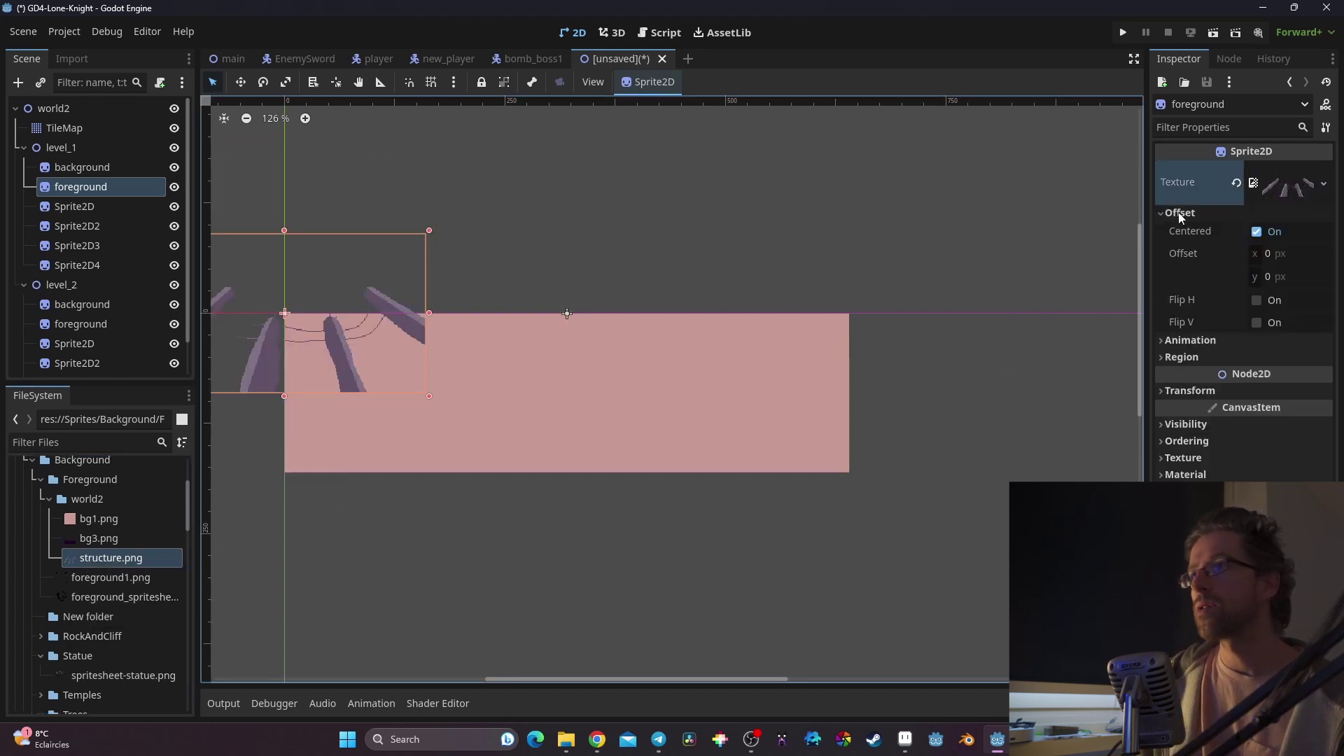
left_click(1256, 232)
scroll(490, 399, "left", 3, "shift")
scroll(582, 448, "up", 5)
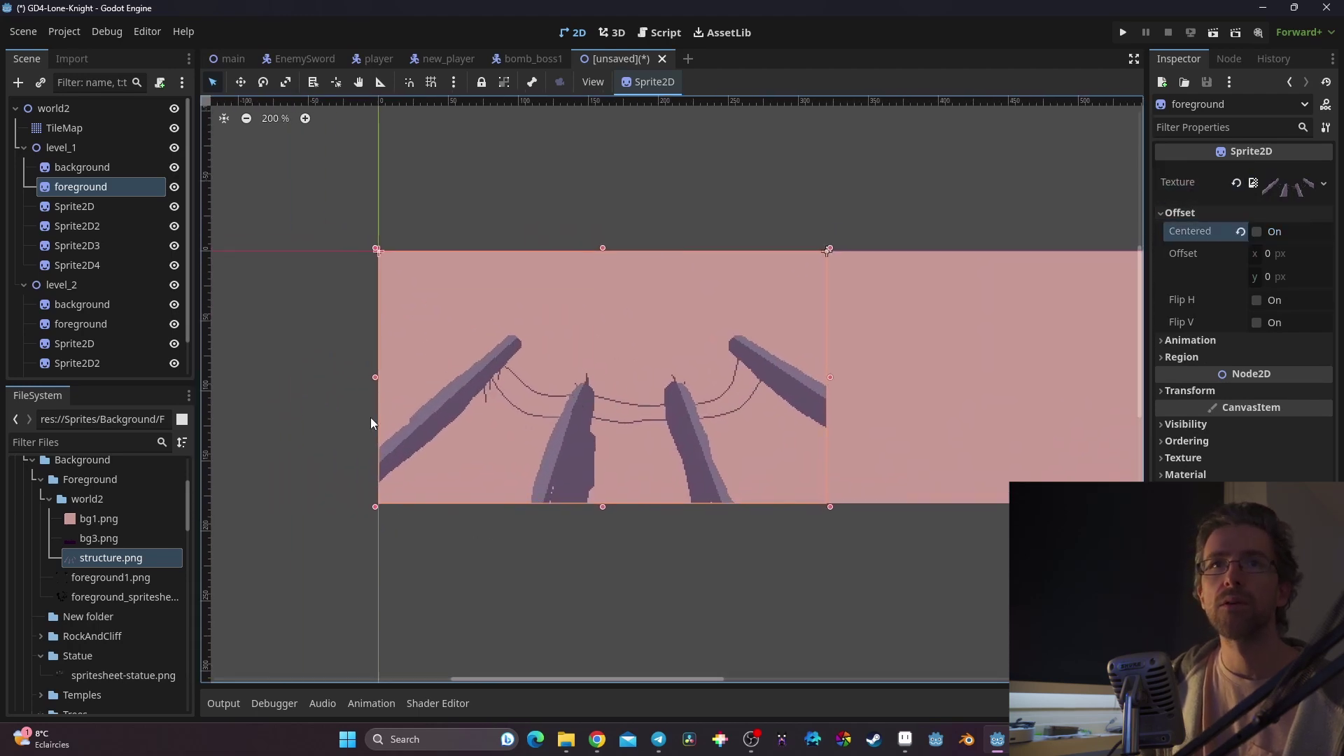
Step: Assign bg3.png as the texture of level_1's Sprite2D node and turn off its Centered option
left_click(109, 206)
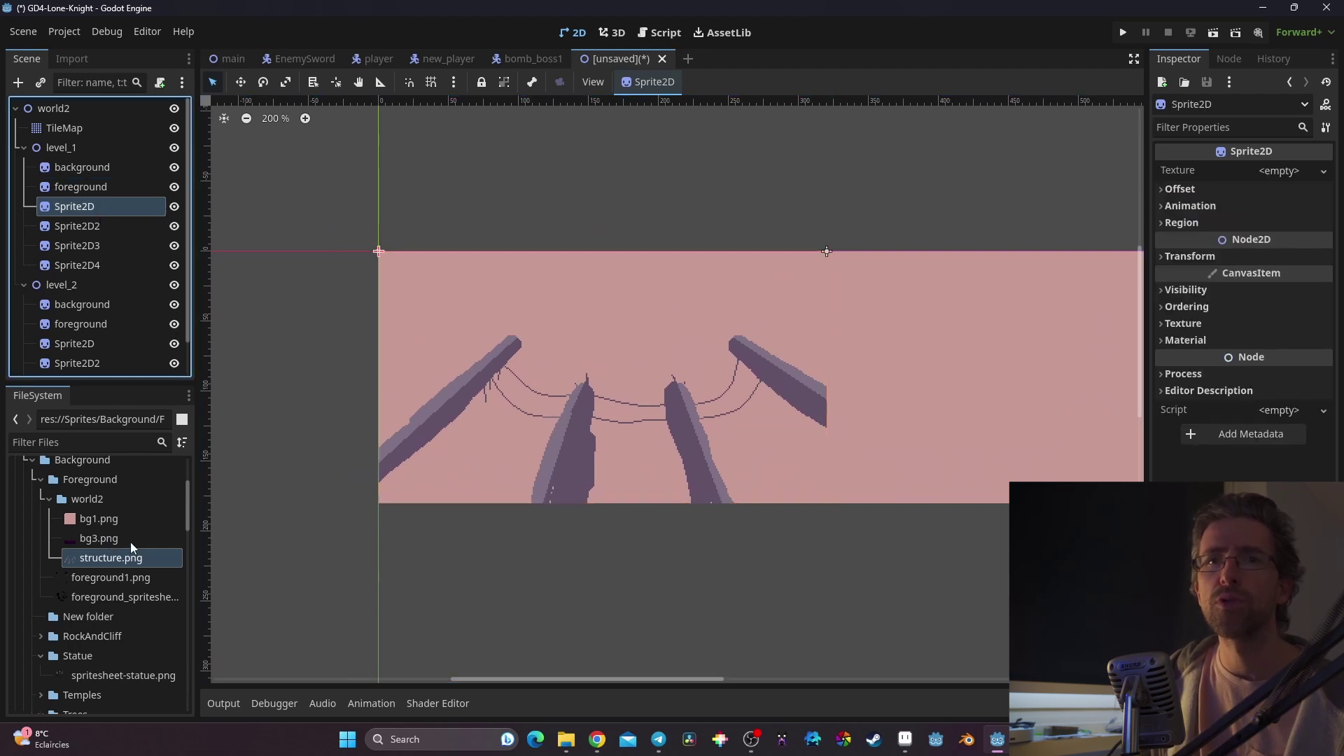
left_click(83, 538)
left_click_drag(75, 545, 1288, 173)
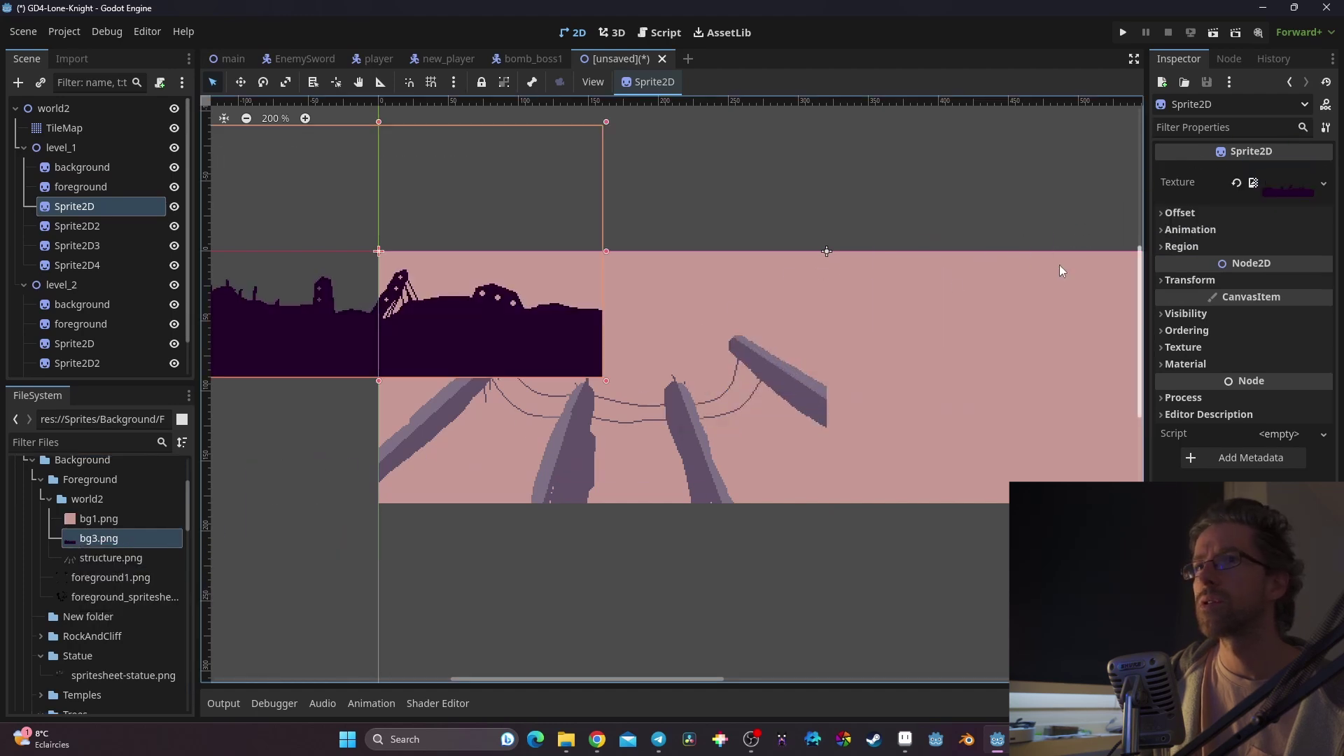
left_click(1180, 212)
left_click(1258, 232)
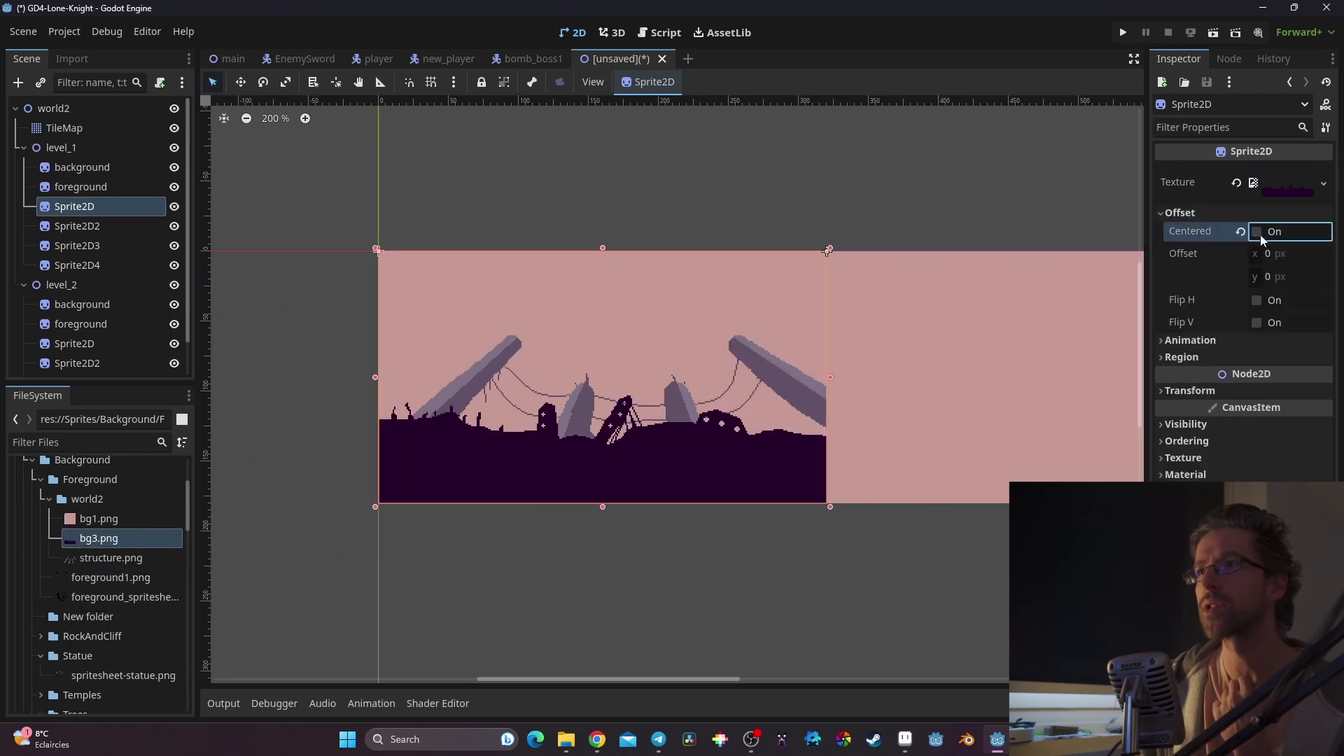
scroll(611, 423, "up", 2)
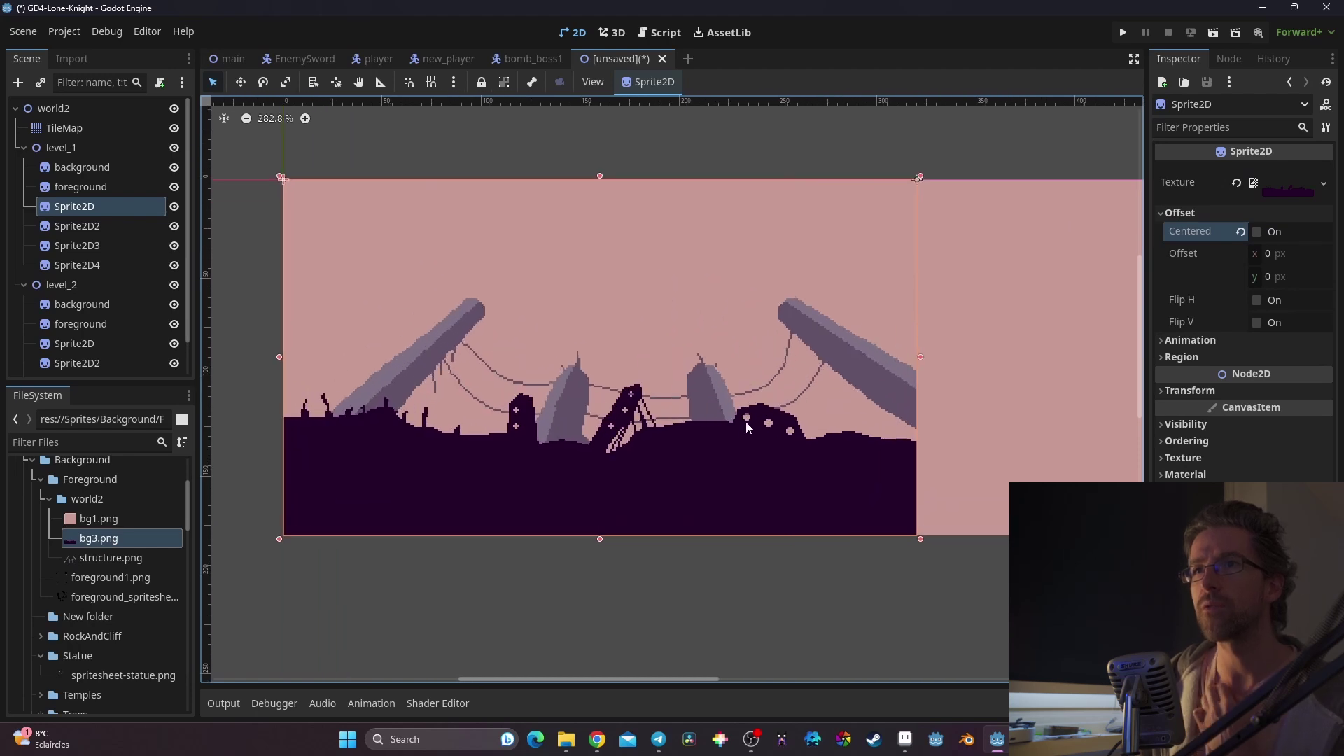
Step: Rename the level_1 sprite that uses the bg3.png texture to bg3
double_click(85, 208)
type("foregrou")
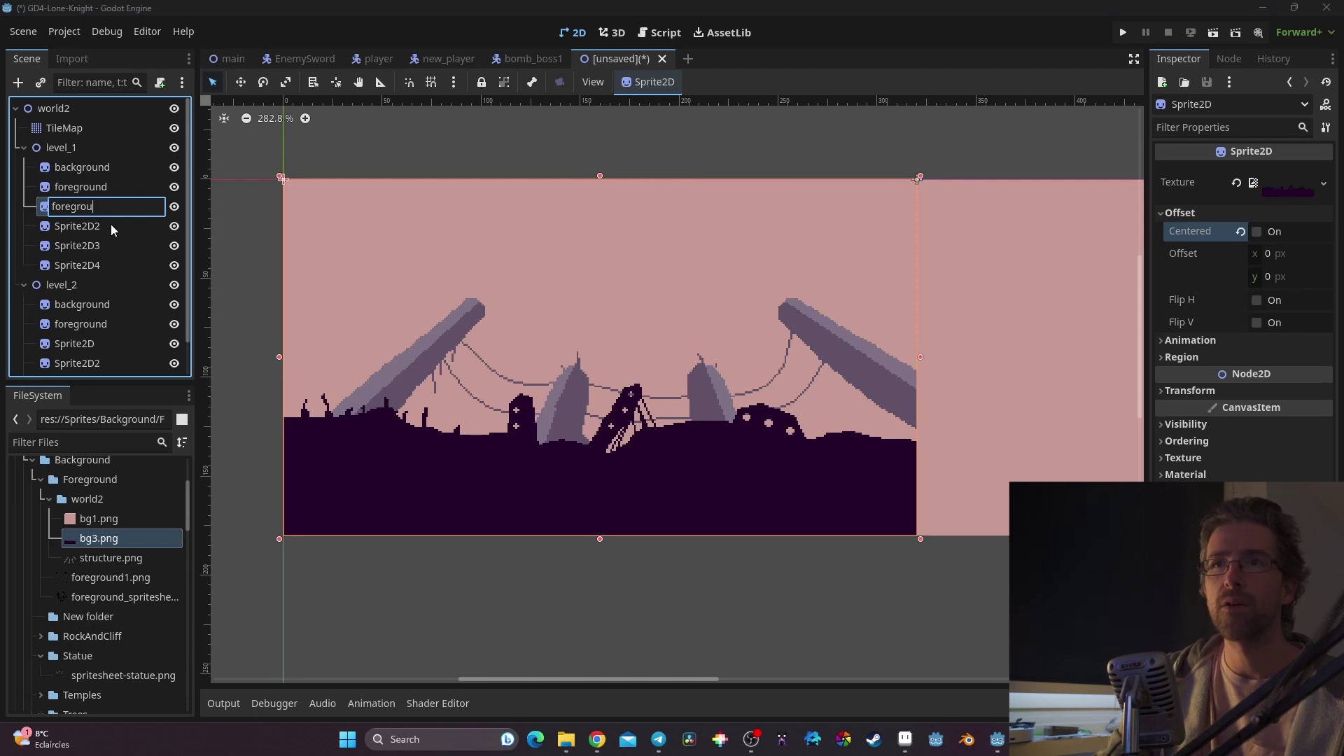
key("BackSpace")
key("BackSpace")
key("BackSpace")
key("BackSpace")
type("bg3")
key("Return")
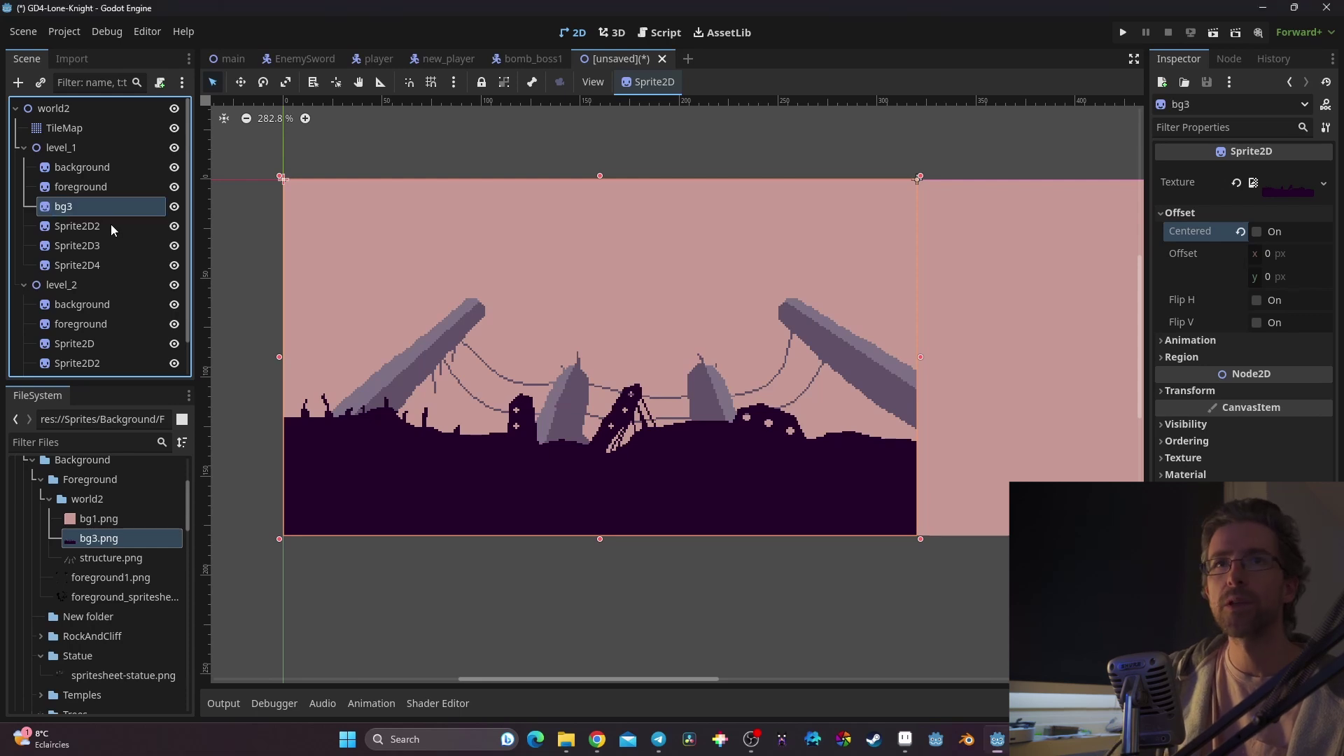
Step: Rename level_1's foreground sprite to structure
double_click(112, 188)
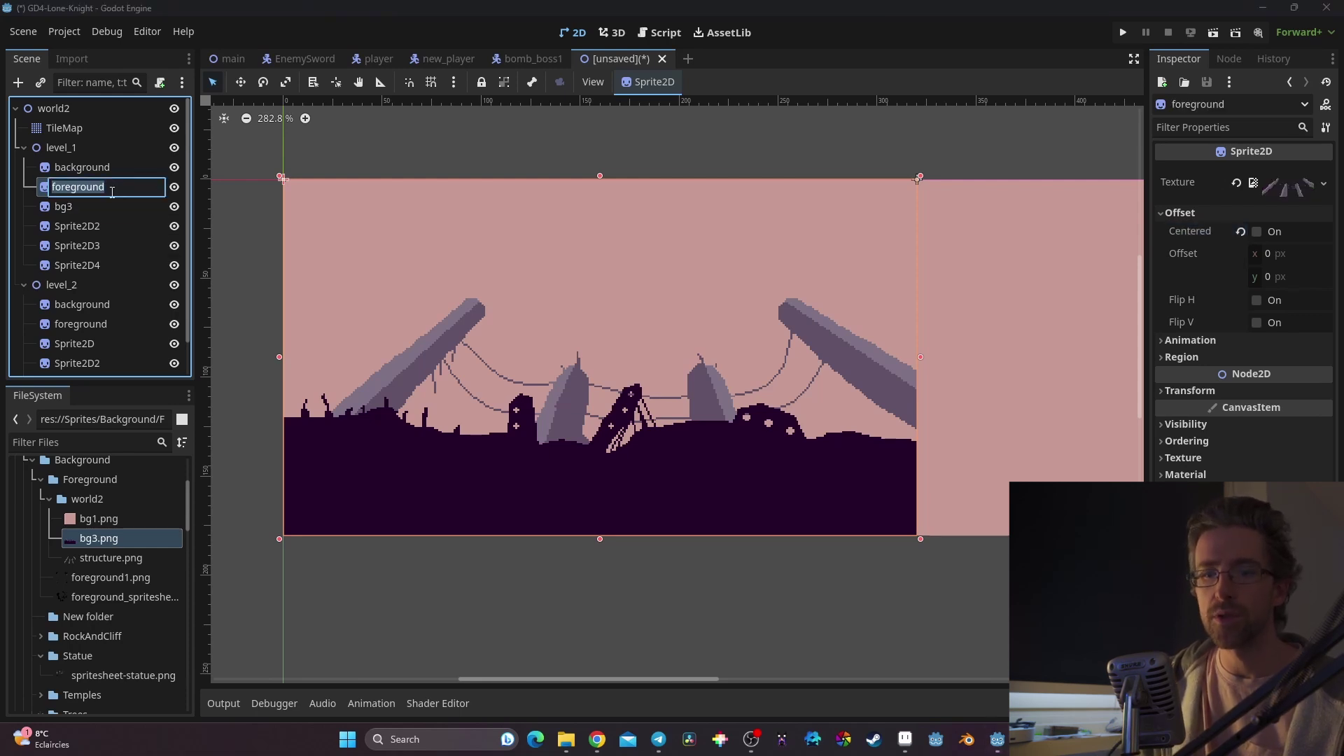
type("structure")
key("Return")
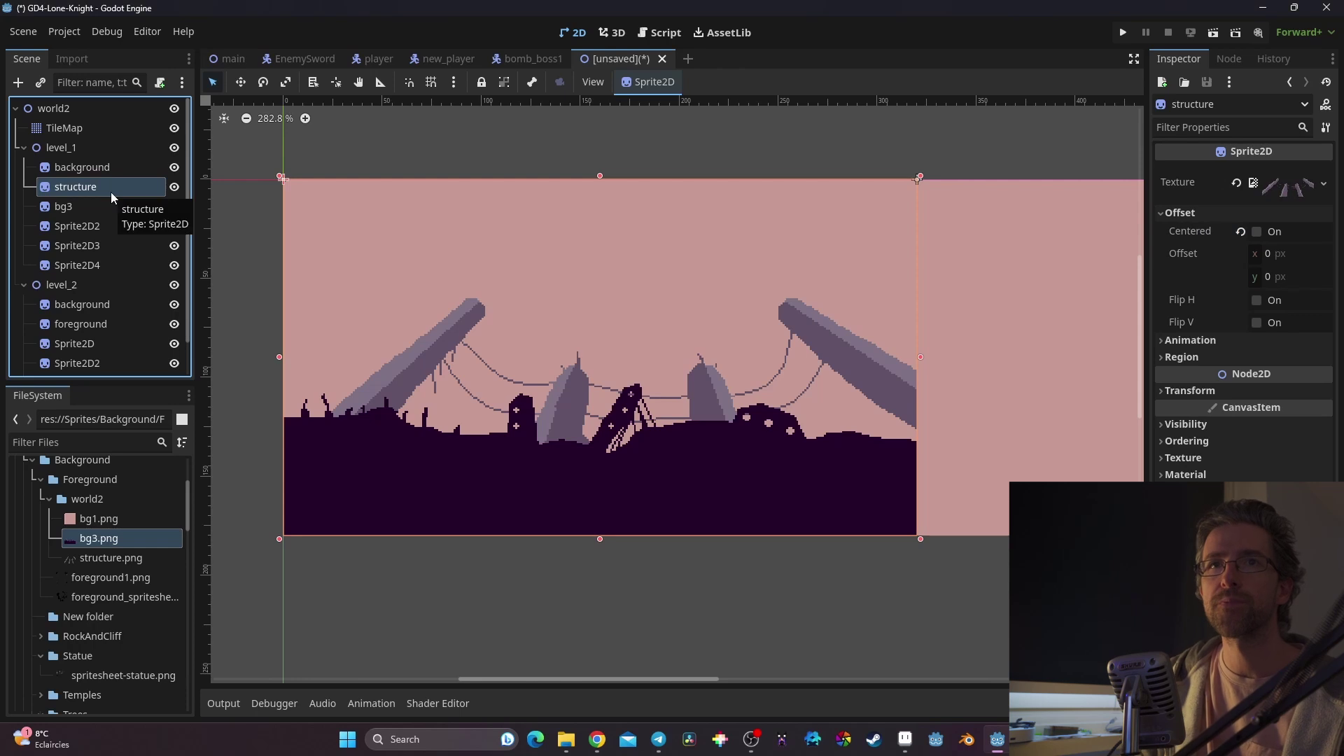
Step: Select level_1's Sprite2D2 node and look through the world2 folder's images for its texture
left_click(112, 228)
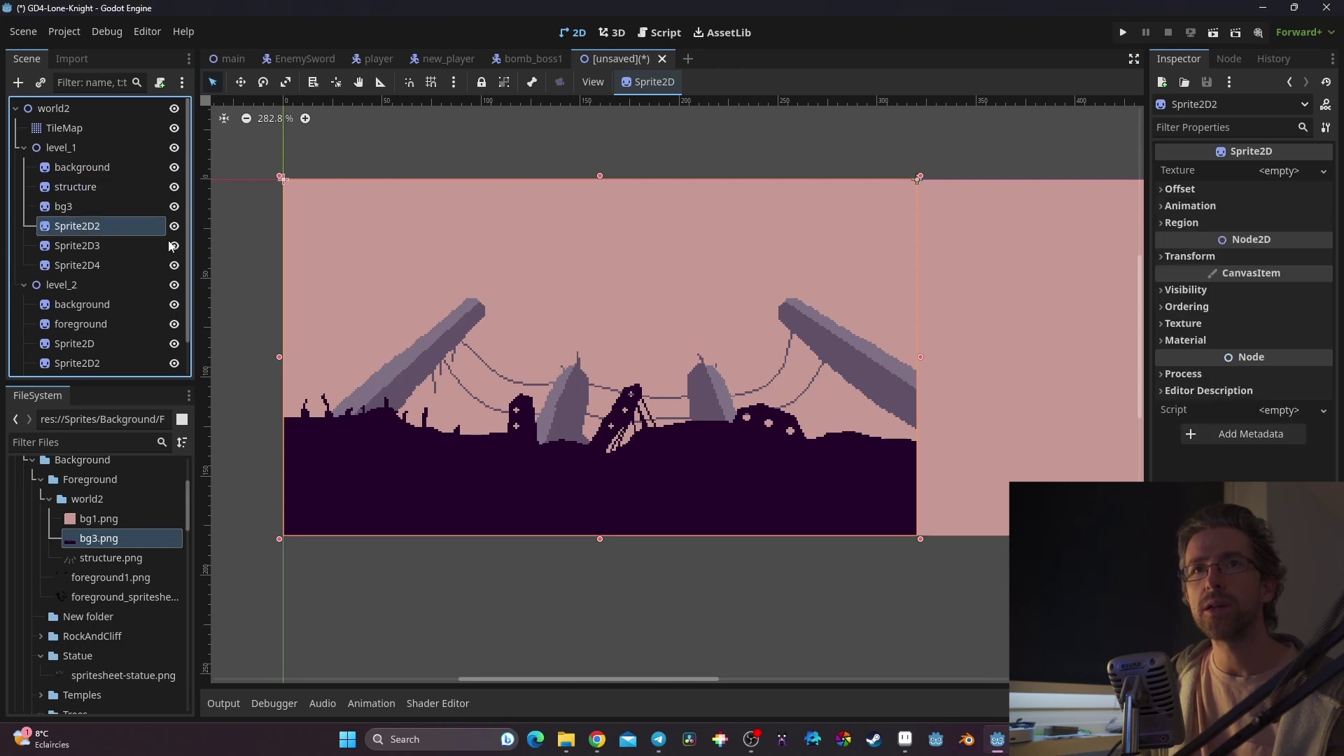
left_click(115, 227)
left_click(49, 234)
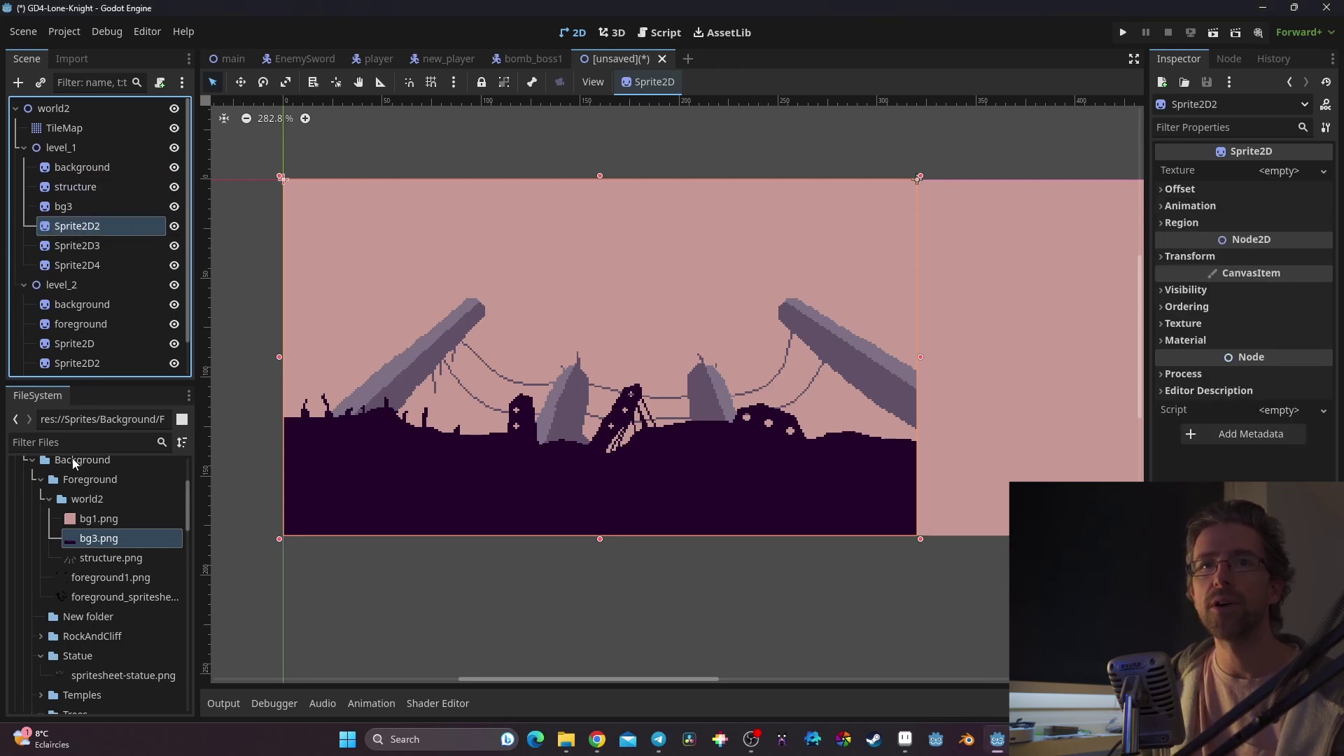
scroll(78, 517, "down", 3)
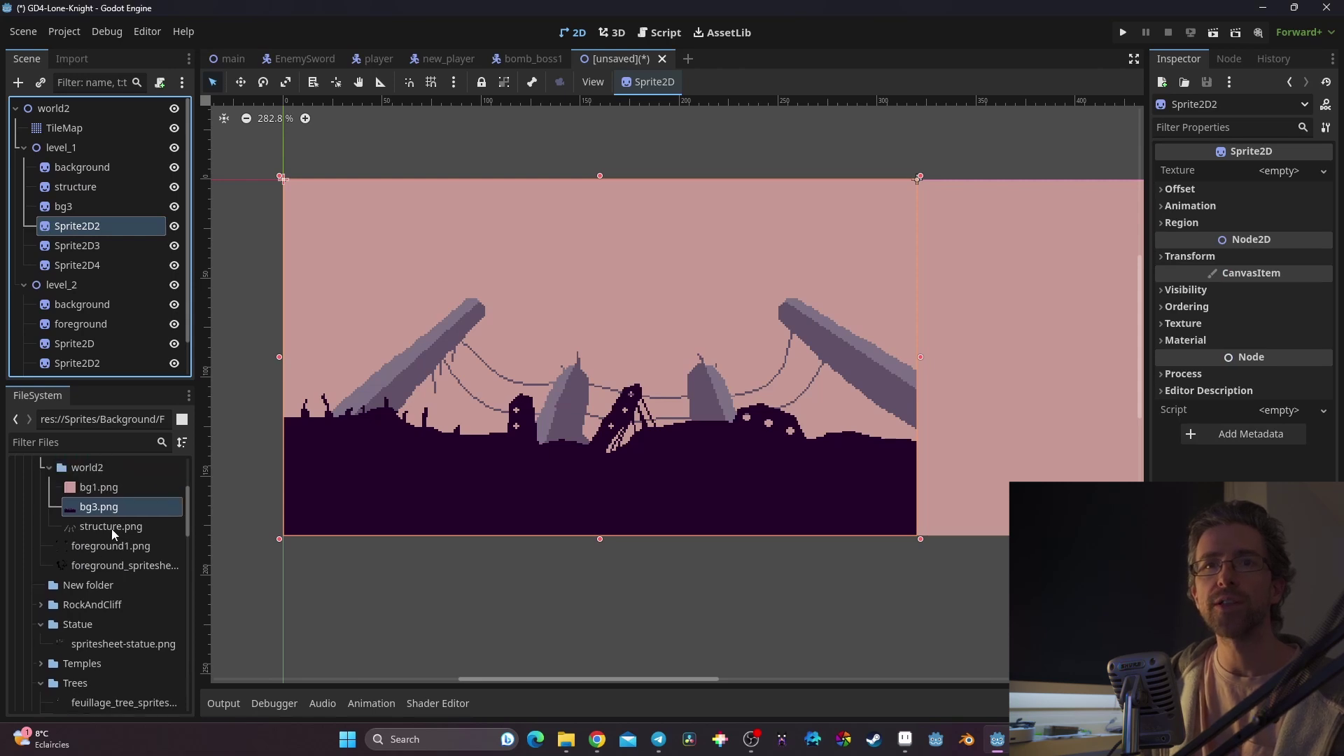
scroll(103, 525, "up", 3)
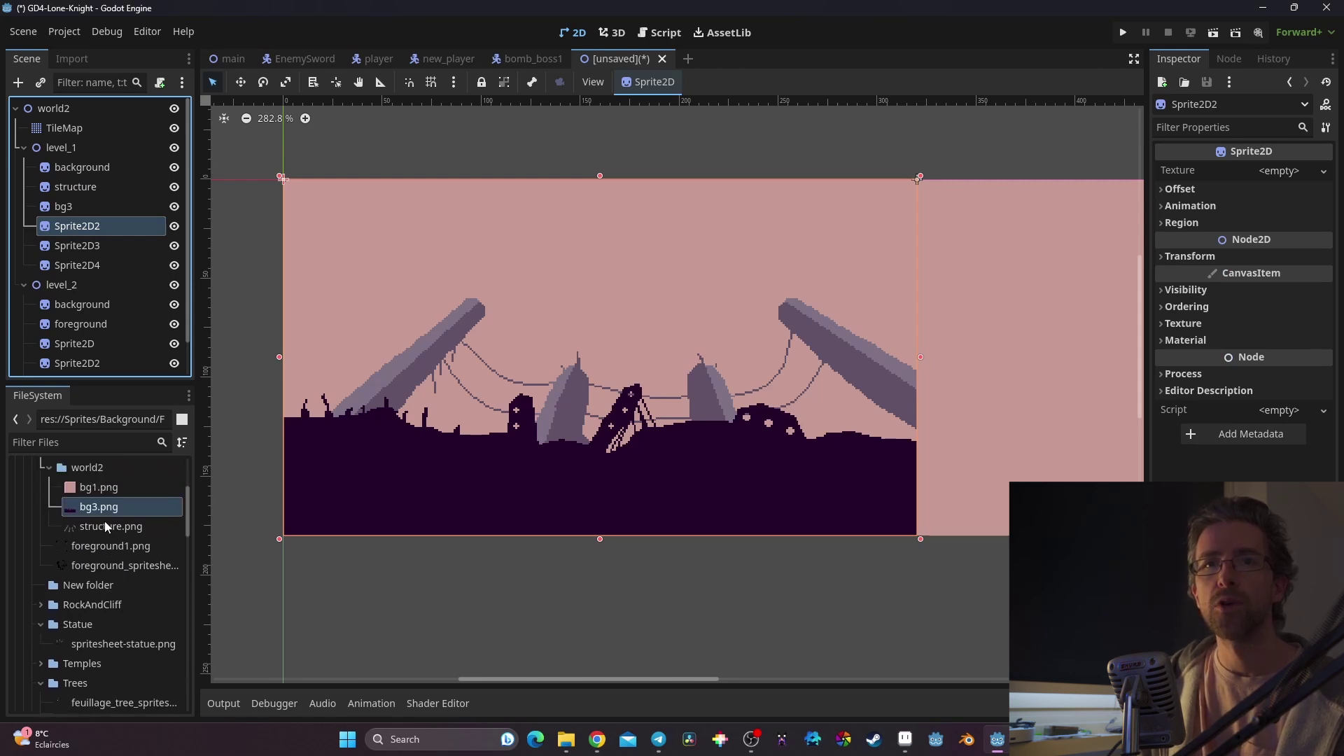
Step: Switch to Aseprite, check which folder tileset_world2.png is saved in, and return to Godot
left_click(905, 739)
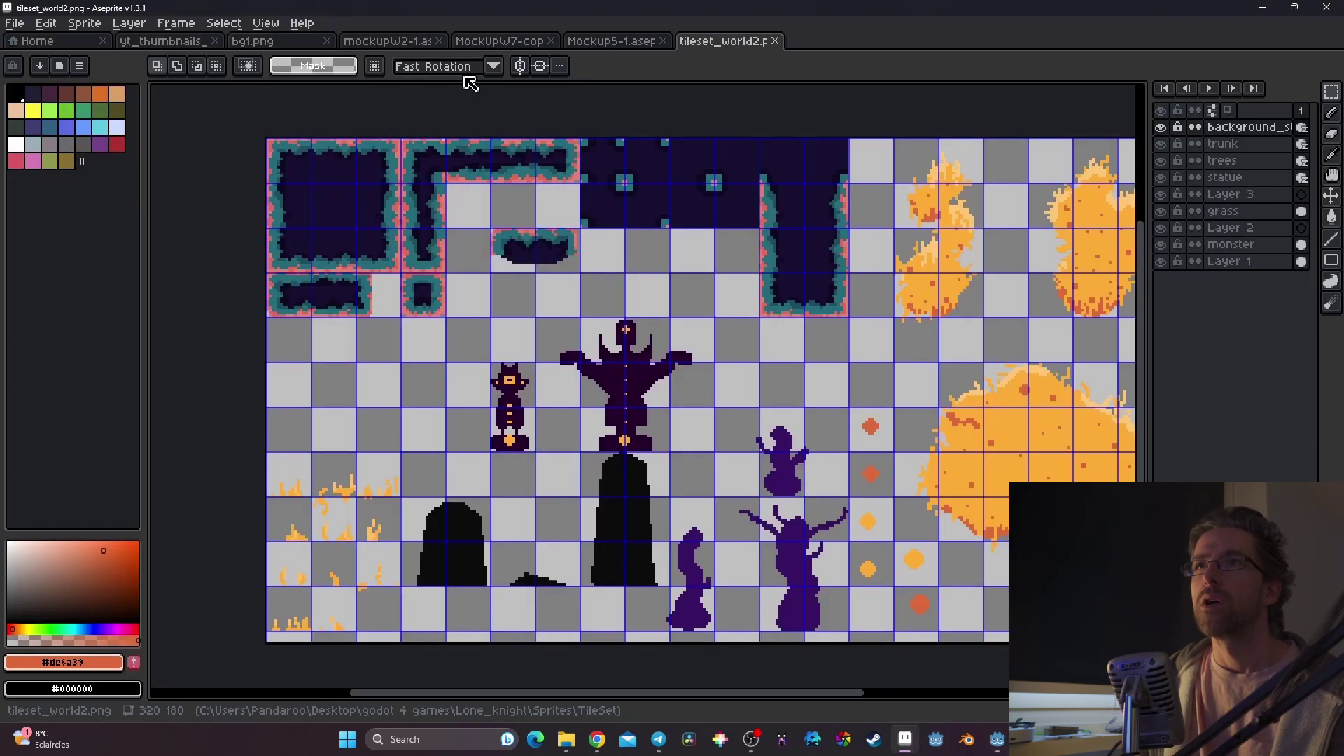
left_click(725, 41)
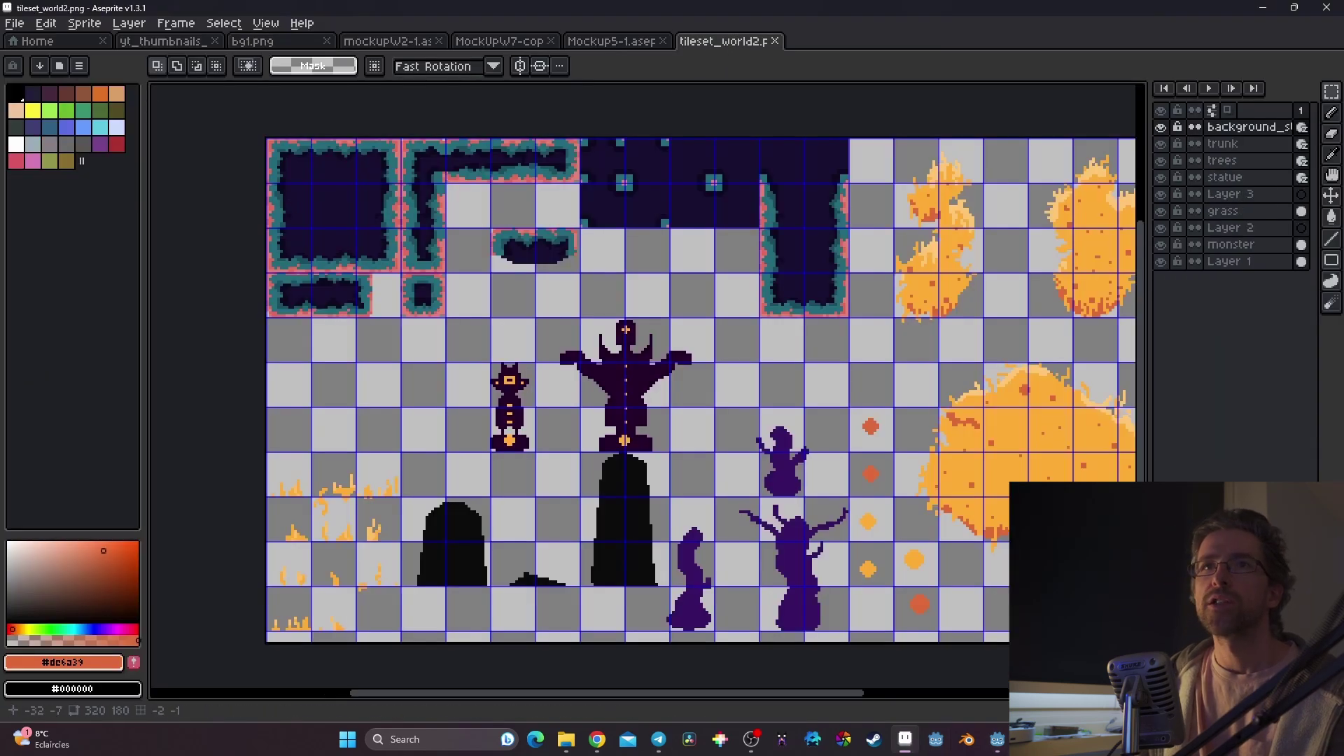
left_click(14, 22)
left_click(42, 109)
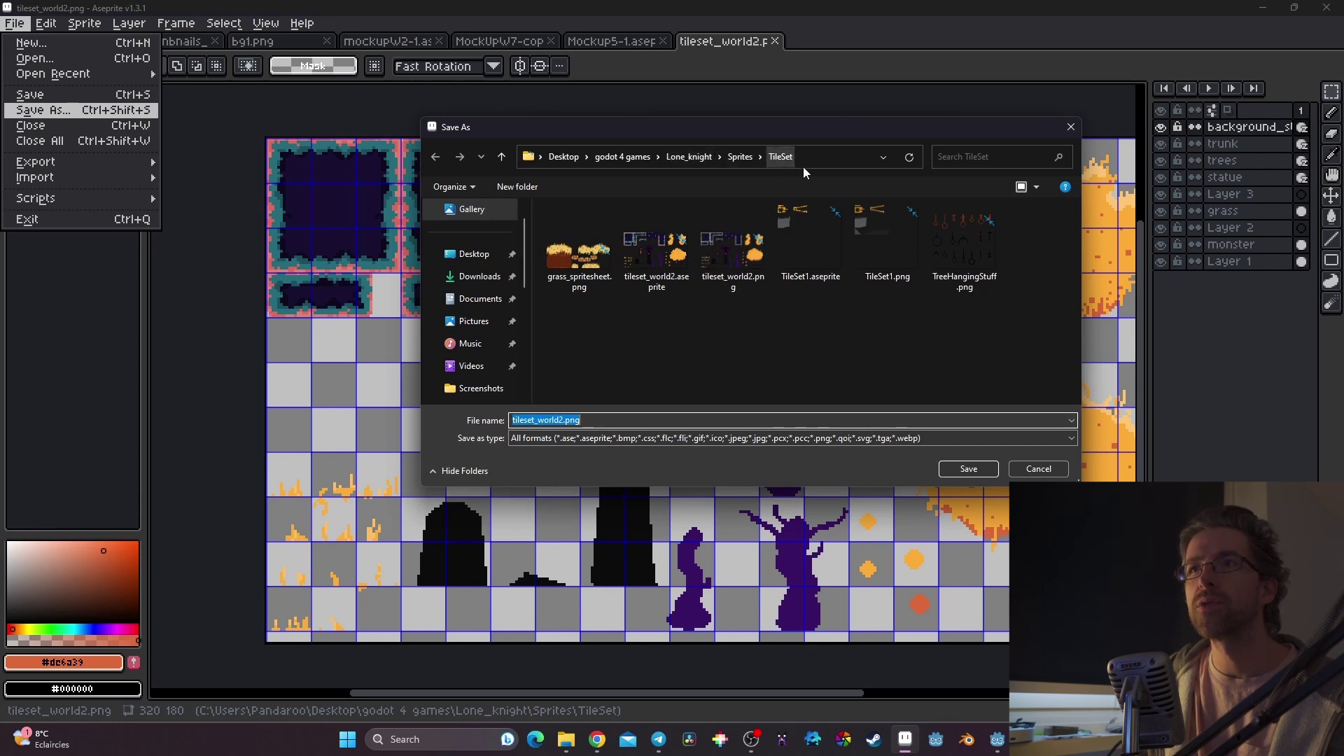
left_click(1041, 468)
key("alt+Tab")
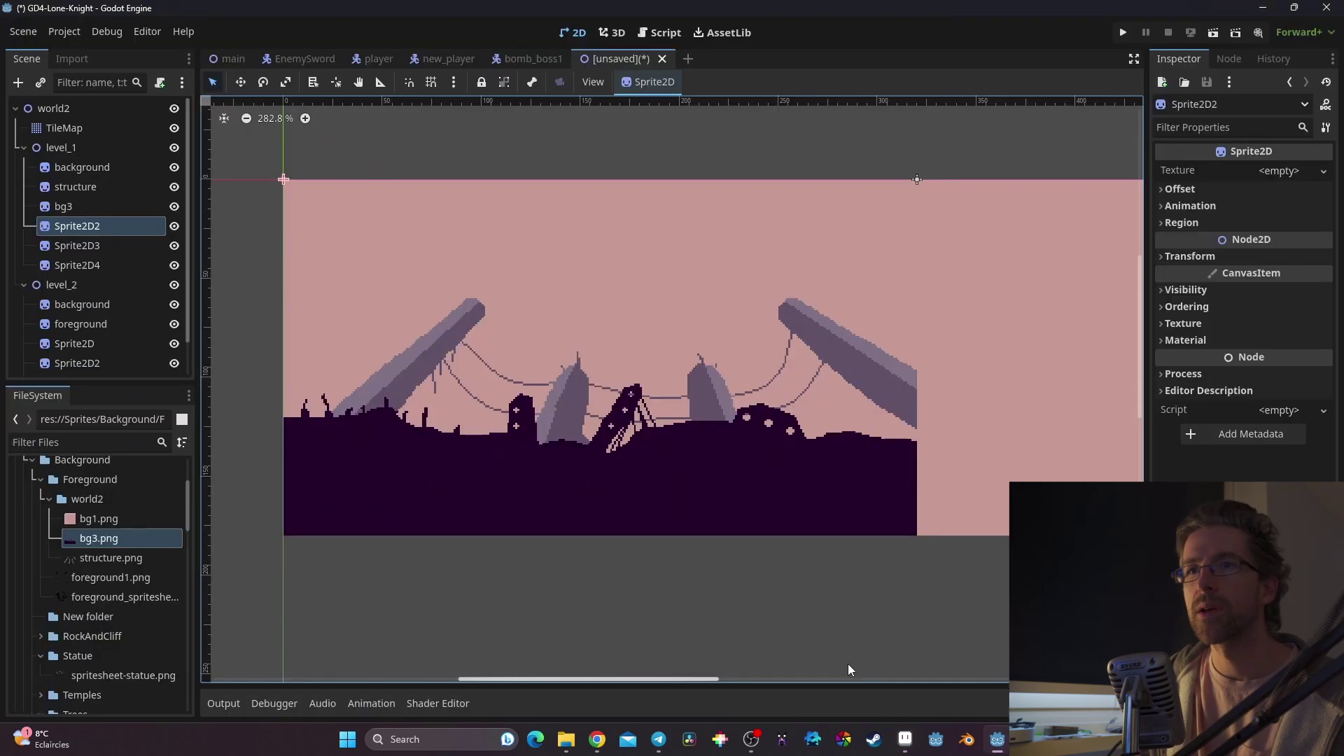
Step: Assign tileset_world2.png from the Sprites/TileSet folder as the texture of level_1's Sprite2D2 node
left_click(32, 462)
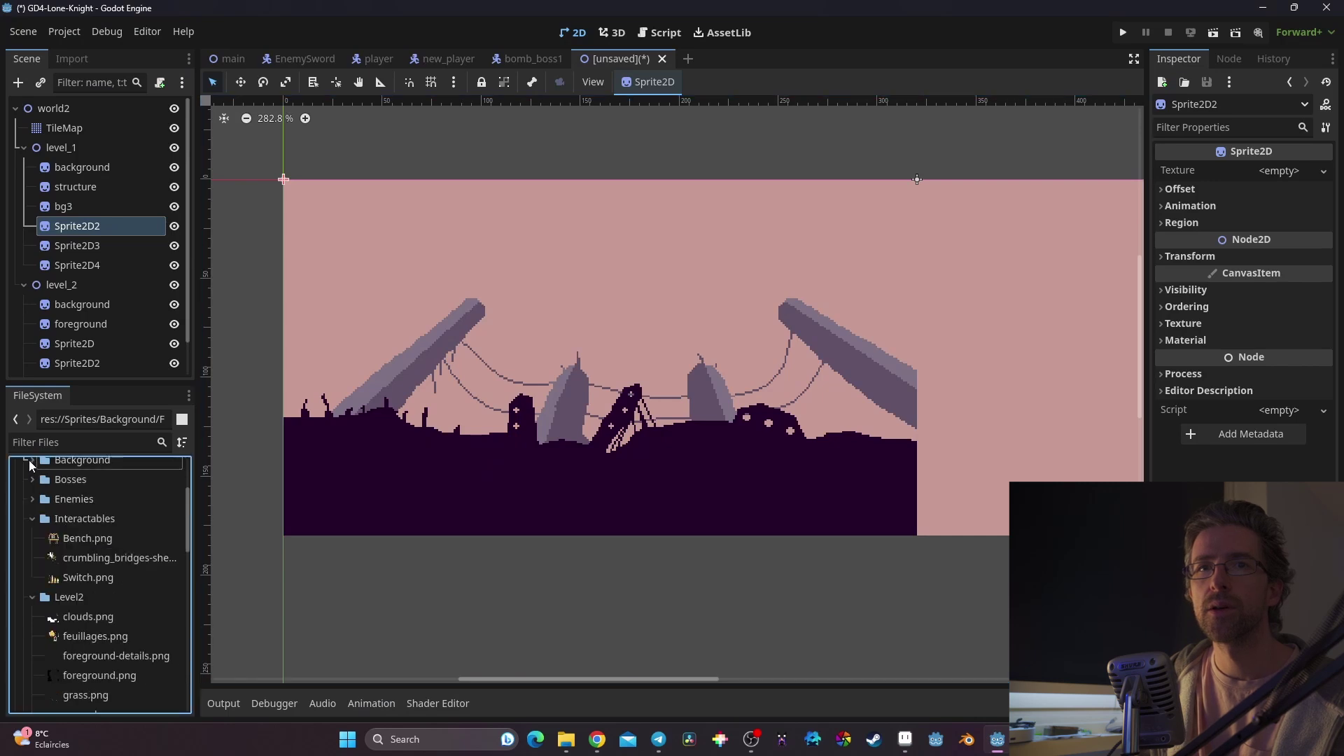
scroll(35, 513, "down", 10)
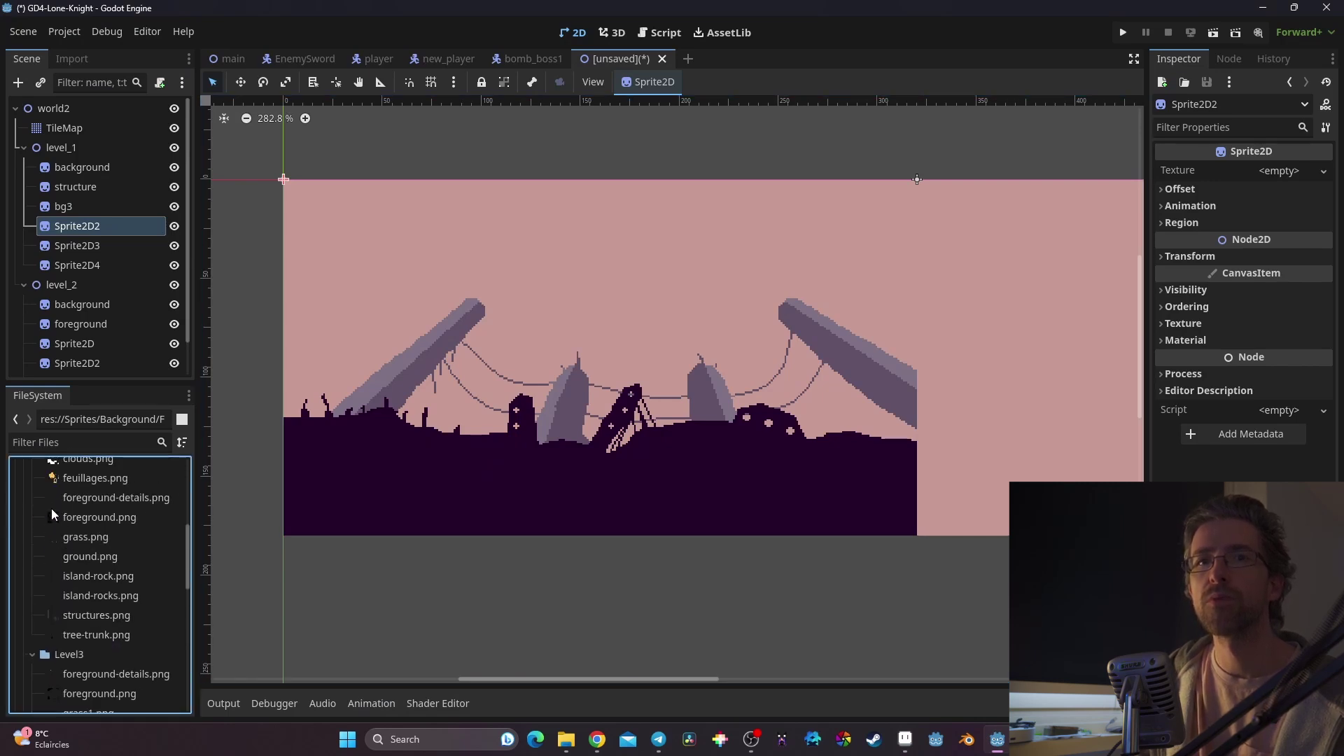
scroll(51, 508, "down", 5)
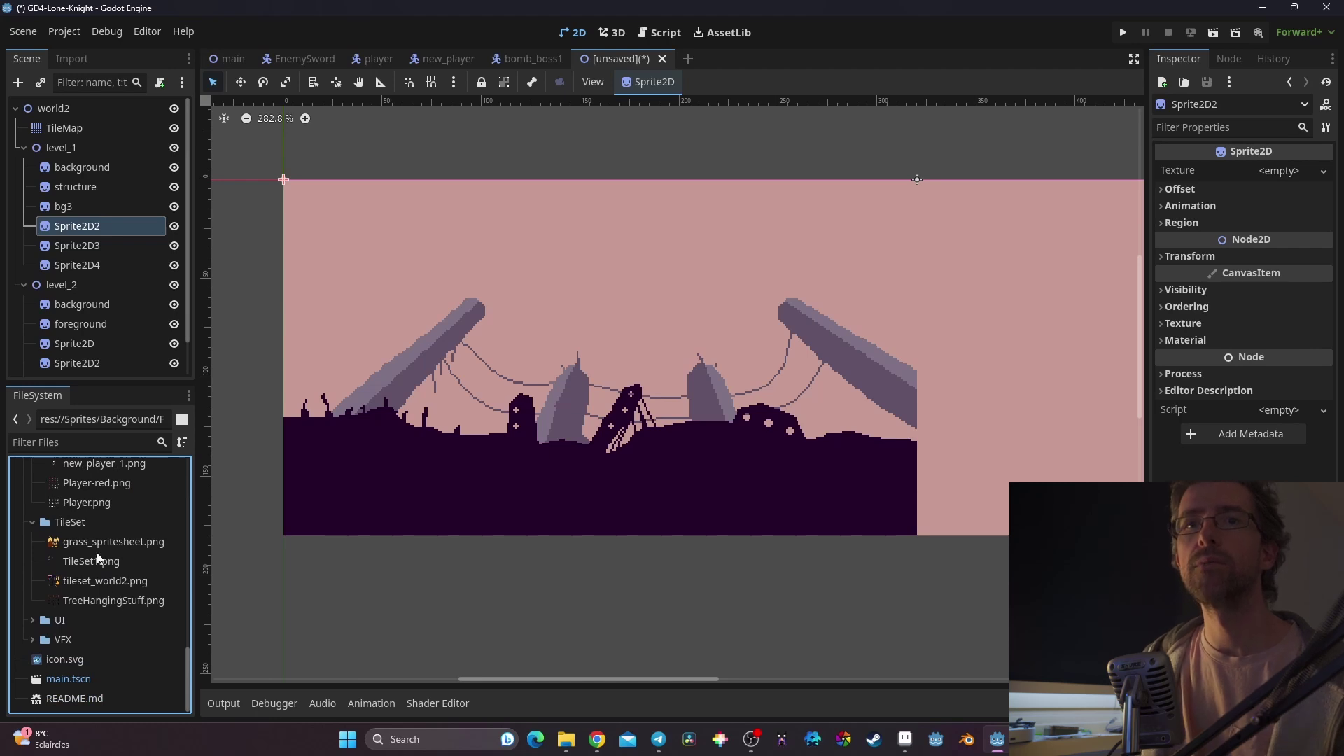
left_click(120, 544)
left_click(123, 560)
left_click(105, 582)
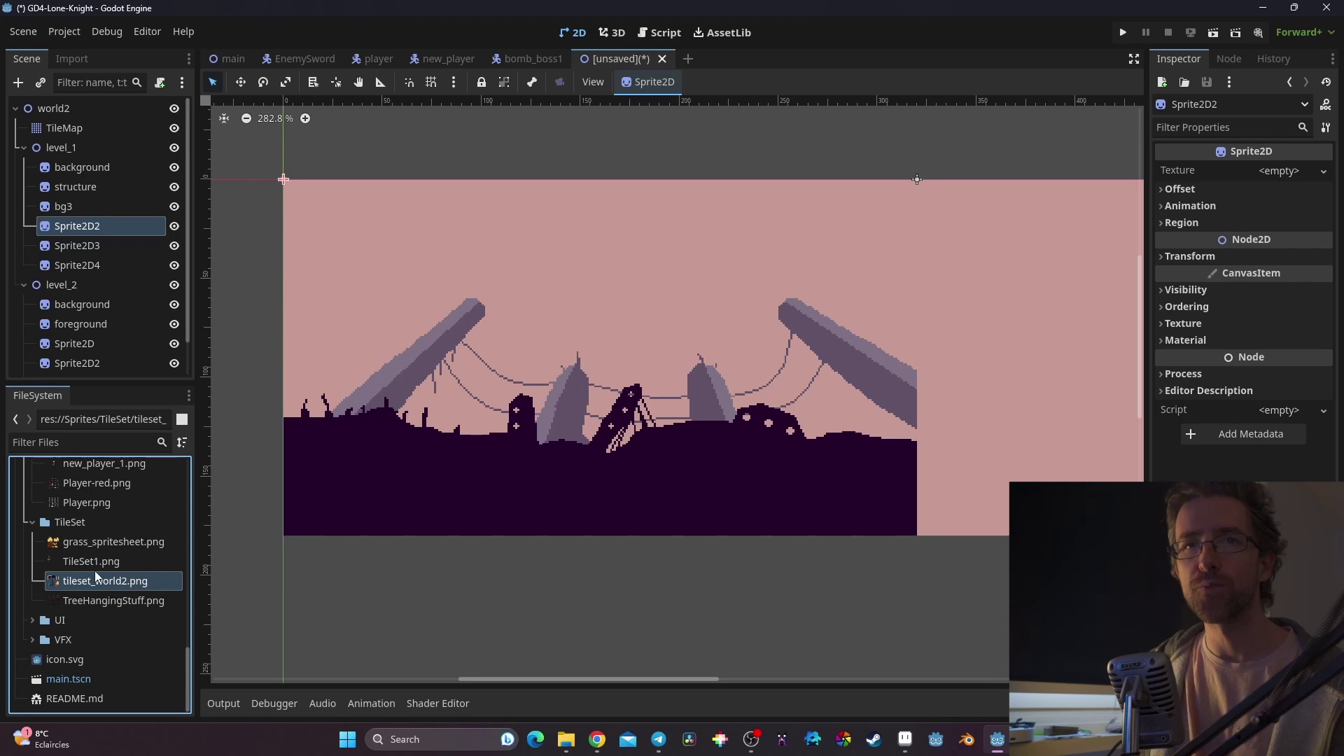
left_click_drag(86, 586, 1292, 175)
middle_click_drag(598, 389, 1035, 546)
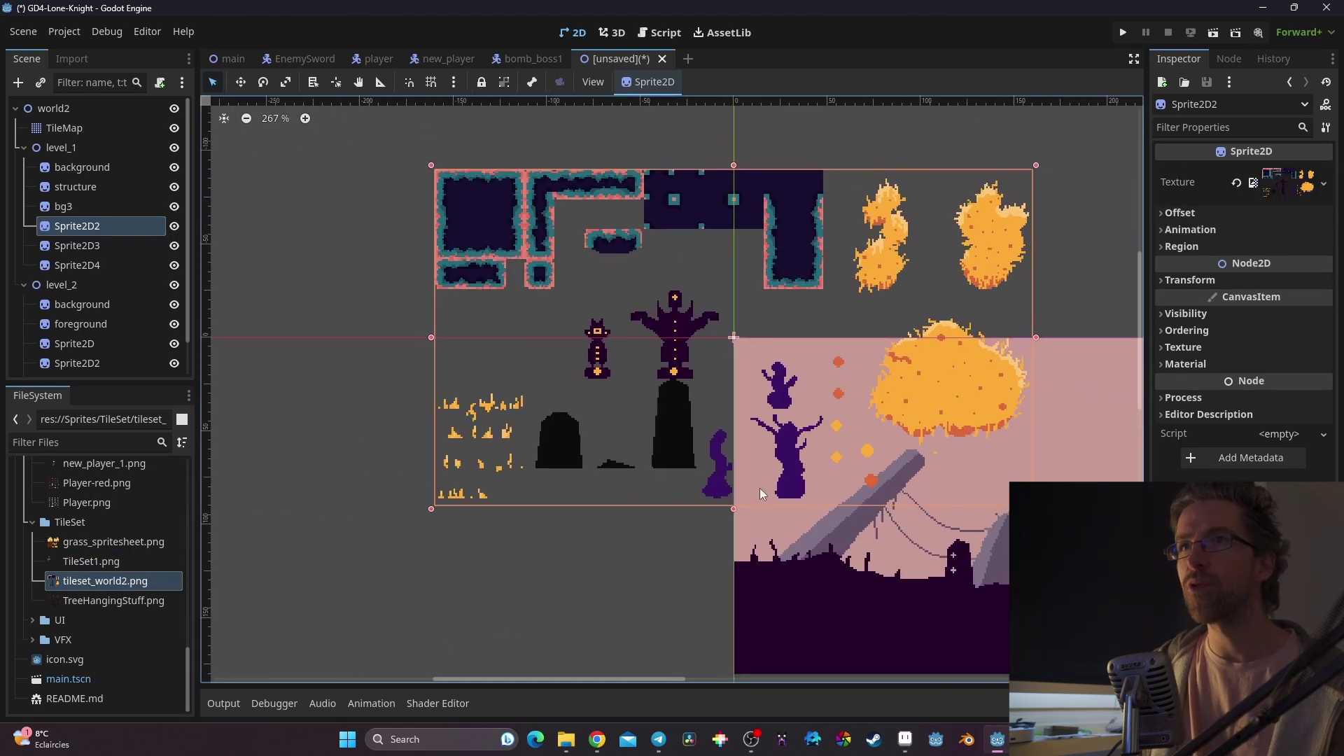
scroll(527, 241, "down", 1)
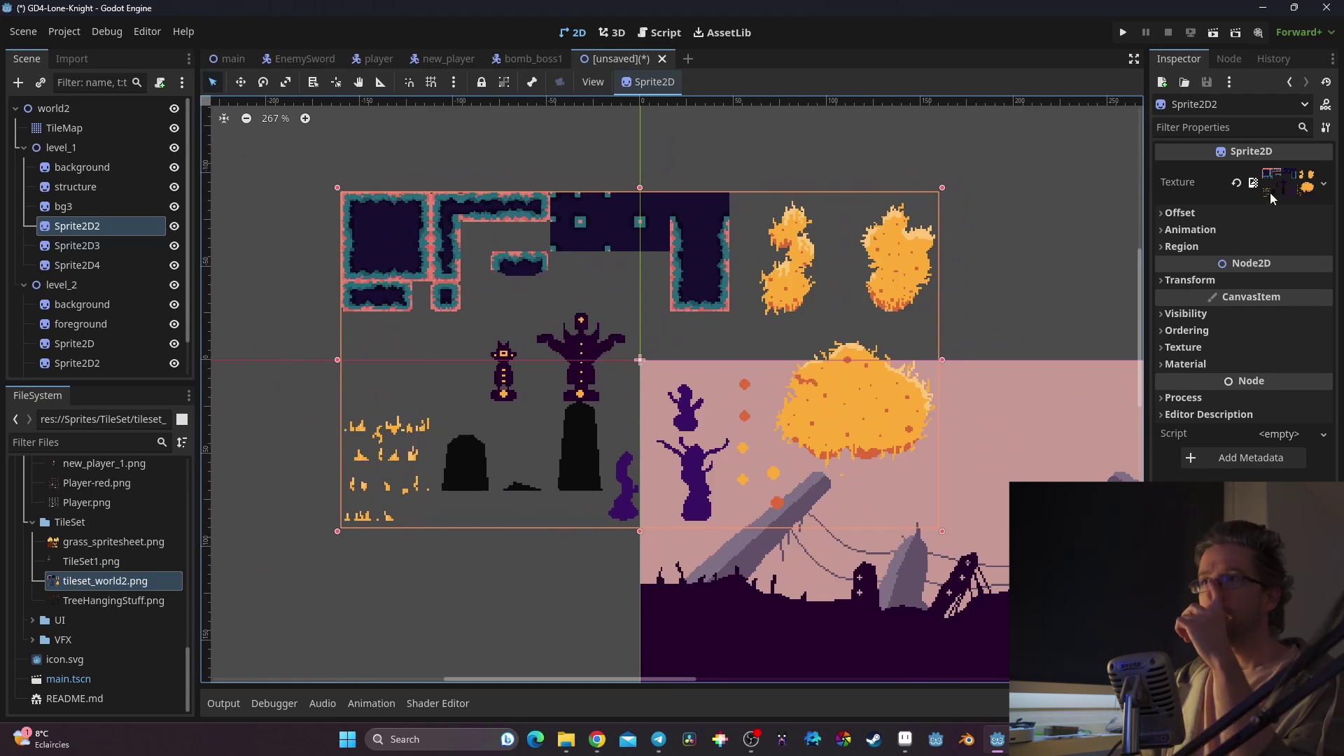
Step: Enable Region on Sprite2D2 and frame the large statue with raised arms in a region of about 54 × 54 px
left_click(1232, 246)
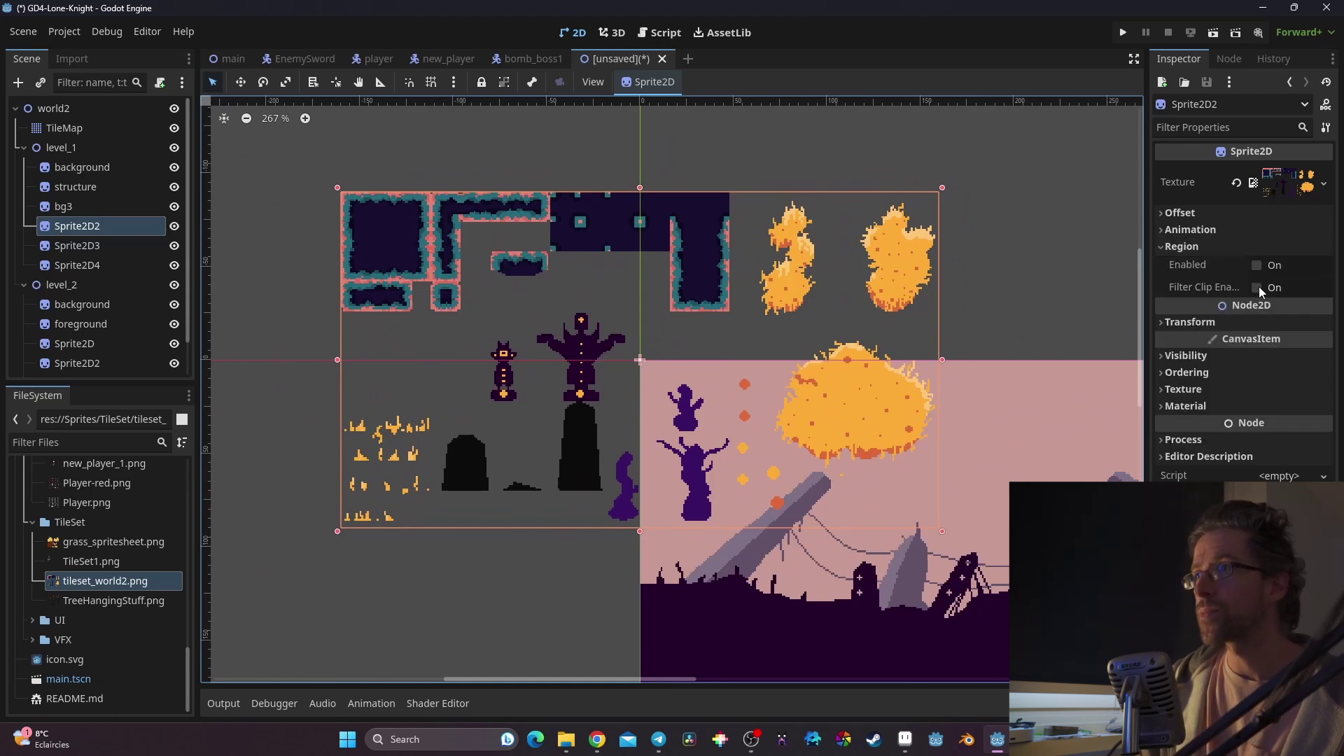
left_click(1256, 266)
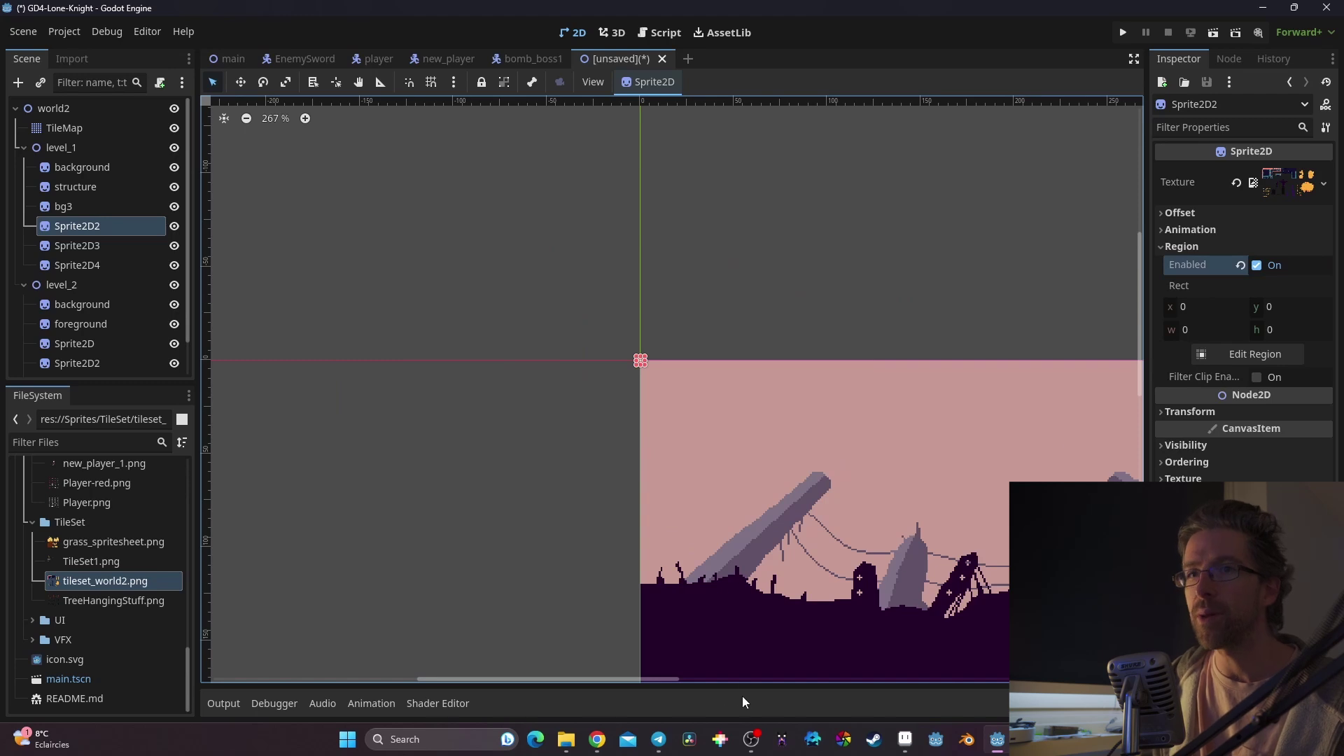
left_click(1248, 354)
scroll(648, 414, "up", 4)
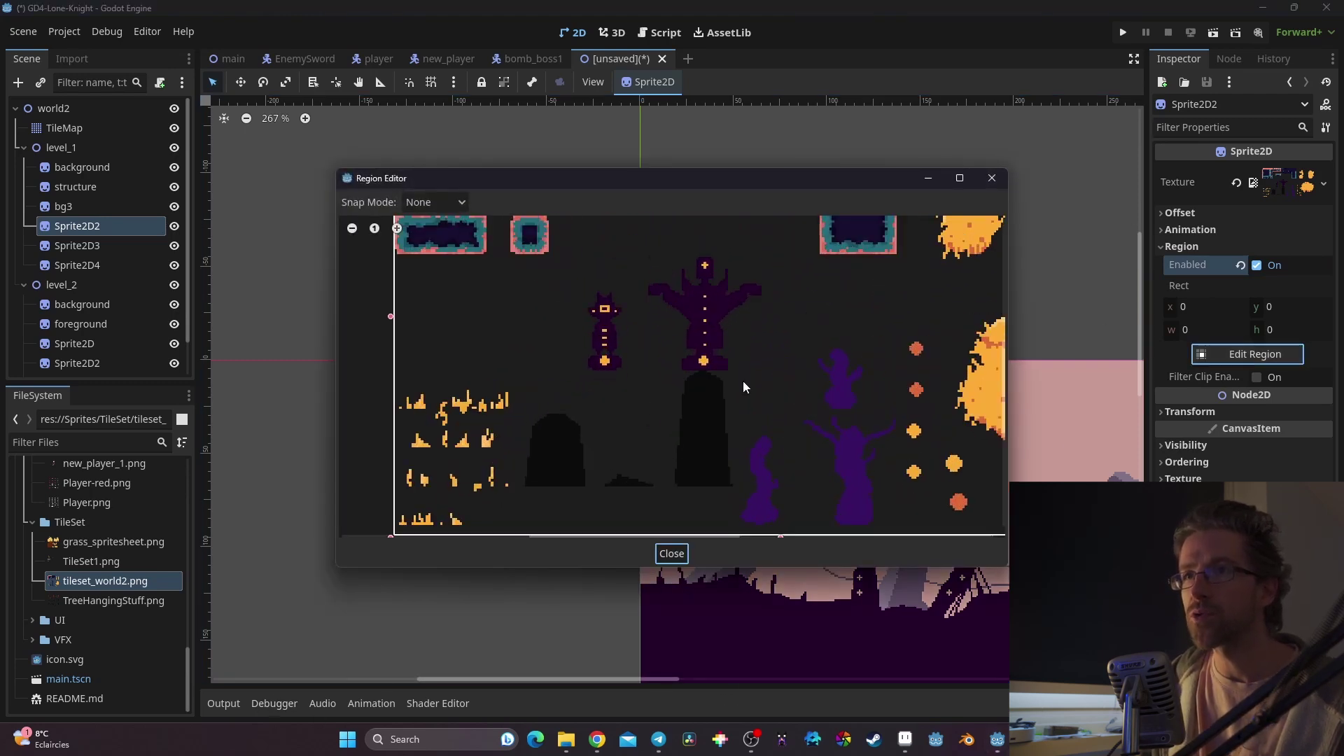
left_click_drag(779, 236, 642, 373)
scroll(724, 358, "up", 3)
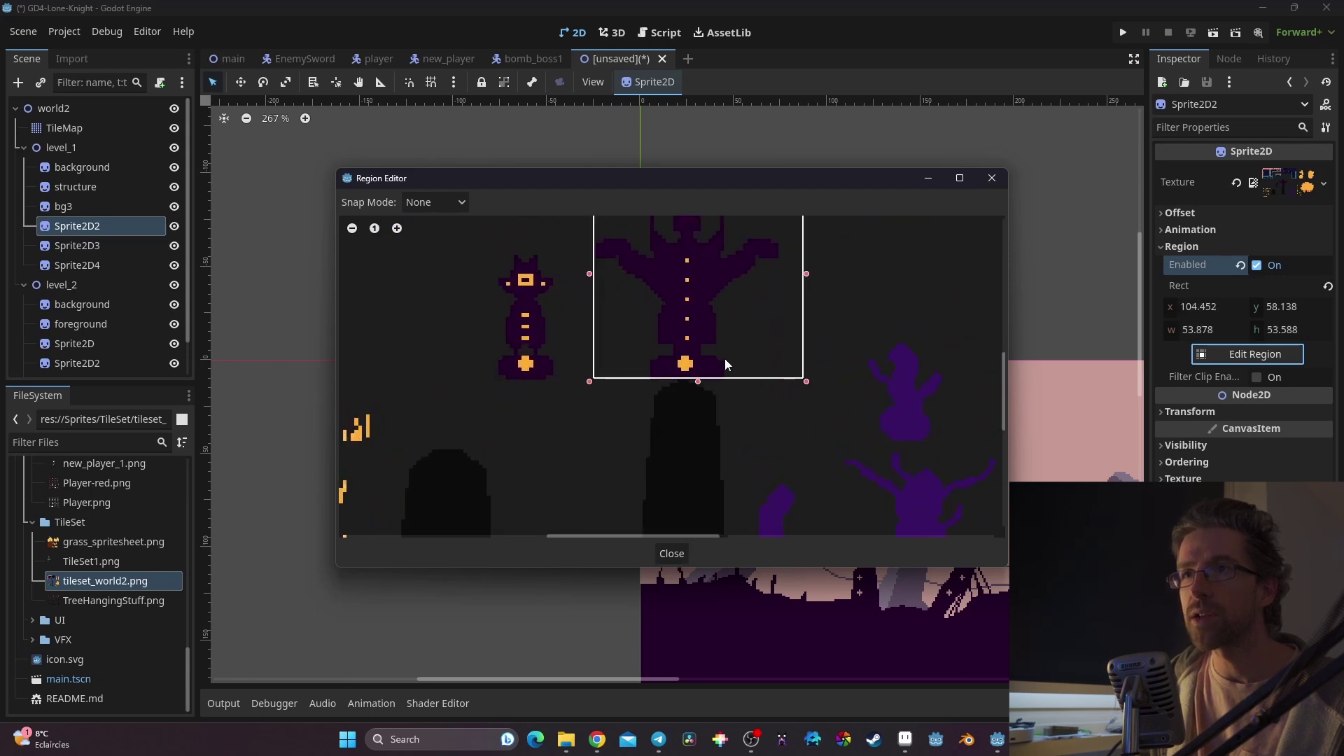
left_click(672, 555)
Step: Rename level_1's Sprite2D2 node, which shows the large statue, to statue_1
middle_click_drag(734, 381, 505, 280)
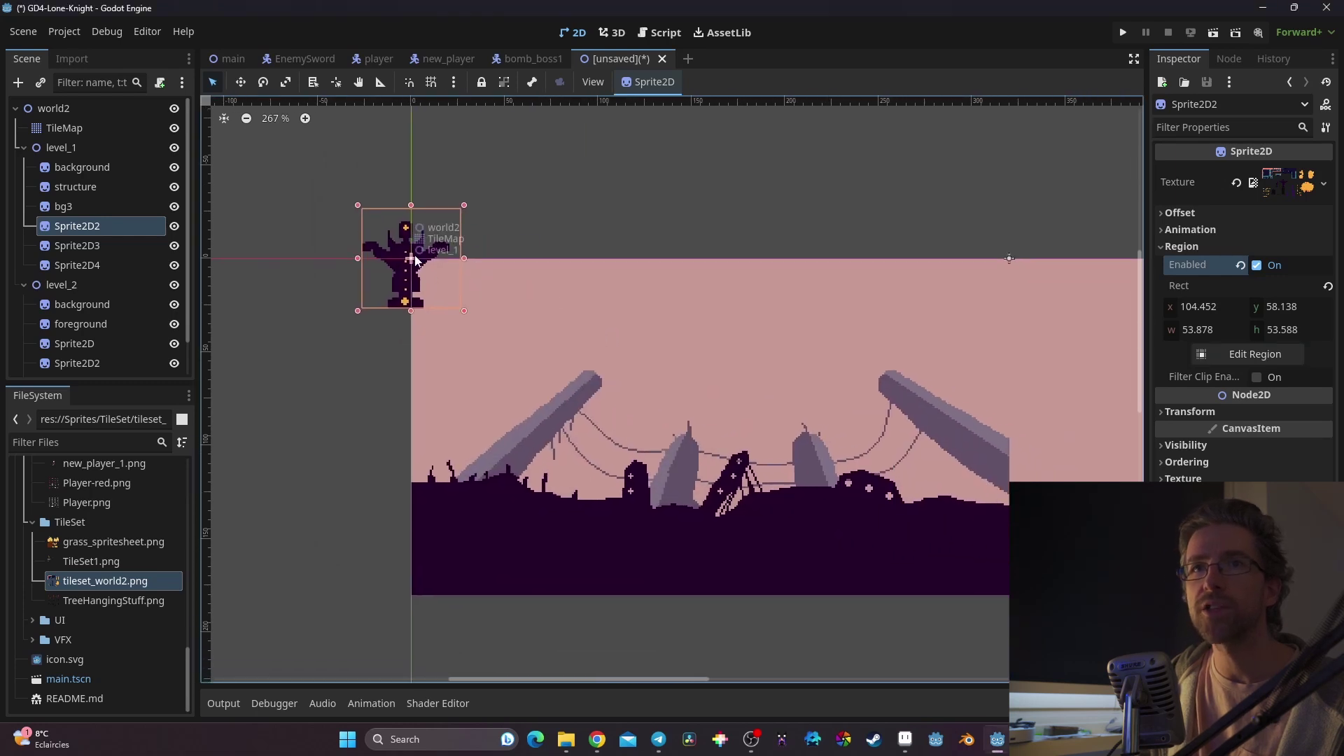
left_click(83, 226)
left_click(83, 226)
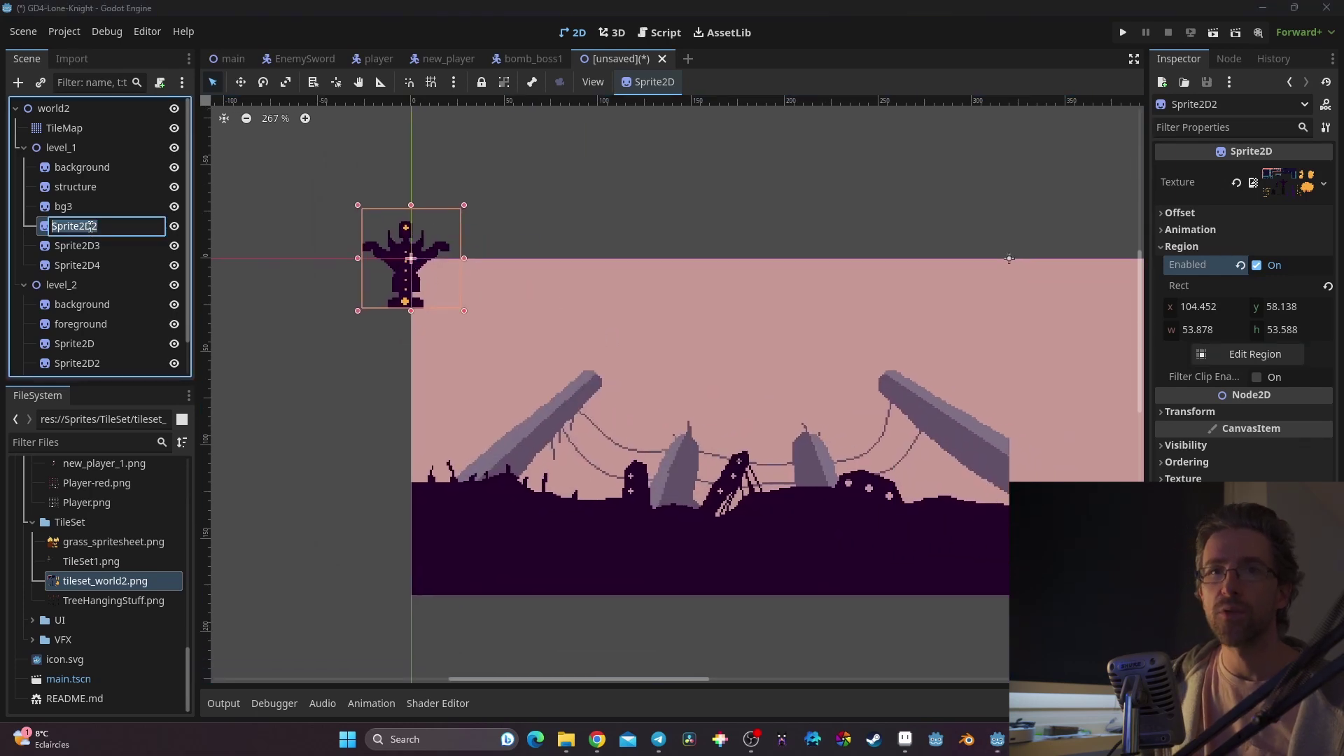
type("statue_1")
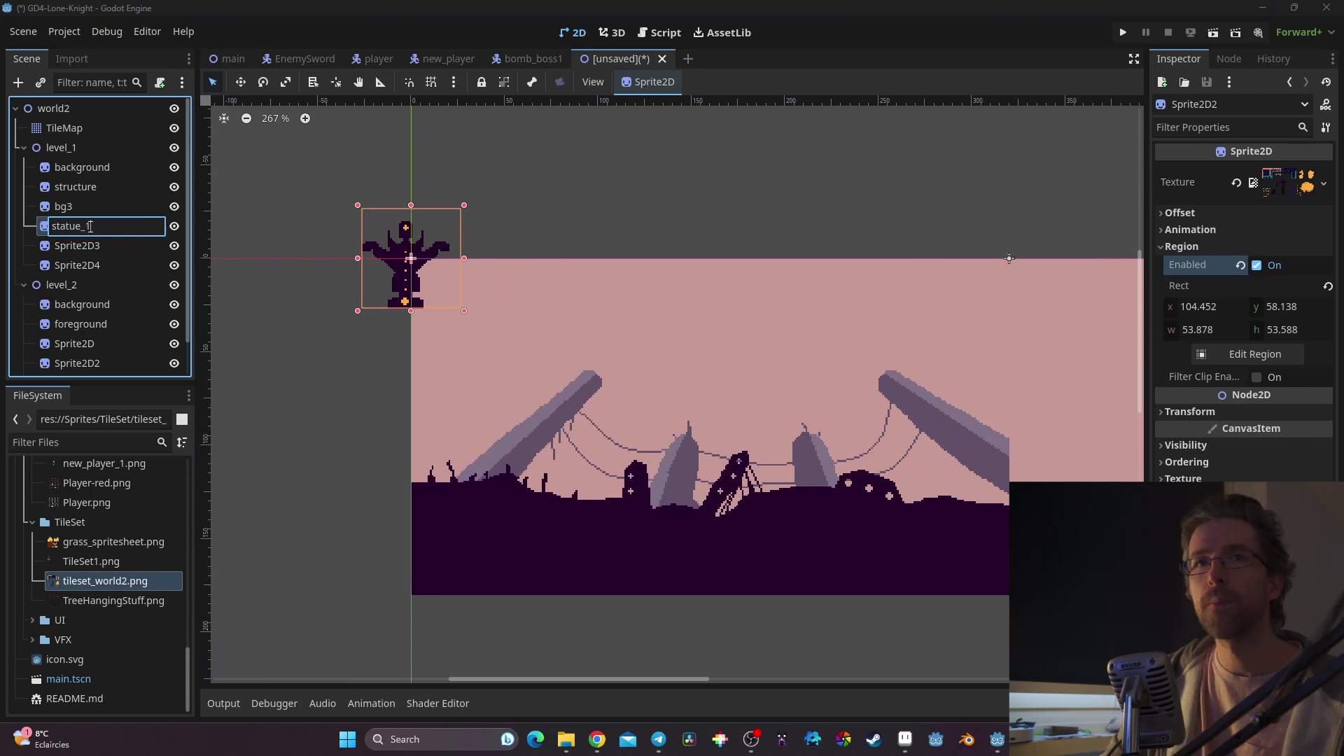
key("Return")
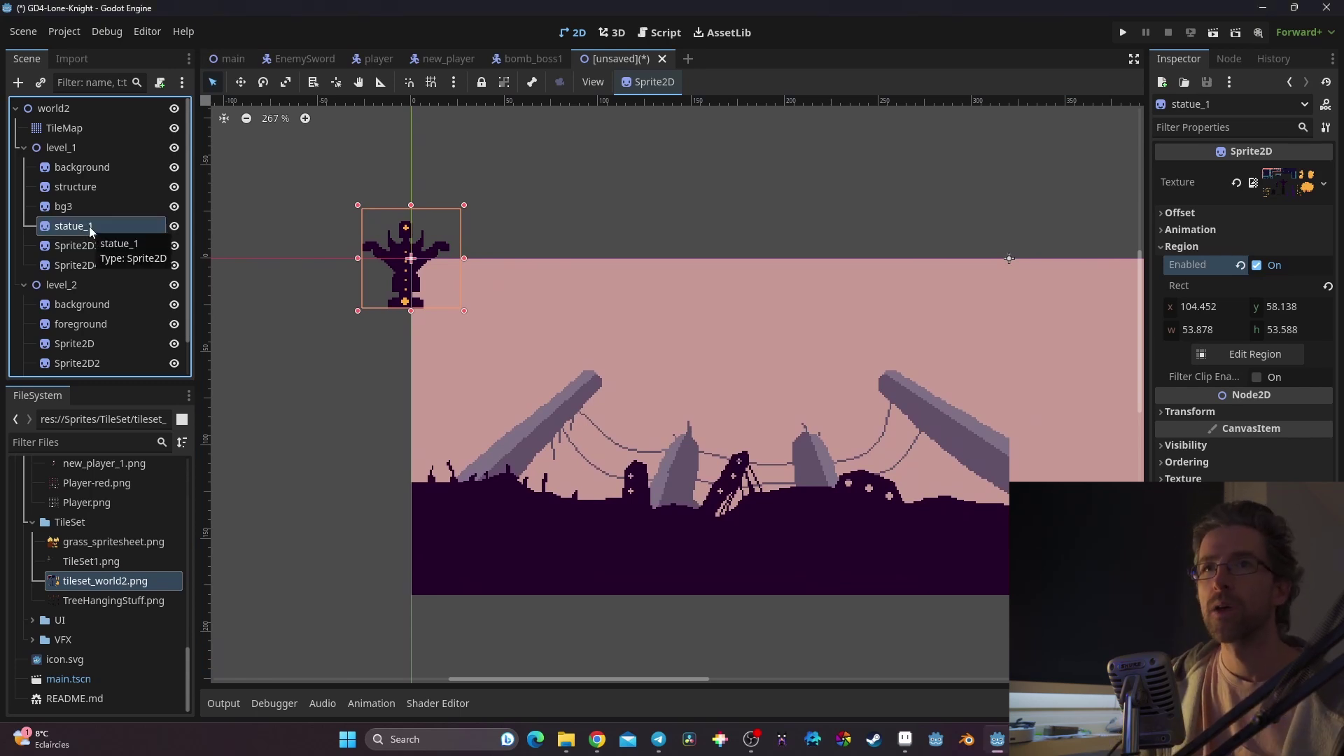
Step: Move statue_1 onto the dark ground, in front of the short pillar just left of the right-hand slanted beam
left_click(240, 82)
left_click_drag(389, 255, 806, 436)
left_click(93, 247)
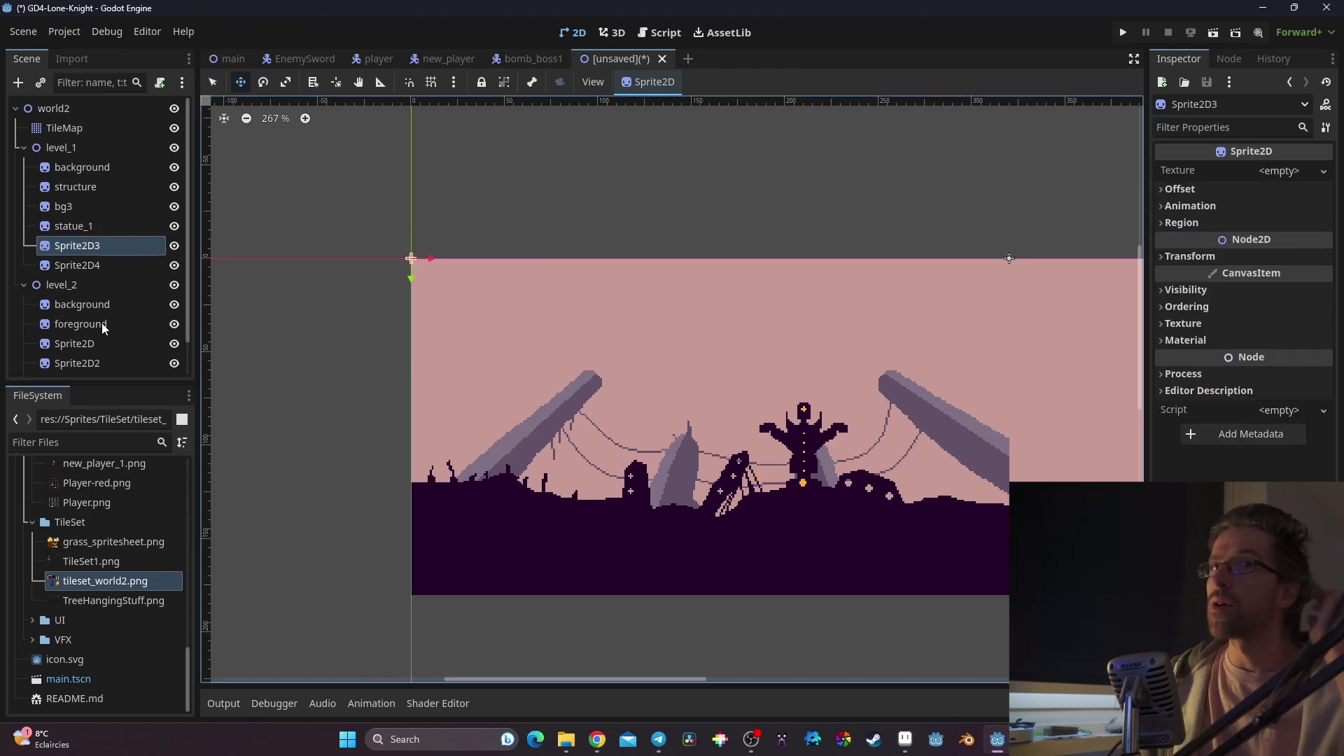
Step: Duplicate statue_1 and set the texture region of the copy, statue_2, around the small horned statue
left_click(74, 227)
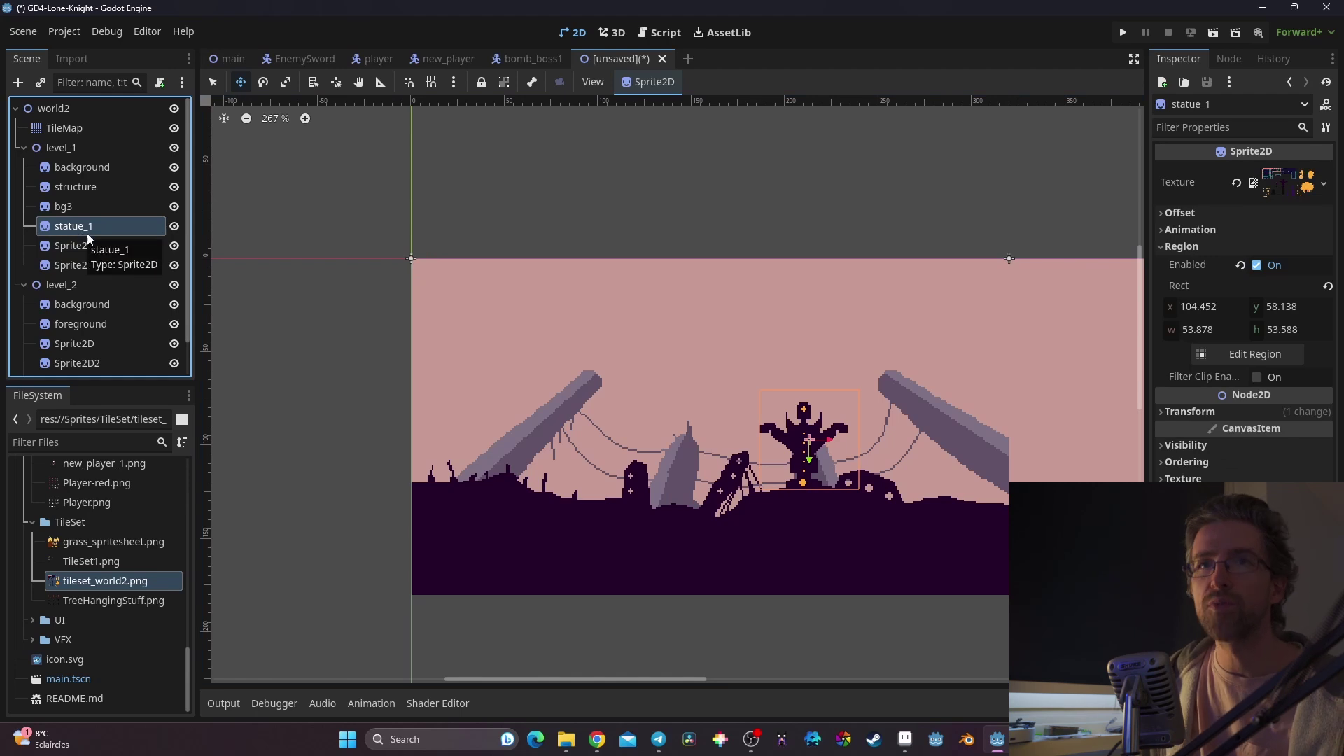
key("ctrl+d")
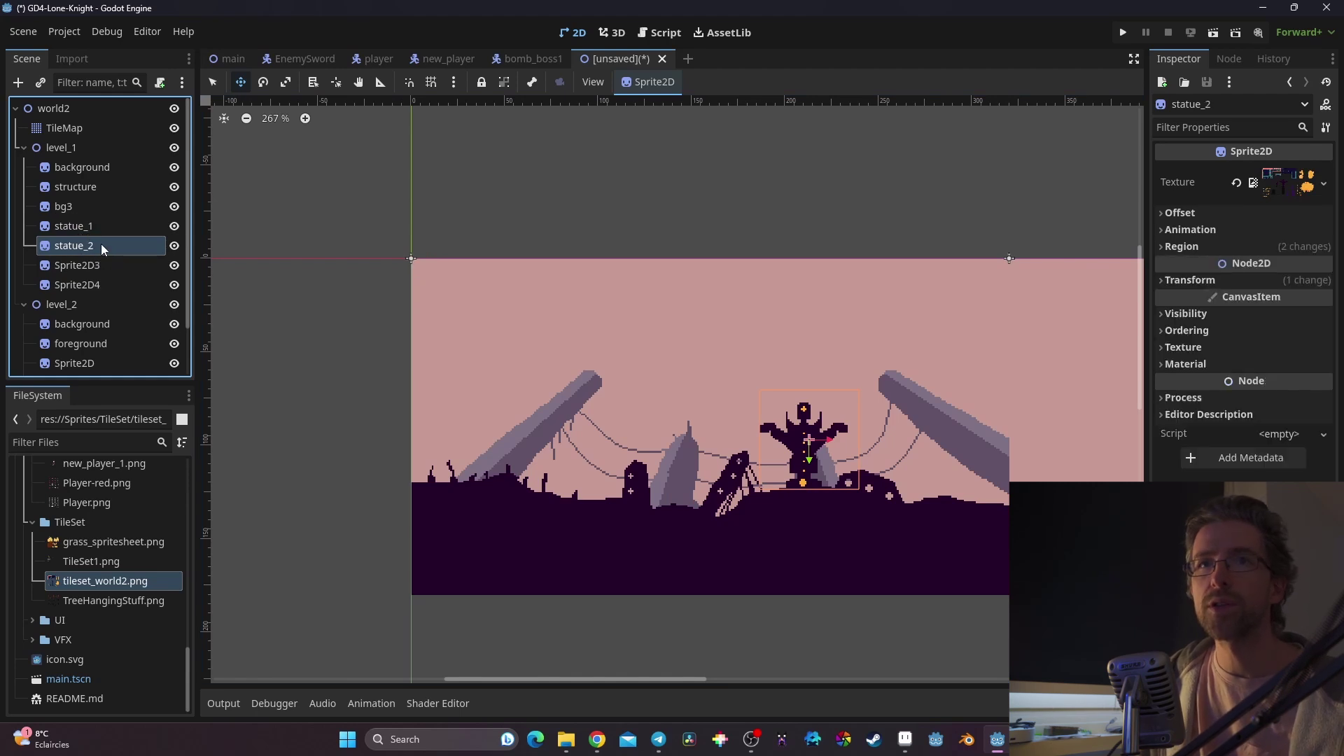
left_click(1202, 245)
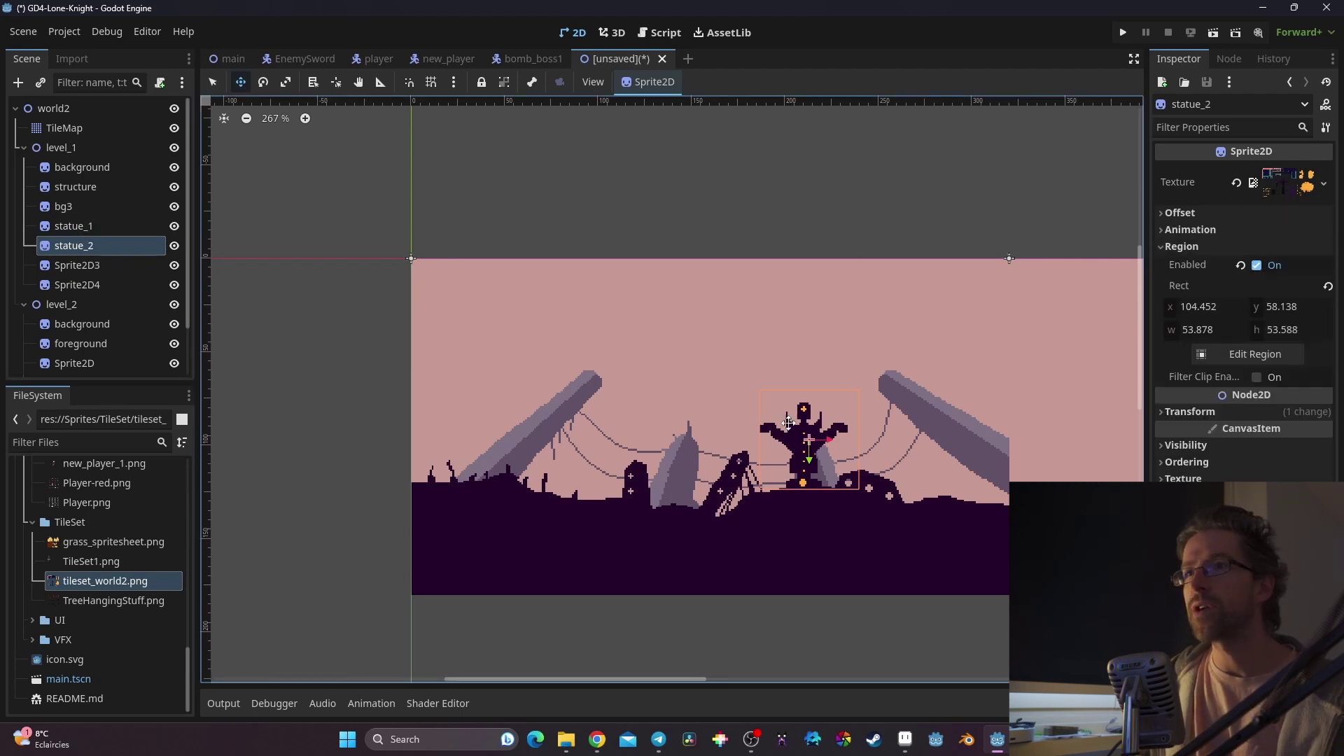
left_click(1250, 352)
scroll(547, 393, "down", 3)
left_click_drag(502, 327, 612, 481)
left_click(671, 554)
Step: Move statue_2 onto the dark ground, just left of the rounded silhouette beside the middle-left pillar
scroll(799, 477, "up", 2)
left_click_drag(820, 430, 545, 462)
middle_click_drag(683, 460, 782, 448)
Step: Assign tileset_world2.png as the texture of level_1's Sprite2D3 node and enable its Region option
left_click(110, 266)
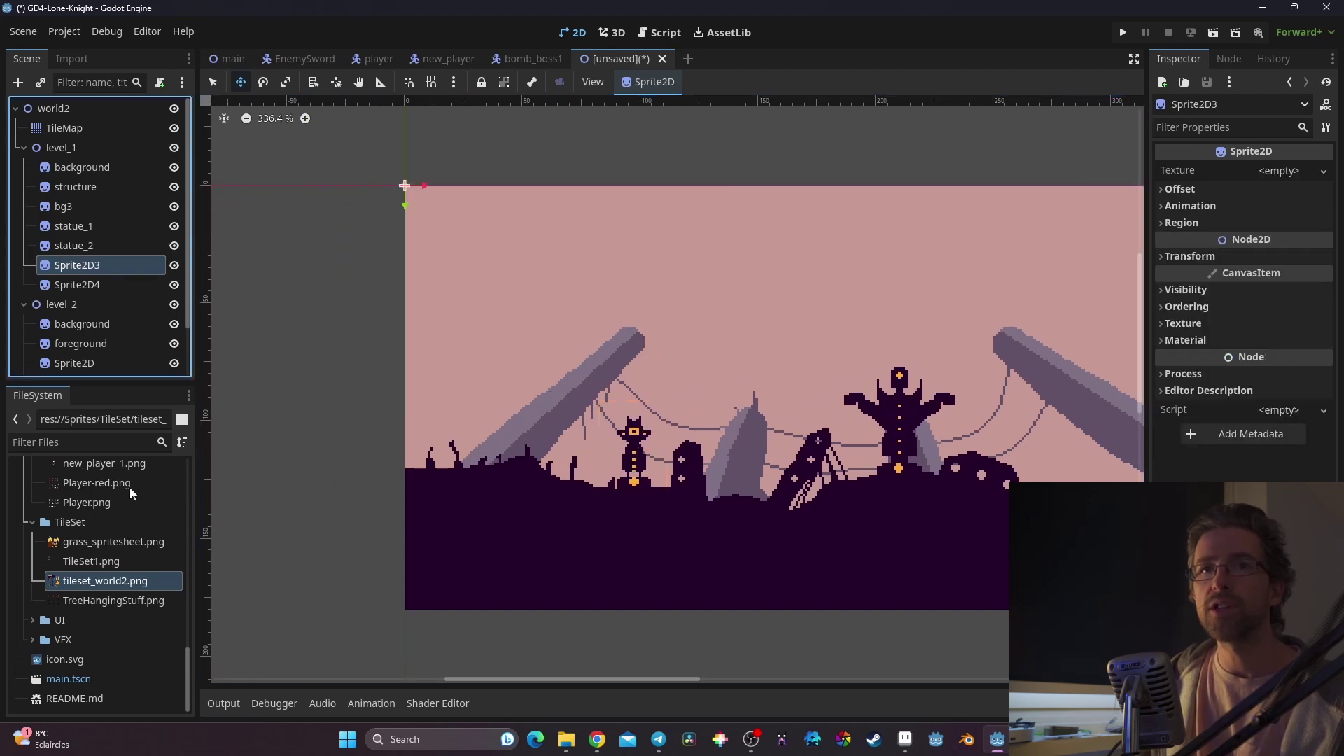
left_click_drag(102, 581, 1294, 172)
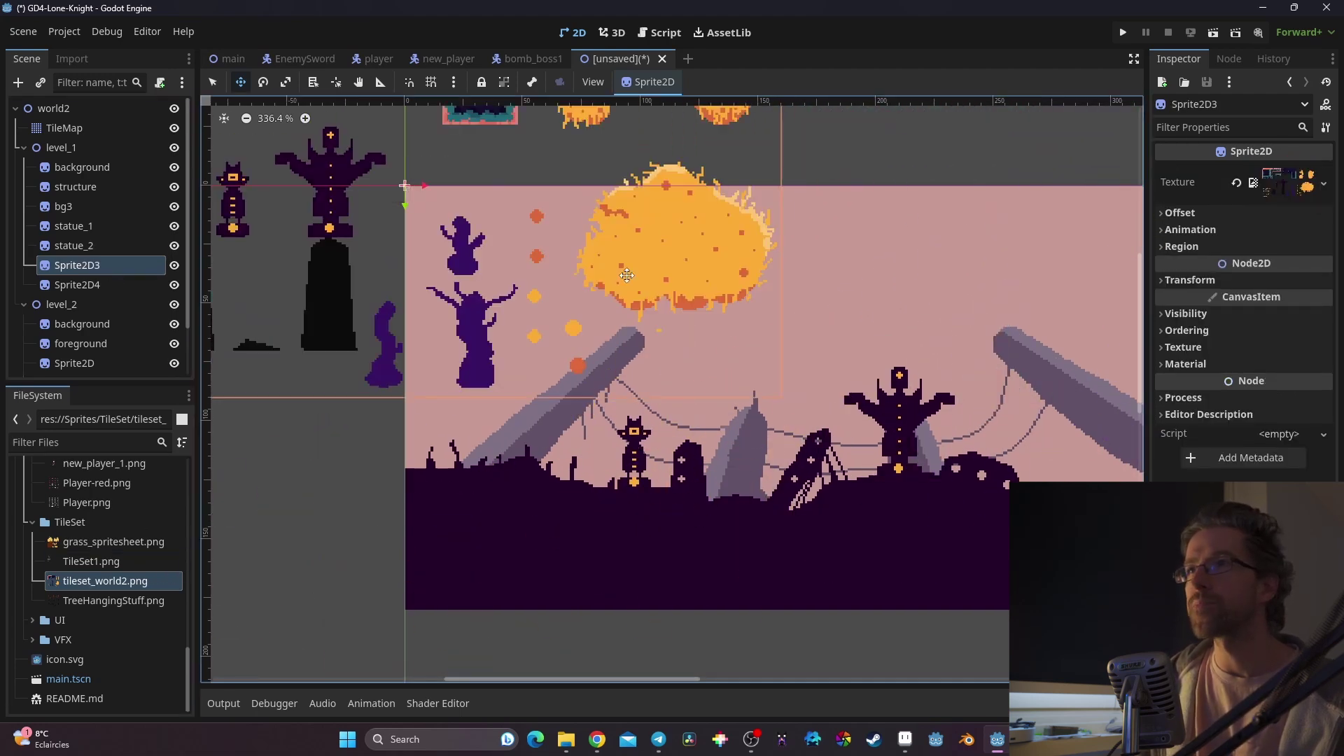
left_click(1221, 246)
left_click(1256, 265)
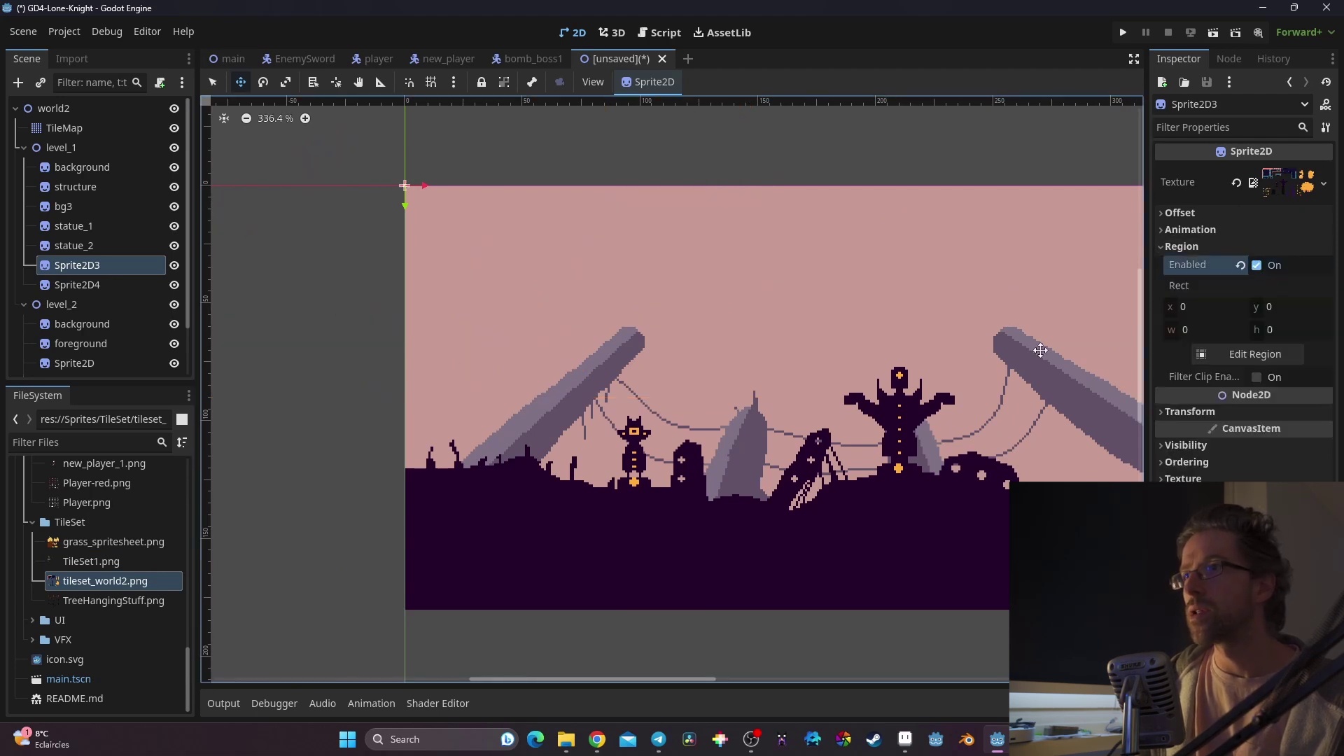
Step: Set Sprite2D3's texture region around the short rounded black stone, about 27 × 43 px
left_click(1247, 354)
middle_click_drag(613, 422, 630, 442)
scroll(627, 432, "down", 5)
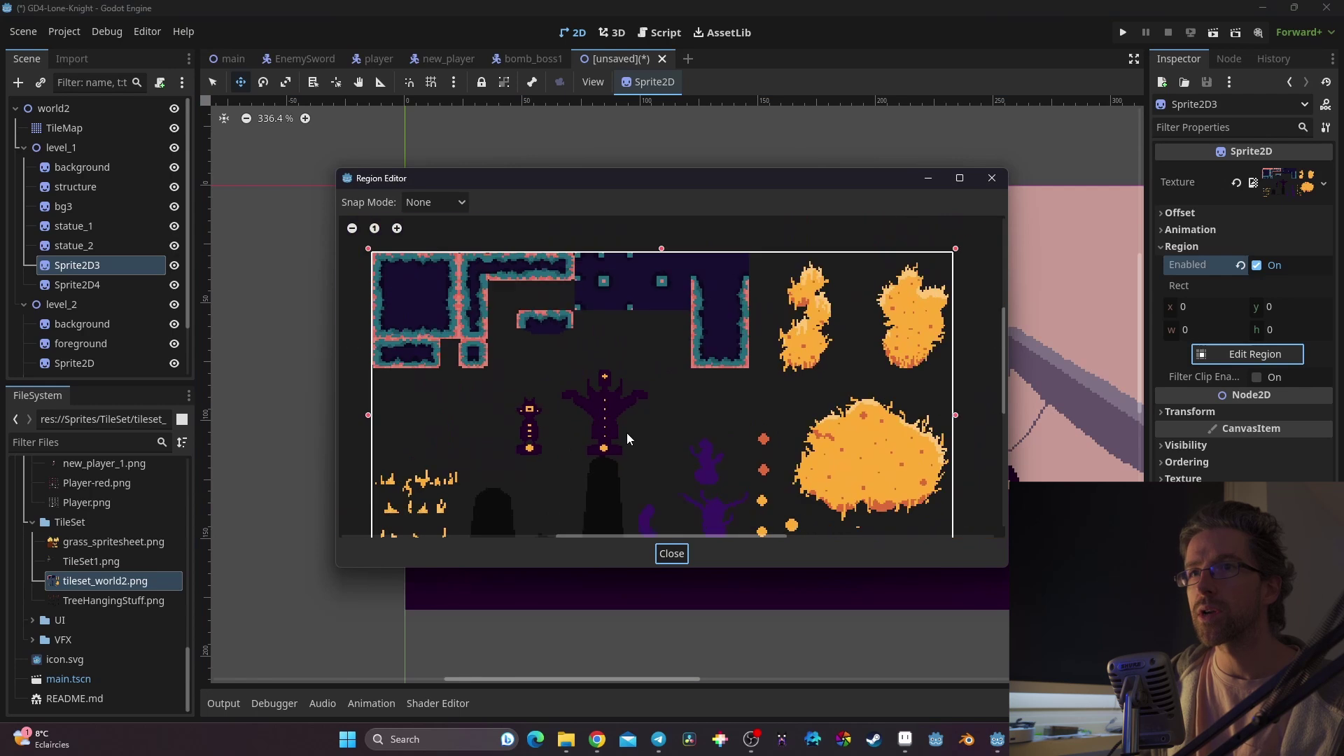
scroll(629, 386, "up", 4)
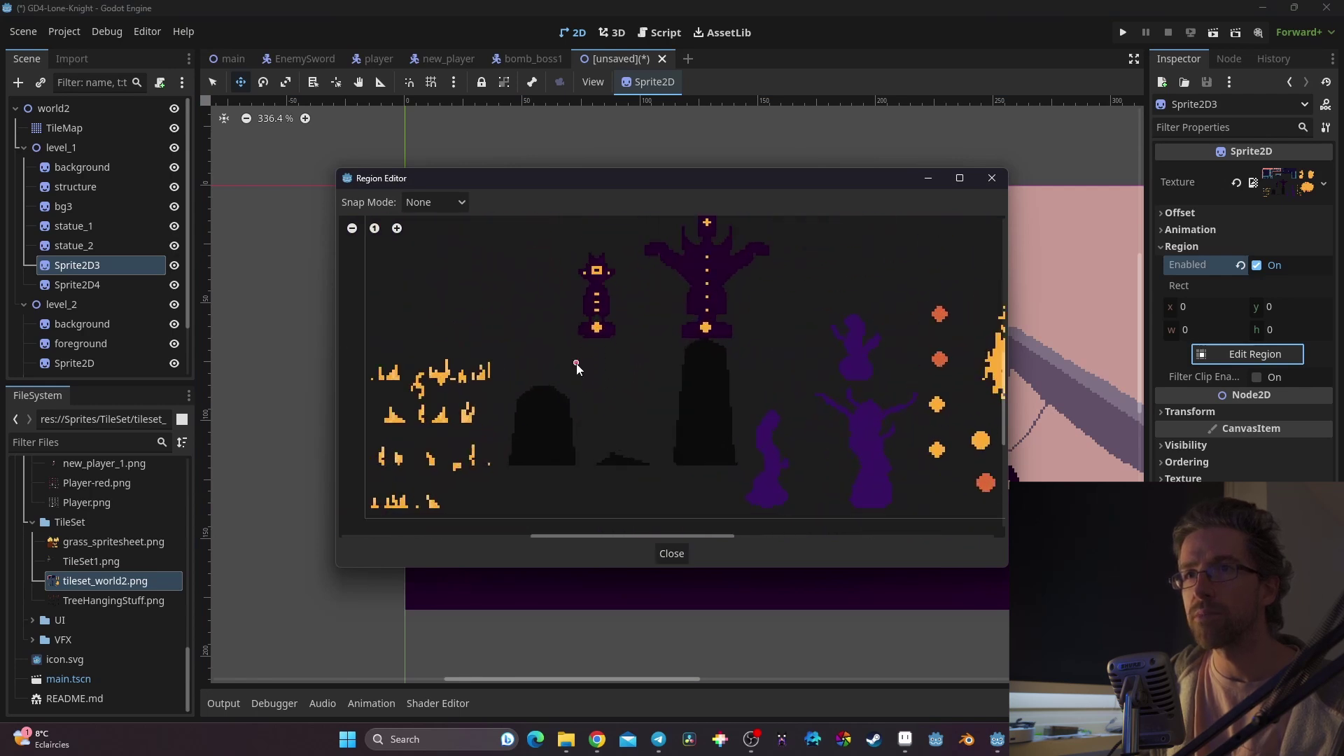
left_click_drag(578, 361, 507, 483)
key("Escape")
Step: Move the stone sprite to the left end of the dark ground and rename it stone_1
left_click_drag(405, 194, 454, 465)
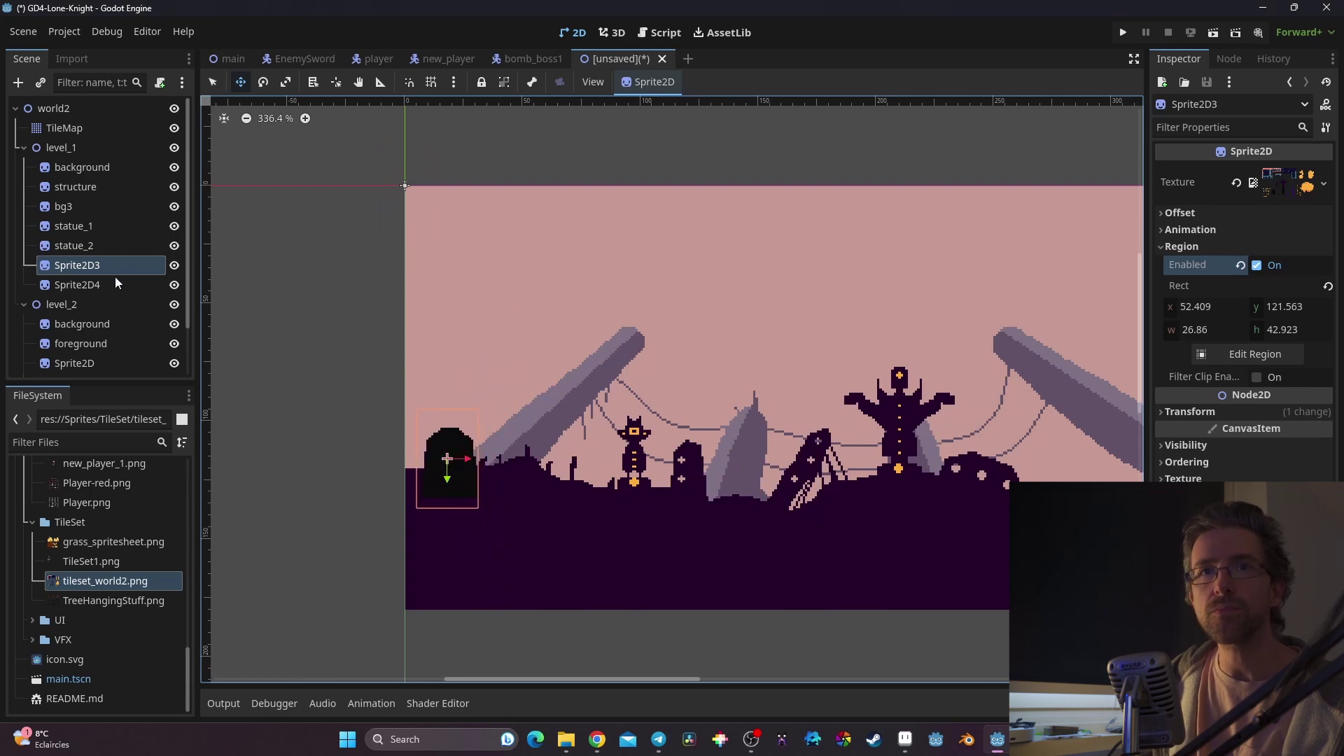
double_click(97, 266)
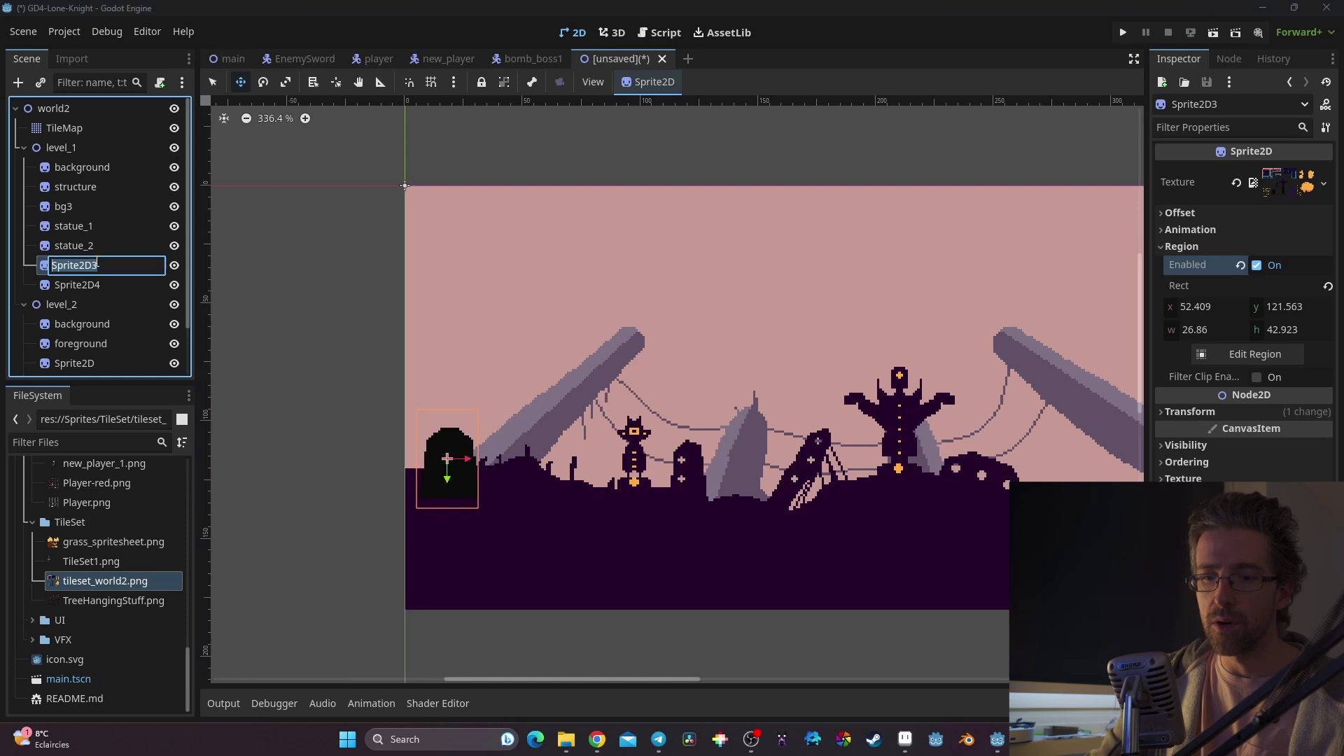
type("stone_1")
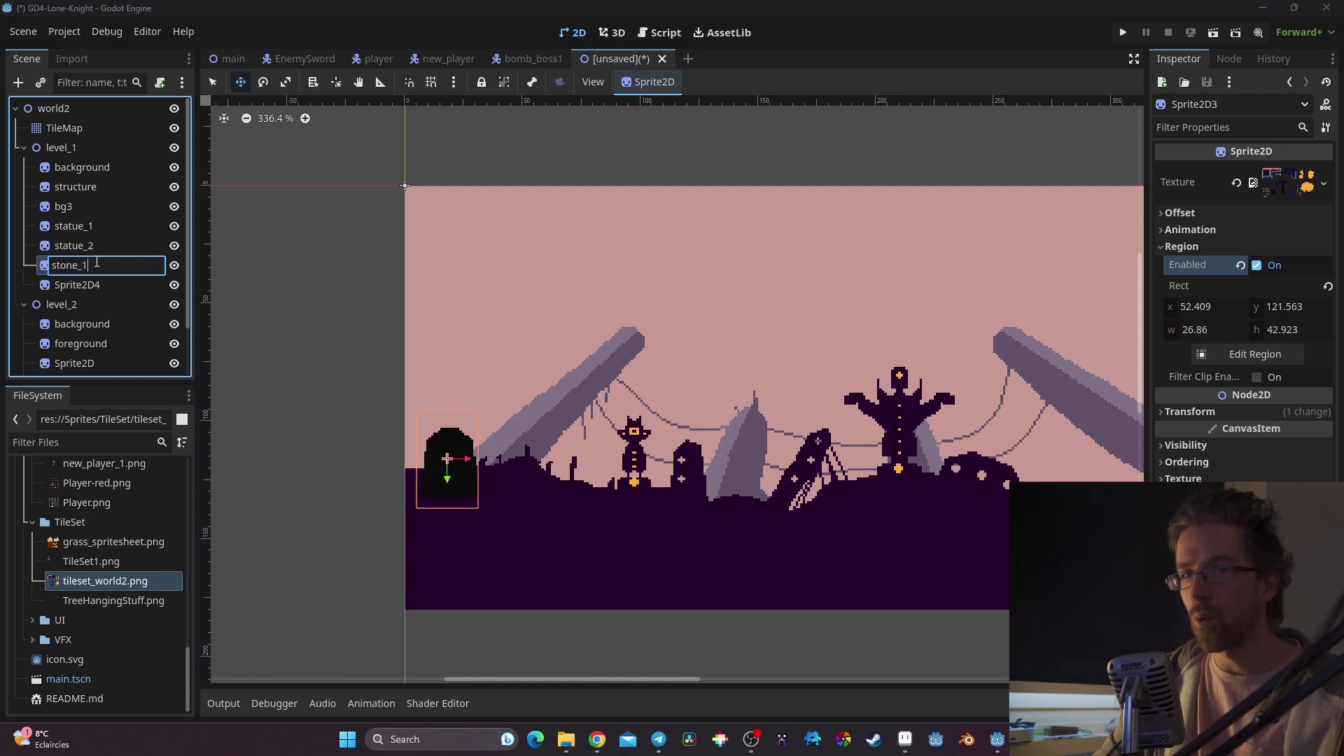
key("Return")
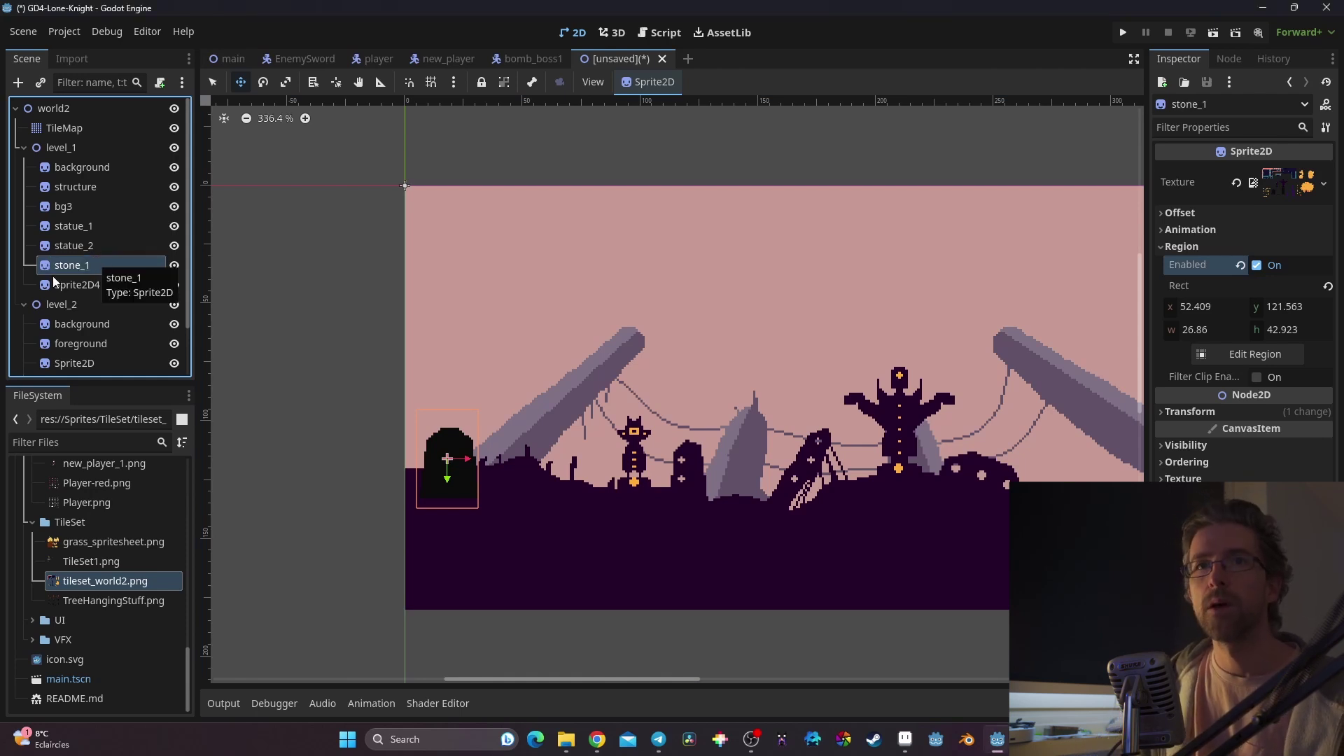
Step: Duplicate stone_1 toward the ground's right end and set the copy's texture region around the tall black stone, about 29 × 52 px
key("ctrl+d")
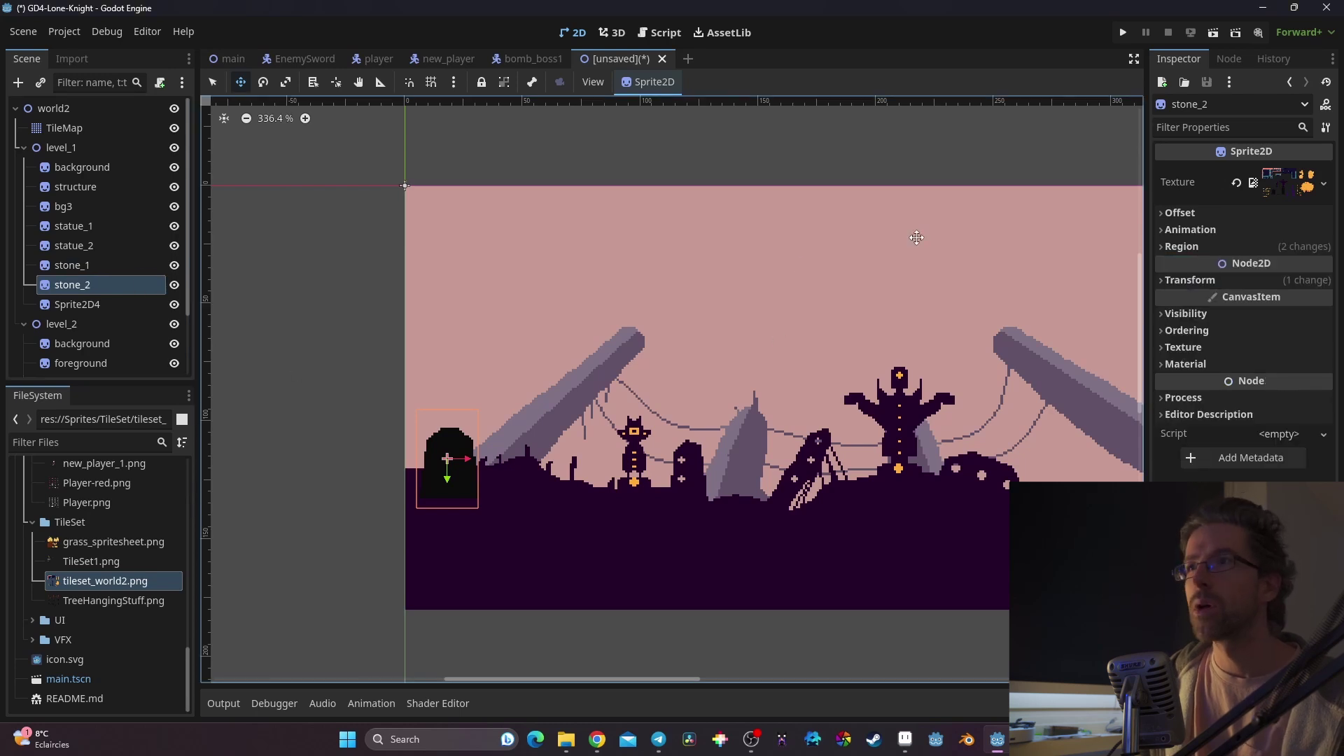
left_click_drag(483, 444, 1098, 455)
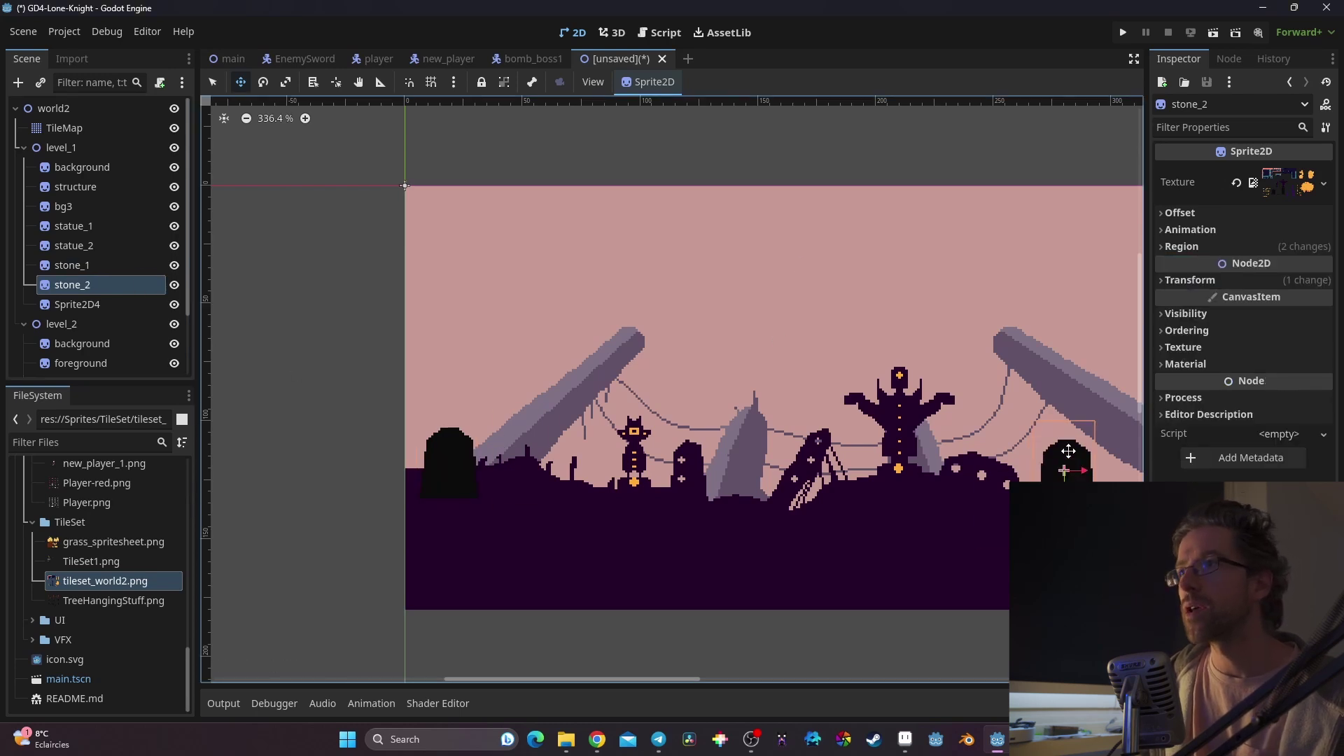
left_click(1229, 245)
left_click(1268, 356)
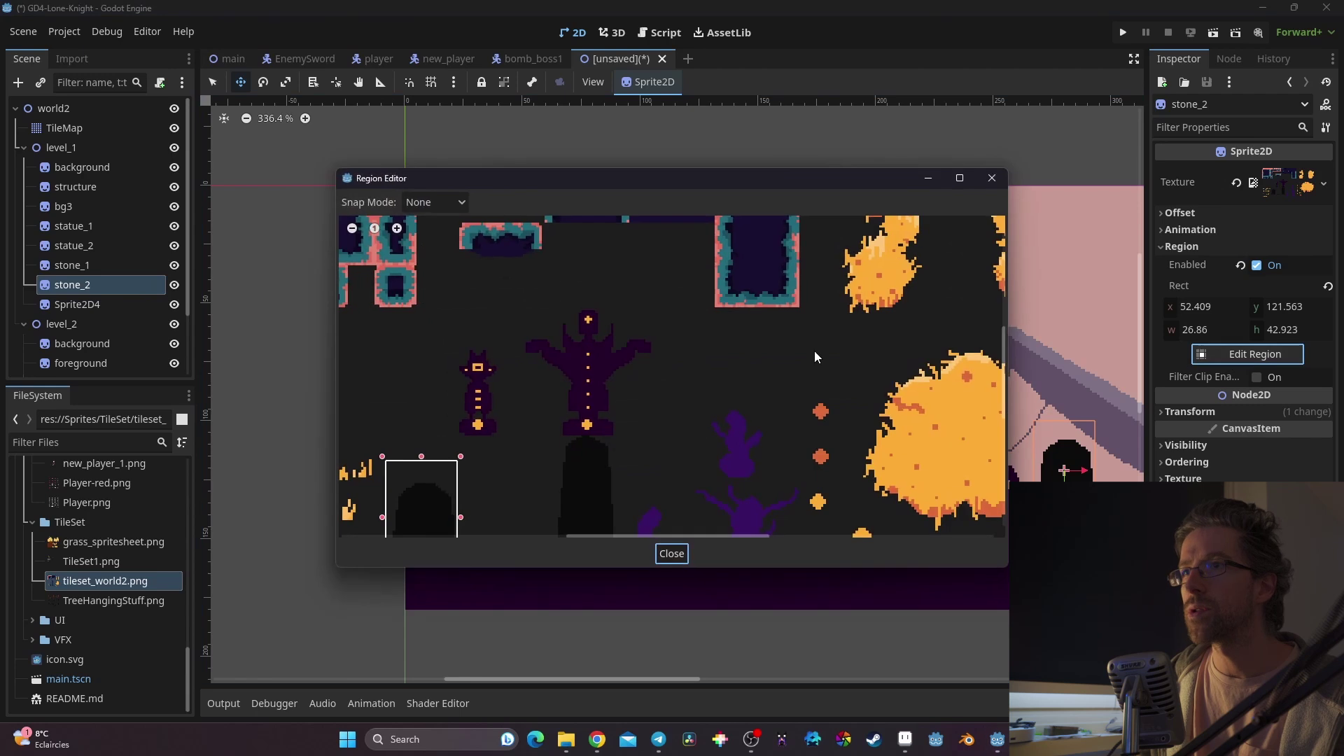
scroll(682, 396, "up", 3)
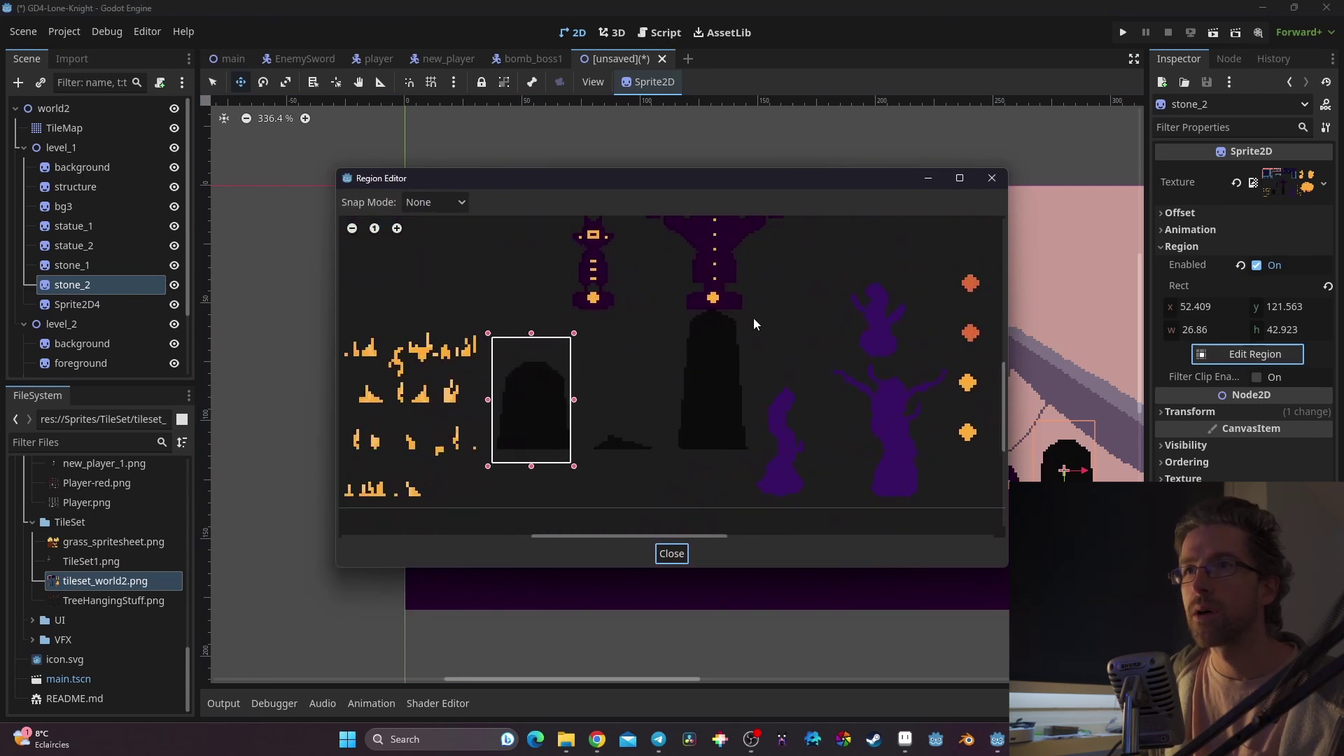
left_click_drag(749, 312, 665, 471)
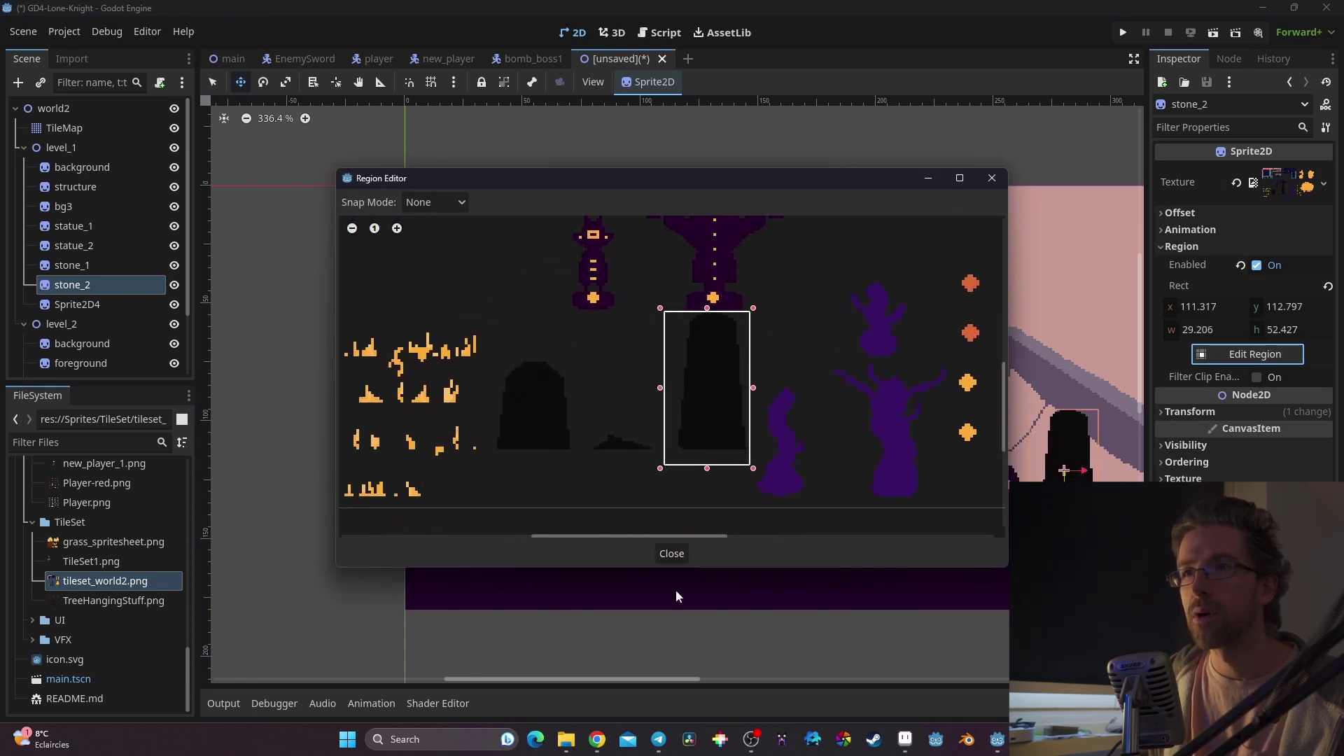
left_click(671, 553)
Step: Move stone_2 onto the dark ground beneath the right-hand leaning pillar, just right of the rounded silhouette
middle_click_drag(1029, 467, 717, 465)
left_click_drag(716, 457, 698, 448)
middle_click_drag(216, 476, 371, 450)
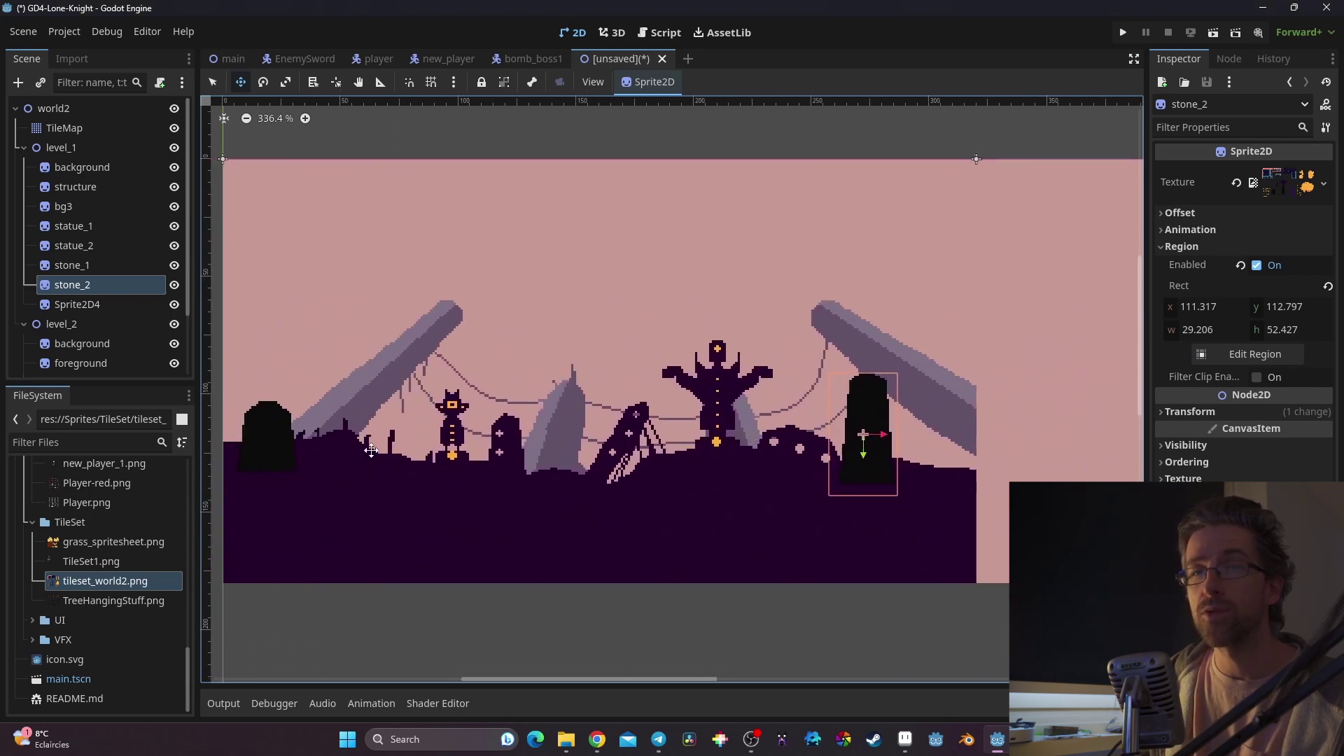
Step: Rename level_1's Sprite2D4 node as trees
left_click(91, 305)
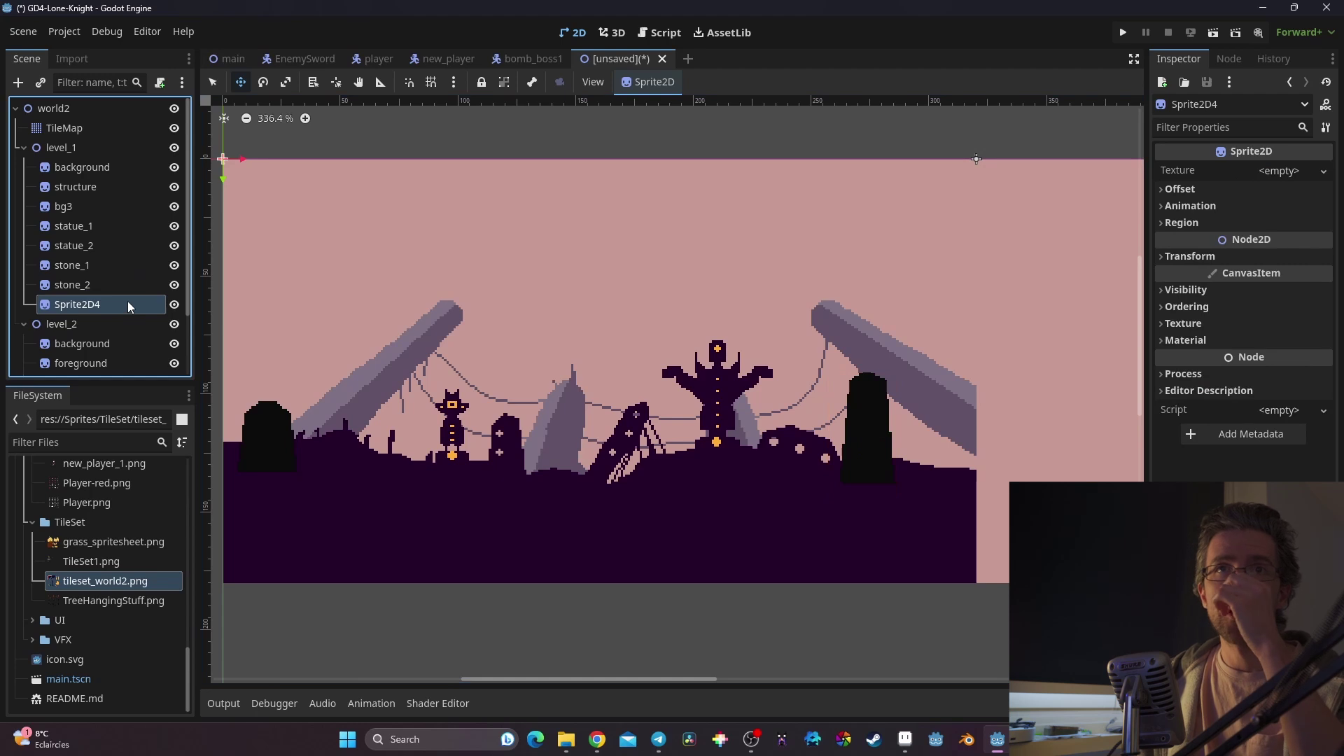
double_click(81, 305)
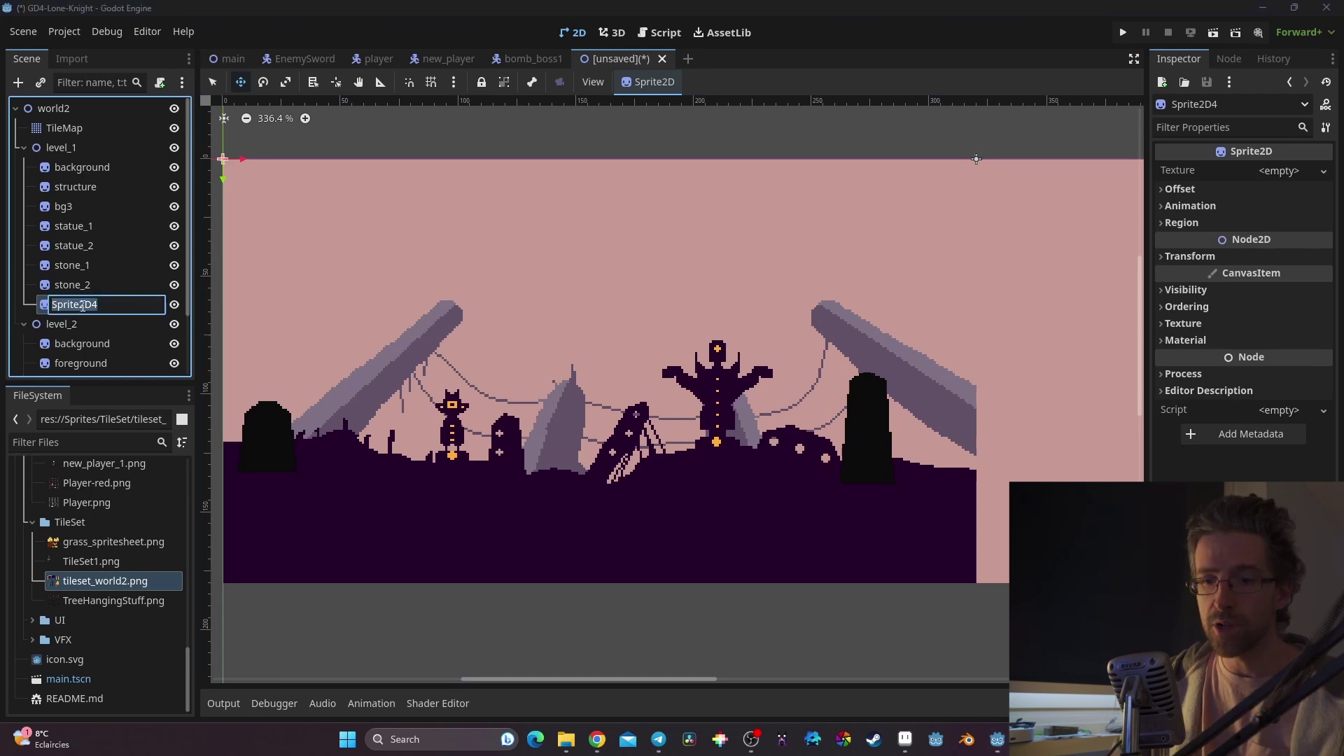
key("Return")
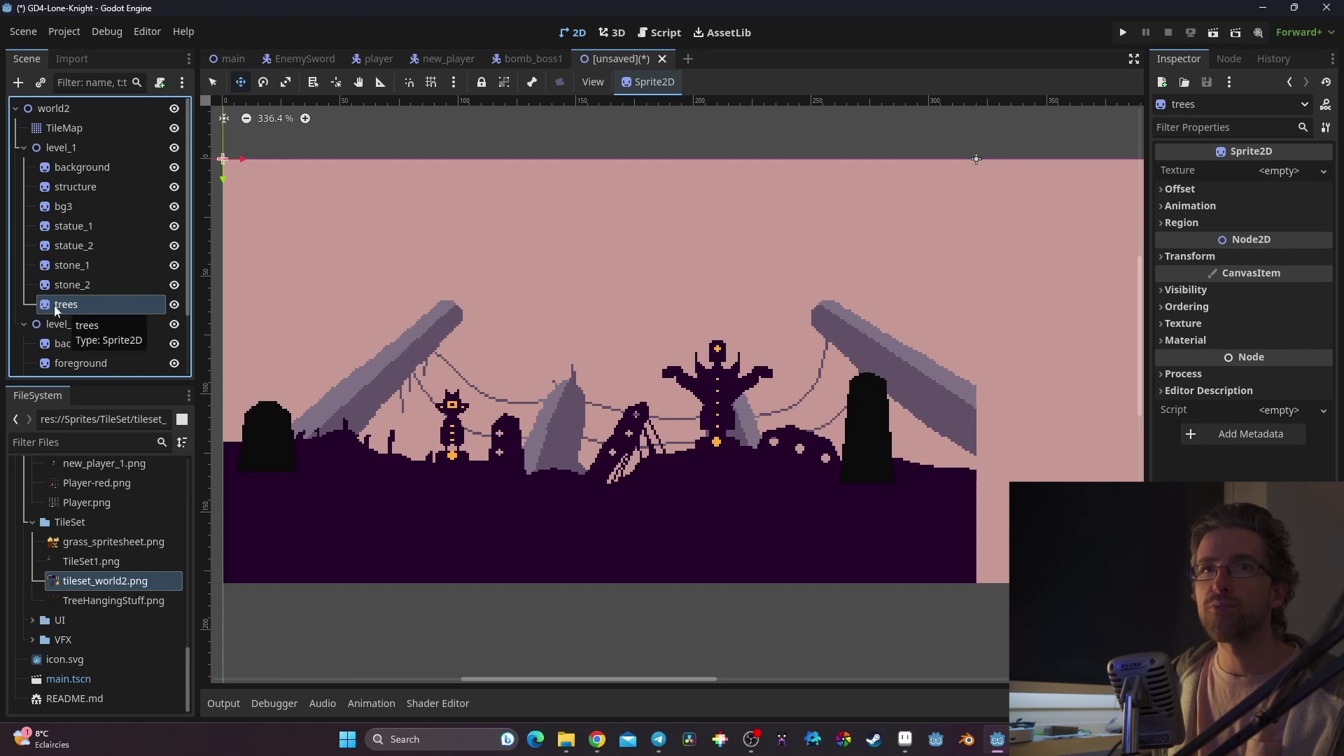
Step: Add a Node2D under level_1 to group the tree sprites and name it trees
left_click(61, 145)
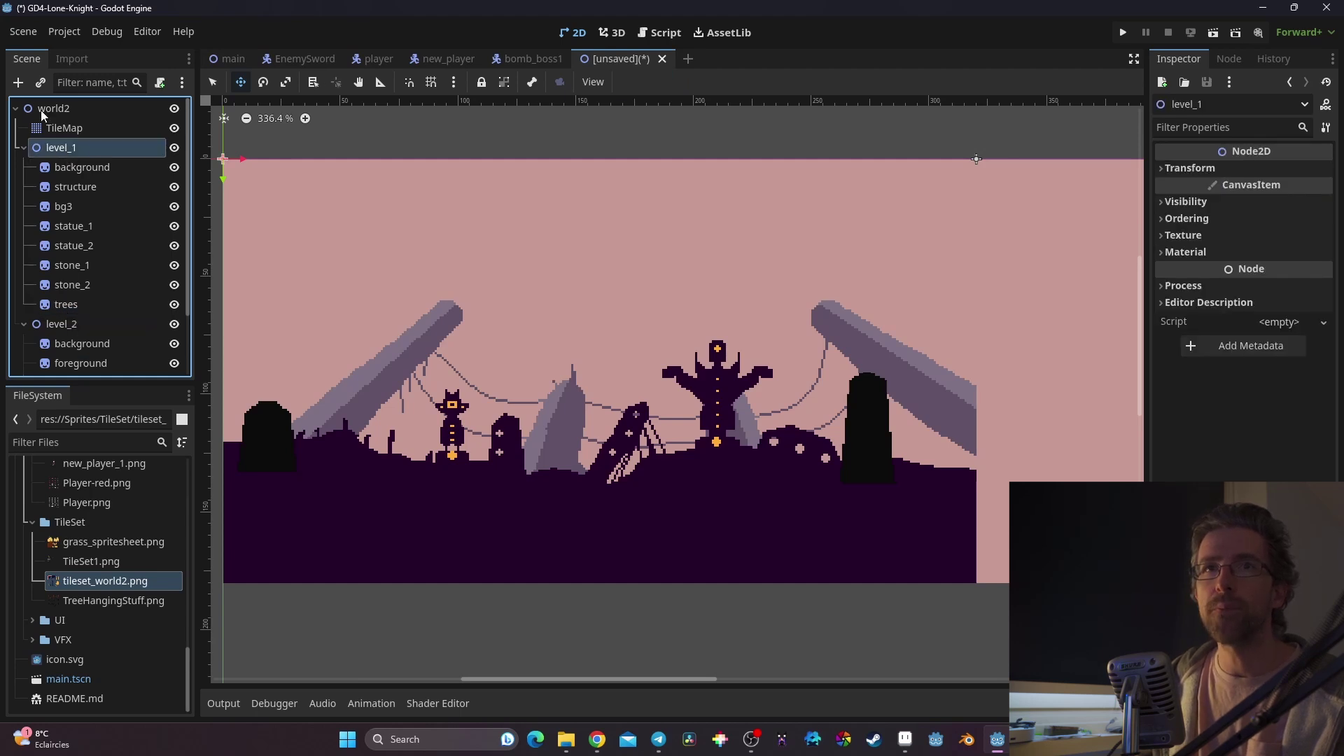
left_click(18, 82)
type("node")
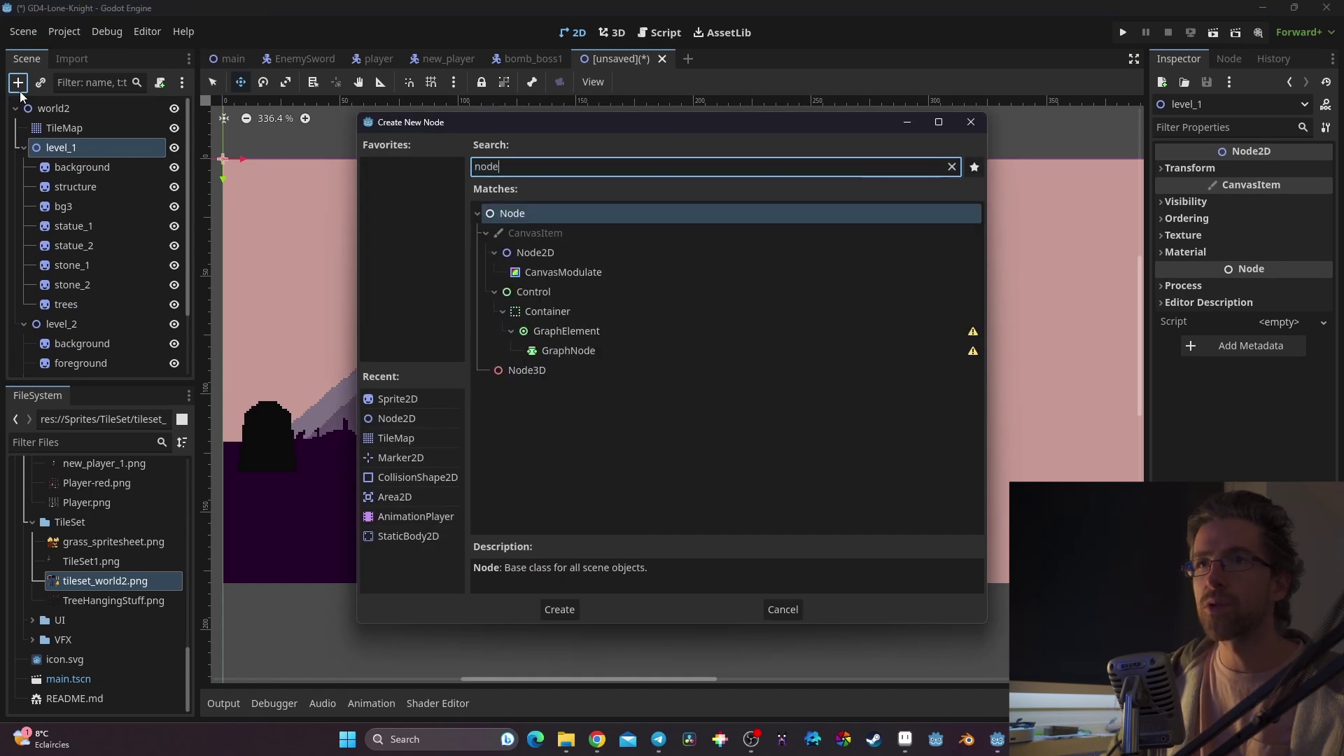
left_click(589, 253)
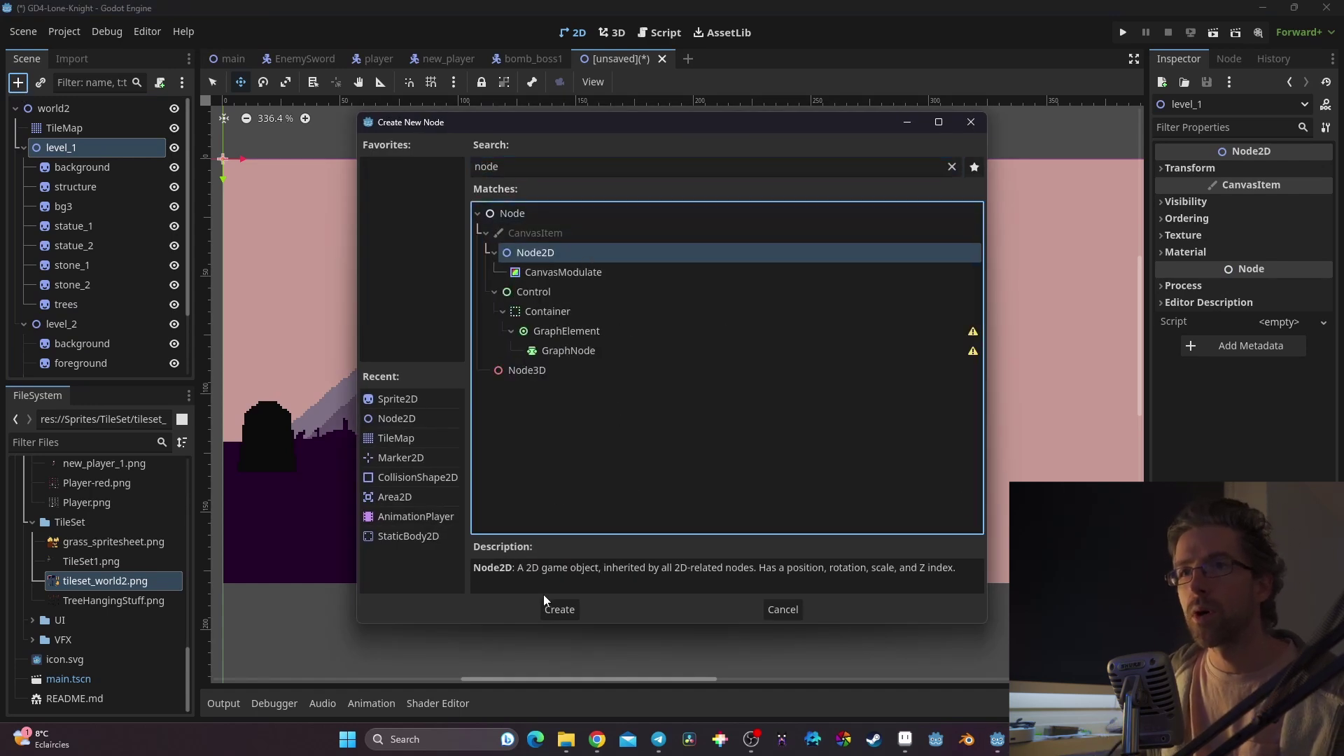
left_click(553, 607)
middle_click_drag(584, 462, 802, 438)
double_click(110, 318)
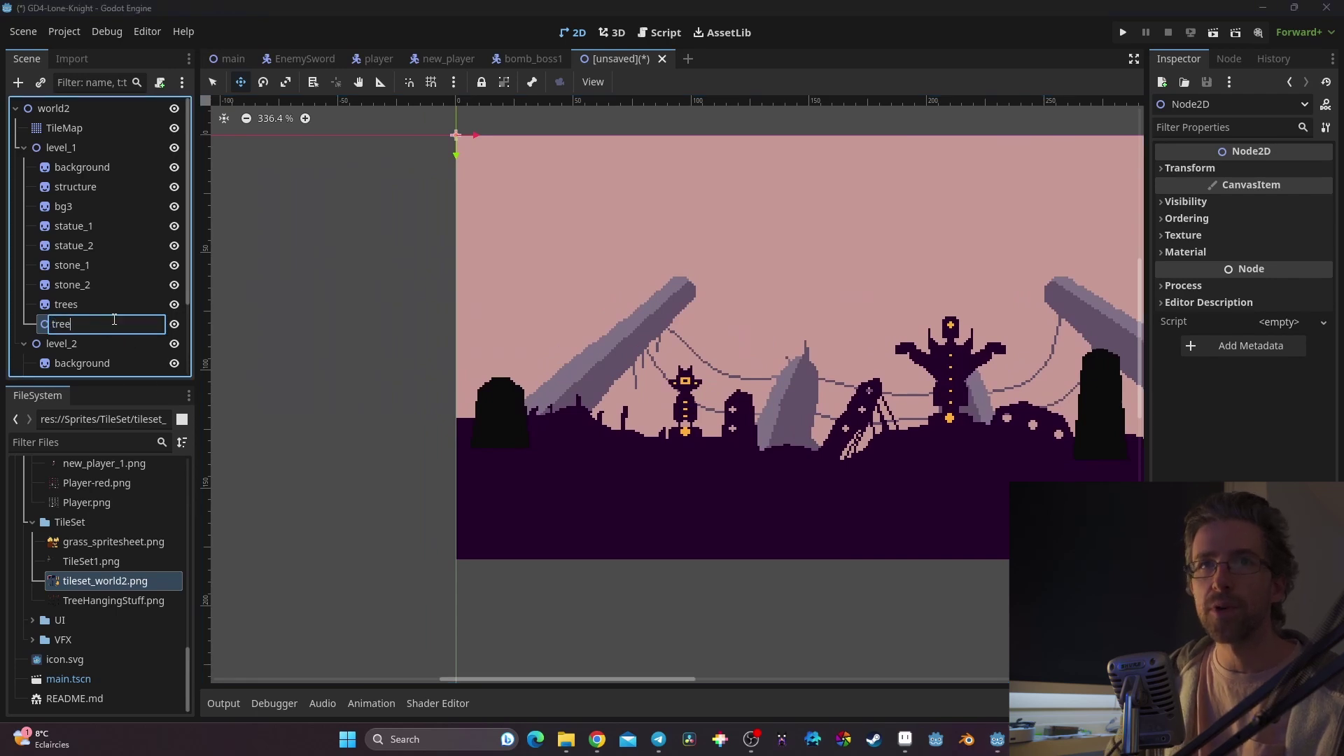
key("Return")
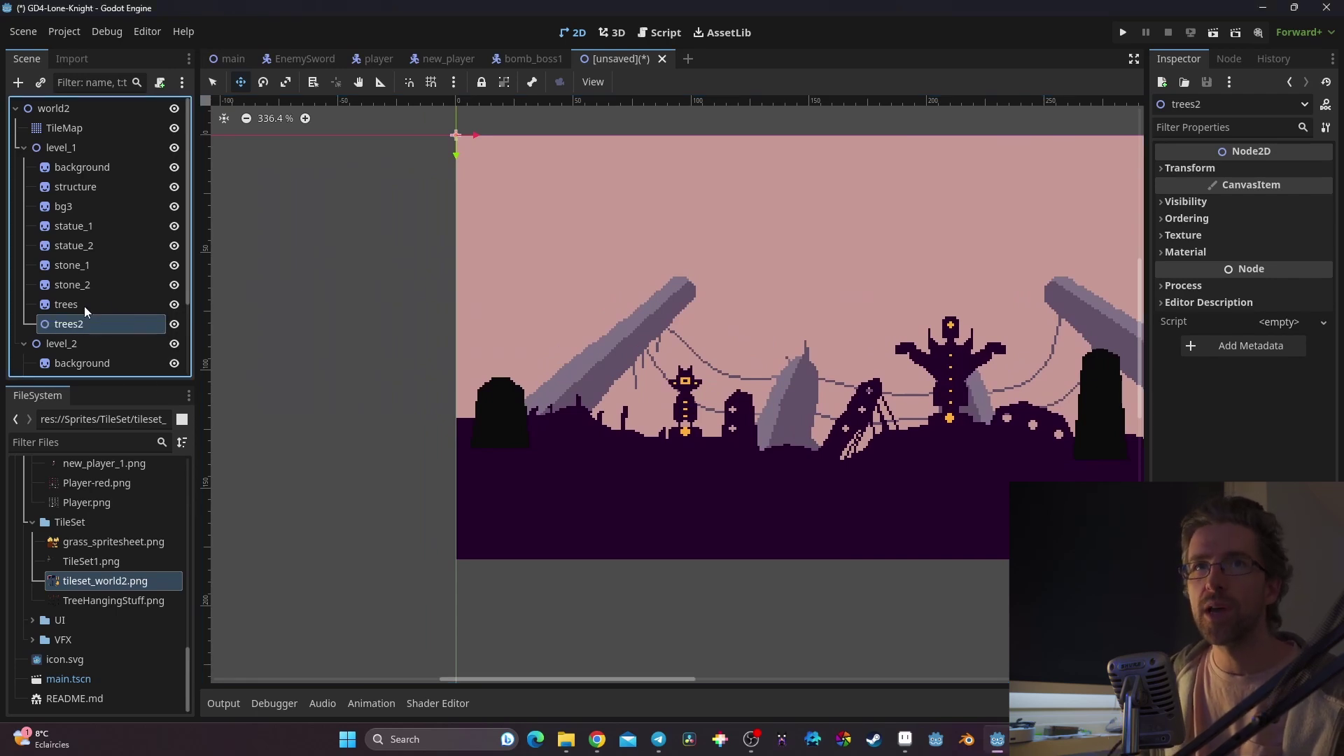
Step: Nest the trees sprite inside the new Node2D and rename that Node2D as trees
left_click(46, 305)
left_click_drag(97, 325, 102, 323)
left_click(87, 302)
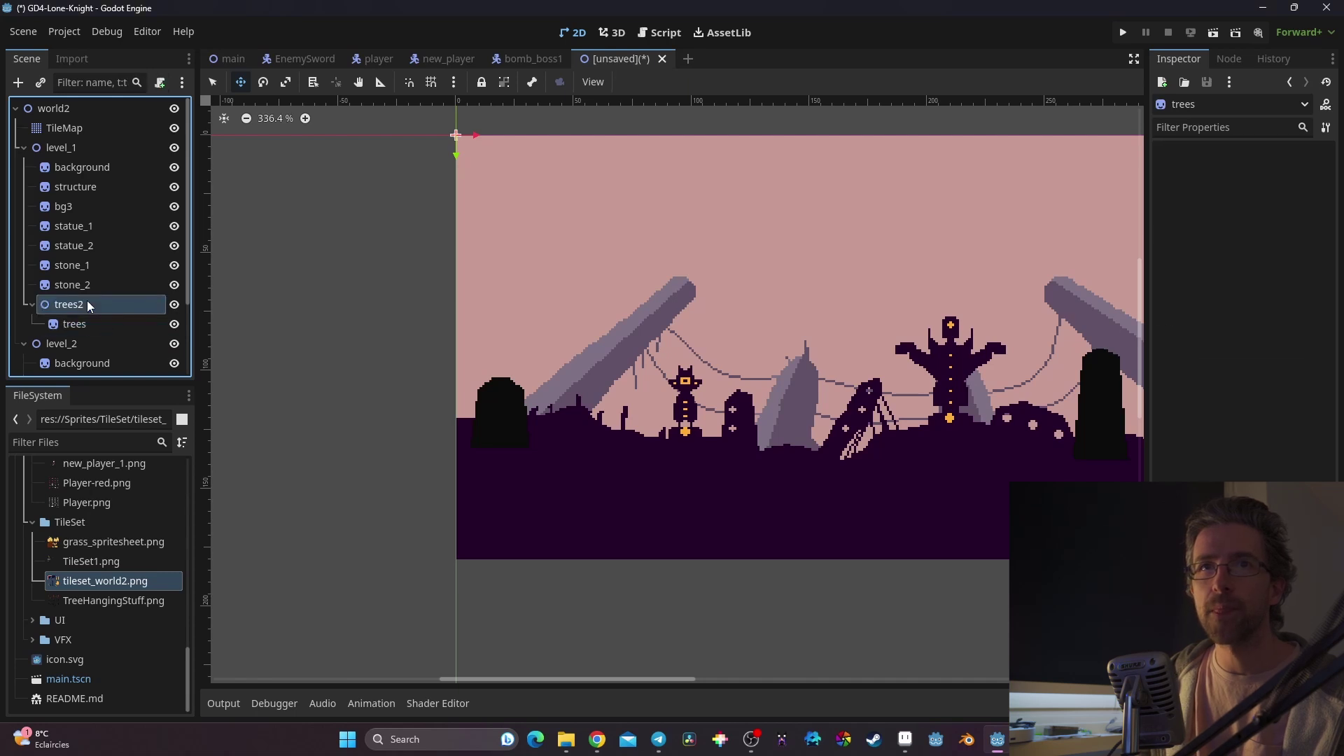
left_click(106, 305)
key("Return")
Step: Assign tileset_world2.png as the texture of the nested trees sprite and enable its Region option
left_click(107, 325)
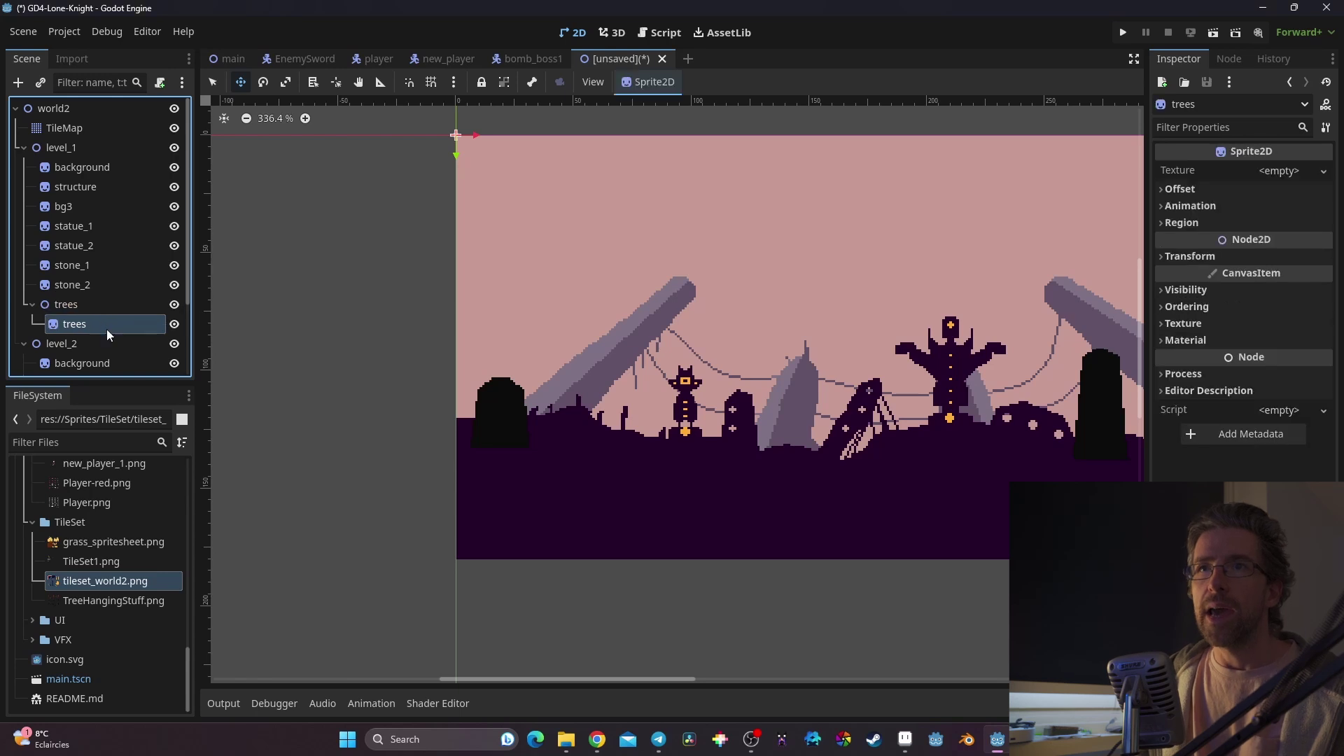
left_click_drag(121, 579, 1275, 177)
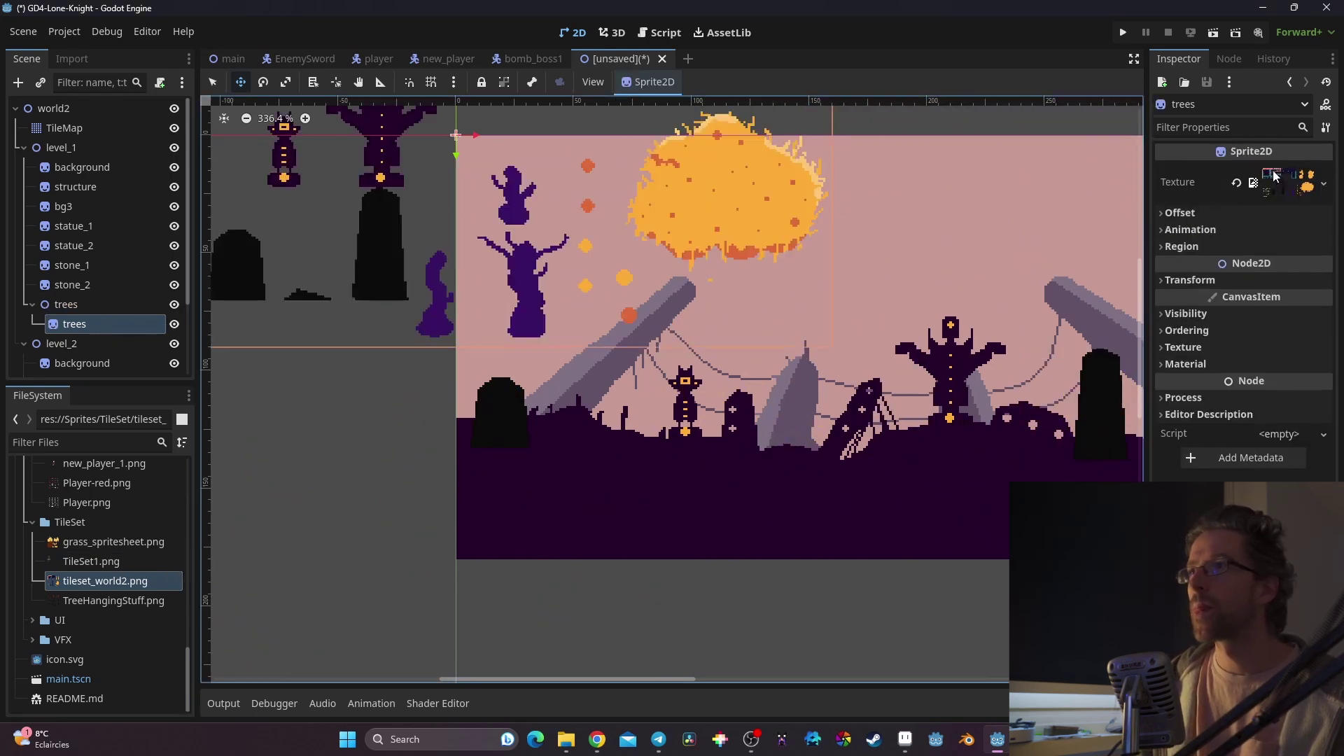
middle_click_drag(719, 285, 940, 536)
scroll(939, 536, "down", 1)
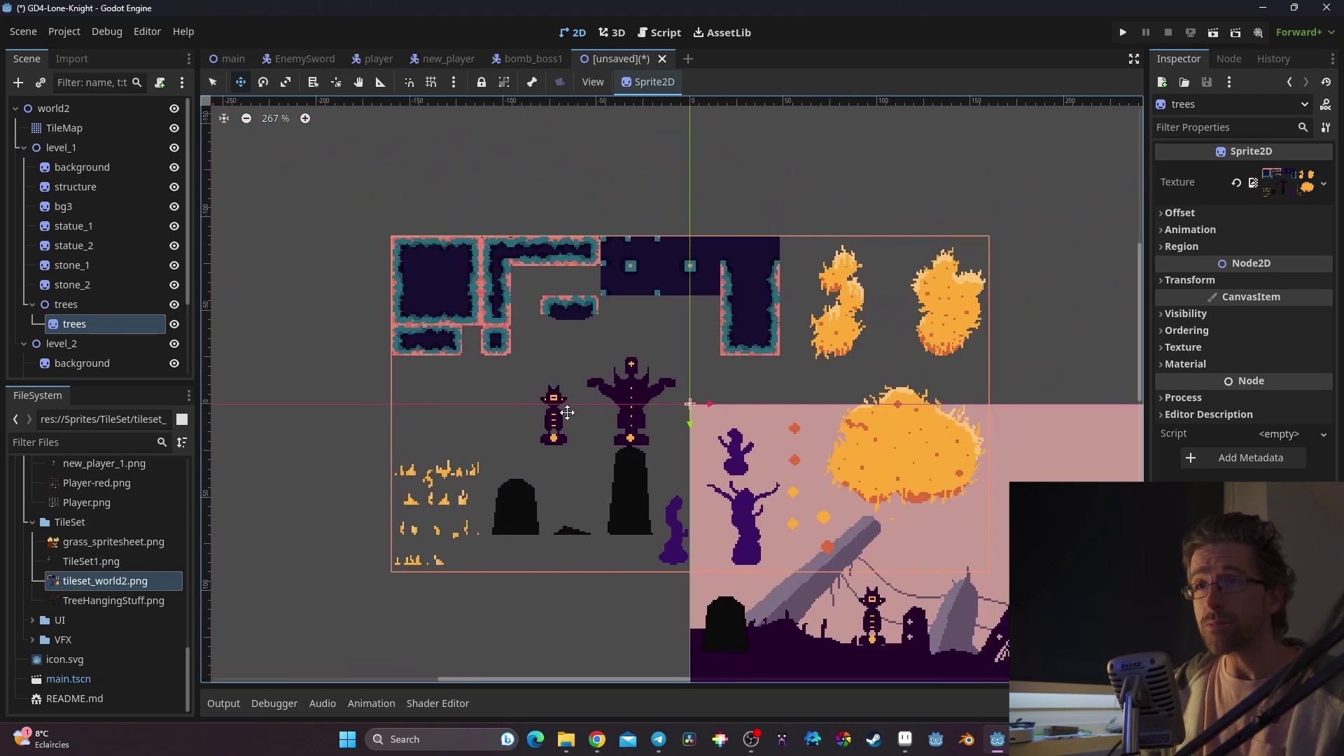
middle_click_drag(852, 408, 688, 373)
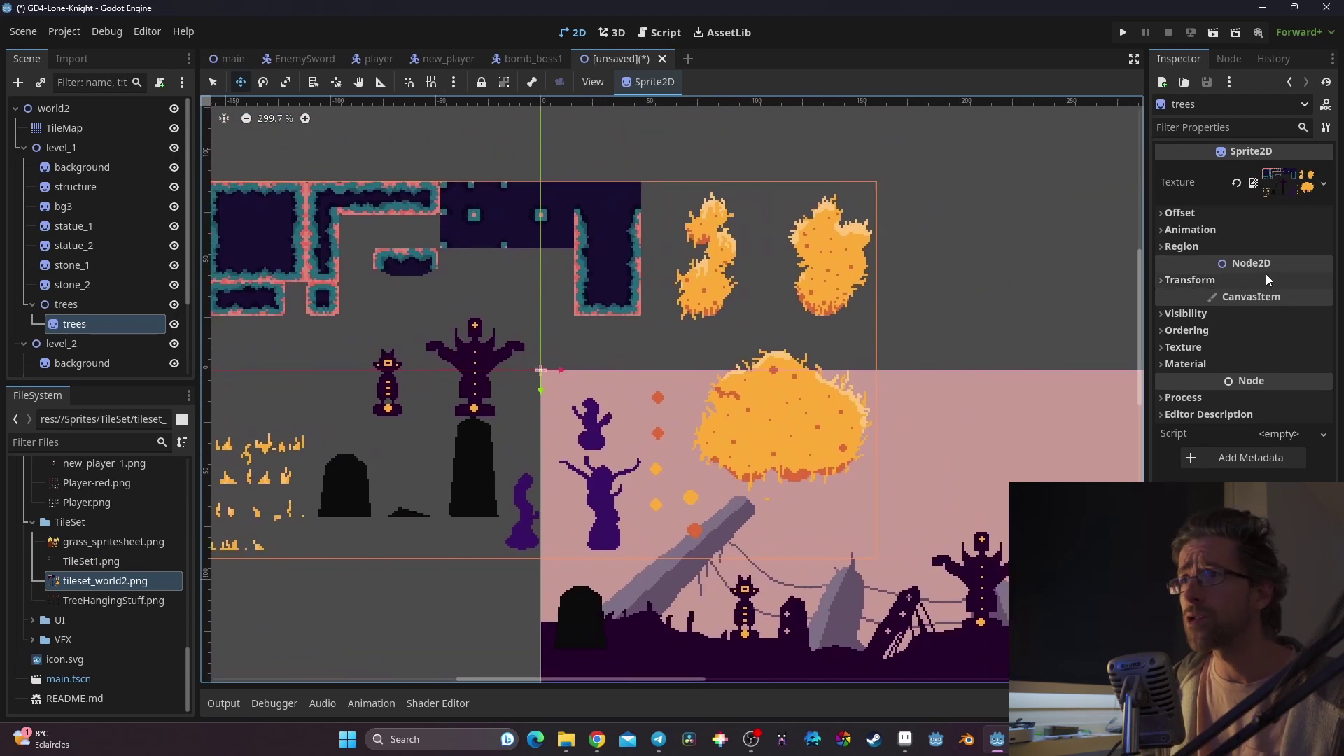
left_click(1183, 247)
left_click(1257, 266)
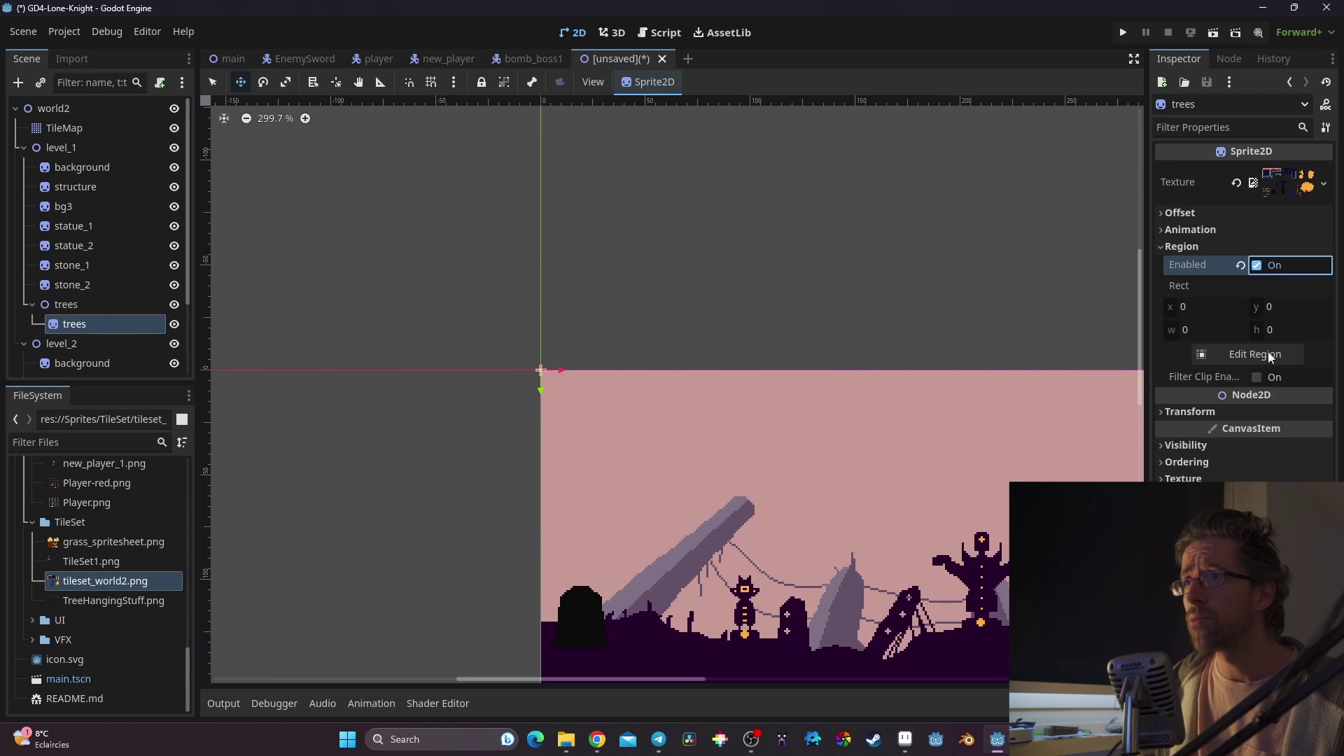
Step: Set the trees sprite's texture region around the narrow curved orange foliage, about 38 × 69 px
left_click(1252, 353)
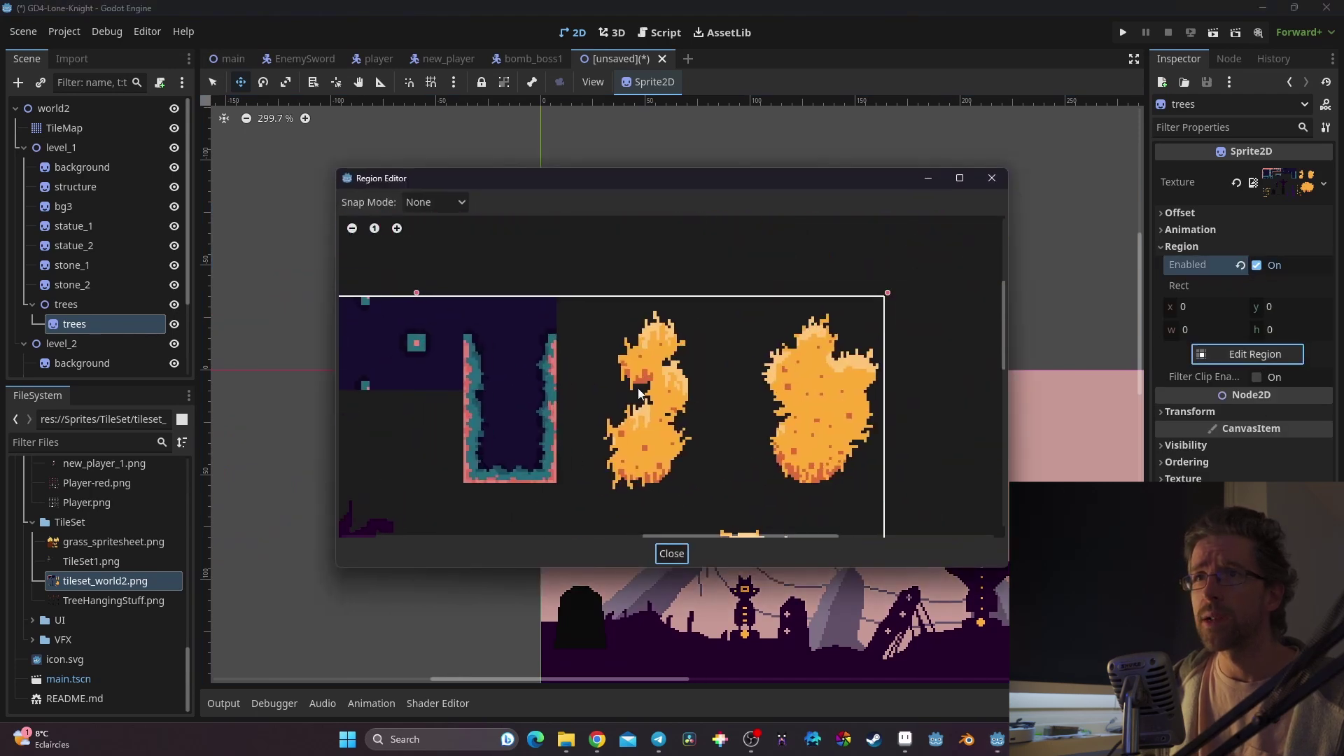
left_click_drag(702, 302, 588, 504)
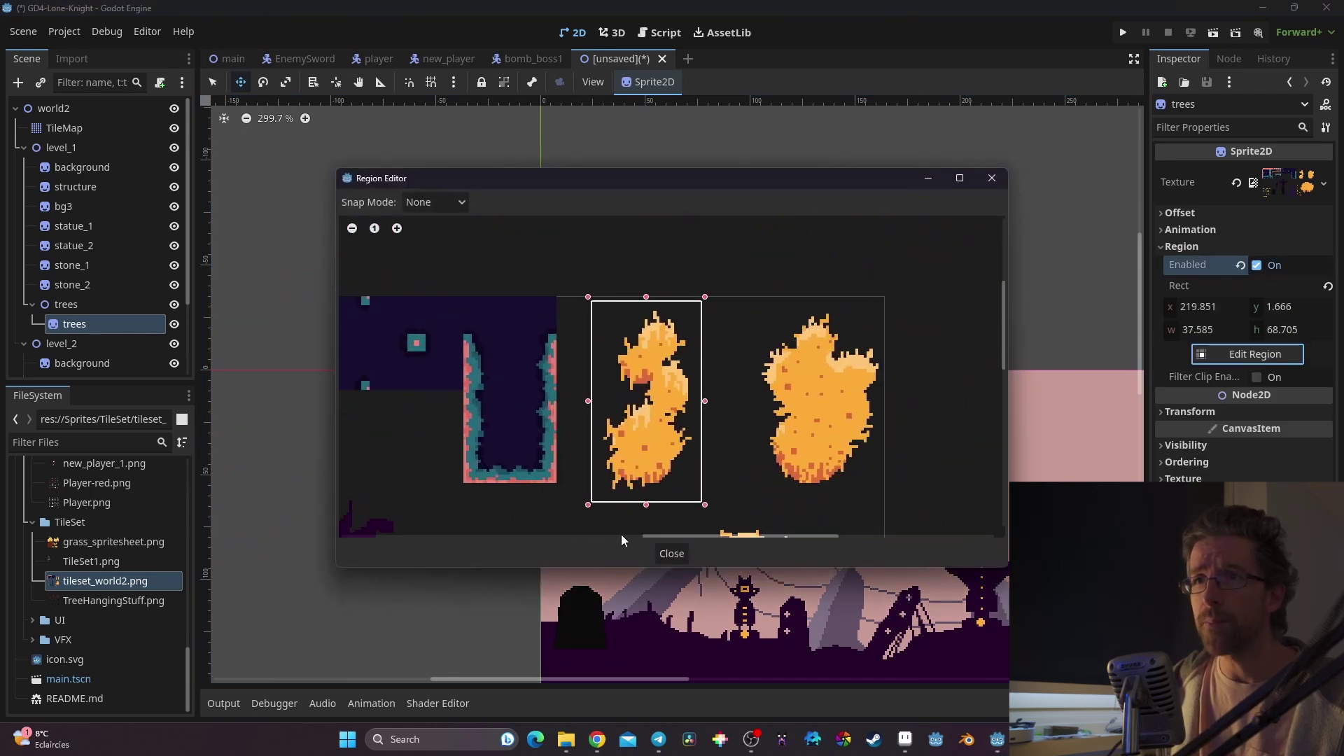
left_click(674, 553)
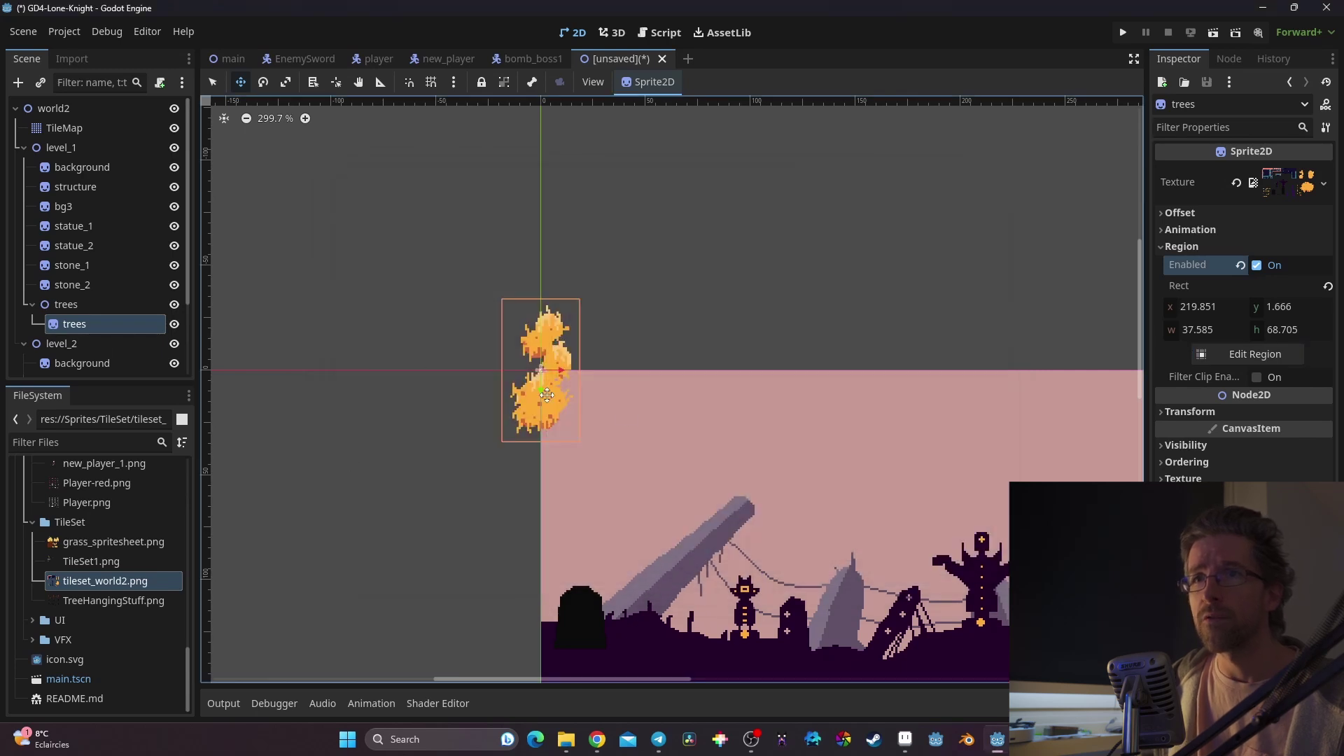
Step: Move the trees group onto the pink sky just above the left leaning pillar's tip
left_click(105, 304)
left_click_drag(774, 402, 774, 523)
left_click_drag(634, 481, 883, 453)
Step: Duplicate the foliage sprite inside the trees group and rename the copy as trunk
left_click(82, 320)
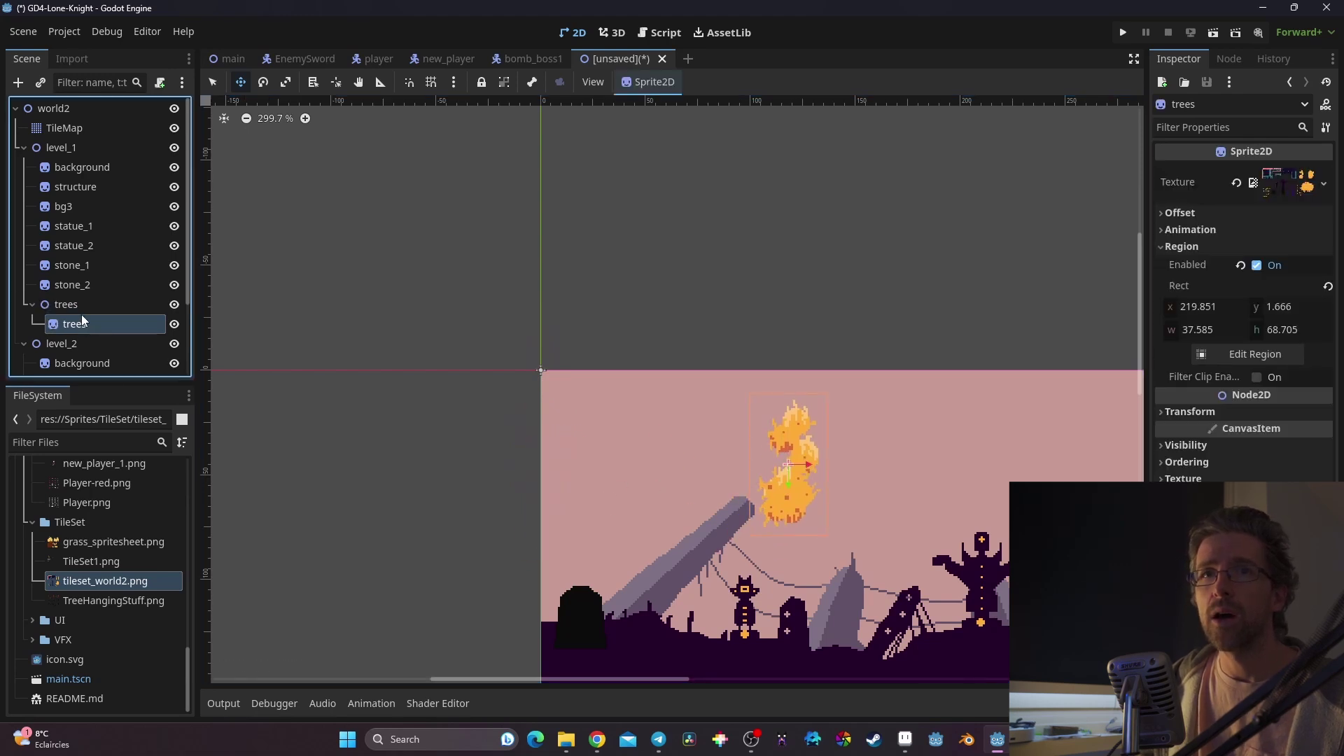
key("ctrl+d")
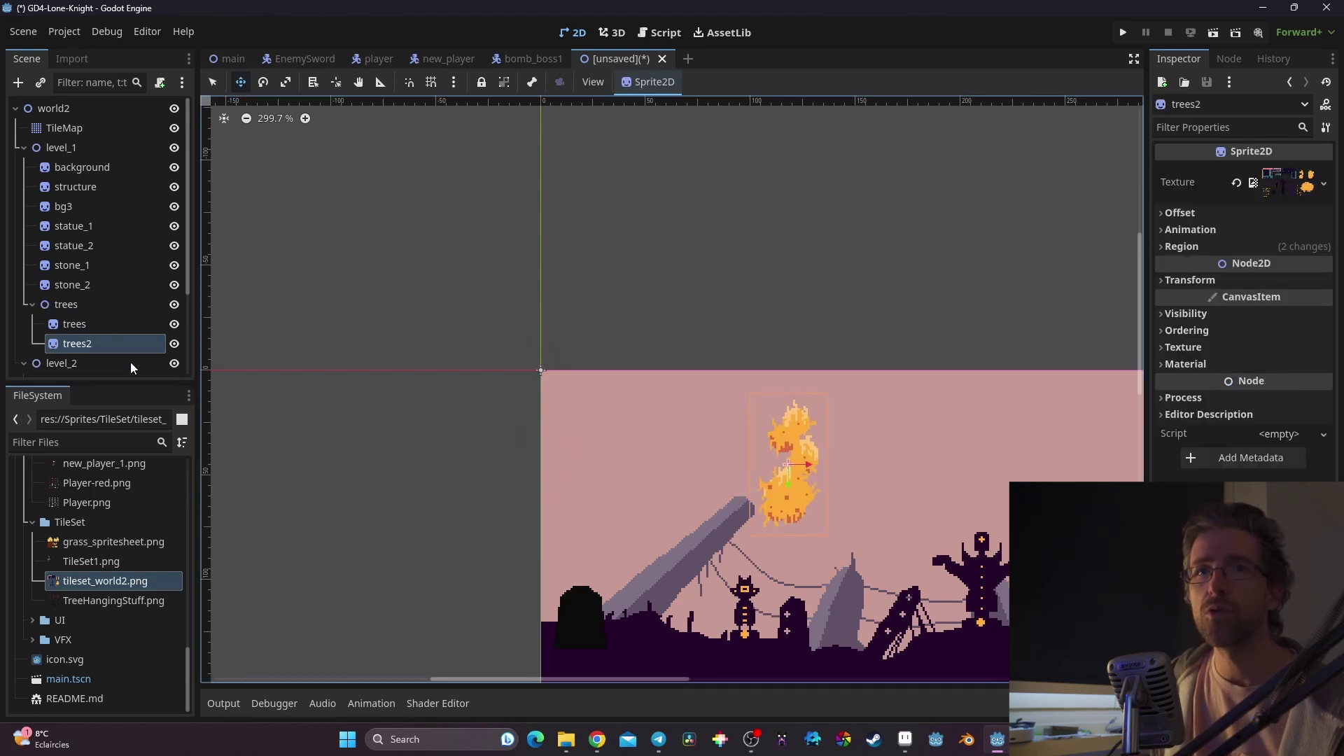
double_click(94, 343)
type("tru")
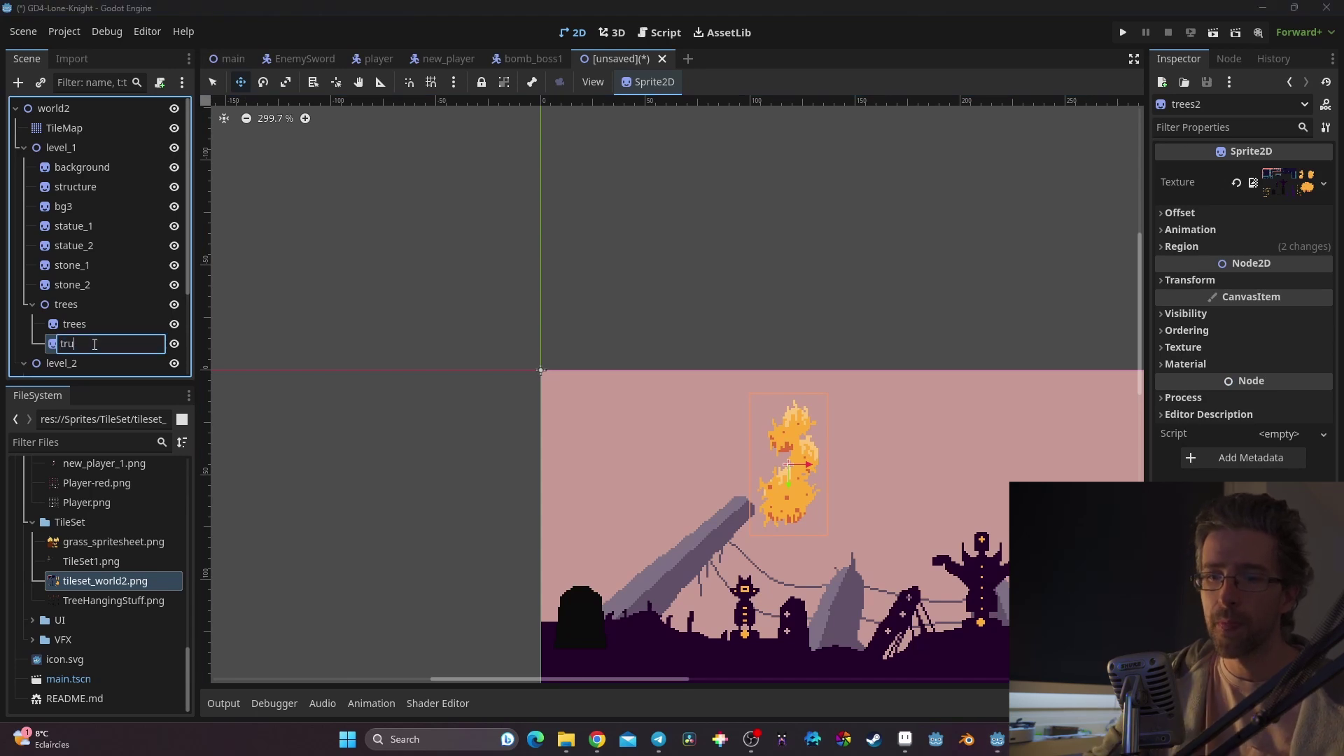
type("nk")
key("Return")
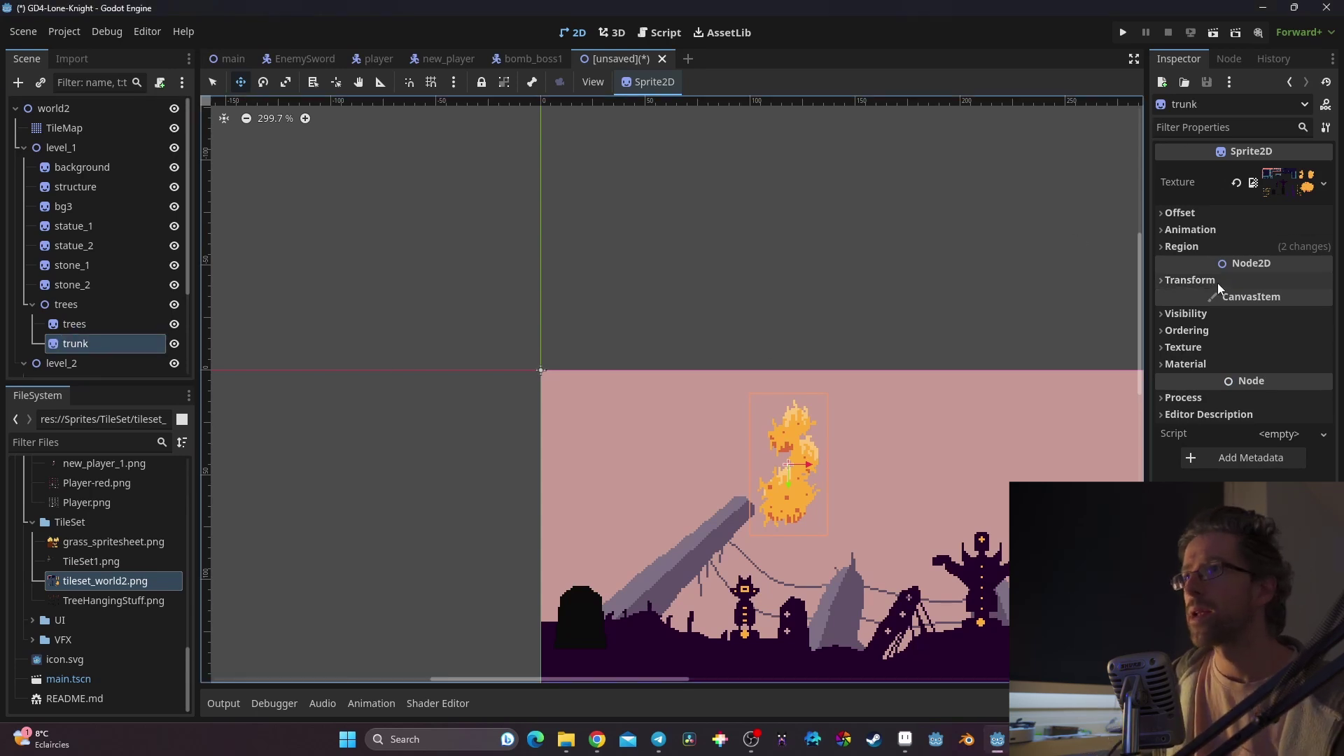
Step: Set the trunk's texture region around the narrow curved purple trunk, about 20 × 47 px, and move it directly beneath the orange foliage
left_click(1204, 244)
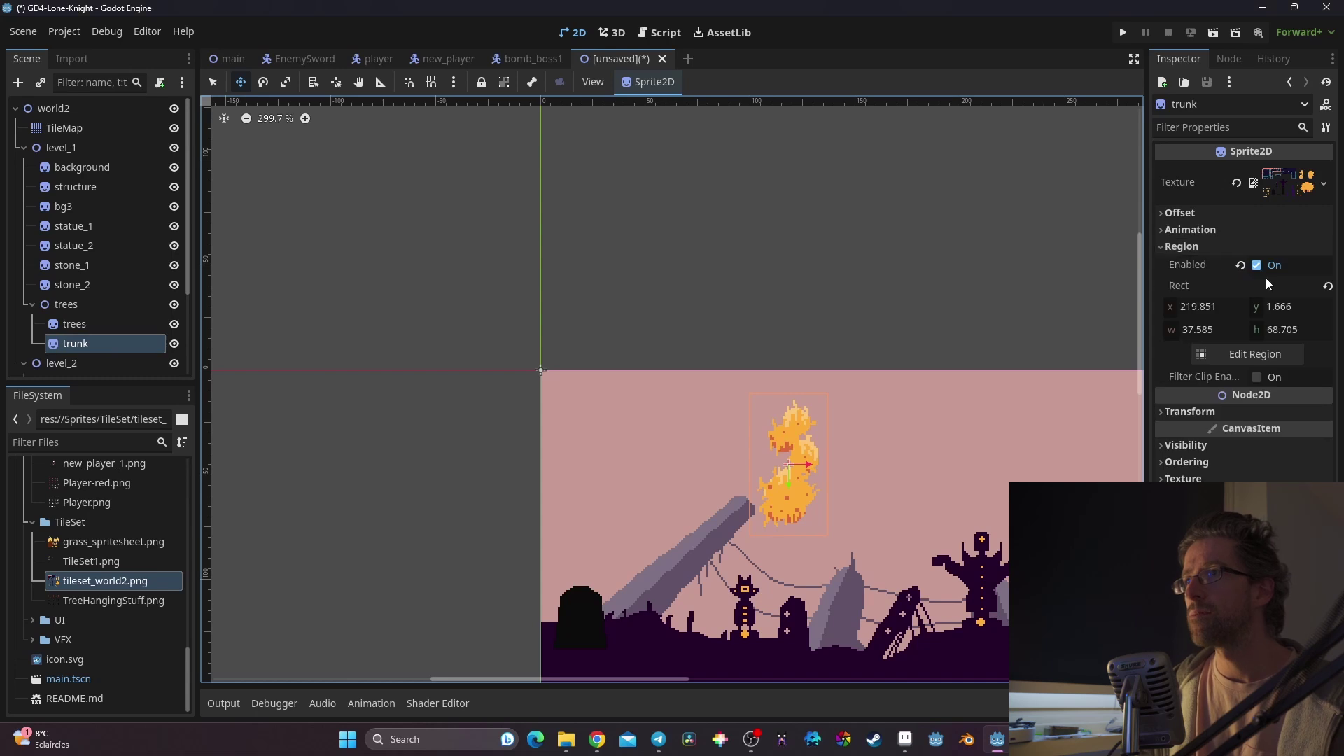
left_click(1257, 354)
scroll(744, 349, "down", 3)
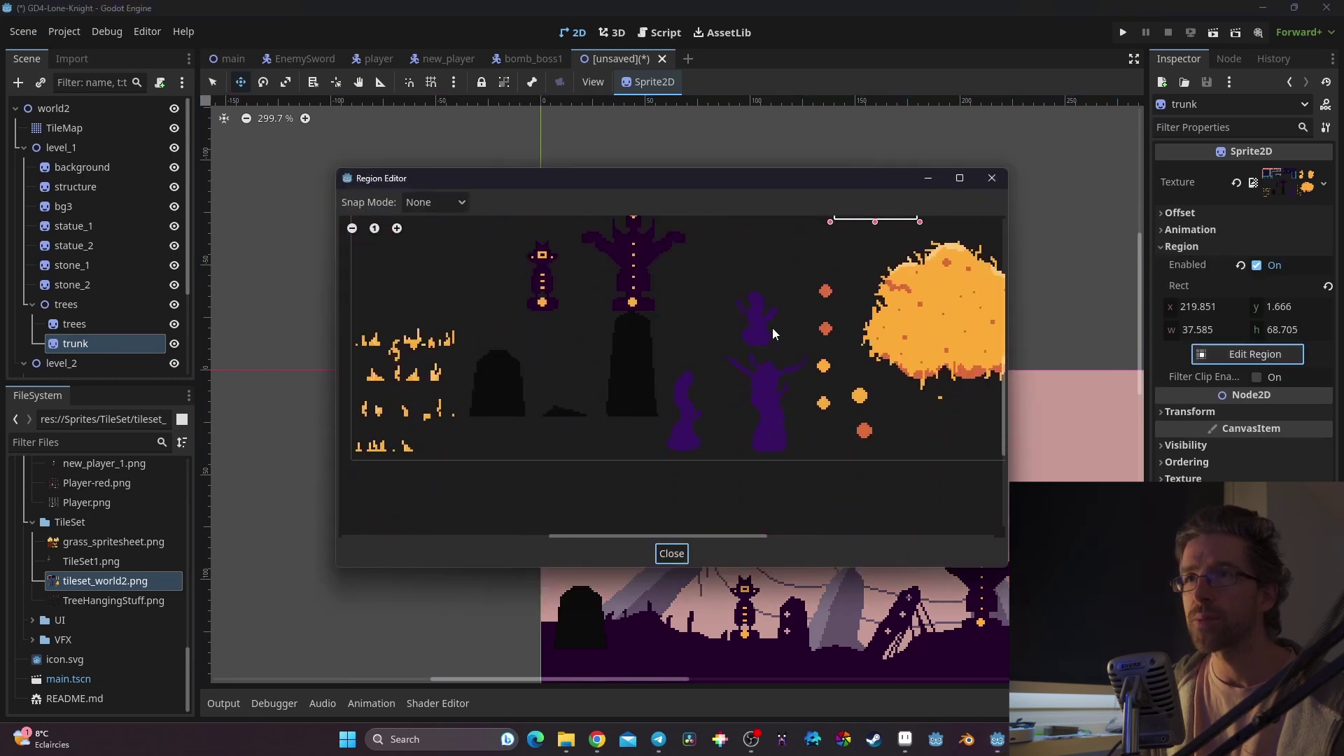
left_click_drag(671, 459, 668, 469)
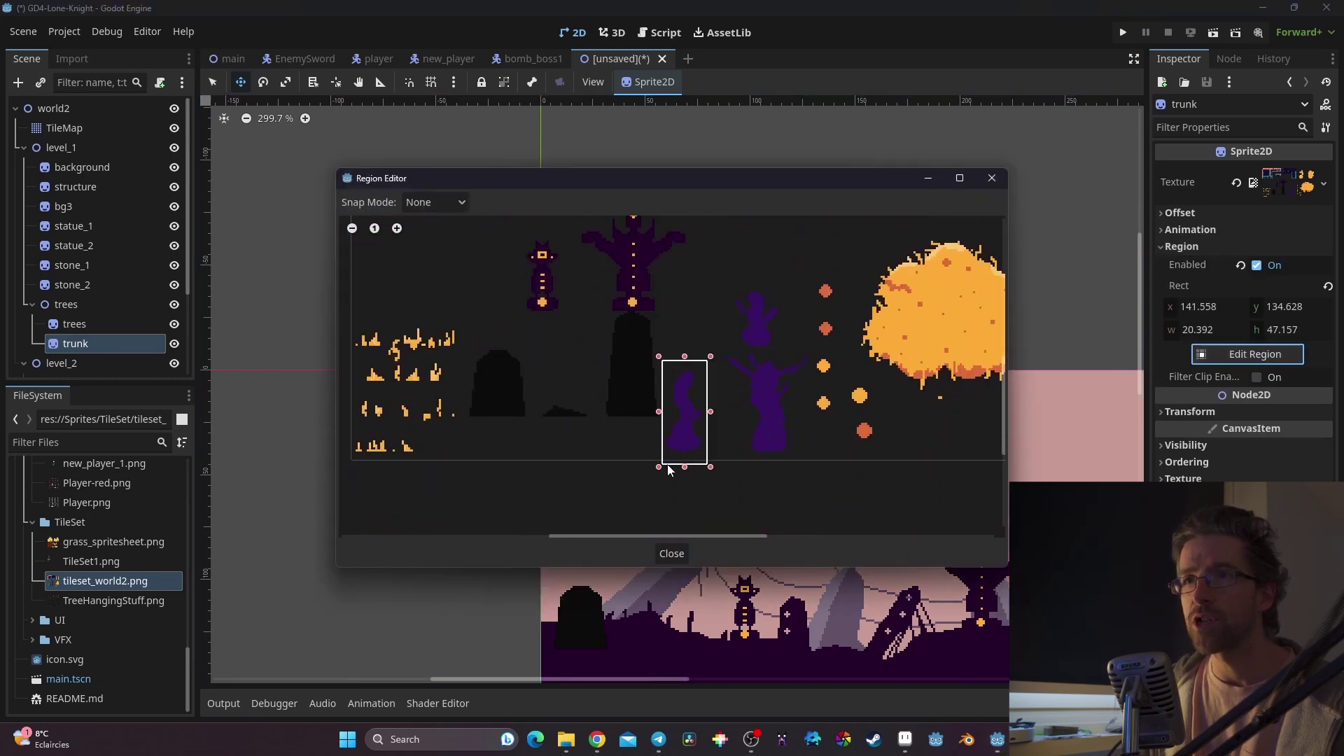
left_click(670, 554)
scroll(782, 467, "up", 1)
left_click_drag(780, 475, 778, 564)
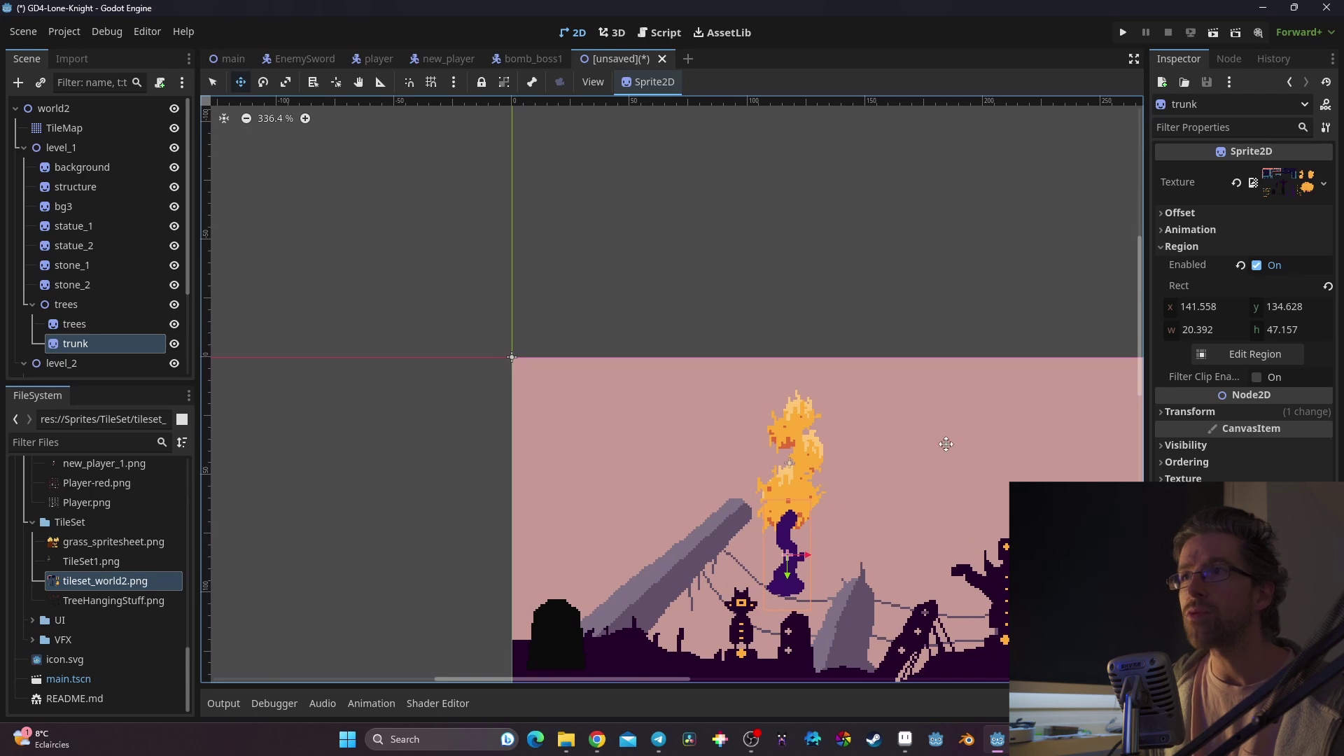
Step: Set the foliage sprite's Z Index to 1 so it draws in front of the trunk
left_click(88, 324)
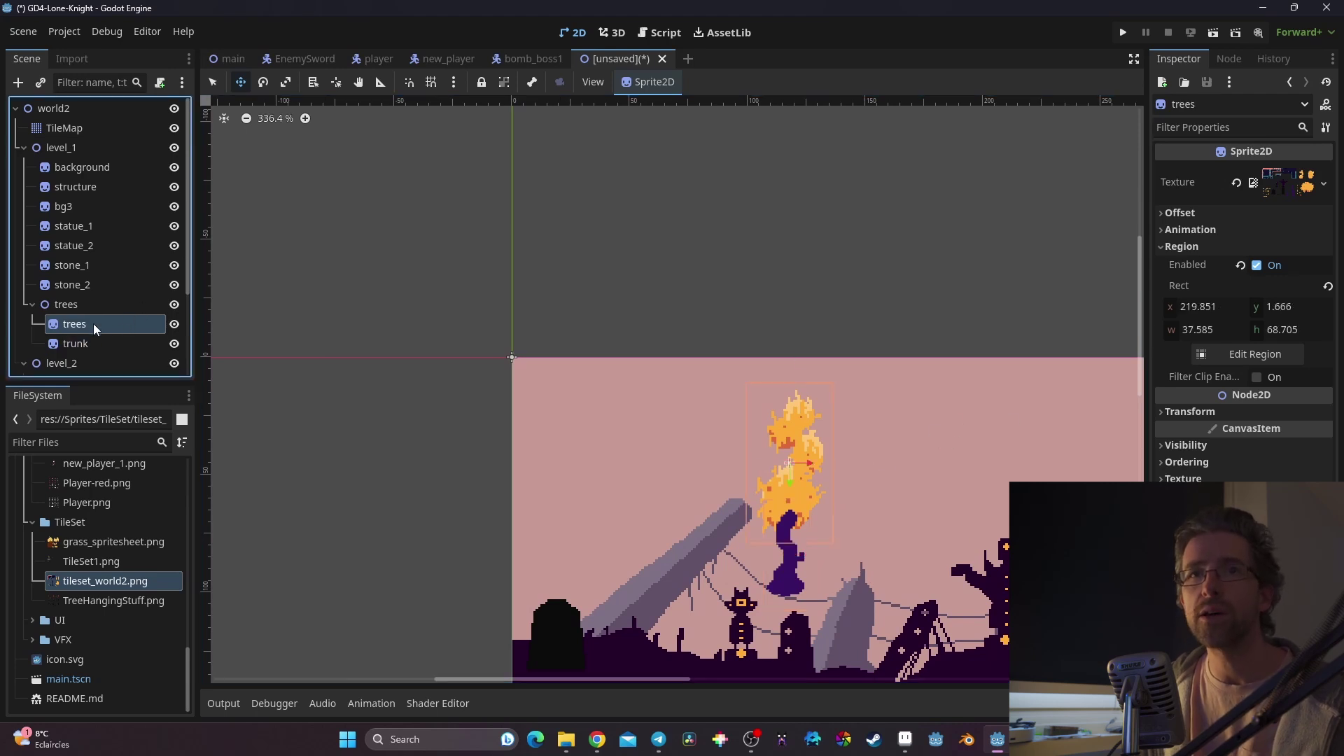
left_click(1201, 464)
left_click(1323, 478)
scroll(848, 535, "up", 2)
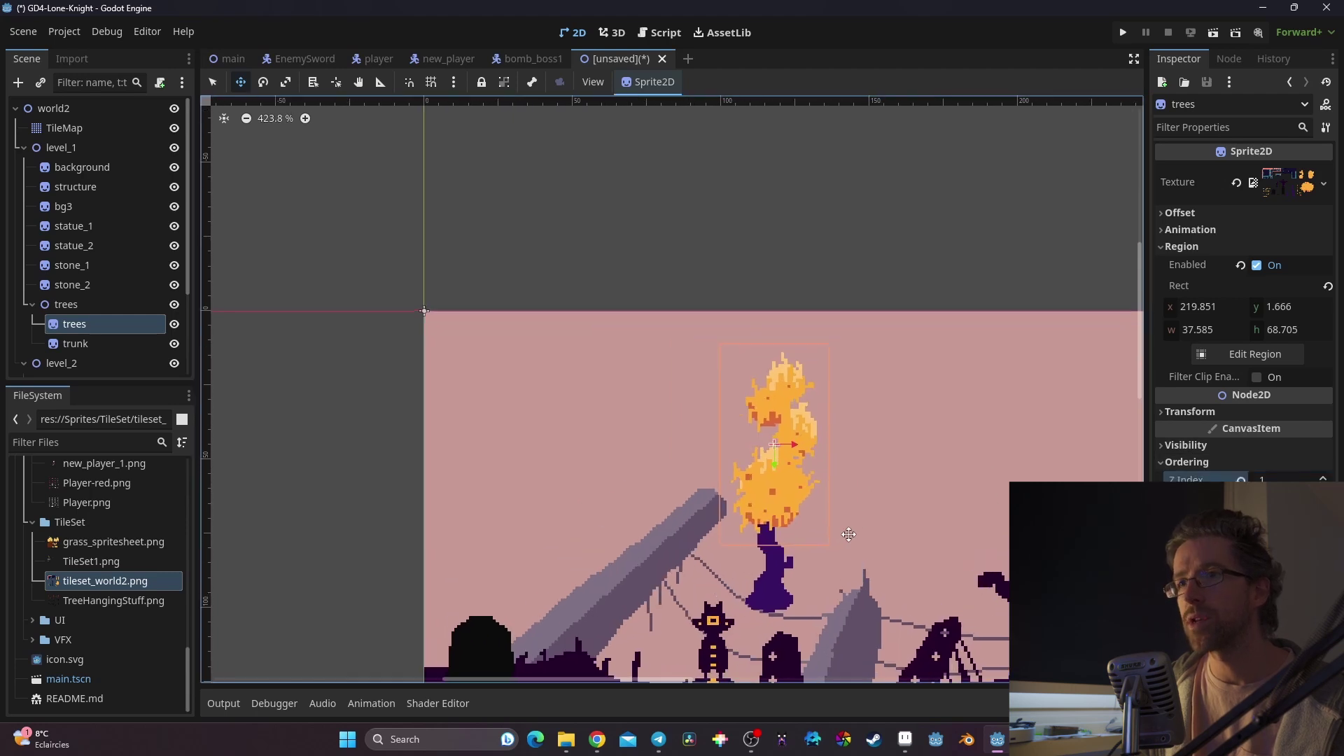
Step: Move the whole trees group onto the dark ground, just right of the leftmost black stone
middle_click_drag(843, 556, 849, 440)
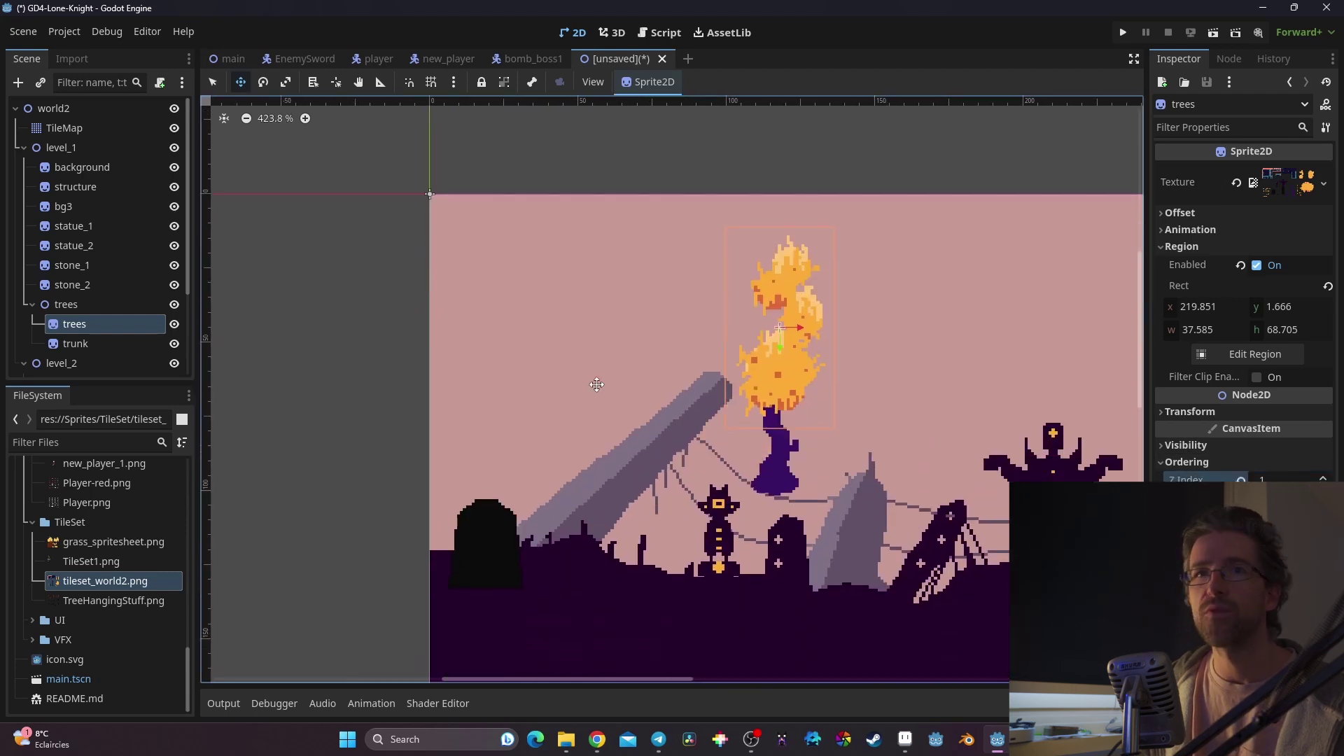
left_click(102, 308)
left_click_drag(799, 416, 617, 465)
scroll(674, 414, "down", 1)
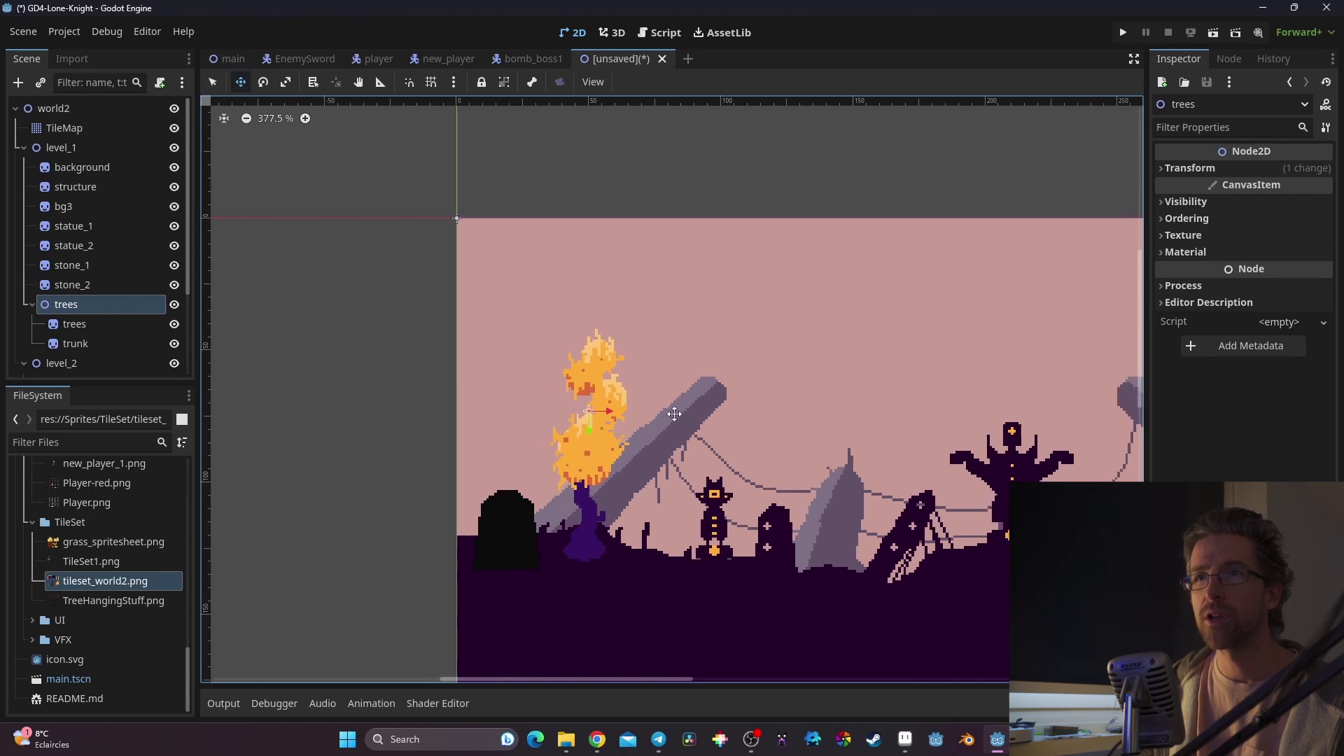
Step: Collapse the trees group and rename it as tree_1
middle_click_drag(674, 414, 573, 250)
left_click(48, 309)
key("Left")
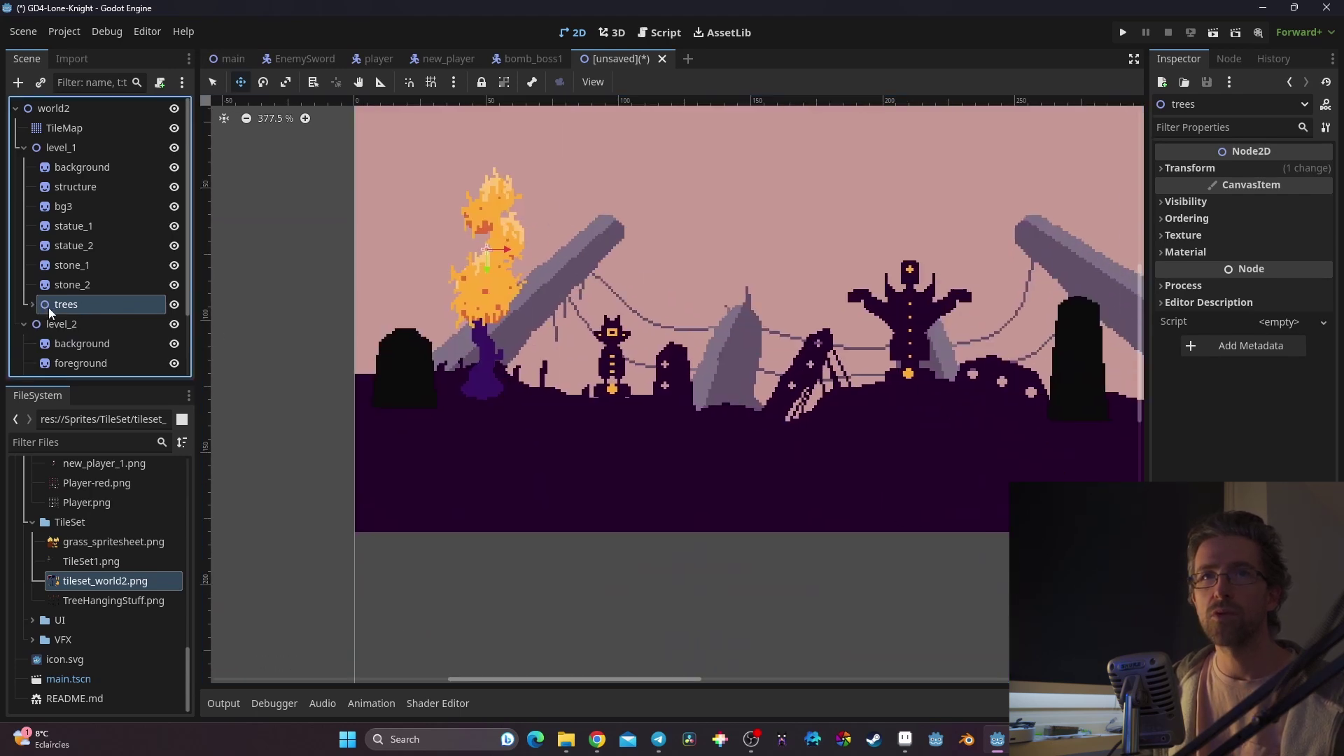
double_click(98, 309)
key("BackSpace")
type("_1")
key("Return")
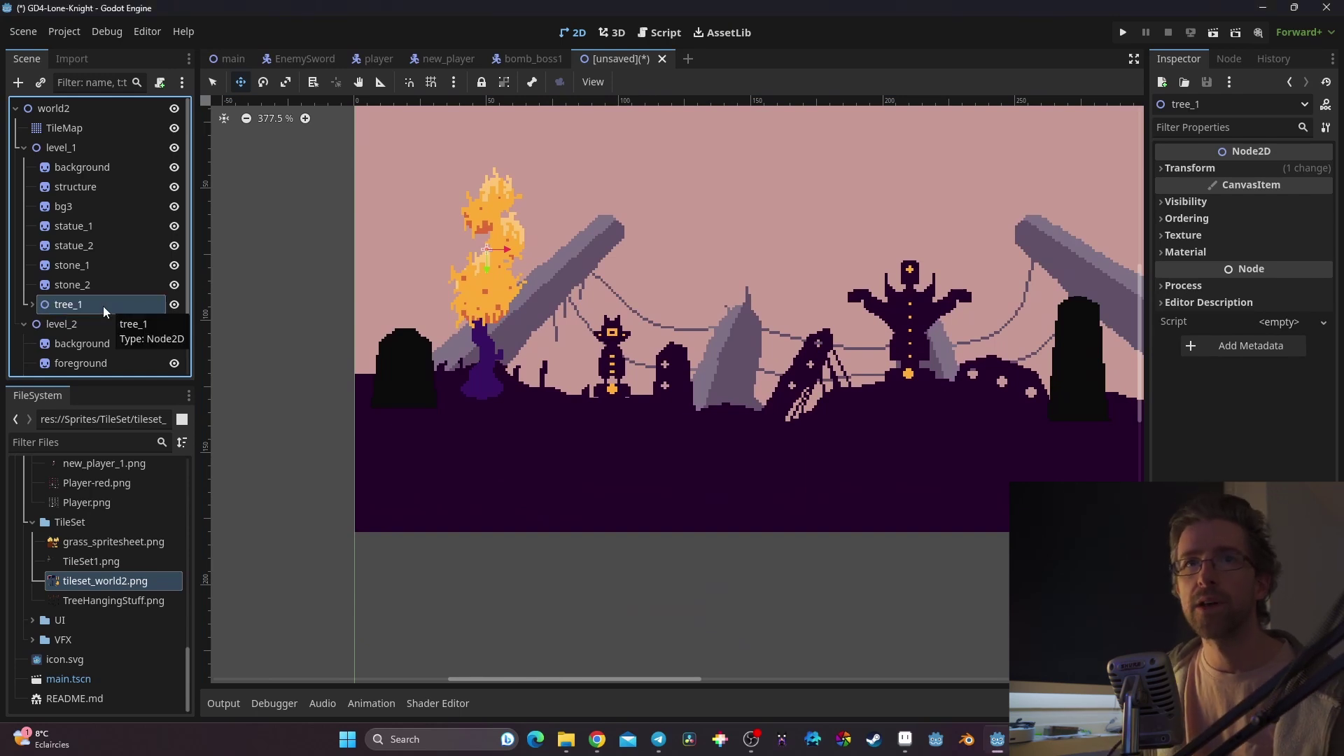
Step: Duplicate the tree_1 group and move the copy between the wide-armed statue and the tall black stone
key("ctrl+d")
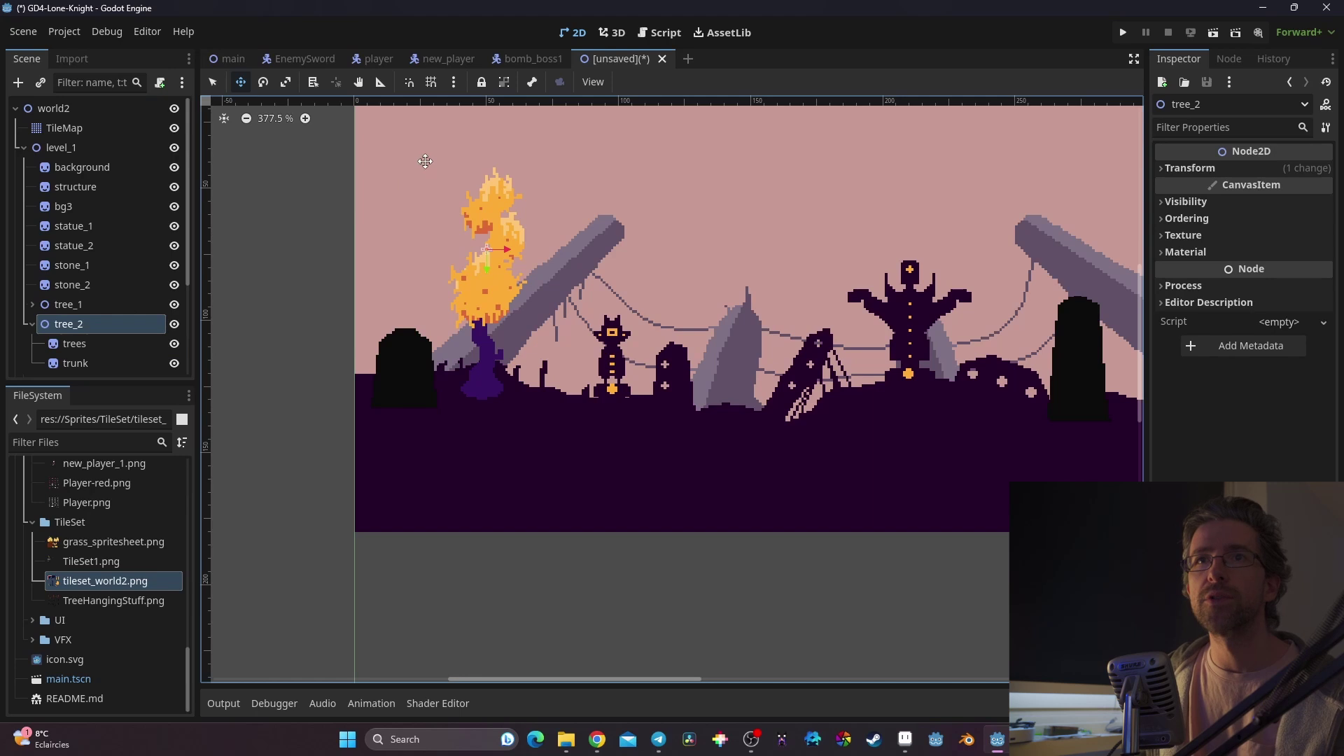
left_click_drag(525, 289, 1006, 299)
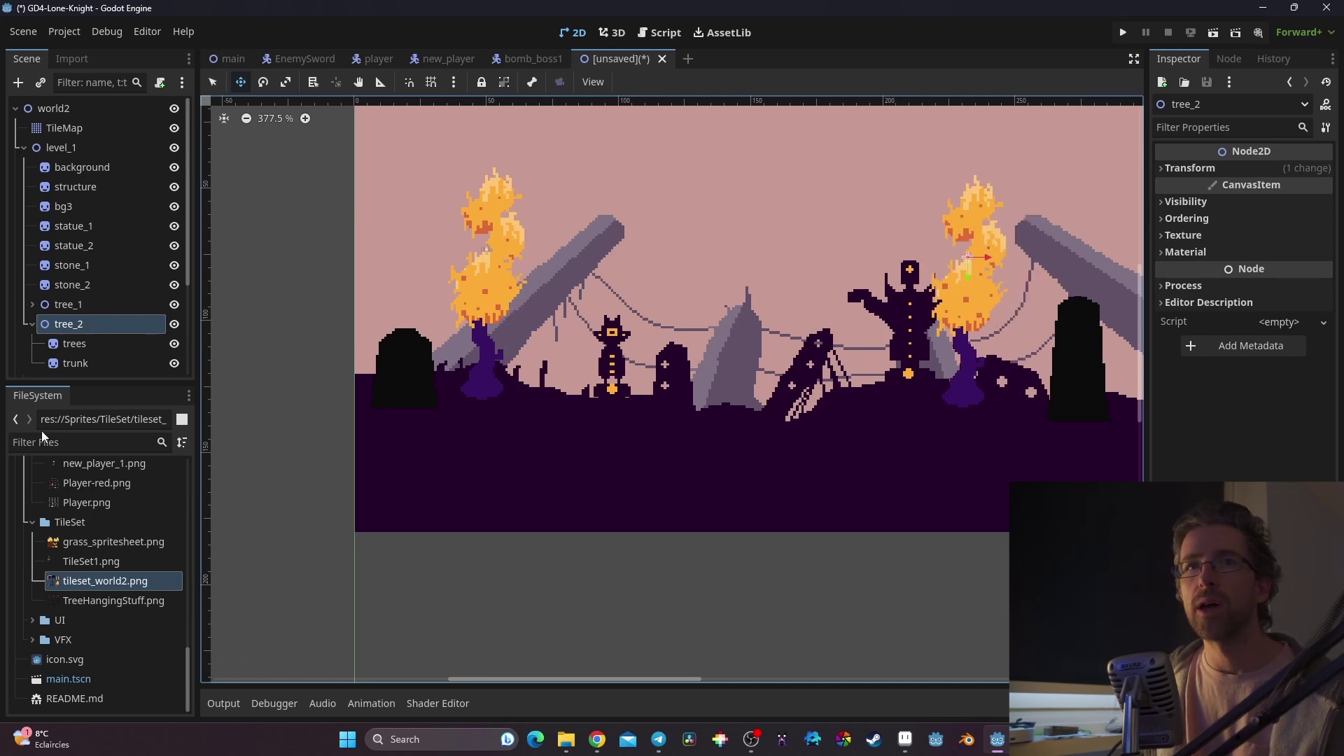
left_click(35, 324)
left_click(32, 324)
Step: Set the tree_2 foliage sprite's texture region around the large wide orange crown, about 93 × 72 px
scroll(70, 301, "down", 2)
left_click(74, 274)
left_click(1216, 237)
left_click(1217, 236)
left_click(1232, 248)
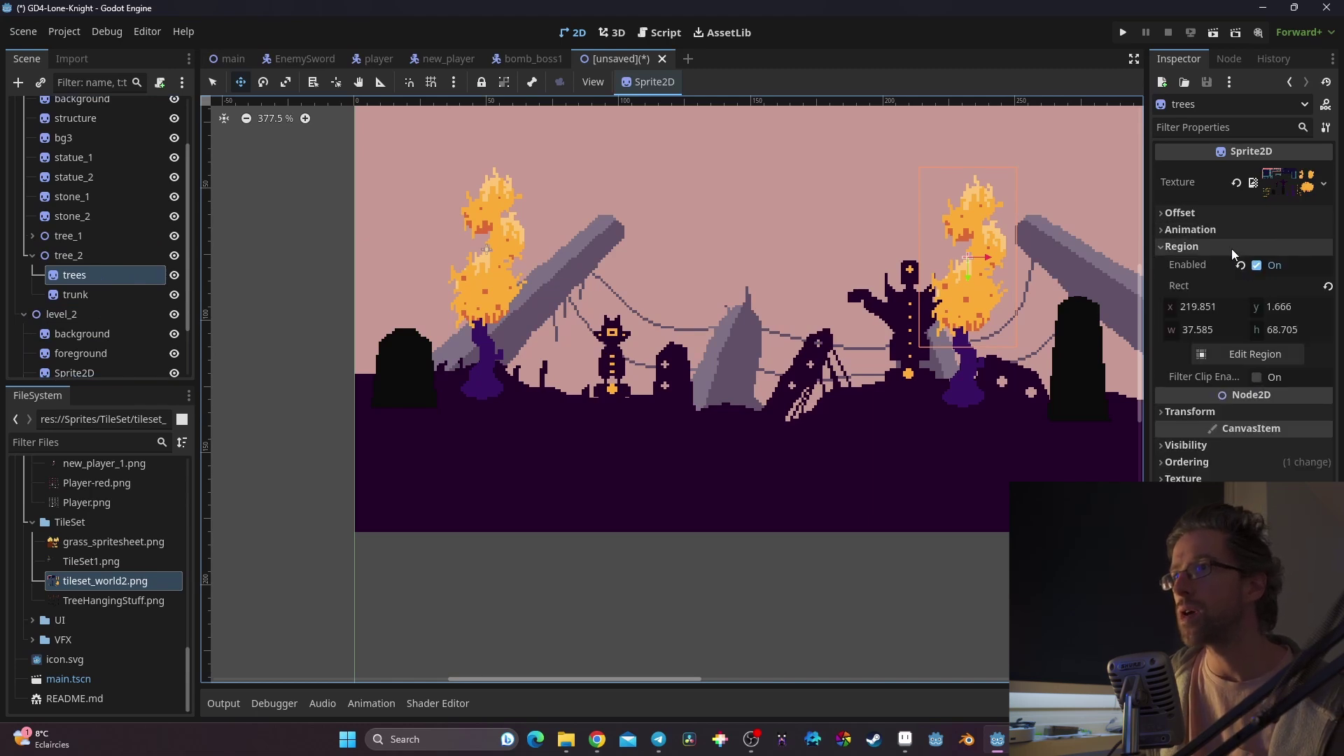
left_click(1255, 353)
scroll(763, 342, "up", 2)
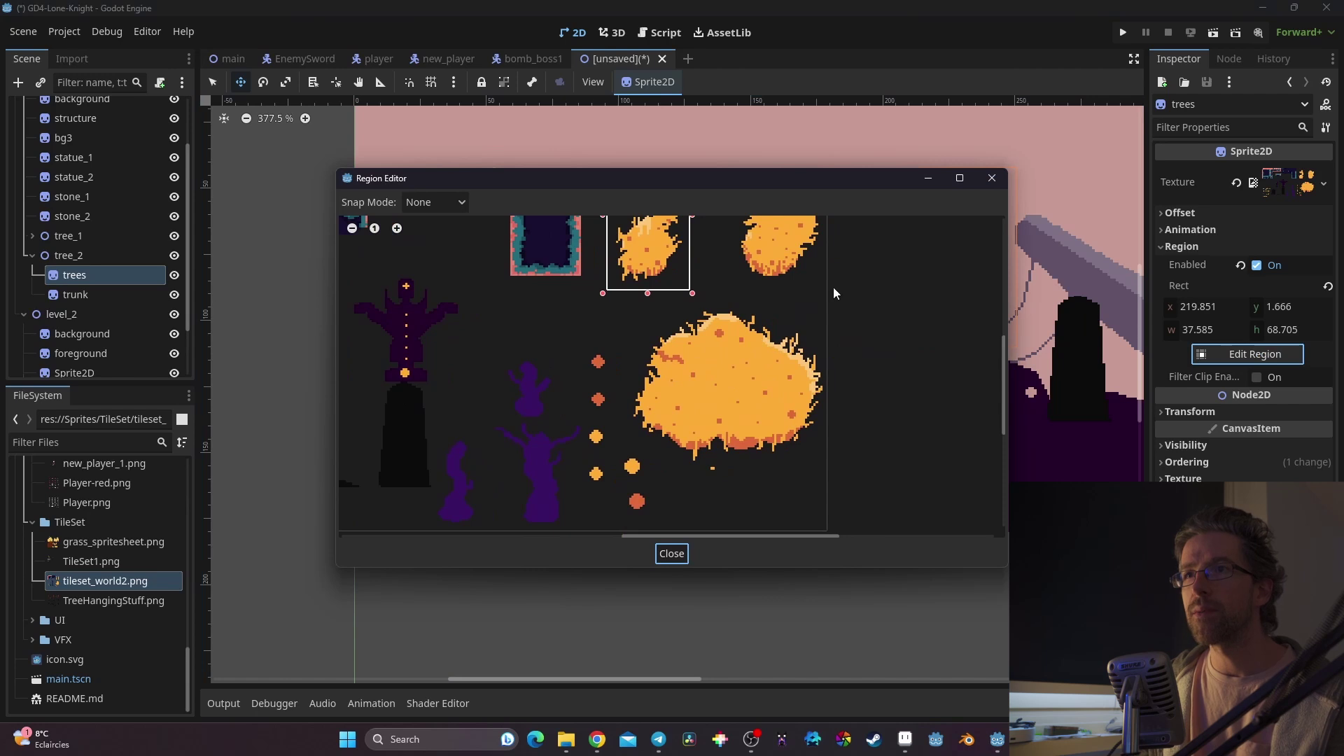
left_click_drag(831, 300, 629, 459)
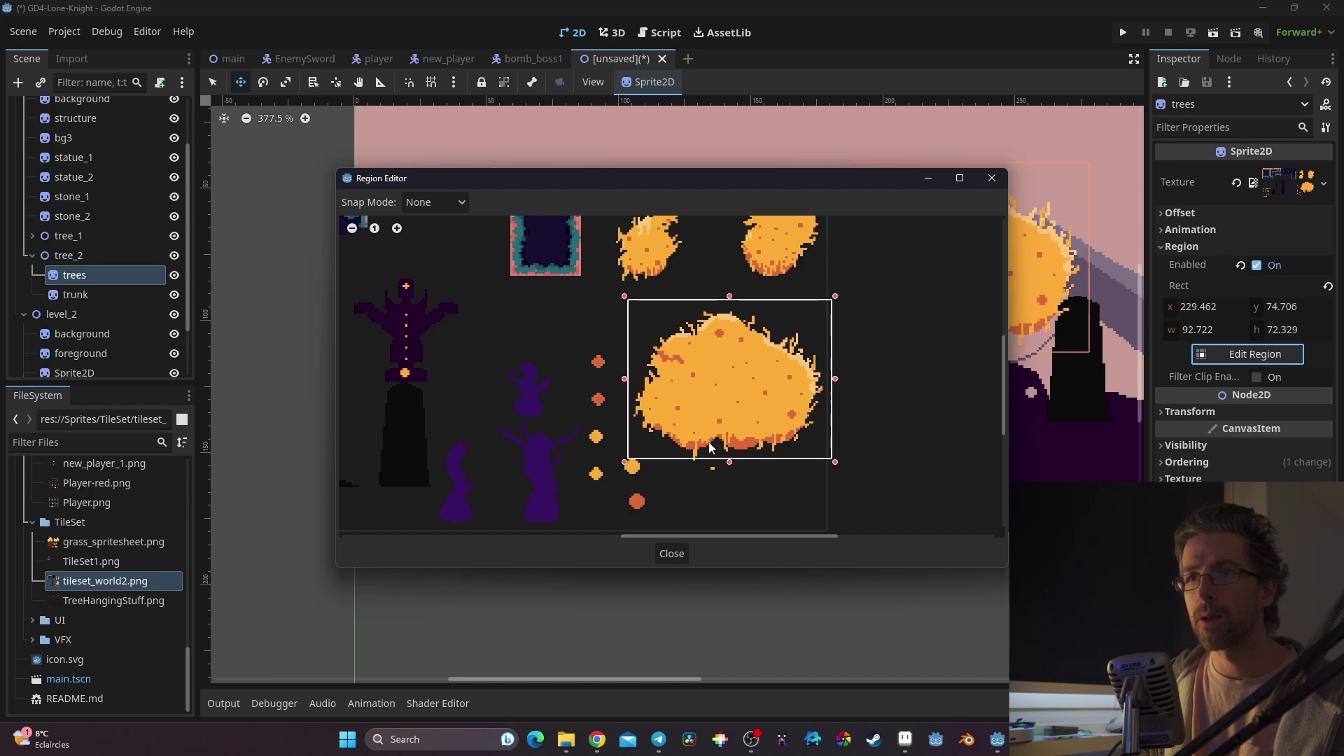
scroll(709, 447, "up", 5)
scroll(803, 436, "down", 4)
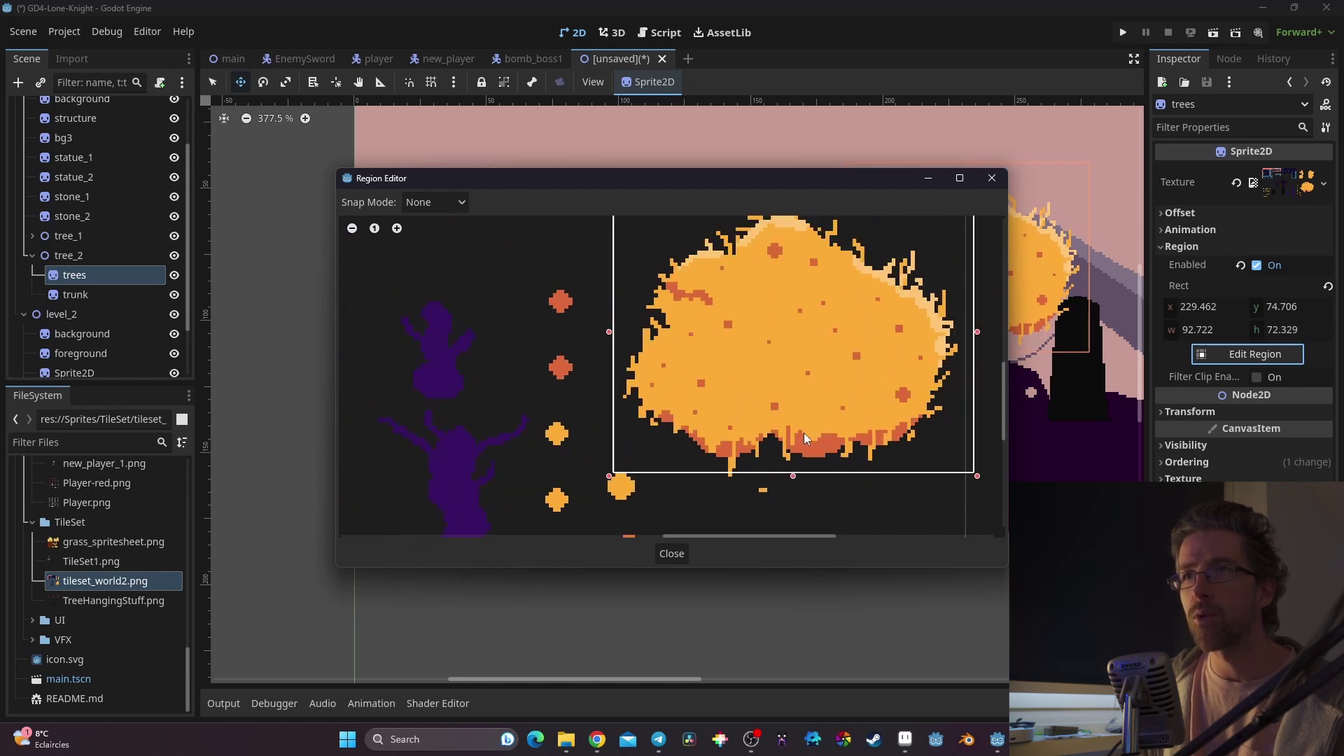
key("Escape")
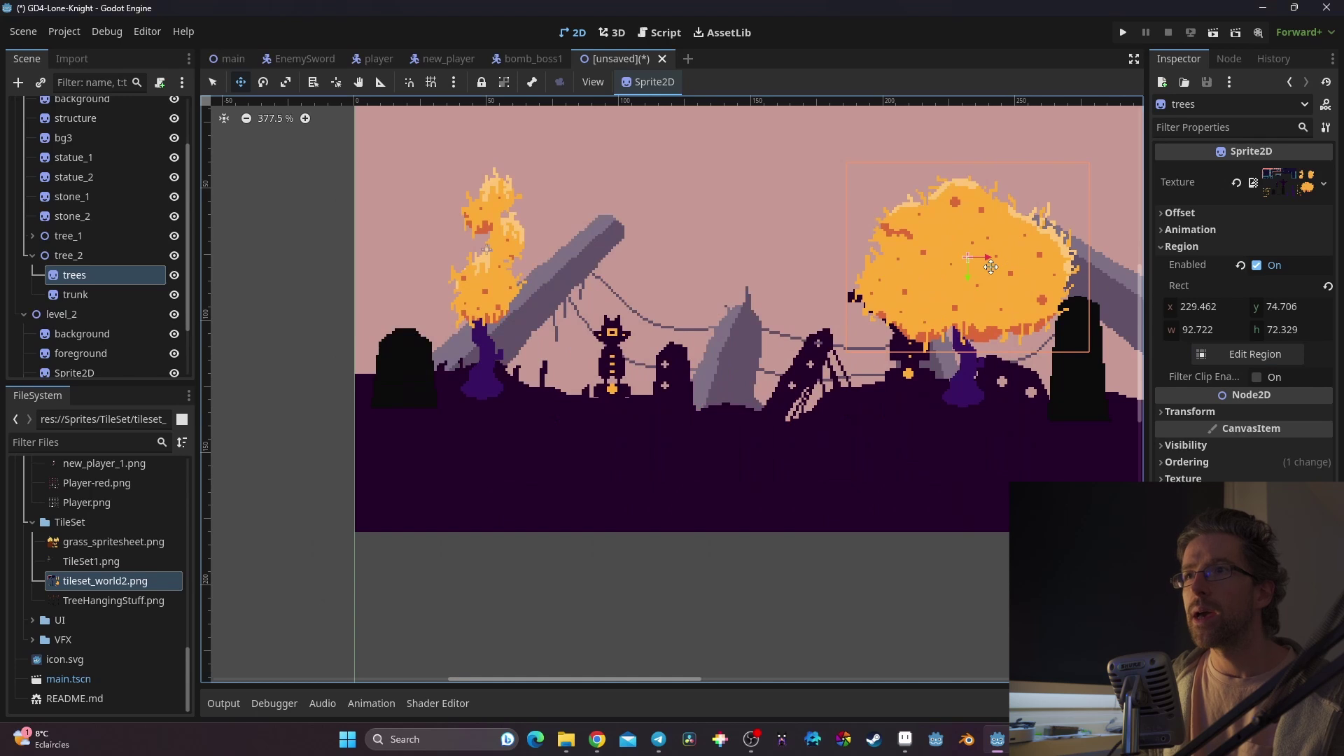
Step: Set the tree_2 trunk's texture region around the branched purple trunk, about 39 × 51 px, and nudge it into place beneath the wide crown
left_click(99, 300)
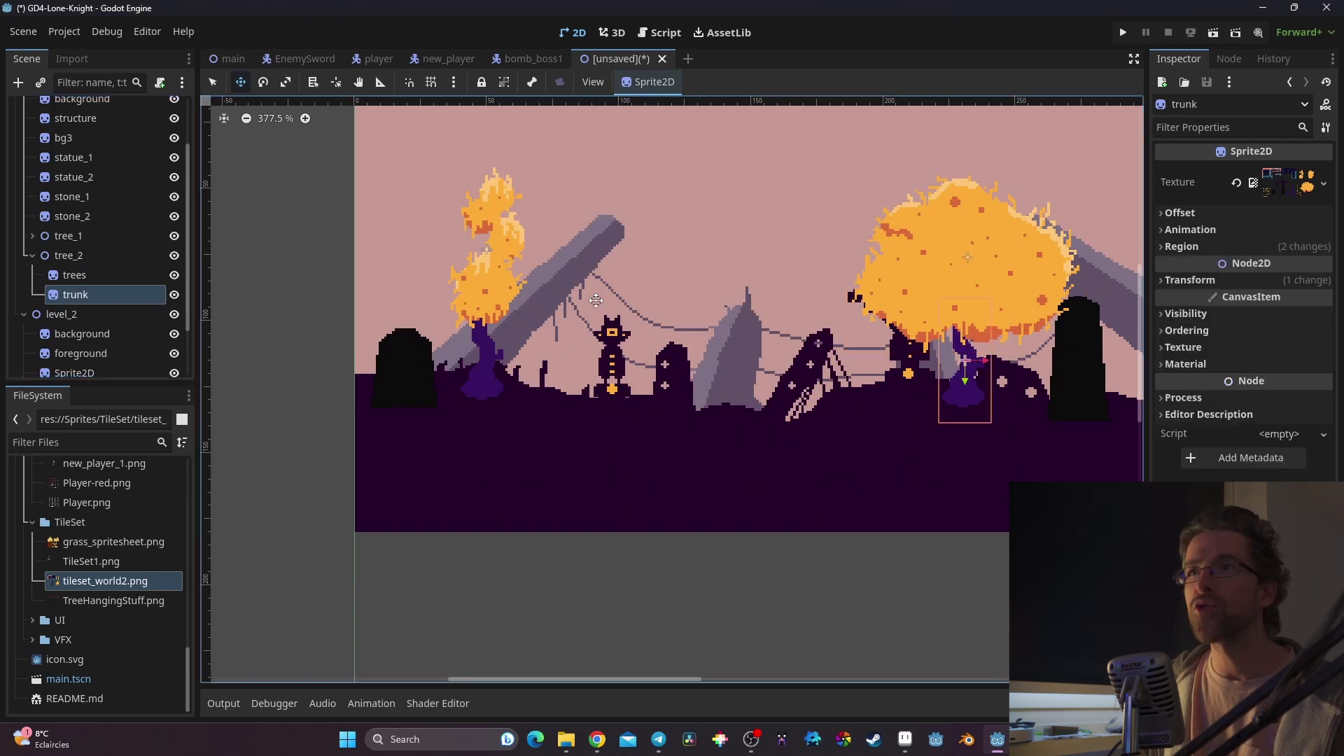
left_click(1230, 245)
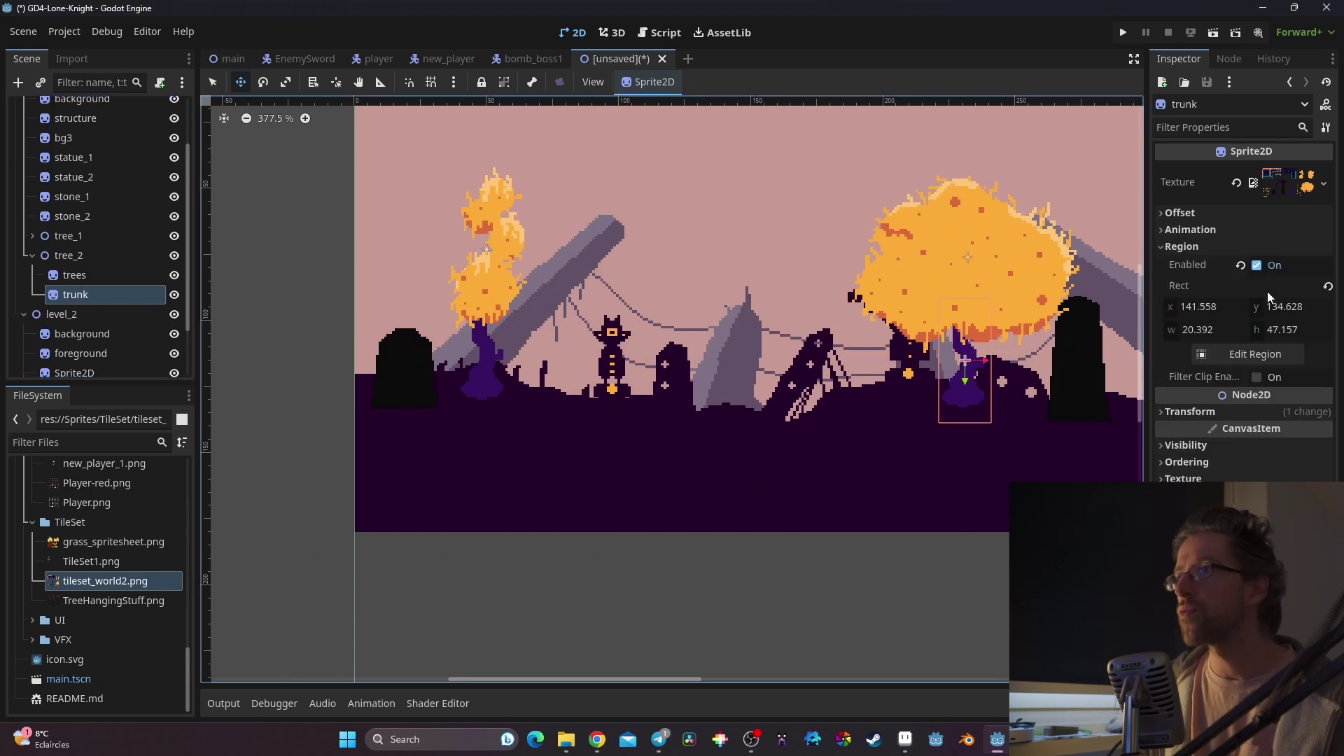
left_click(1253, 356)
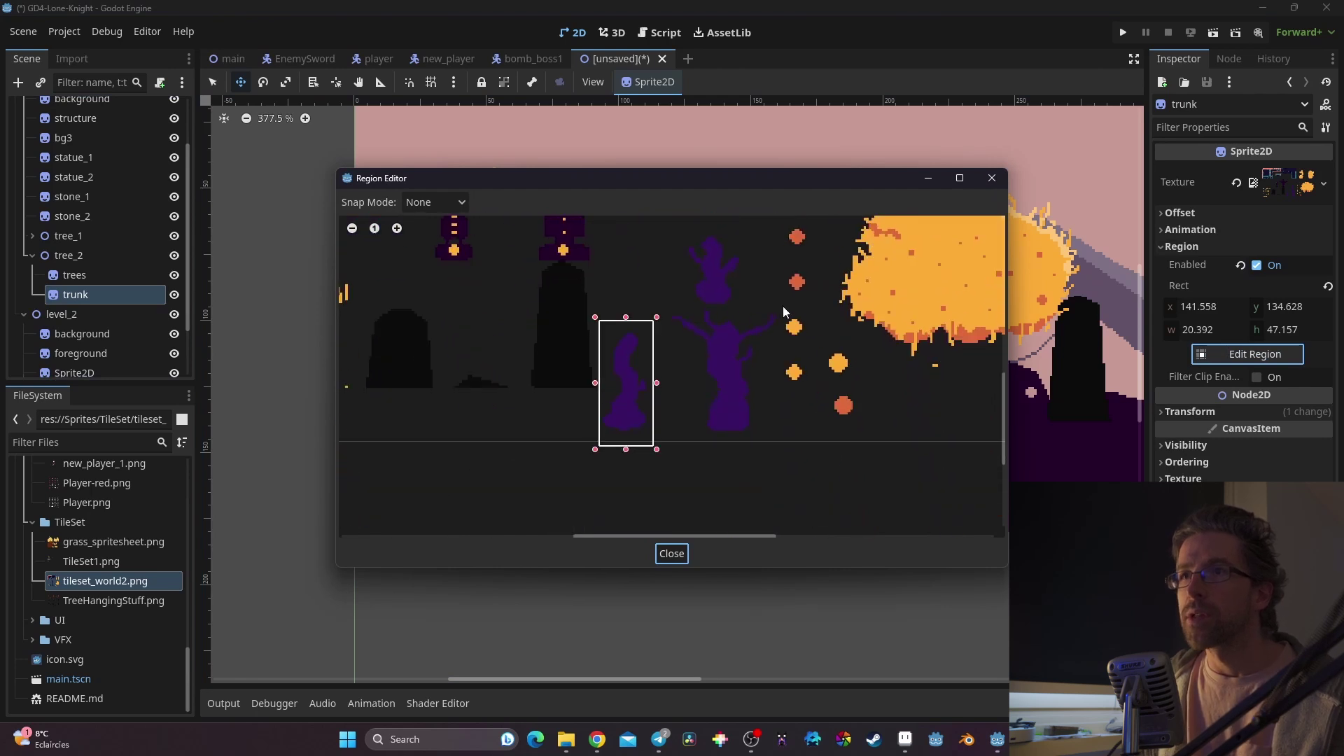
left_click_drag(777, 303, 669, 445)
left_click(685, 547)
scroll(843, 448, "right", 2)
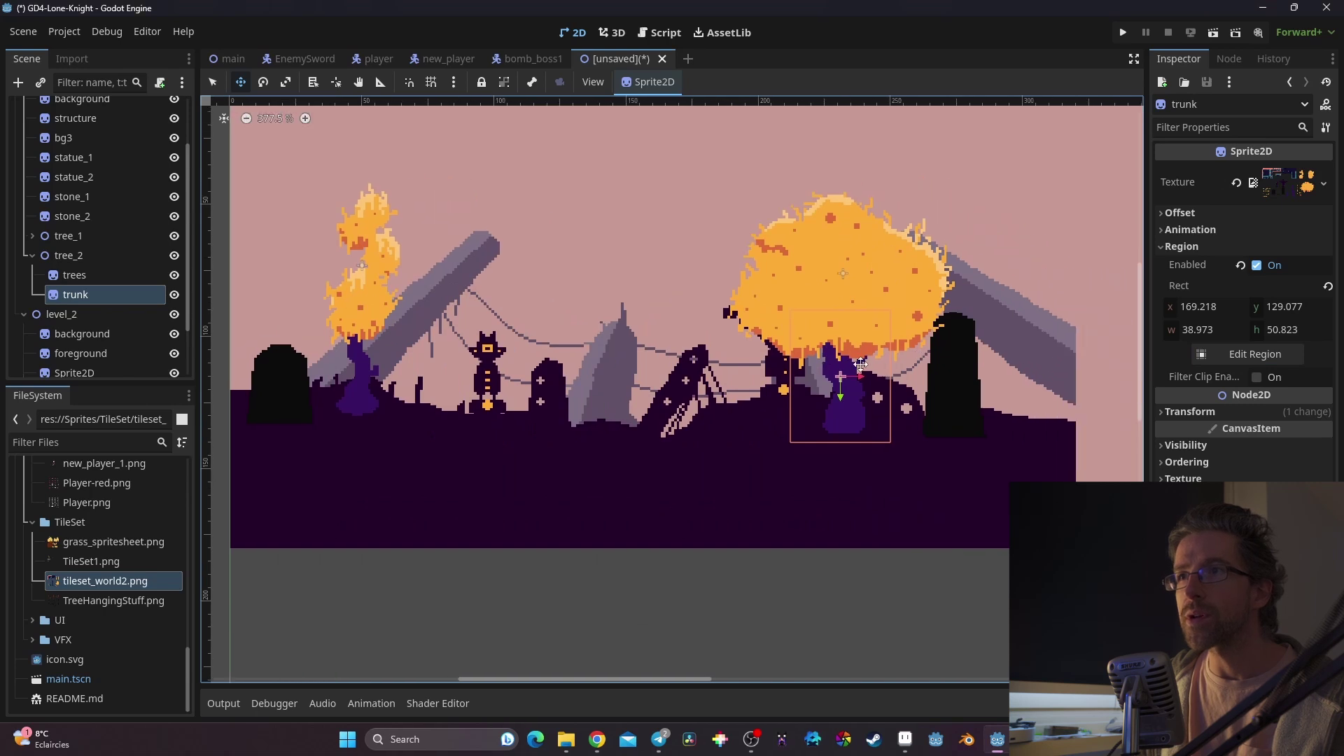
scroll(843, 406, "up", 1)
left_click_drag(800, 423, 793, 426)
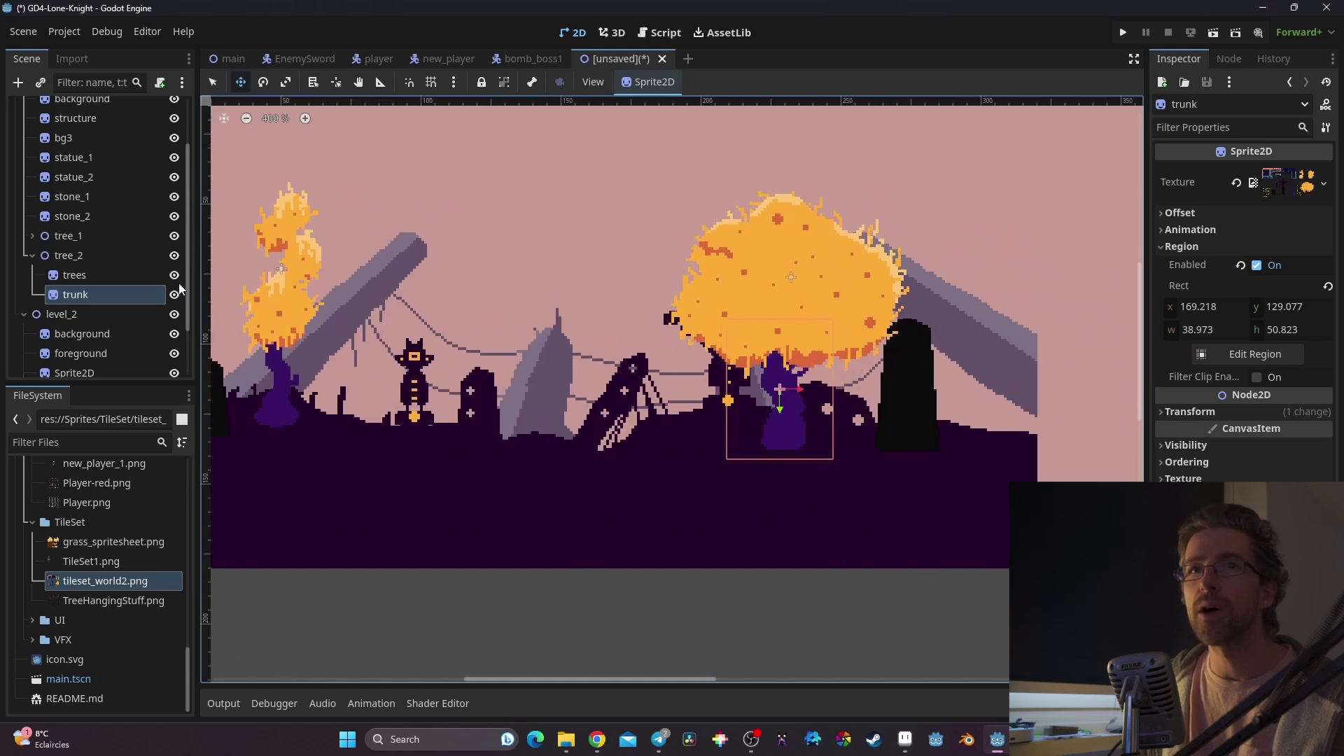
Step: Shift the whole tree_2 group slightly away from the tall black stone, towards the wide-armed statue
left_click(79, 261)
left_click_drag(817, 283, 789, 278)
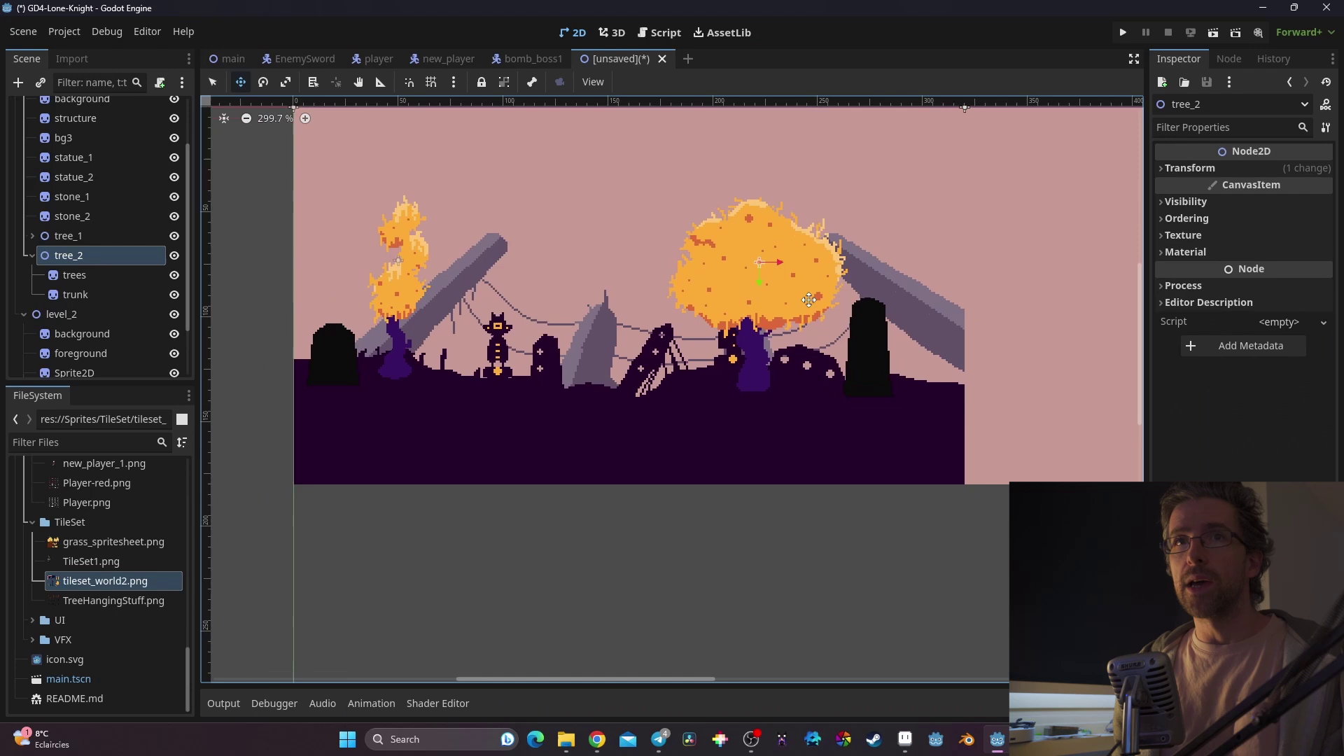
scroll(769, 294, "down", 2)
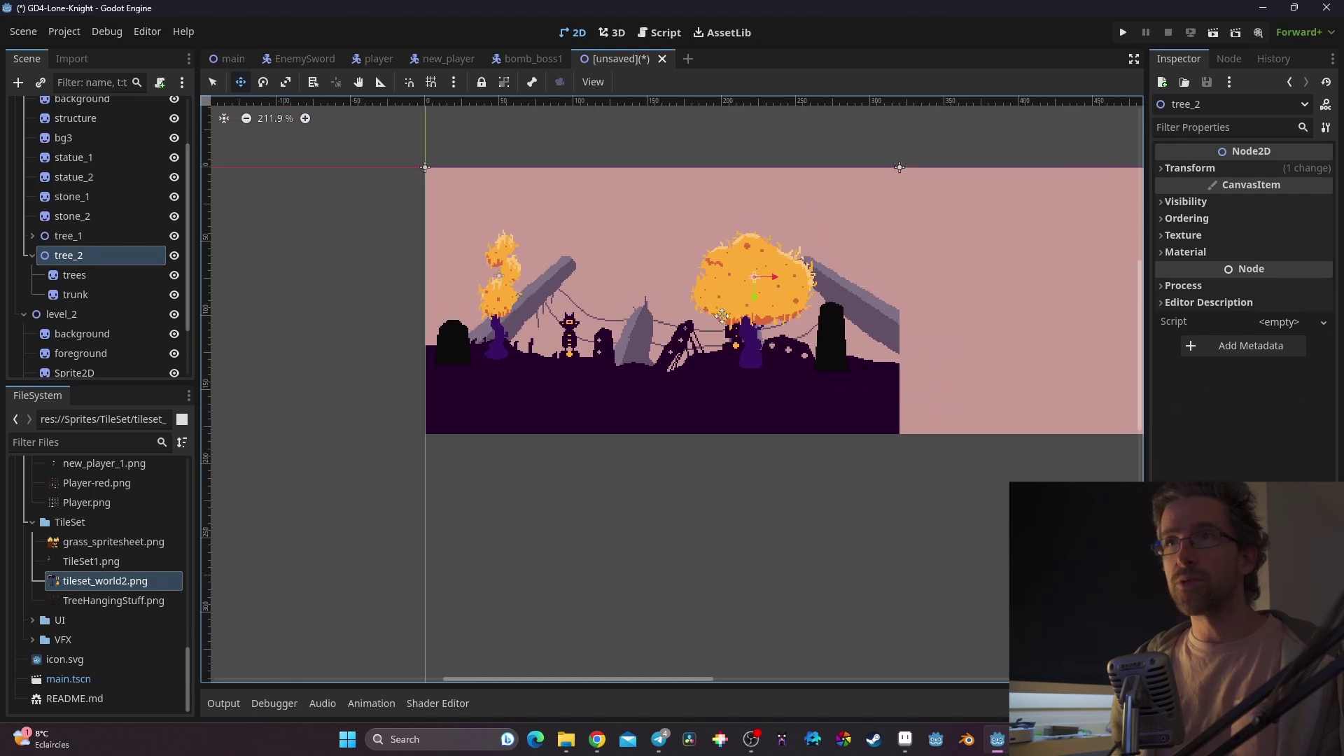
Step: Delete the level_2 node together with its children
left_click(61, 314)
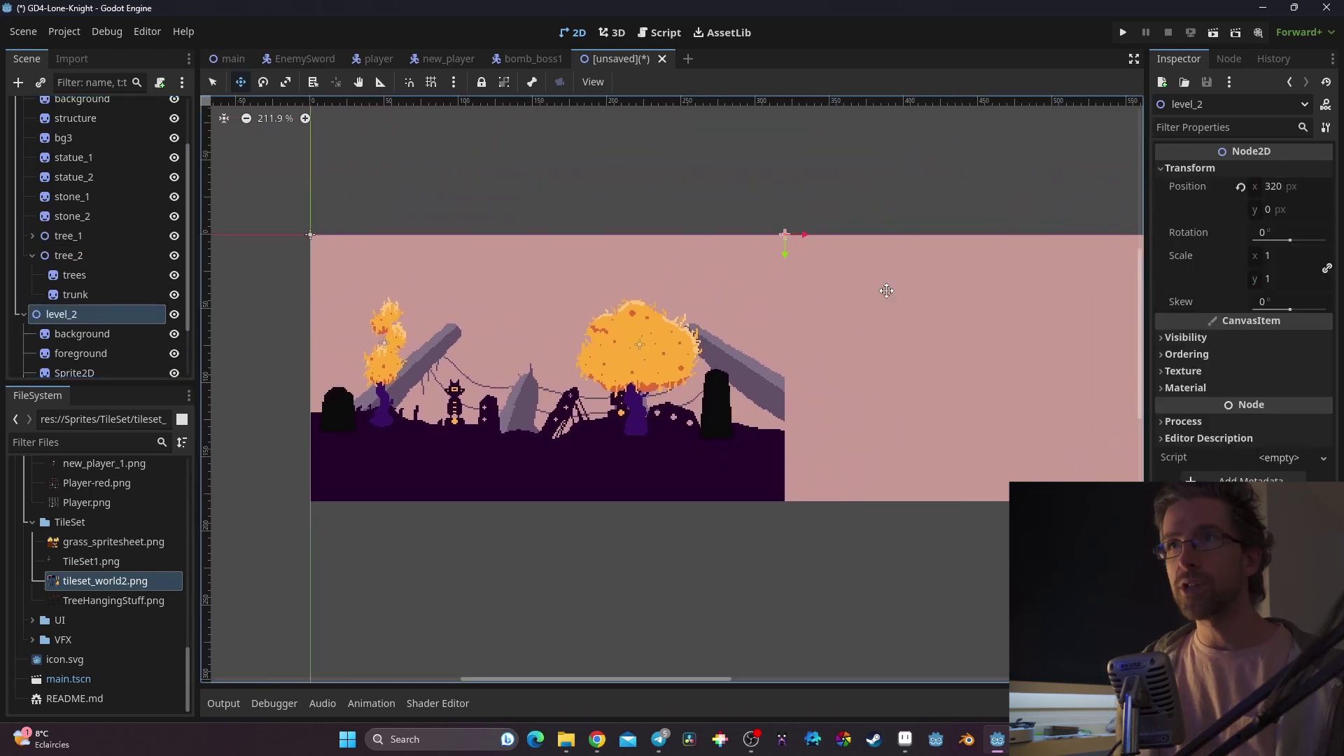
key("Delete")
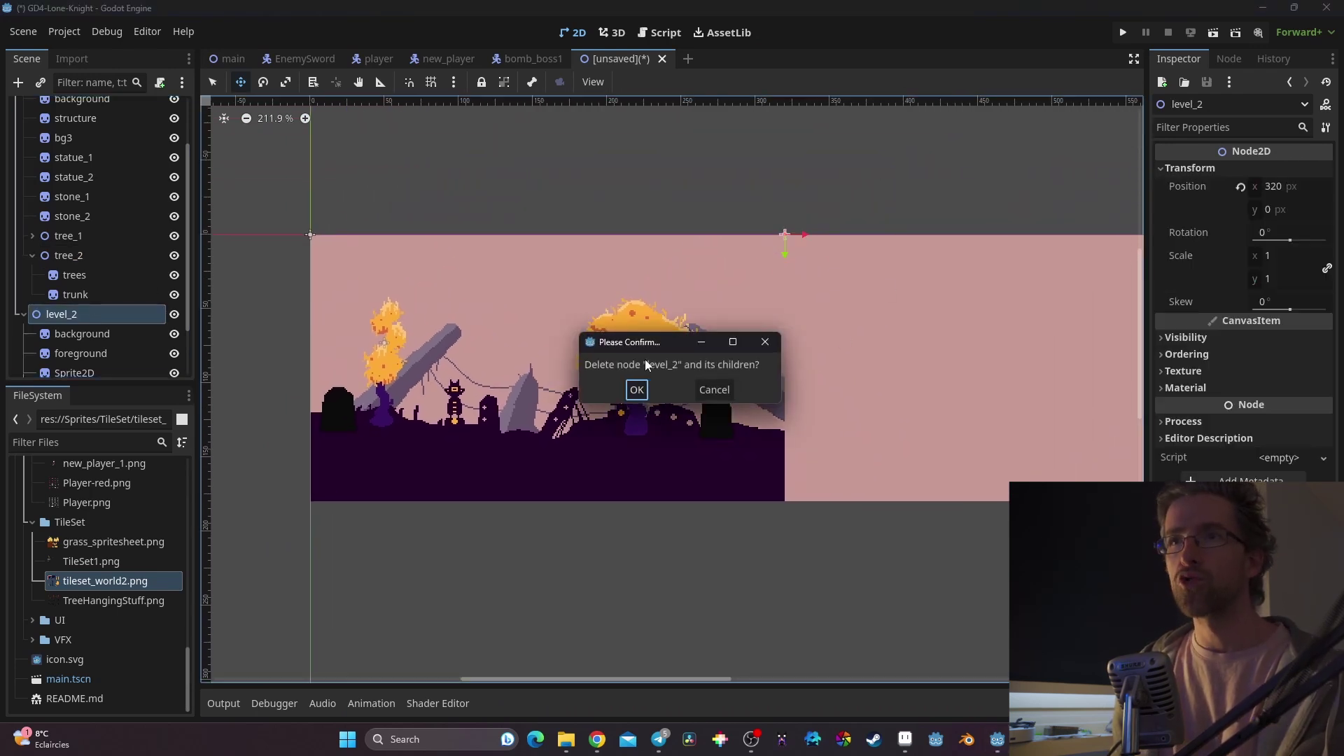
left_click(637, 390)
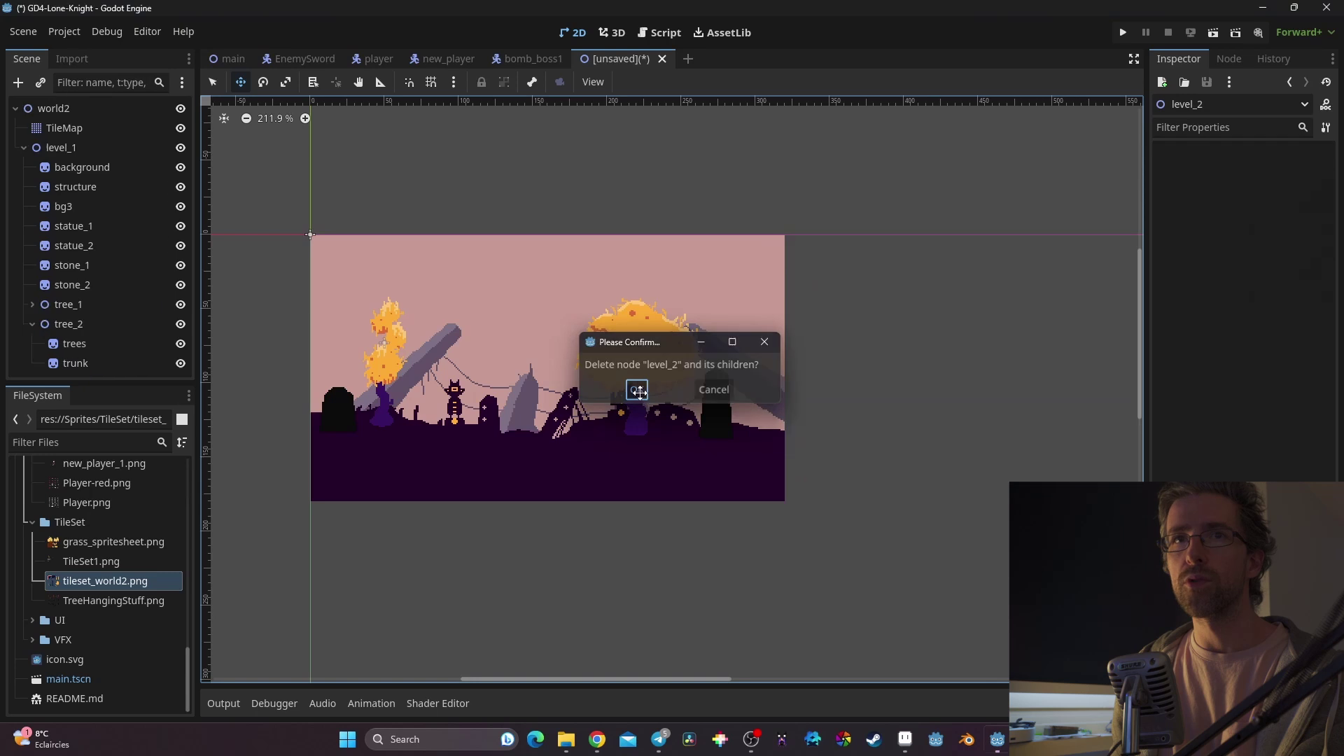
Step: Duplicate the completed level_1 node as level_2 and set the copy's X position to 320 px
left_click(62, 151)
left_click(24, 148)
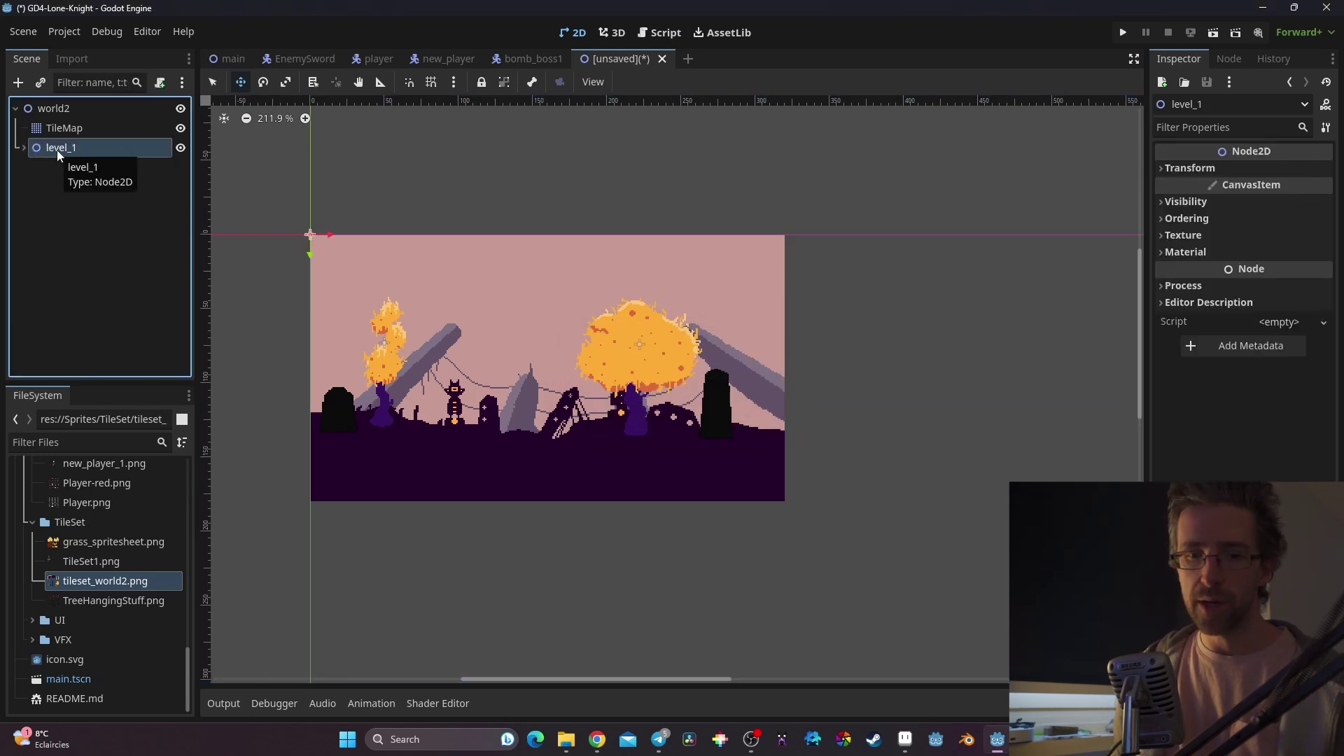
key("ctrl+z")
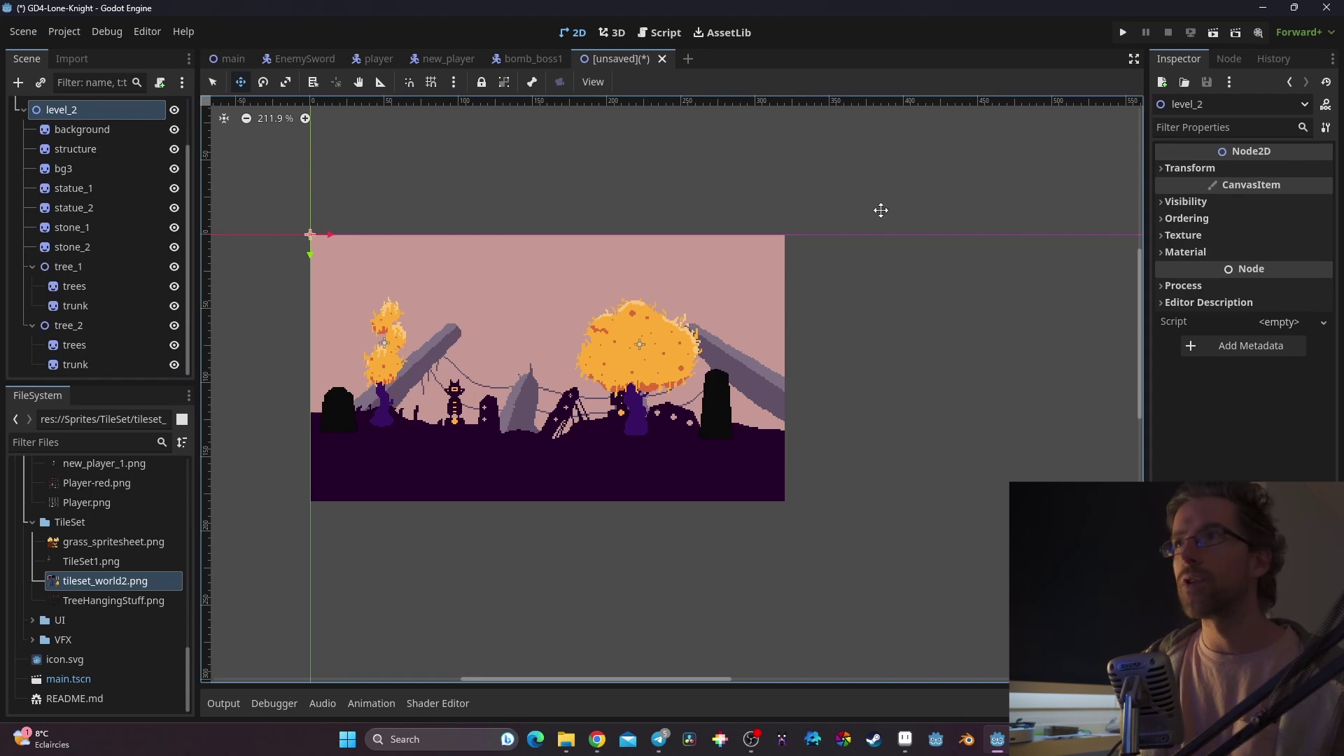
left_click(1190, 168)
left_click(1279, 184)
type("320")
key("Return")
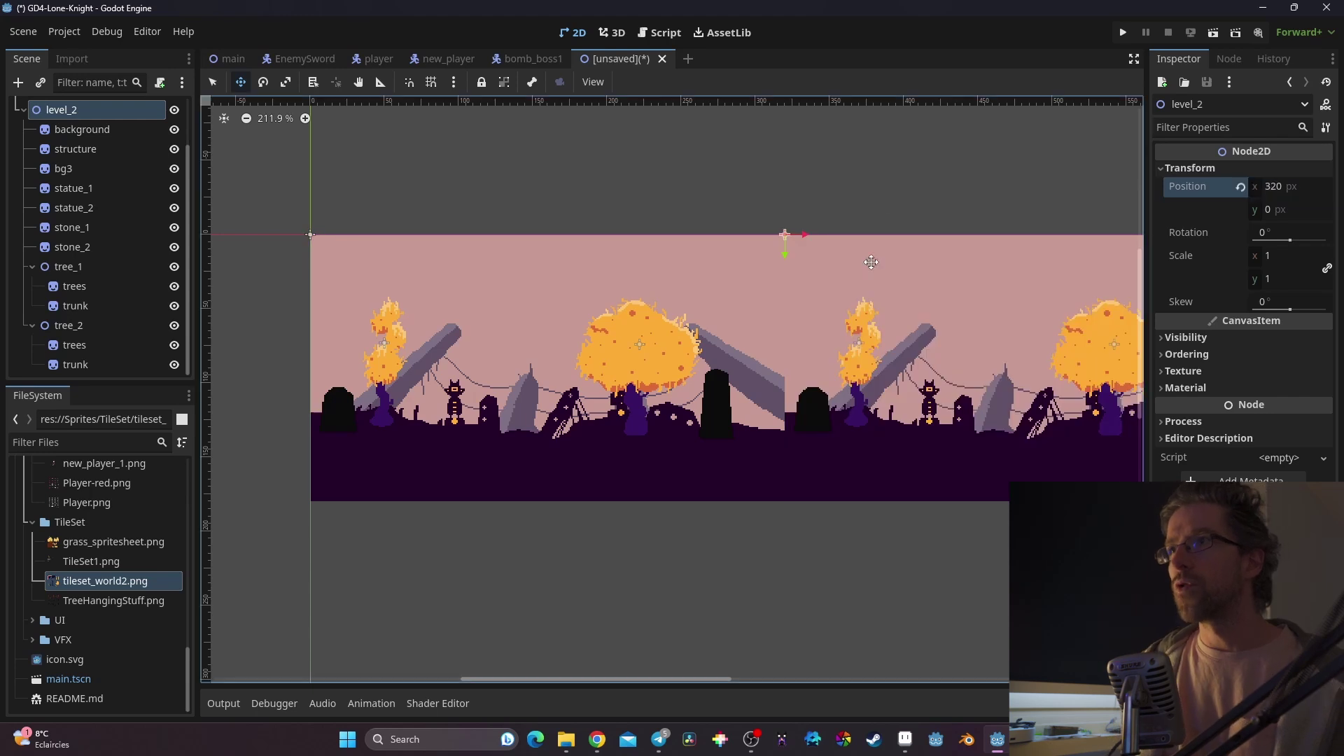
Step: Move level_2's stone_1 sprite over the background seam where the two levels meet
scroll(870, 261, "down", 1)
middle_click_drag(870, 261, 684, 210)
scroll(674, 373, "up", 2)
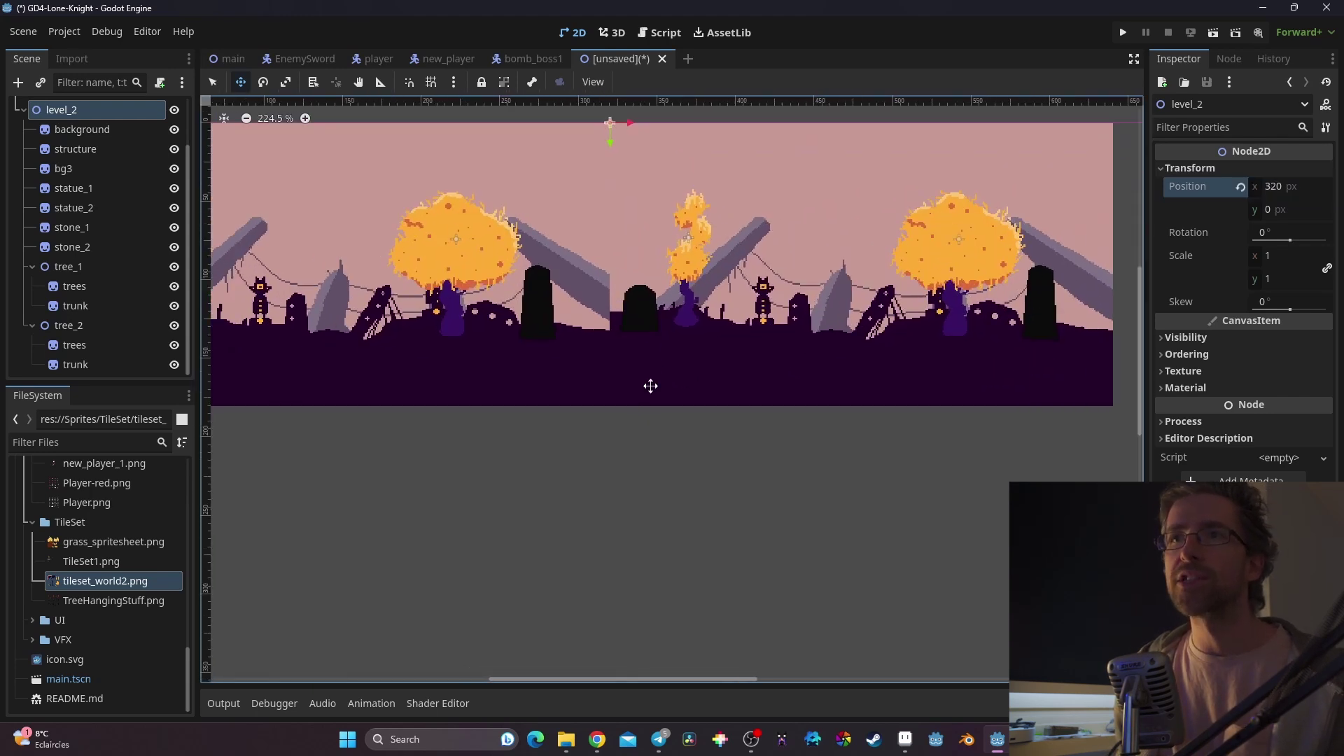
middle_click_drag(603, 287, 602, 319)
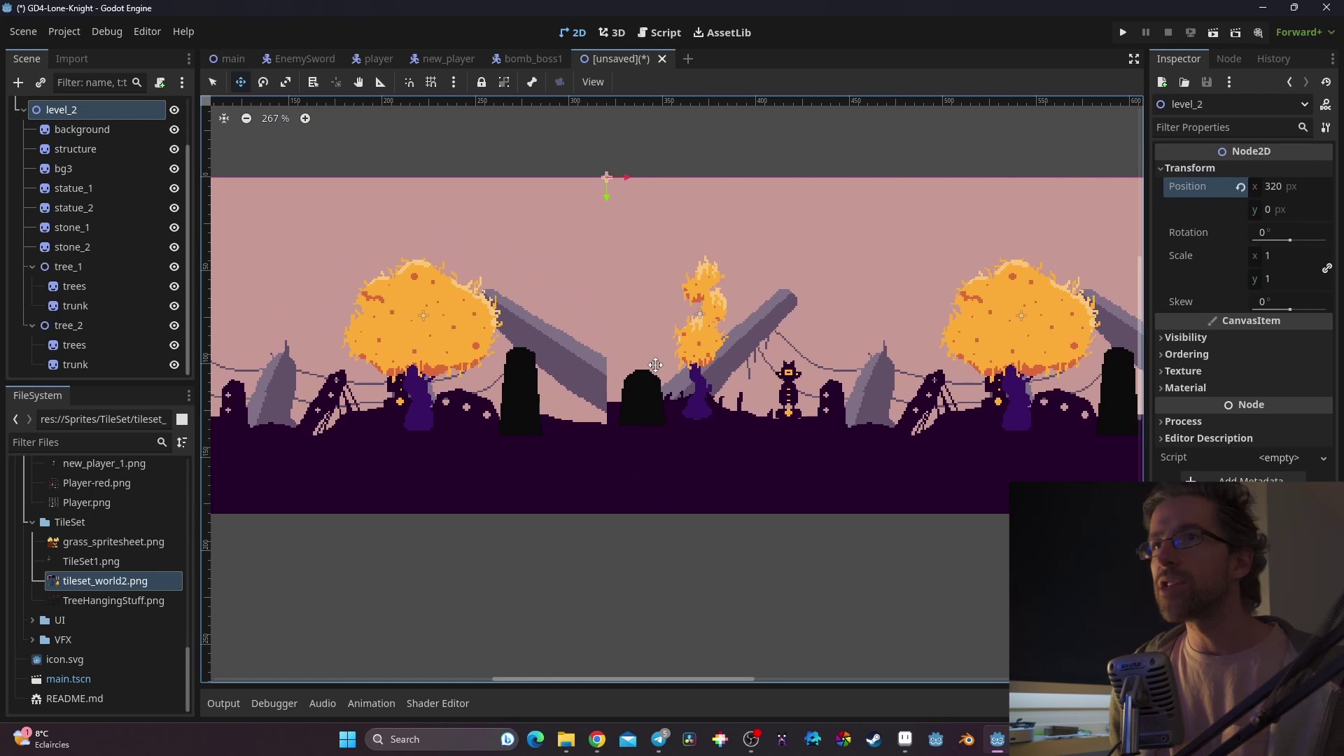
scroll(655, 364, "up", 2)
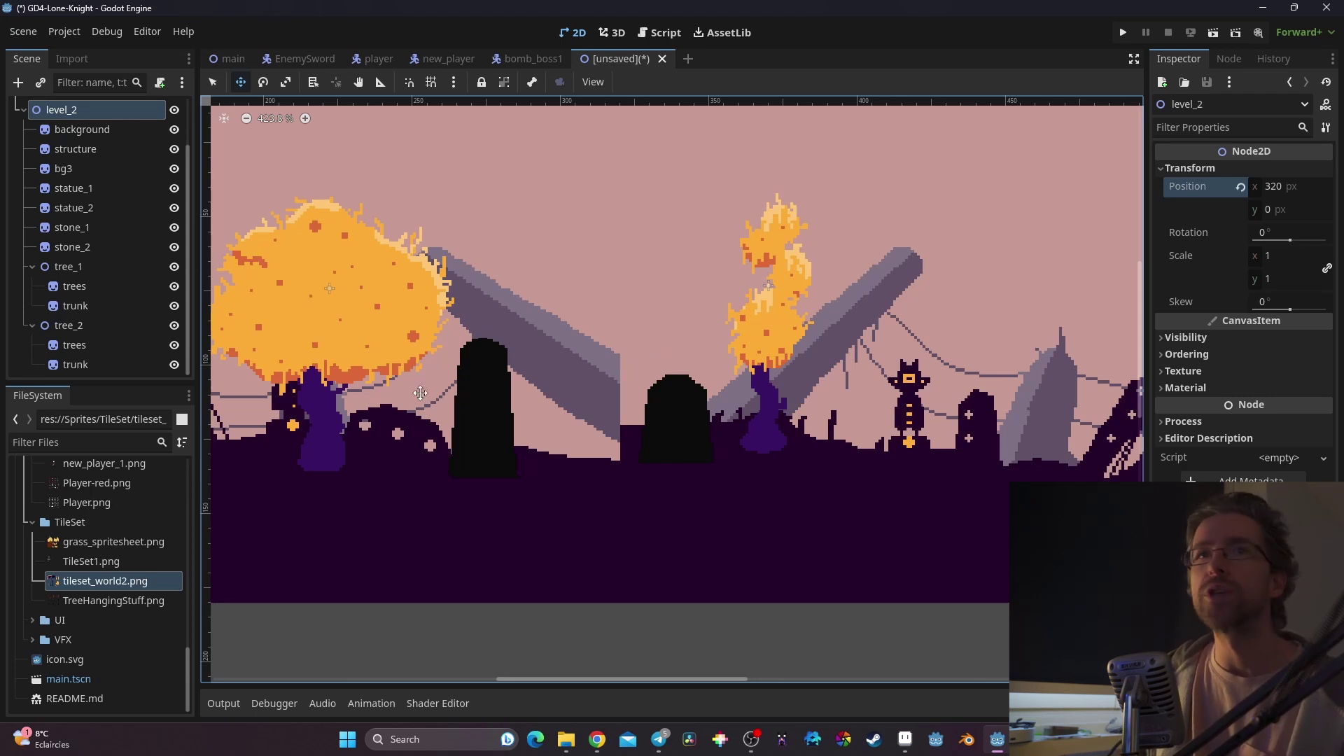
left_click(81, 174)
left_click(101, 189)
left_click(98, 225)
left_click_drag(672, 426, 629, 392)
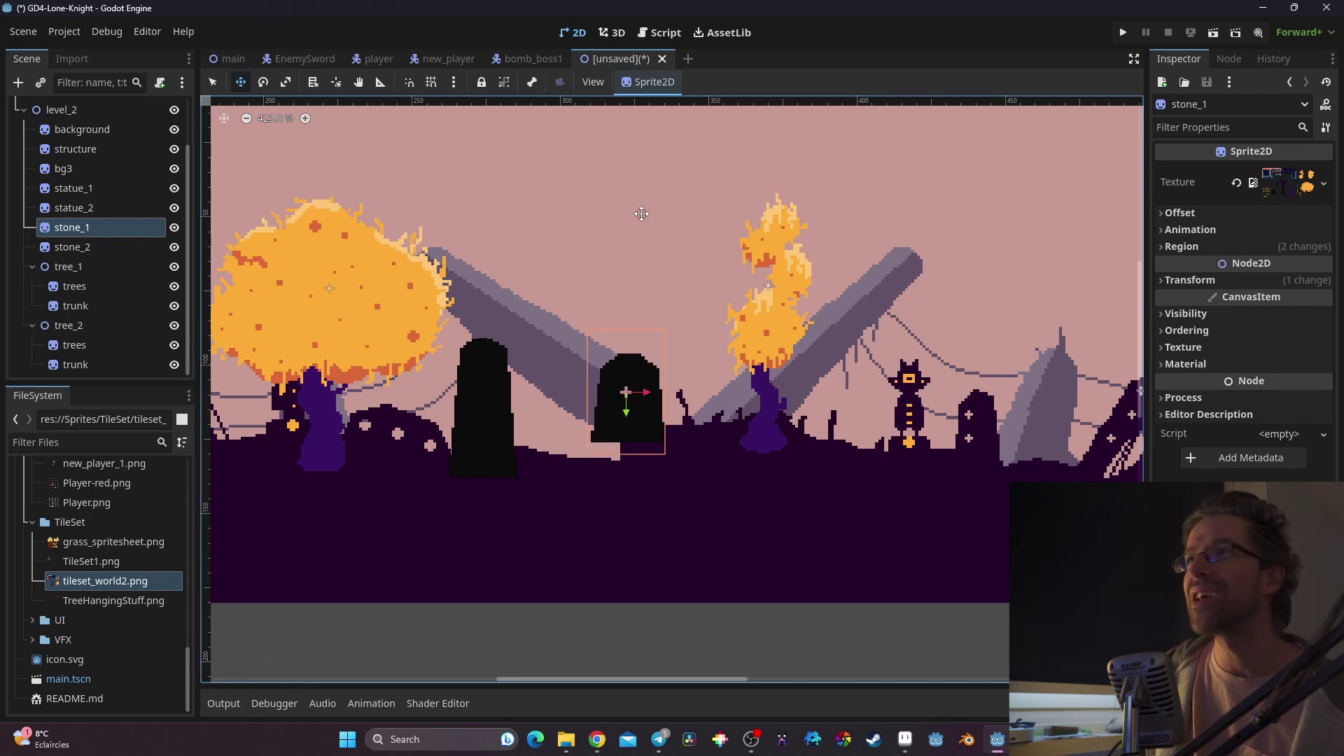
Step: Enlarge level_2's stone_1 and lower it onto the dark ground so that it covers the seam
left_click(212, 81)
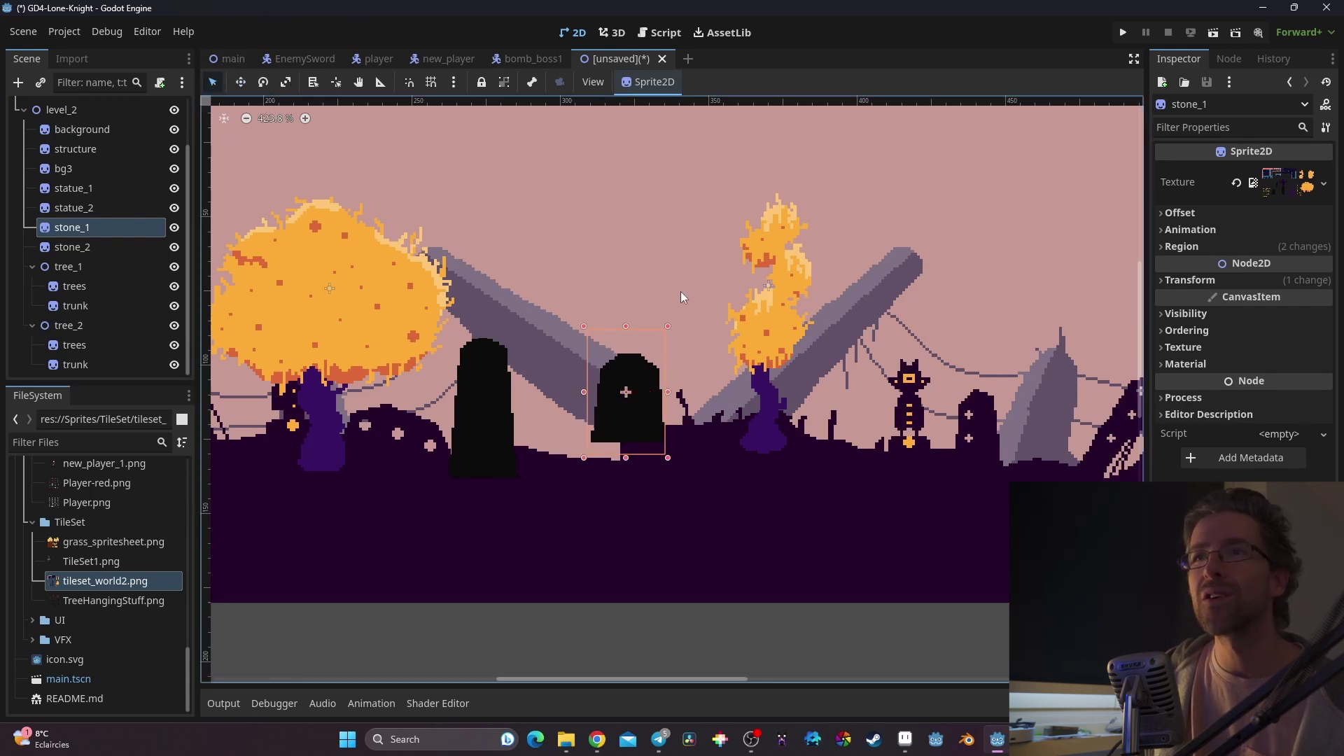
left_click_drag(670, 327, 700, 244)
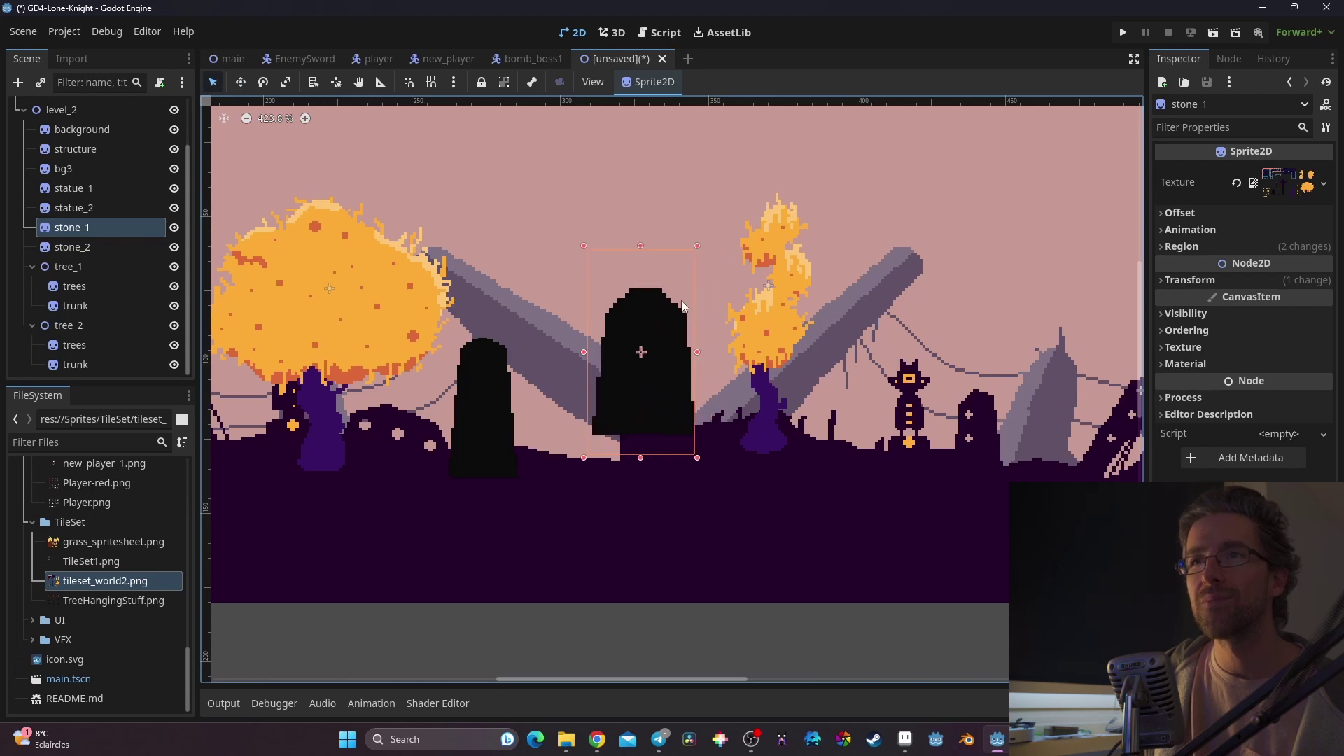
left_click_drag(658, 346, 657, 355)
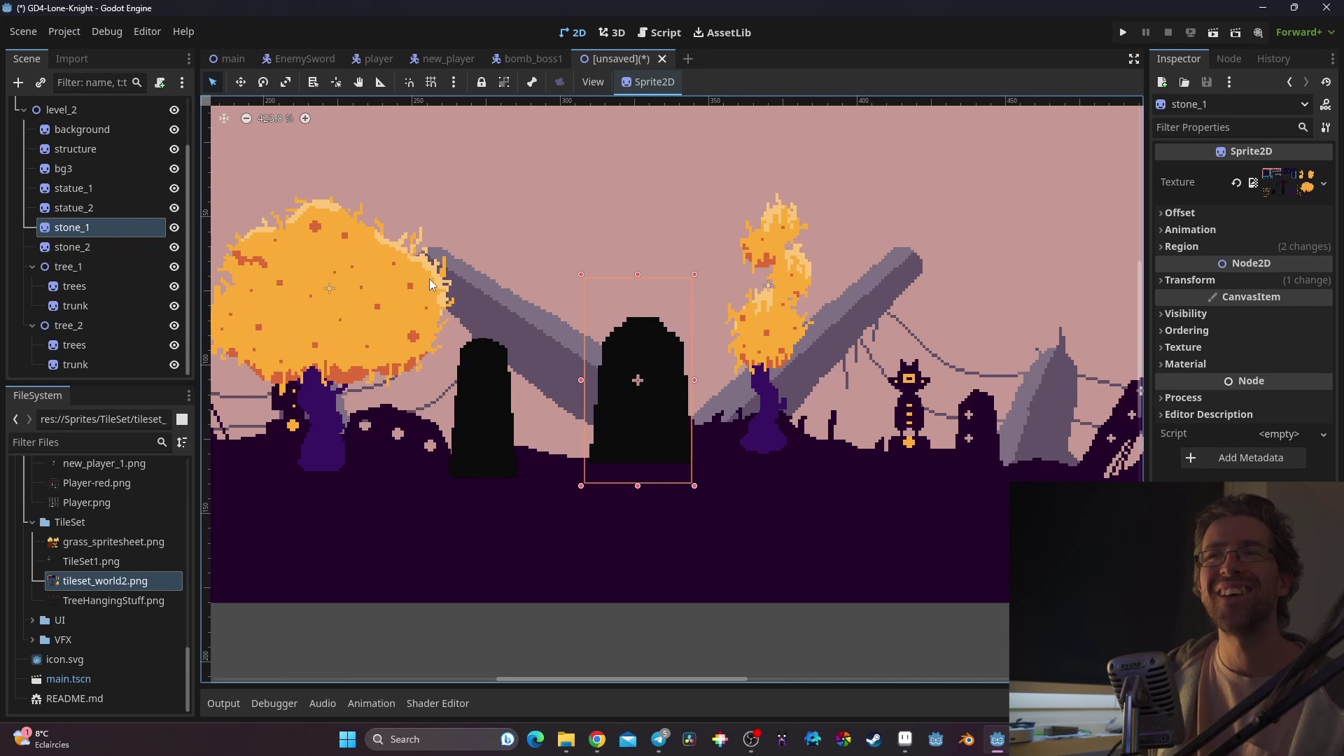
scroll(431, 284, "down", 1)
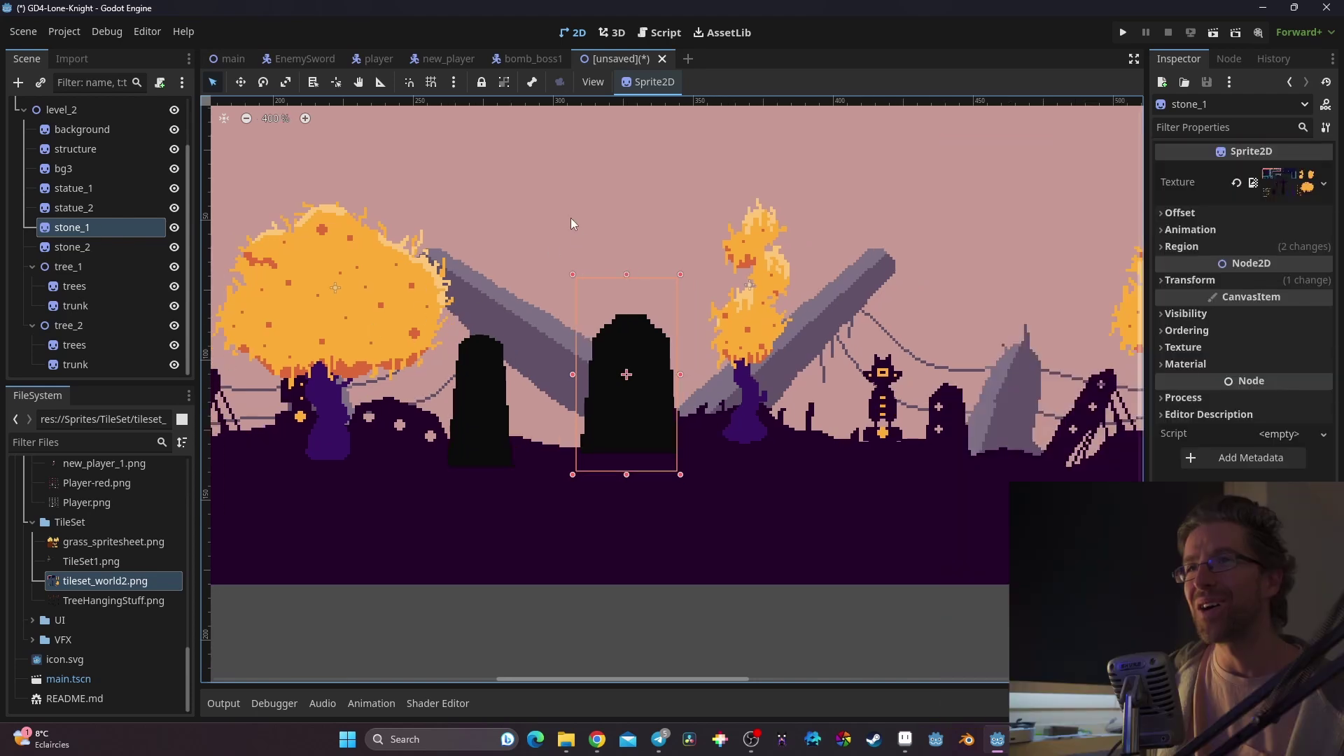
scroll(882, 312, "down", 5)
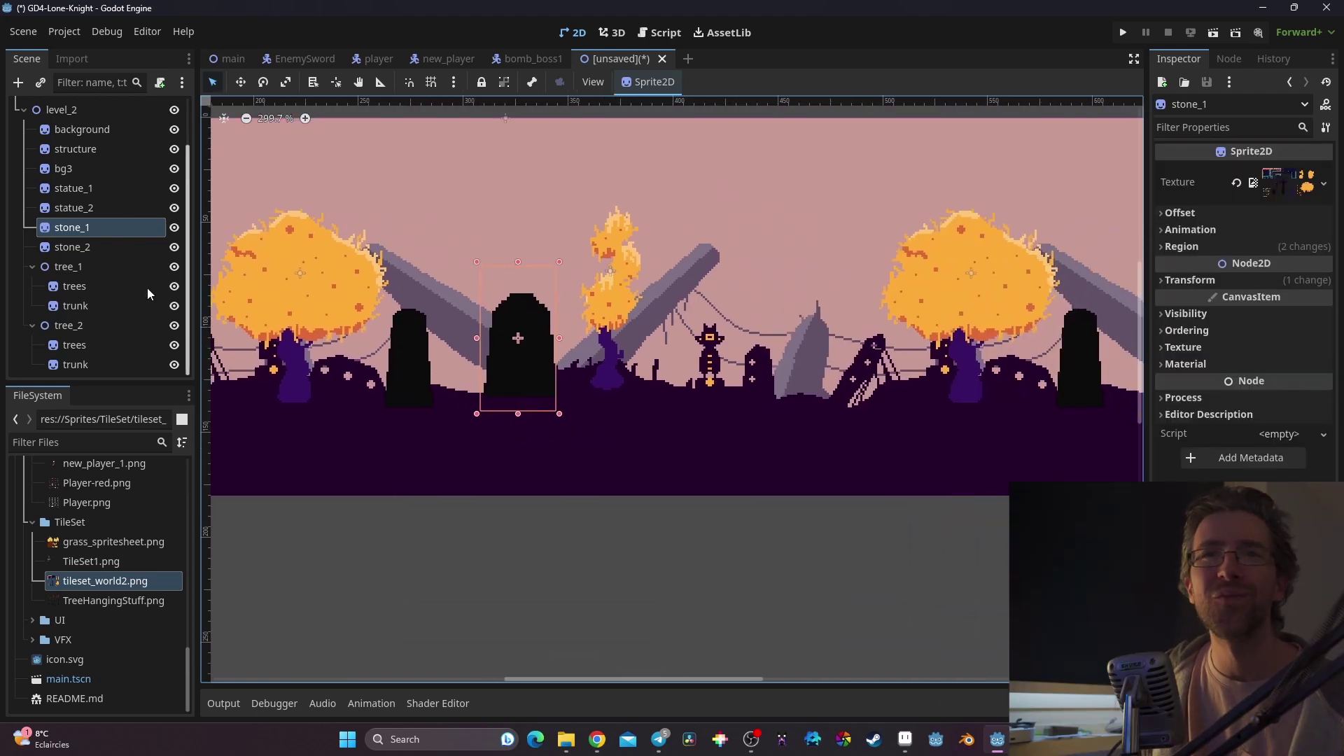
left_click(74, 188)
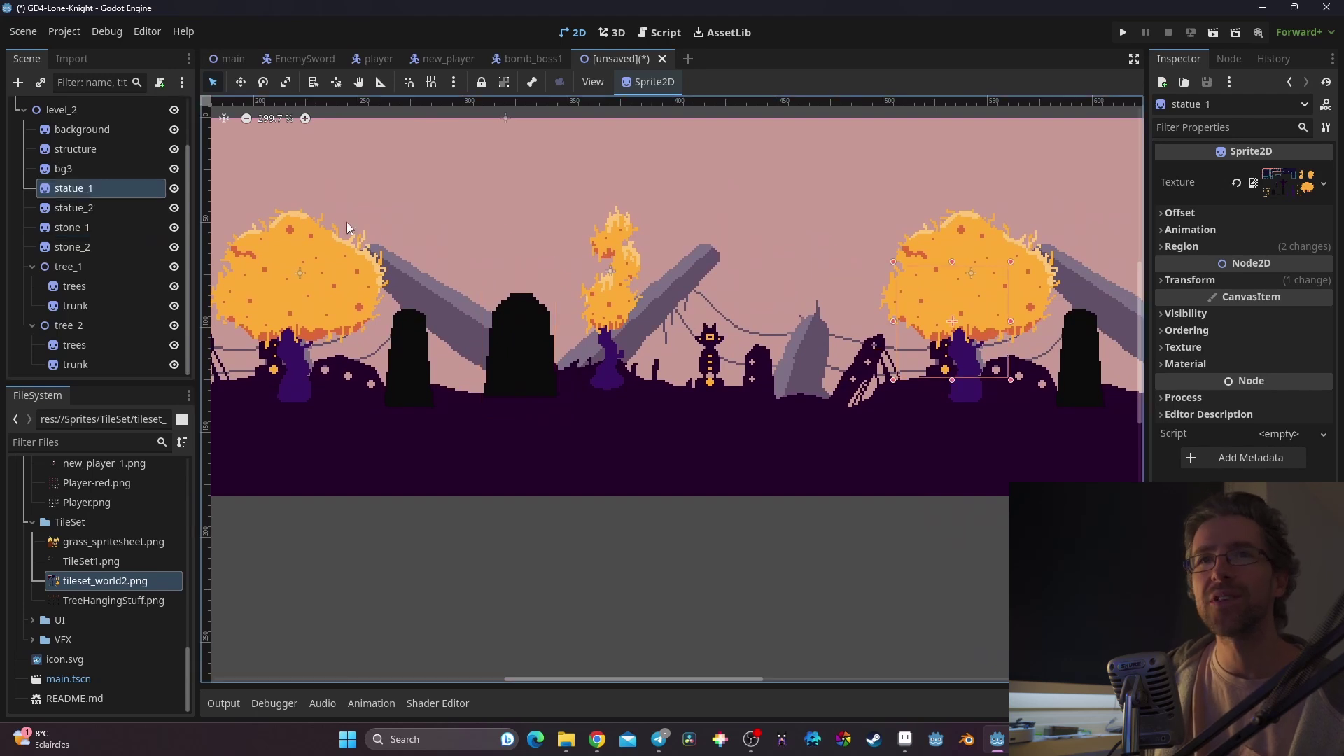
left_click_drag(964, 350, 876, 360)
key("ctrl+z")
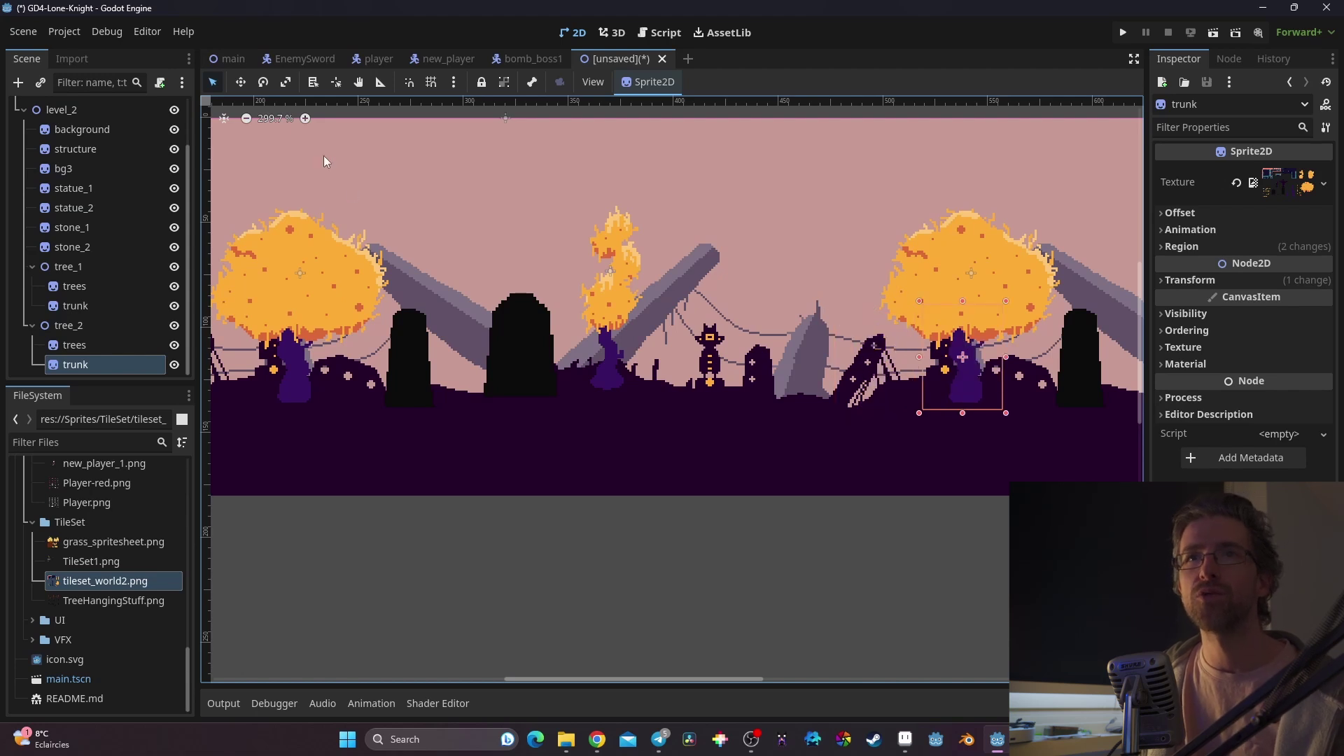
Step: Move level_2's statue_2 in front of the pale pointed rock in the middle of that level
left_click(93, 238)
left_click(92, 210)
key("w")
left_click_drag(728, 417, 831, 417)
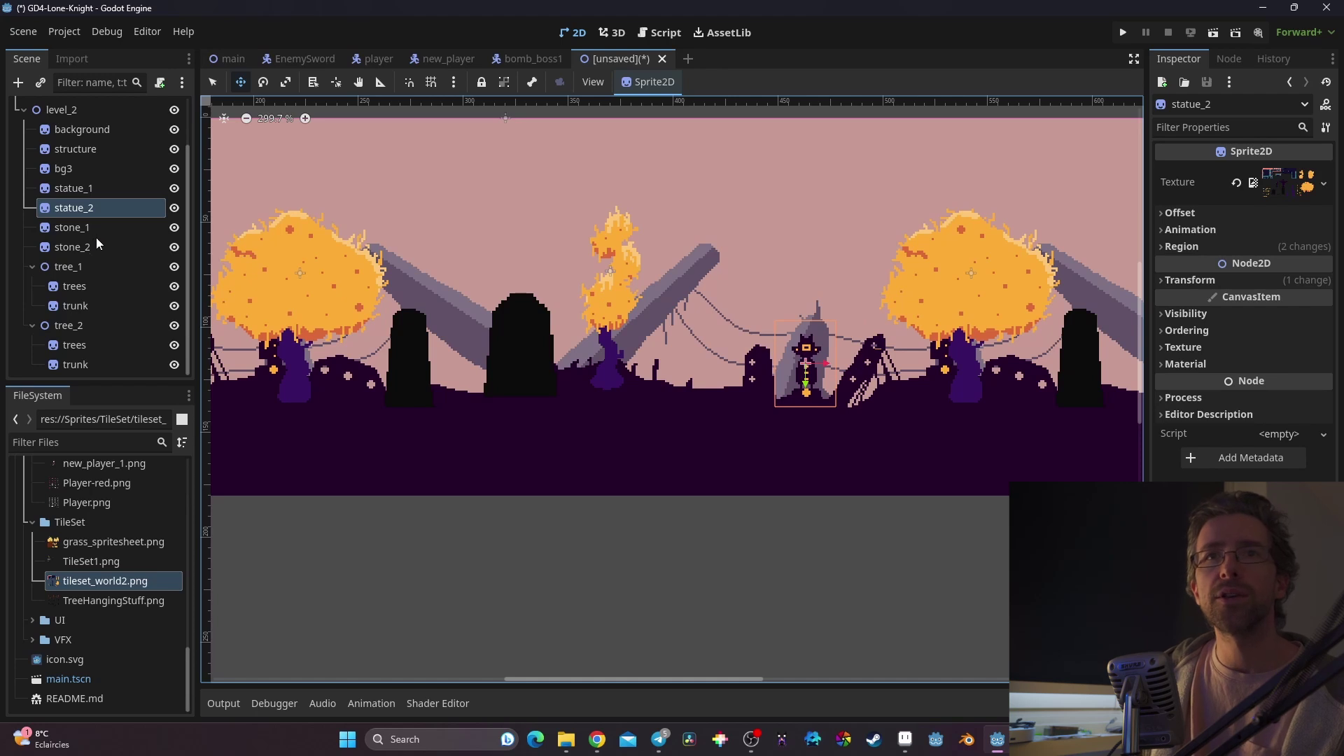
Step: Move level_2's statue_1 about 113 px left and 7 px down, between the narrow tree and statue_2
left_click(102, 187)
left_click_drag(945, 358, 710, 375)
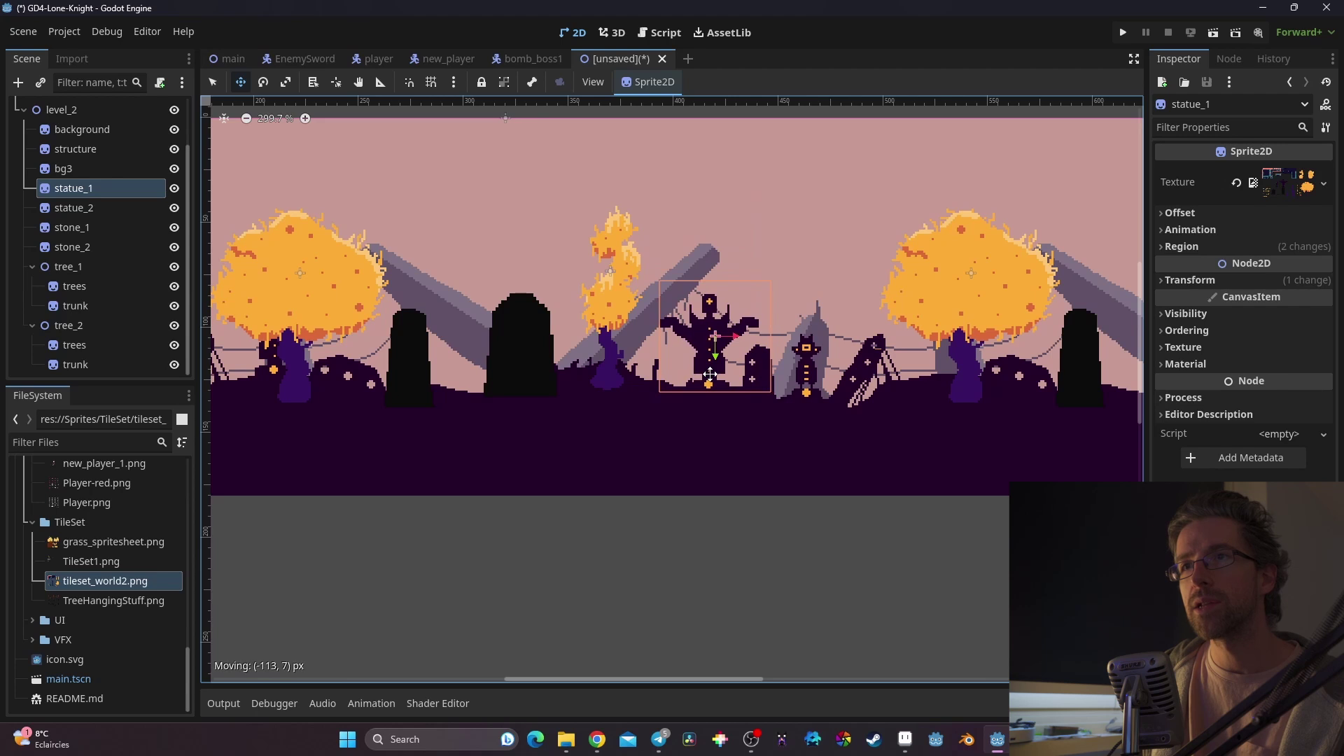
Step: Create a new TileSet resource for world2's TileMap node
scroll(789, 435, "down", 1)
scroll(945, 465, "left", 3)
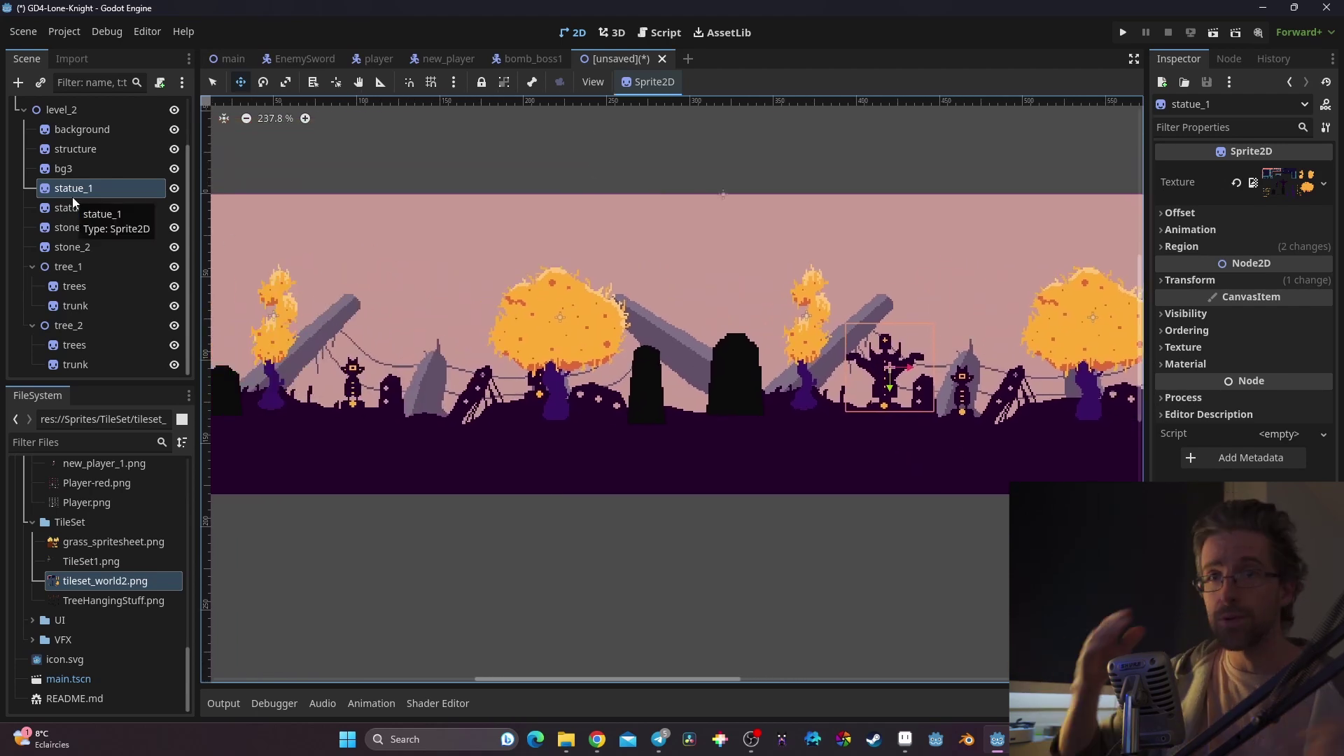
scroll(73, 202, "up", 3)
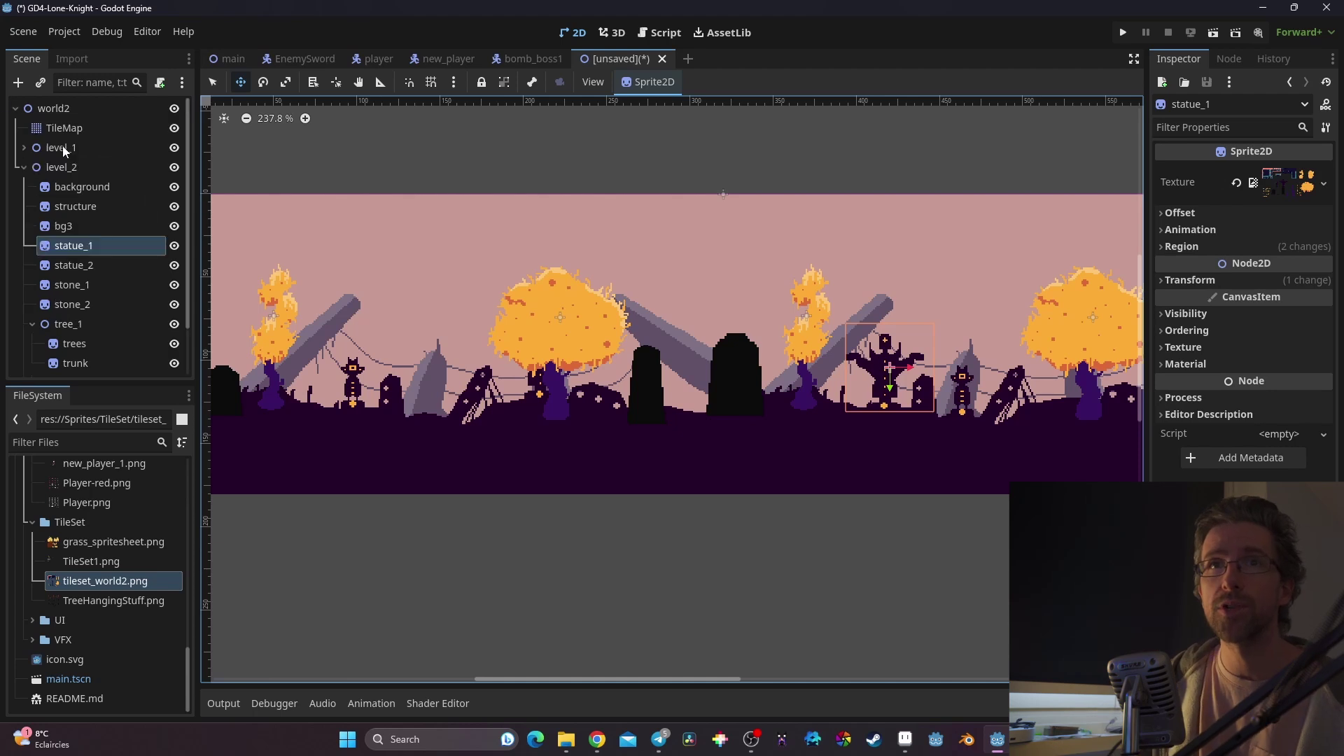
left_click(64, 128)
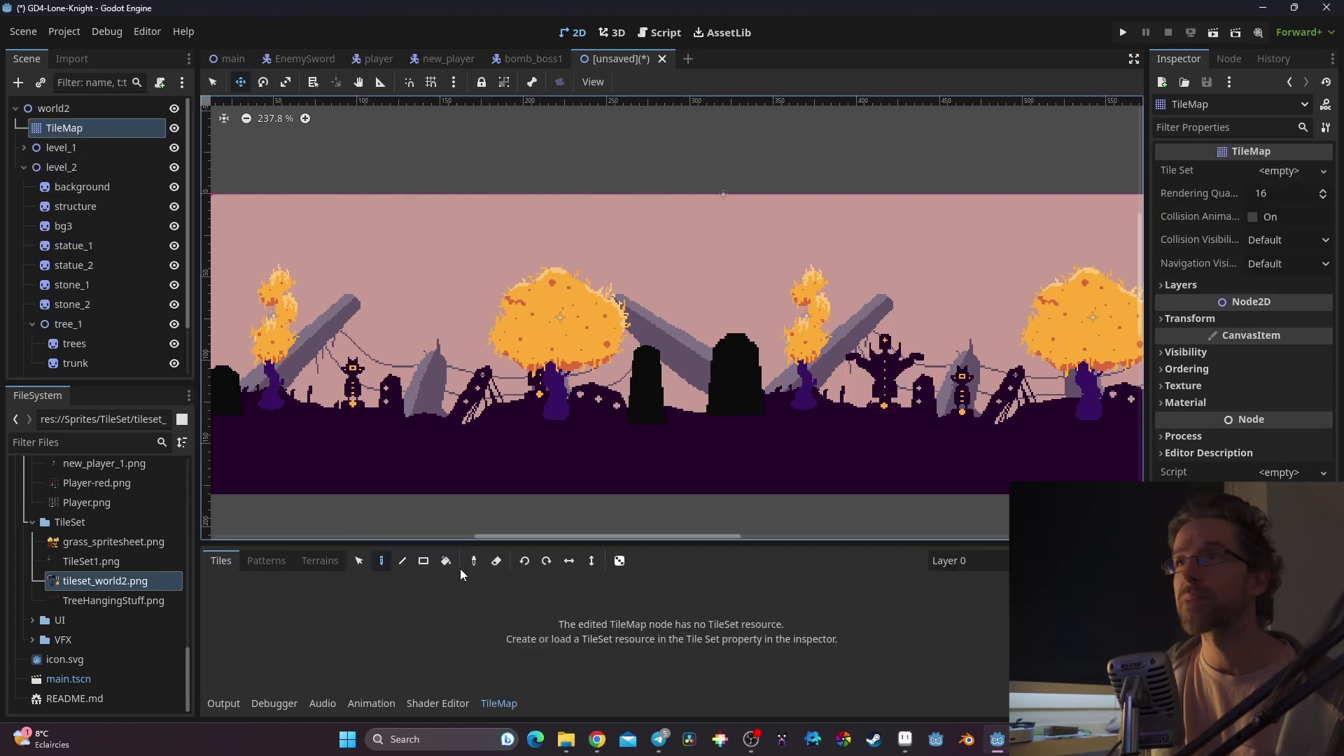
left_click(1292, 175)
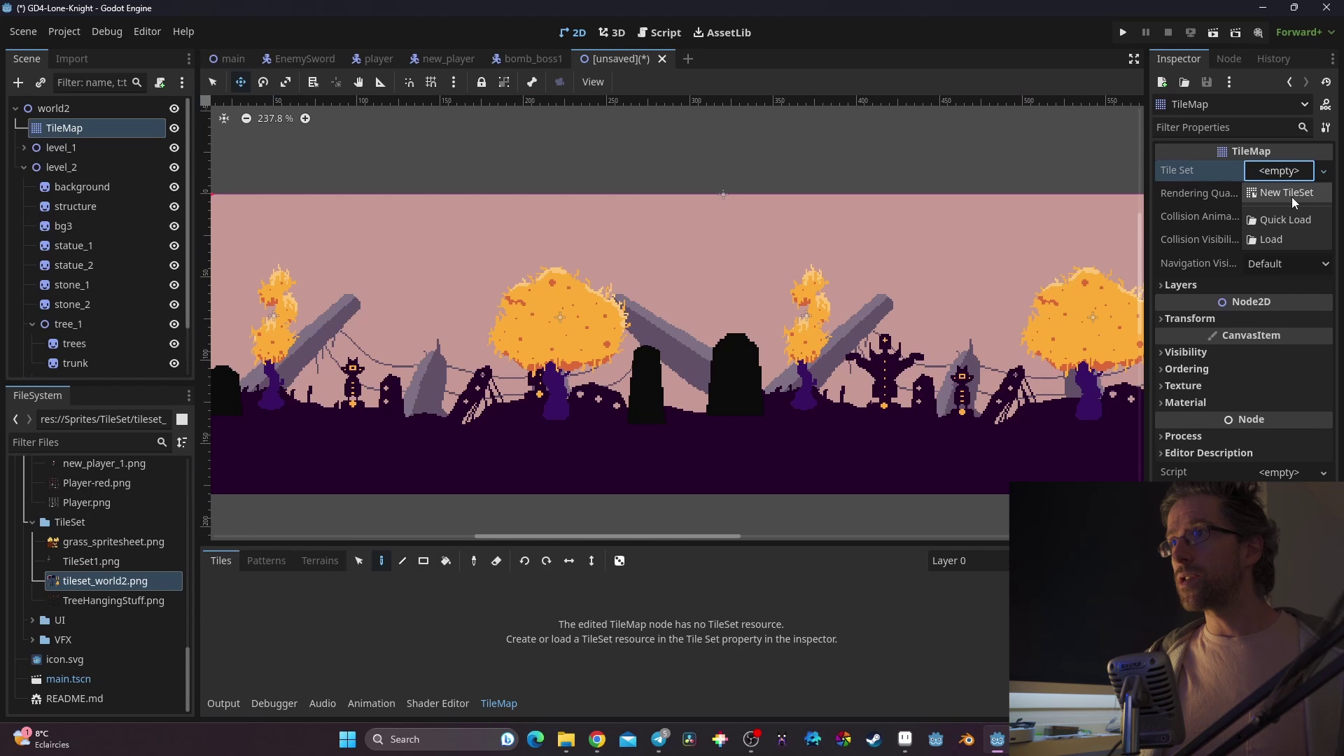
left_click(1291, 195)
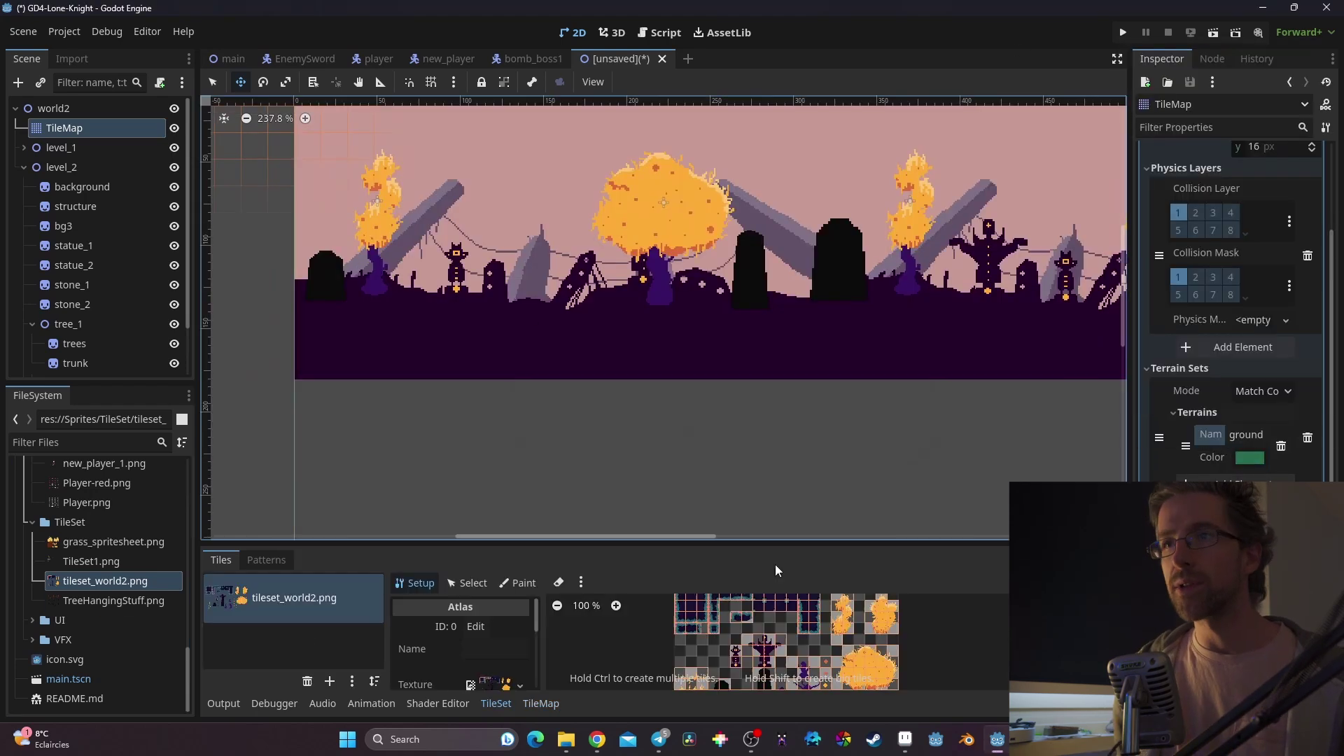
Step: Paint the ground terrain of the tileset's terrain set onto the tileset_world2.png ground tiles
scroll(698, 560, "up", 3)
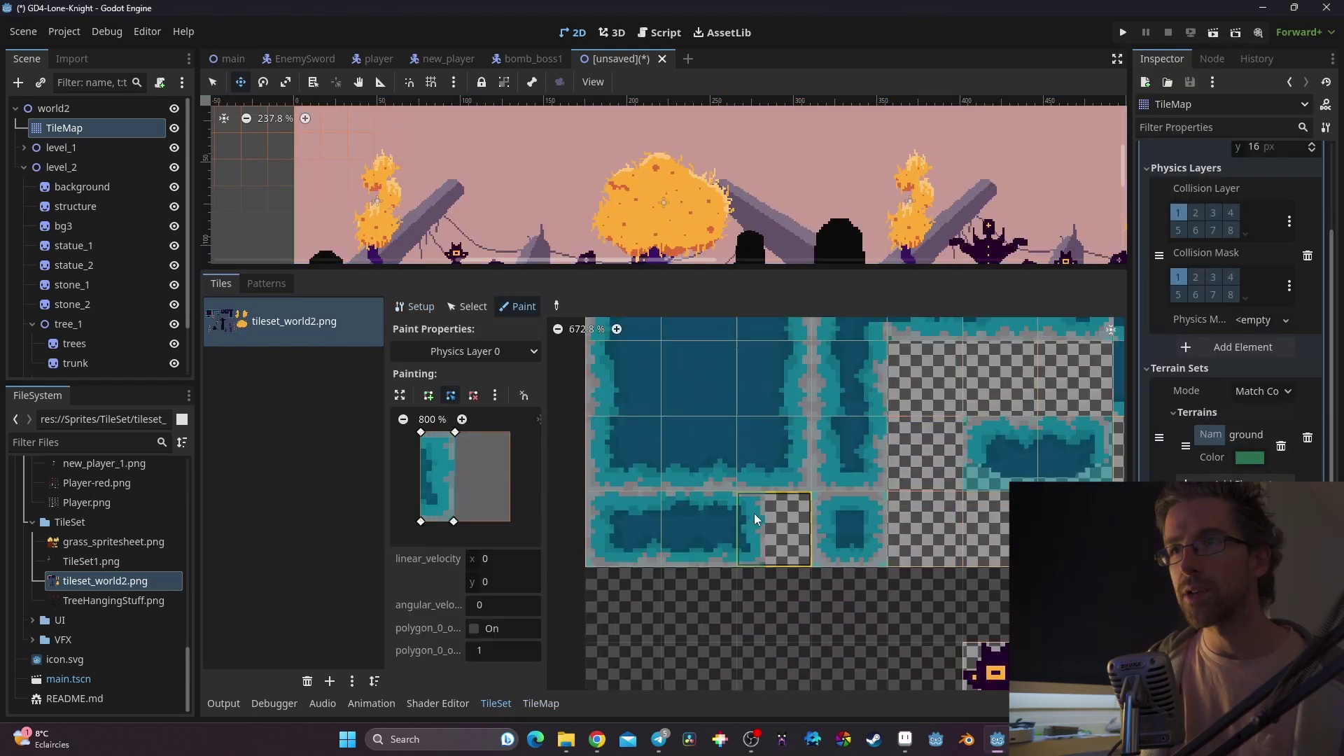
left_click(465, 351)
left_click(461, 413)
left_click(501, 441)
left_click_drag(728, 419, 868, 539)
scroll(903, 490, "up", 2)
scroll(898, 451, "down", 5)
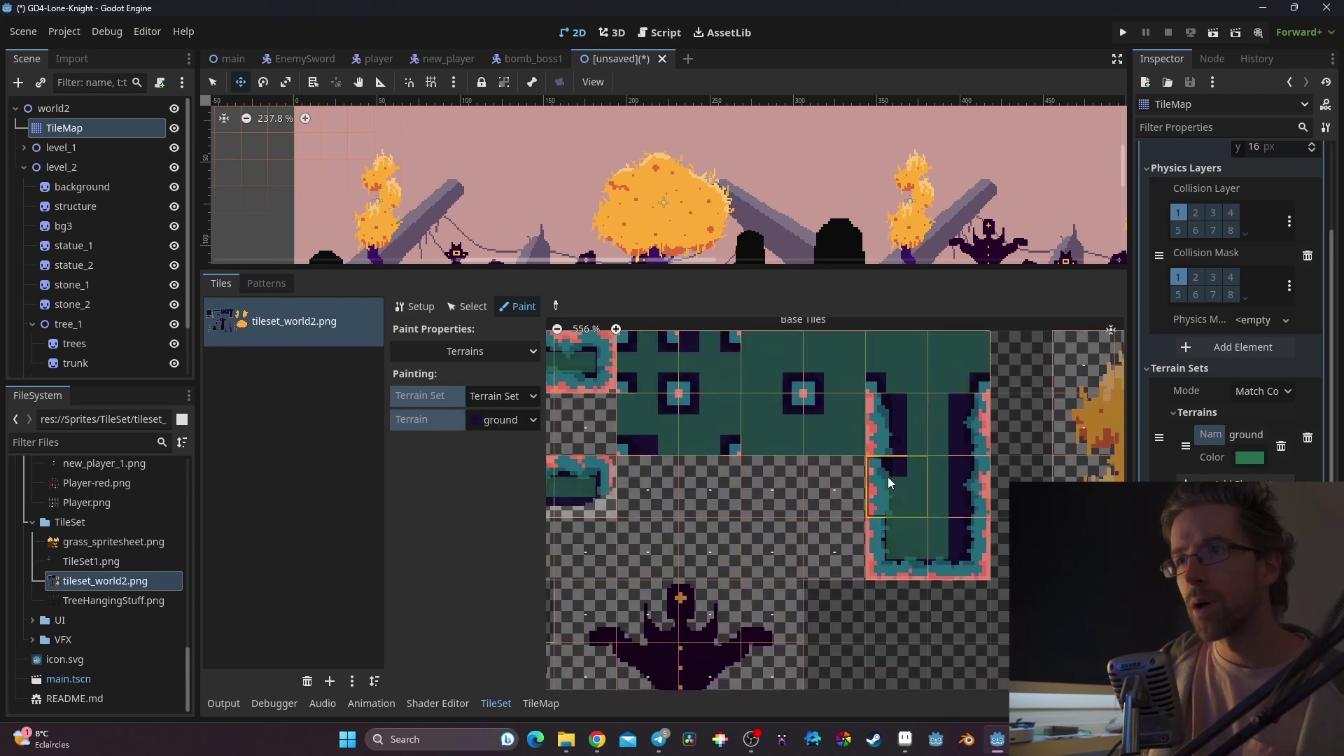
Step: Save the scene as world_2.tscn in the Scenes/Levels folder
key("ctrl+s")
left_click(540, 610)
scroll(611, 416, "up", 3)
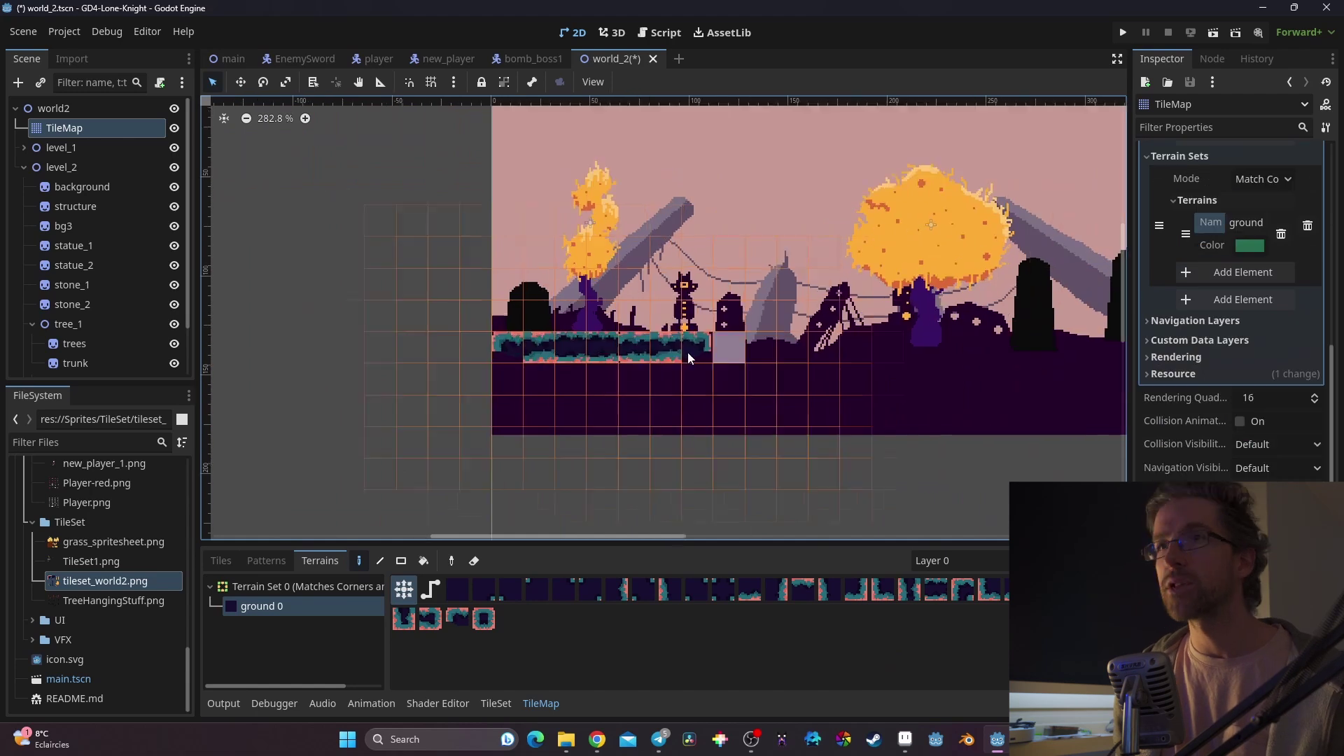
Step: Touch up the ground terrain painting on the tileset_world2.png tiles in an enlarged atlas view
left_click_drag(681, 547, 681, 302)
scroll(681, 455, "down", 3)
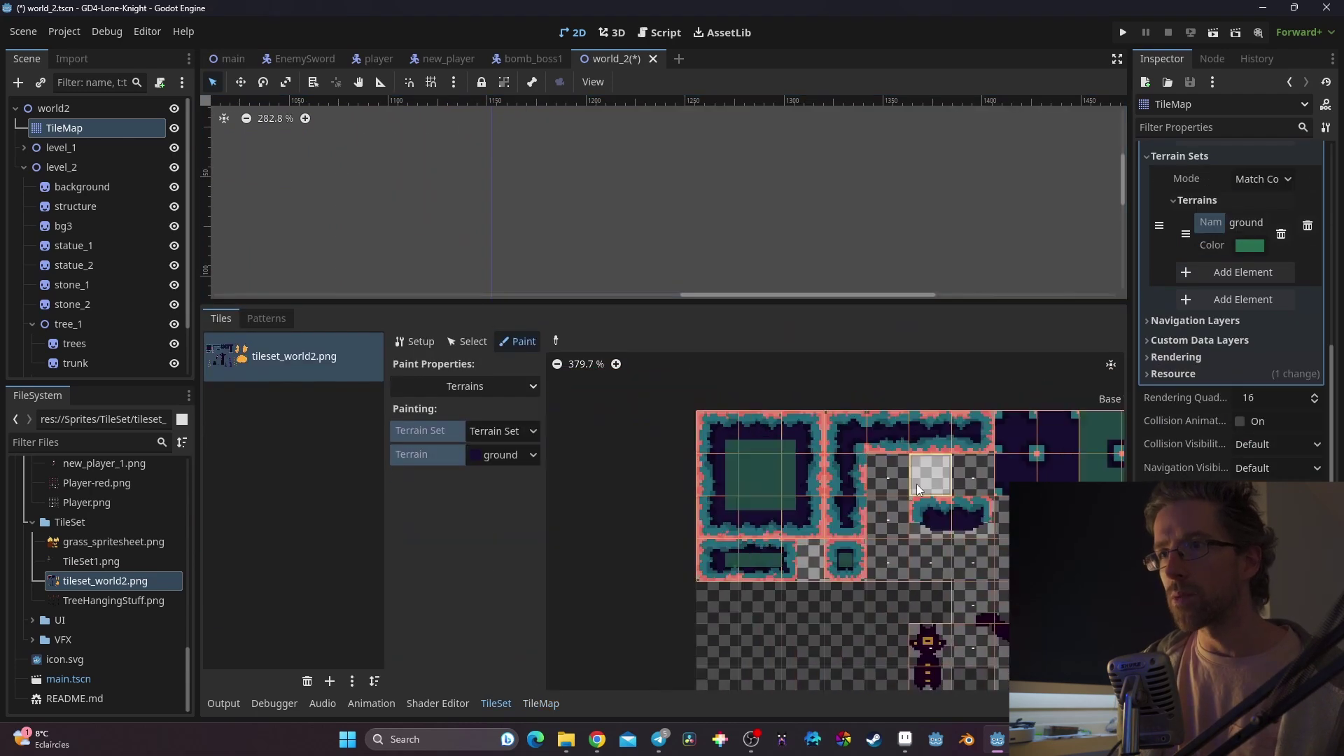
left_click(540, 703)
scroll(663, 368, "up", 5)
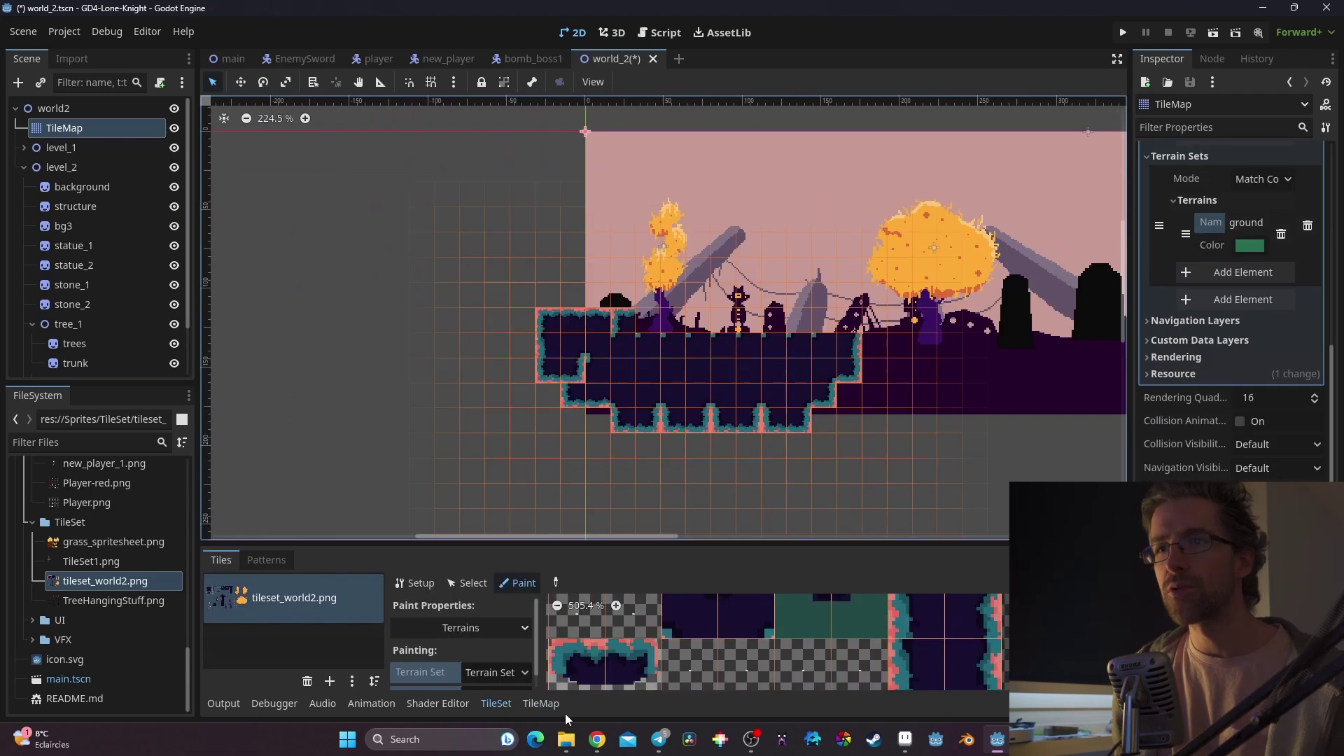
Step: Erase the upper rows of the ground-terrain rectangle to leave a long, even floor strip below the level_1 scenery
left_click(540, 703)
scroll(665, 350, "up", 3)
middle_click_drag(1035, 414, 898, 302)
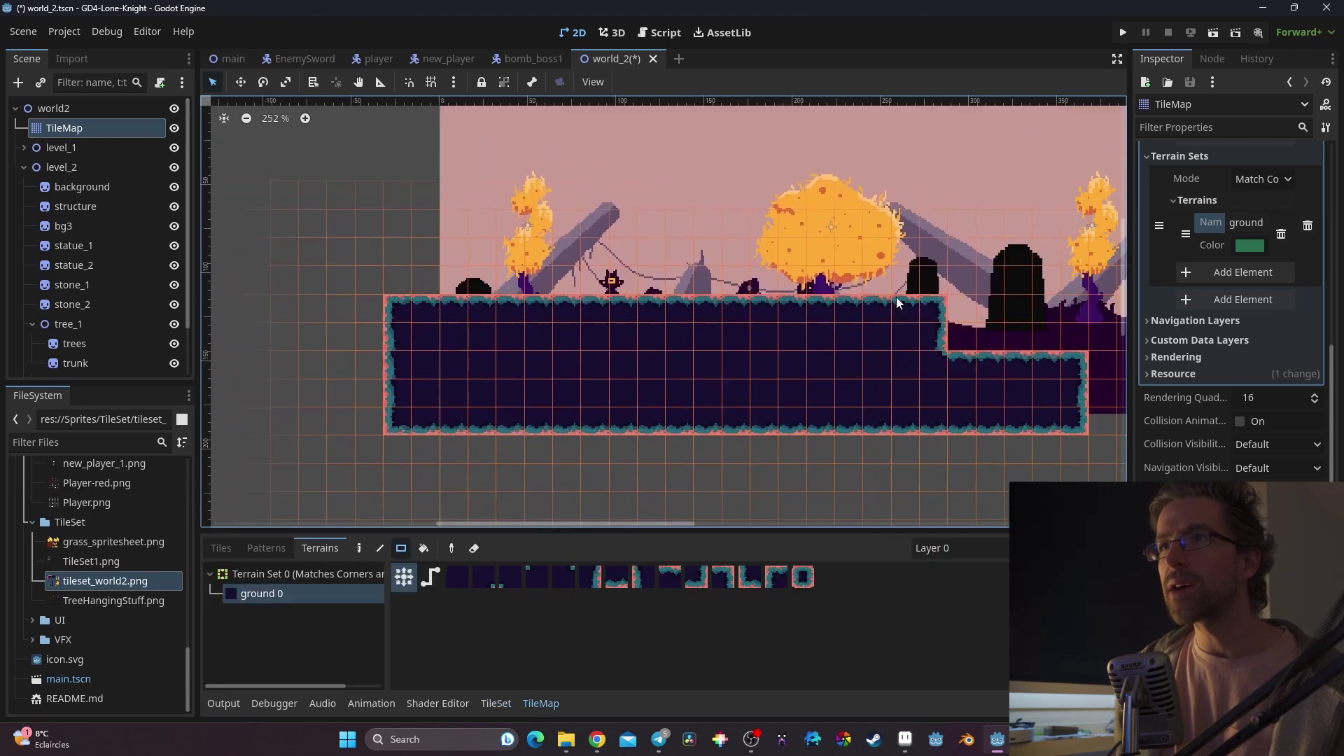
mouse_move(999, 297)
right_mouse_down()
mouse_move(450, 315)
mouse_move(390, 335)
right_mouse_up()
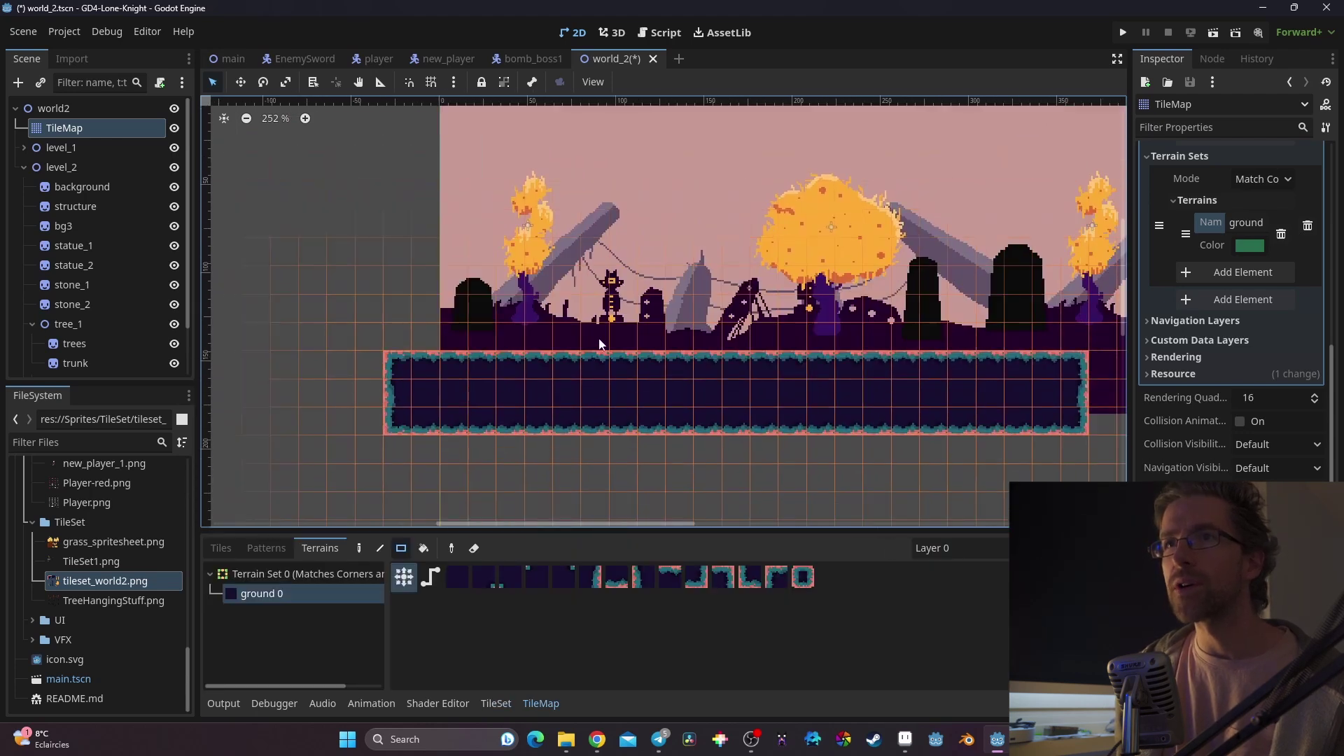
Step: Fill ground-terrain rectangles across the top of both levels to build a stepped ceiling with blocks hanging down
middle_click_drag(491, 209, 418, 271)
mouse_move(351, 146)
left_mouse_down()
mouse_move(672, 222)
mouse_move(745, 210)
left_mouse_up()
mouse_move(717, 234)
middle_mouse_down()
mouse_move(693, 249)
mouse_move(639, 242)
middle_mouse_up()
left_click_drag(653, 277, 732, 298)
mouse_move(749, 242)
left_mouse_down()
mouse_move(812, 238)
mouse_move(851, 185)
left_mouse_up()
mouse_move(851, 184)
middle_mouse_down()
mouse_move(579, 300)
mouse_move(488, 290)
middle_mouse_up()
mouse_move(549, 258)
left_mouse_down()
mouse_move(906, 287)
mouse_move(869, 296)
left_mouse_up()
left_click_drag(960, 286, 1007, 288)
middle_click_drag(1008, 288, 943, 151)
mouse_move(890, 175)
left_mouse_down()
mouse_move(858, 241)
mouse_move(892, 270)
left_mouse_up()
Step: Extend the floor under level_2 with a lower ground-terrain strip followed by a taller block at its far end
middle_click_drag(481, 476, 689, 360)
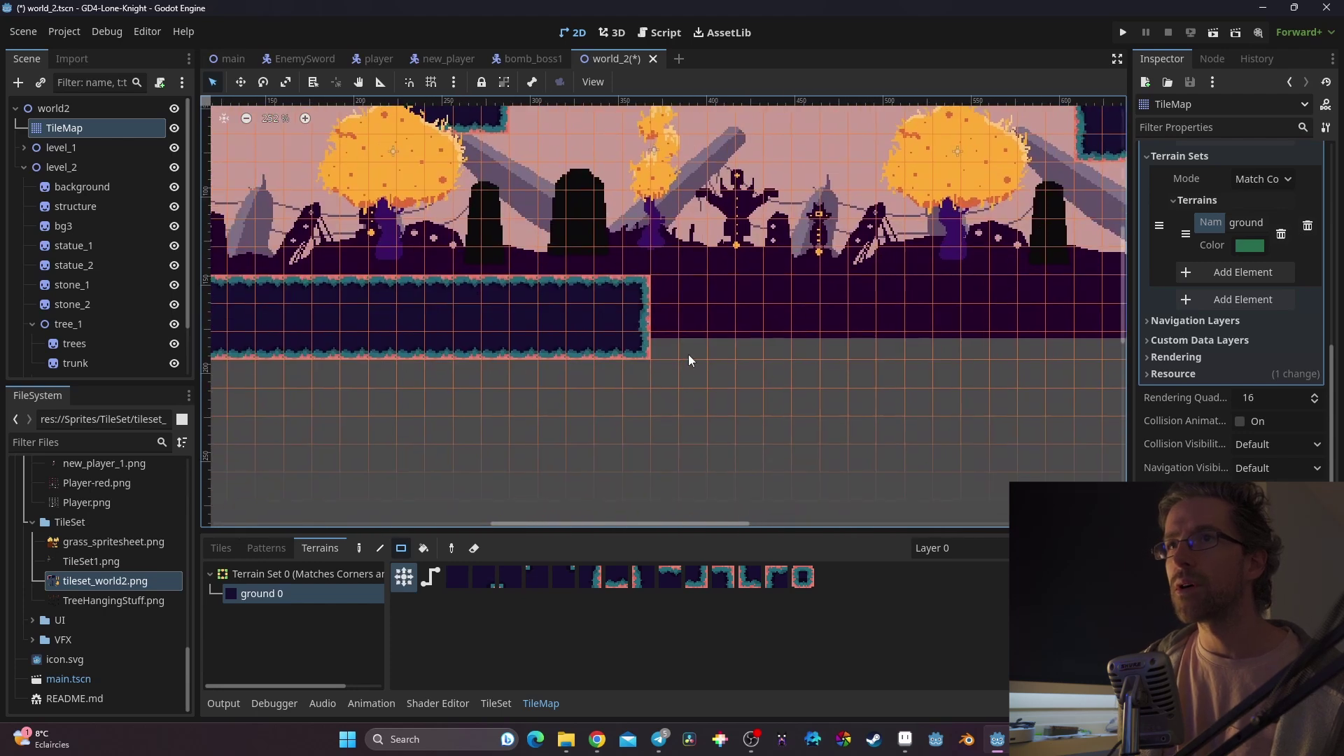
left_click_drag(782, 324, 982, 353)
mouse_move(808, 320)
middle_mouse_down()
mouse_move(741, 390)
mouse_move(607, 355)
middle_mouse_up()
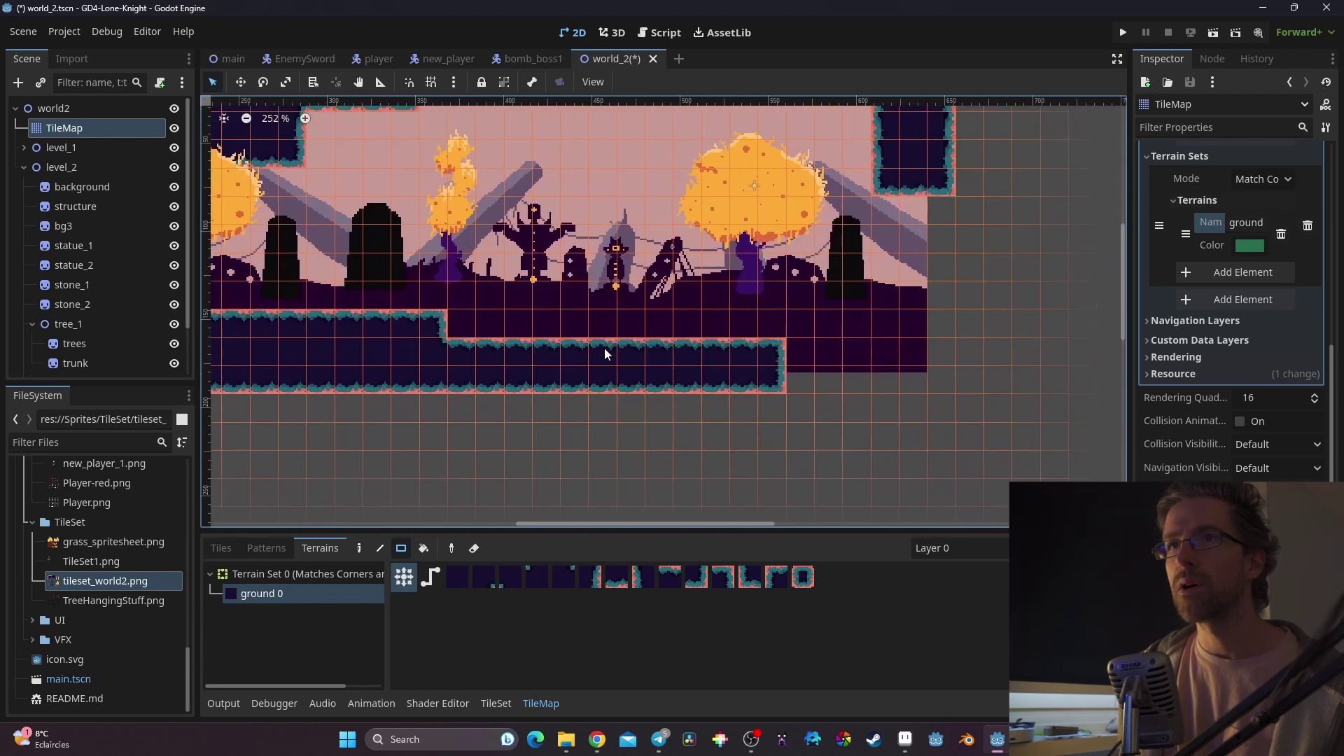
mouse_move(678, 303)
left_mouse_down()
mouse_move(966, 372)
mouse_move(980, 399)
left_mouse_up()
Step: Fill a vertical ground-terrain wall joining floor and ceiling at the start of level_1
scroll(754, 421, "down", 2)
mouse_move(754, 420)
middle_mouse_down()
mouse_move(977, 496)
mouse_move(832, 454)
middle_mouse_up()
mouse_move(344, 415)
left_mouse_down()
mouse_move(341, 224)
mouse_move(362, 168)
left_mouse_up()
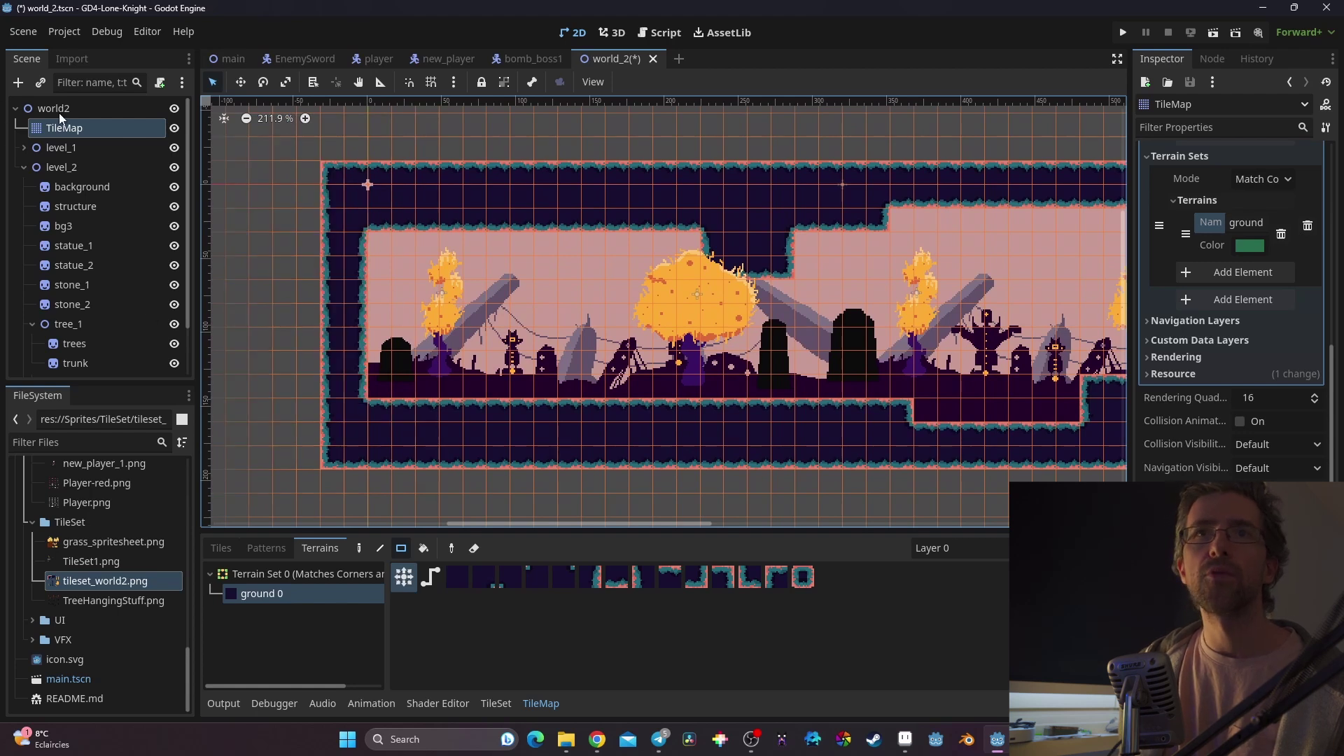
Step: Instance Scenes/Player/player.tscn under world2 and place the player on the floor near level_1's first stone
left_click(34, 109)
left_click(40, 84)
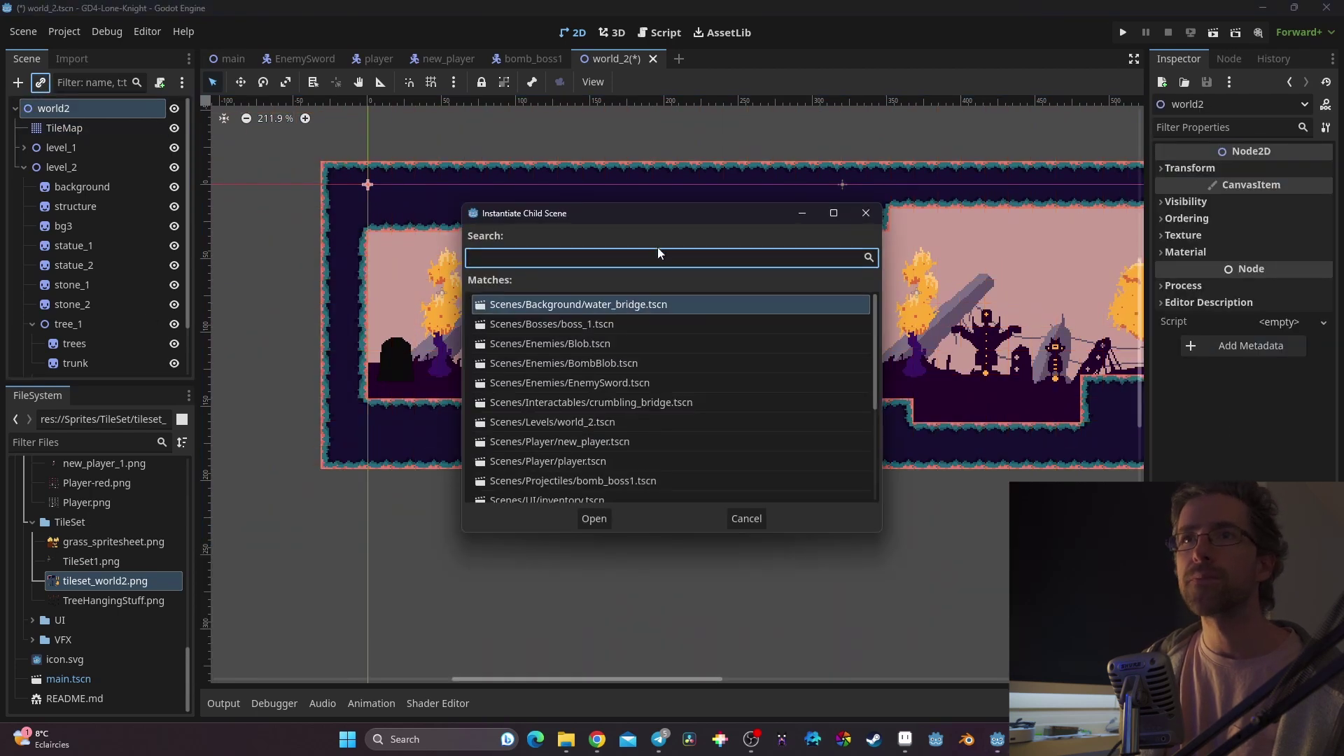
type("player")
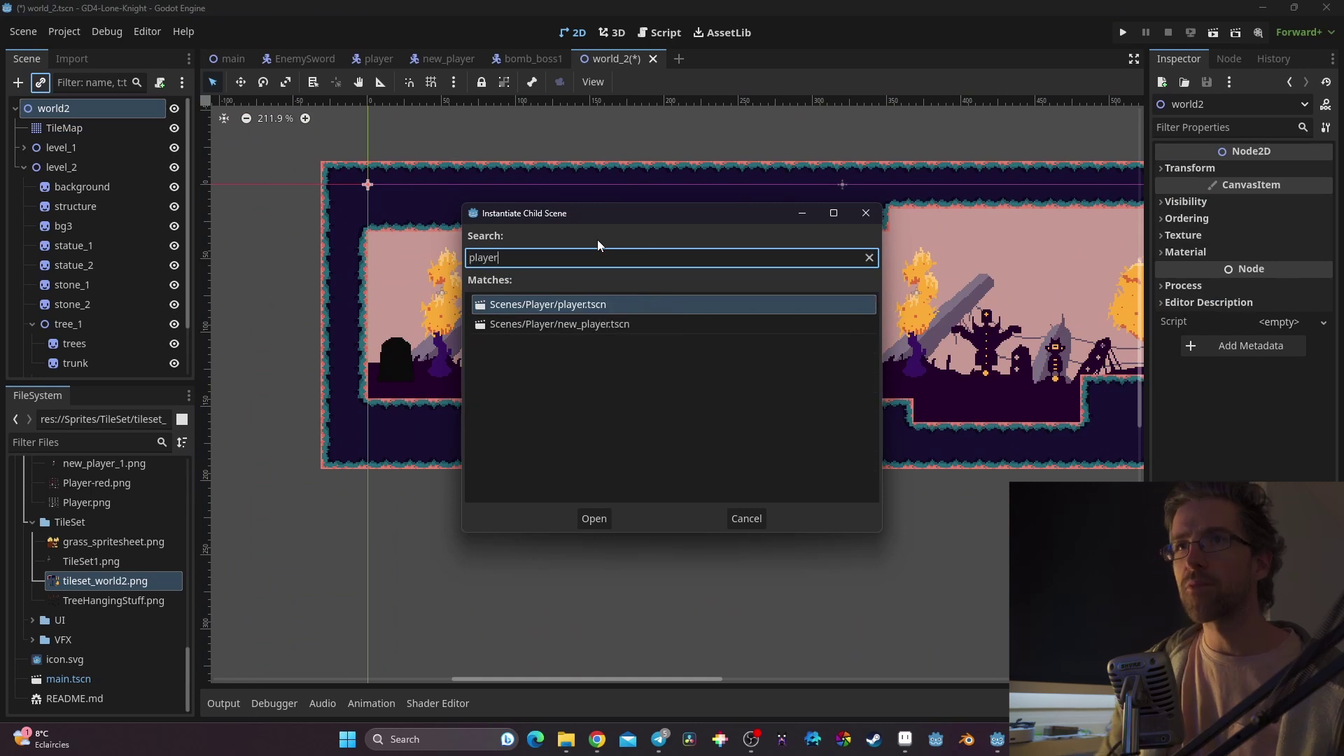
left_click(588, 519)
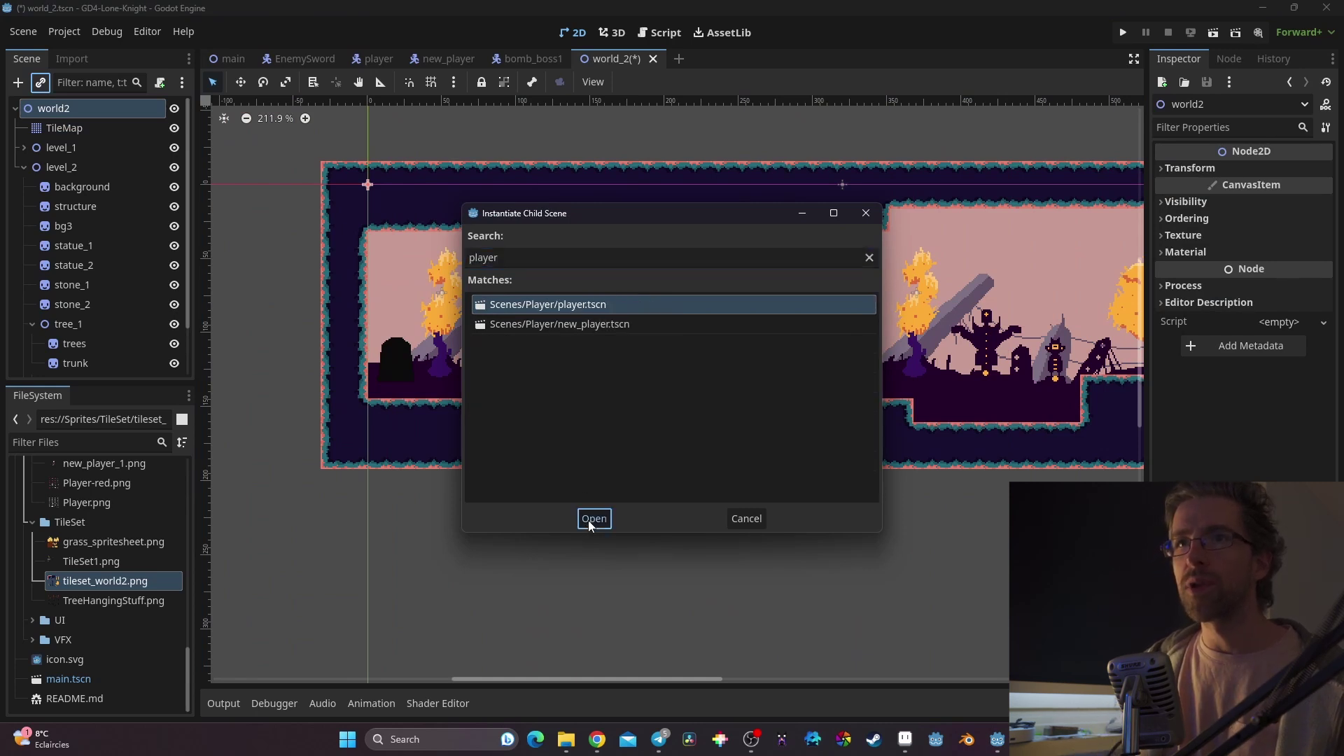
key("w")
left_click_drag(420, 194, 476, 381)
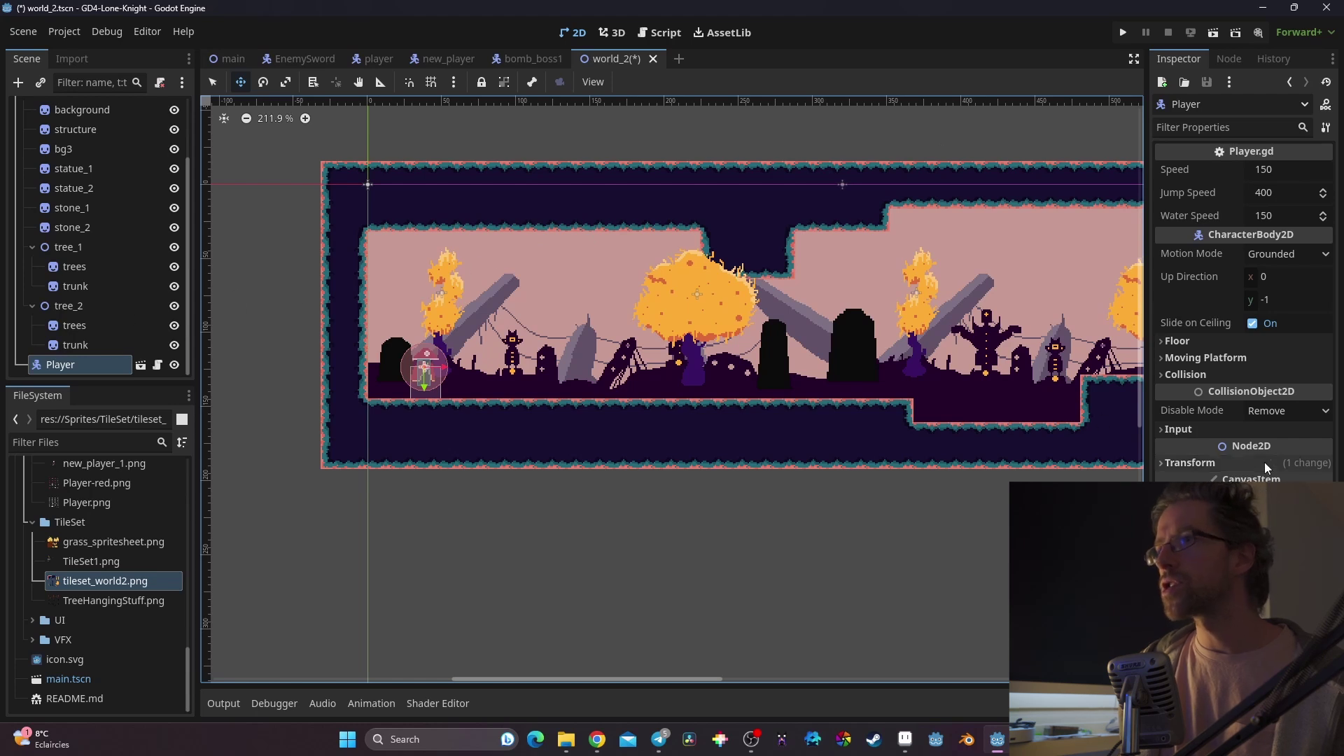
Step: Check the player's collision settings and put the TileMap's physics layer on collision layer 3 only
left_click(1199, 375)
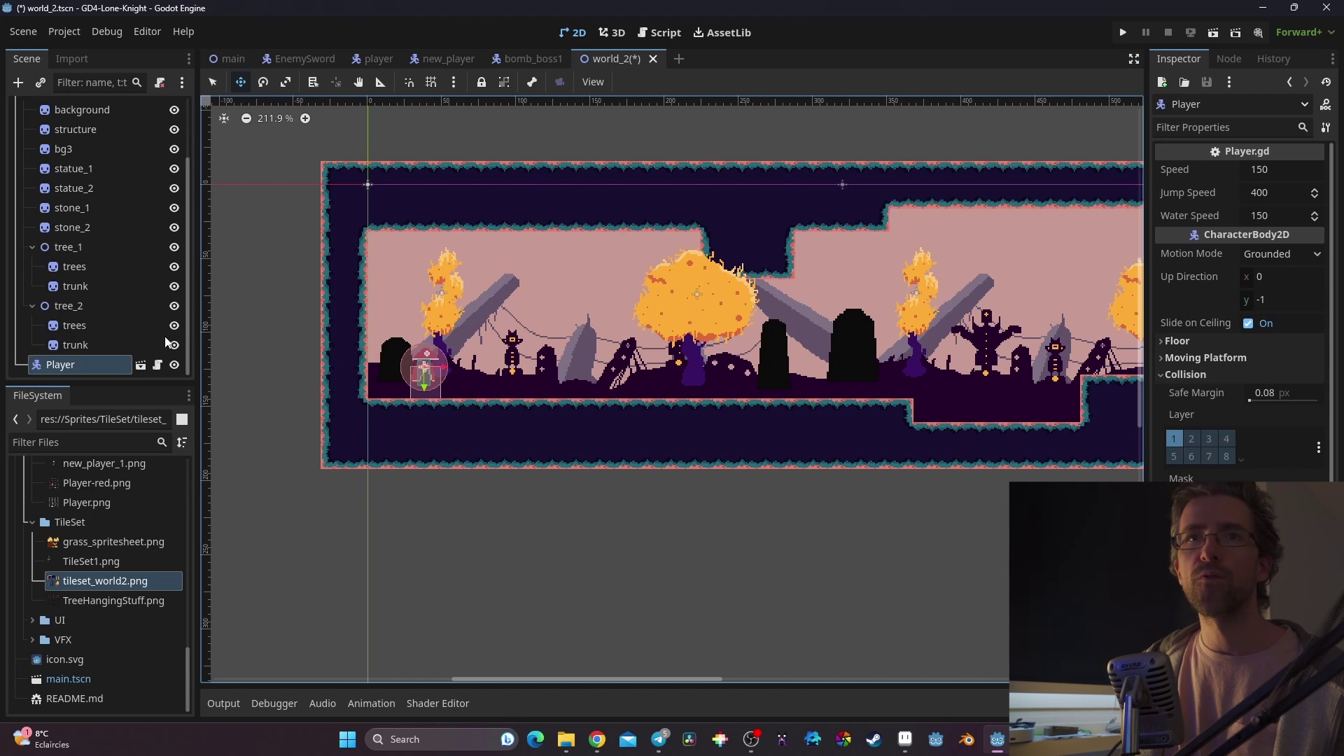
scroll(66, 346, "up", 3)
left_click(96, 126)
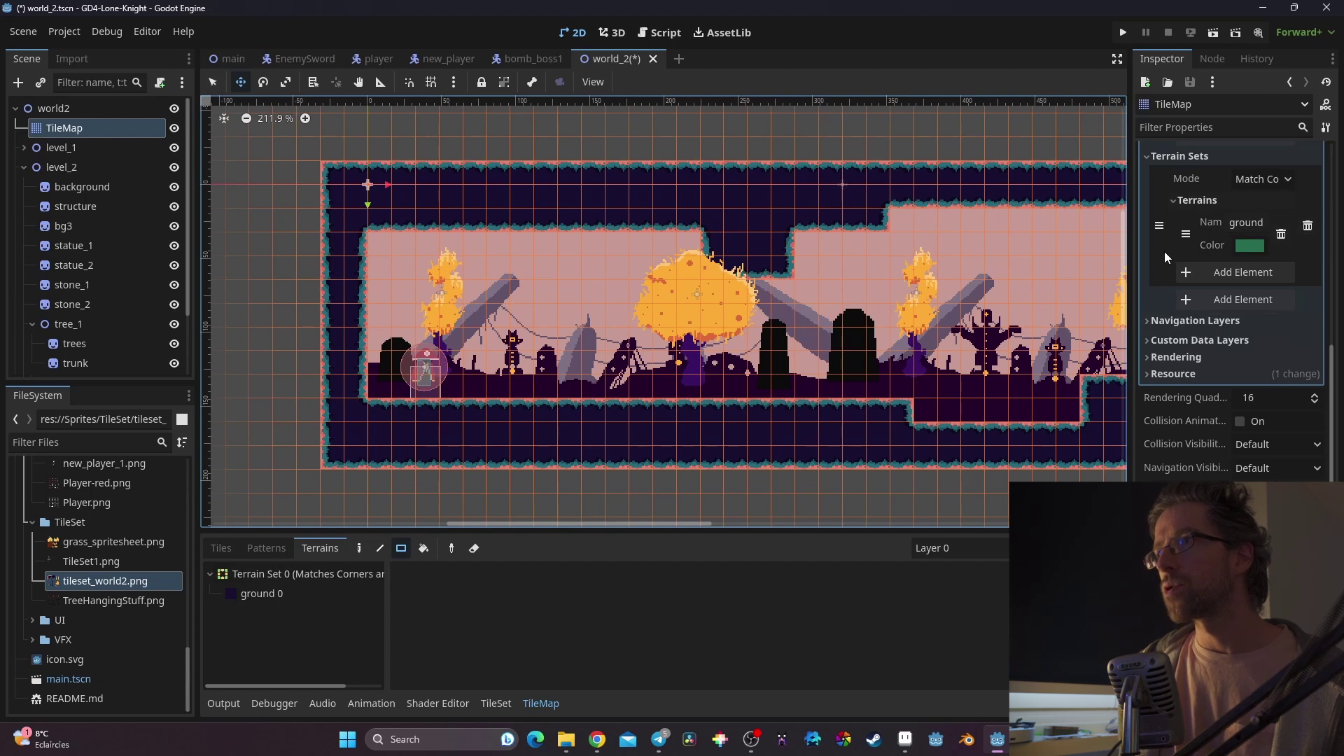
scroll(1165, 258, "up", 3)
scroll(1211, 231, "up", 1)
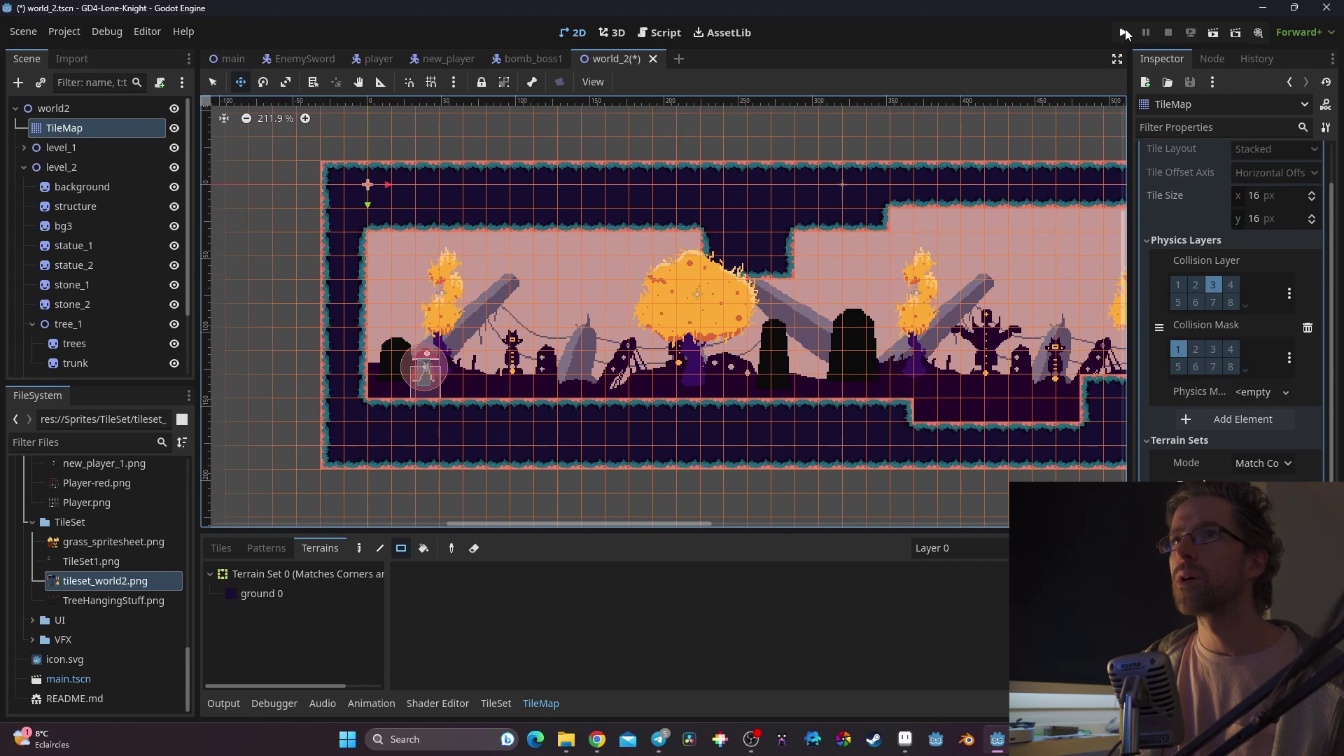
Step: Run the world_2 scene to test the player in the level, and close the game window
left_click(1124, 32)
left_click(1211, 34)
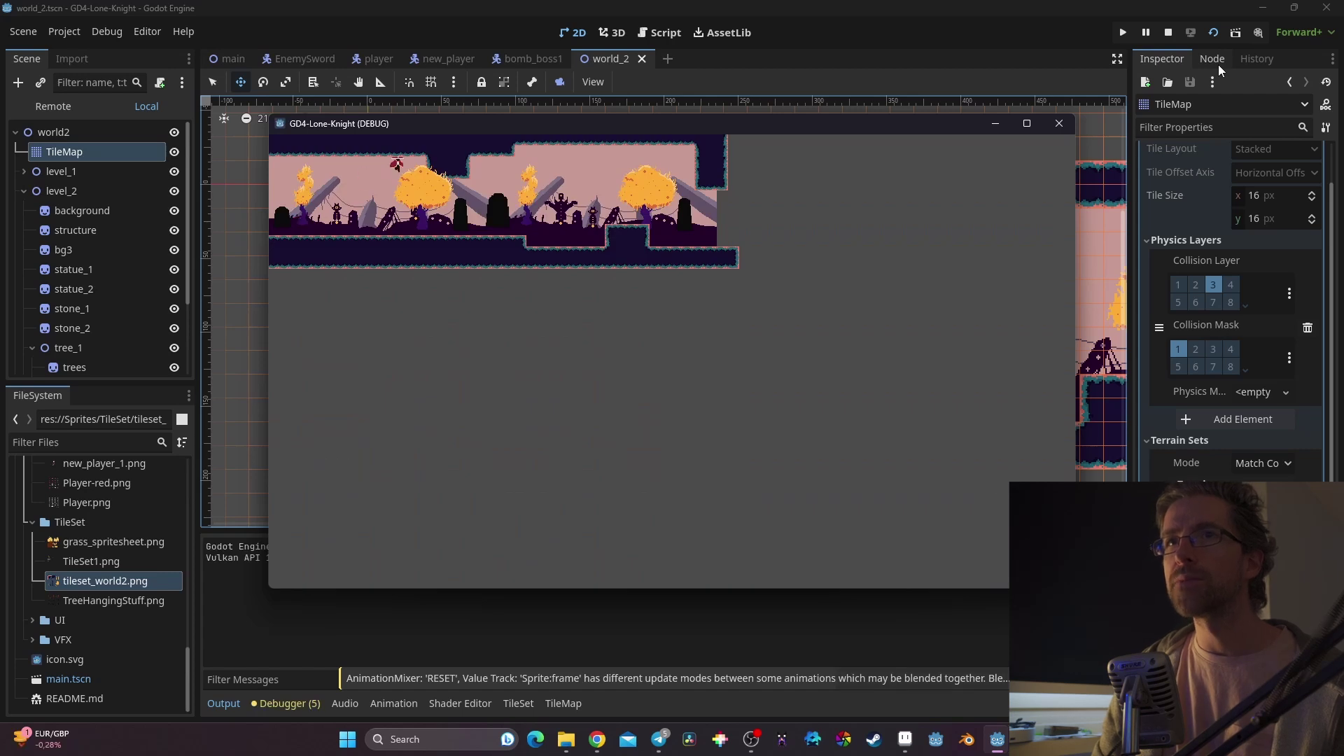
left_click(1058, 123)
Step: Open the main scene and select its Camera node
left_click(56, 108)
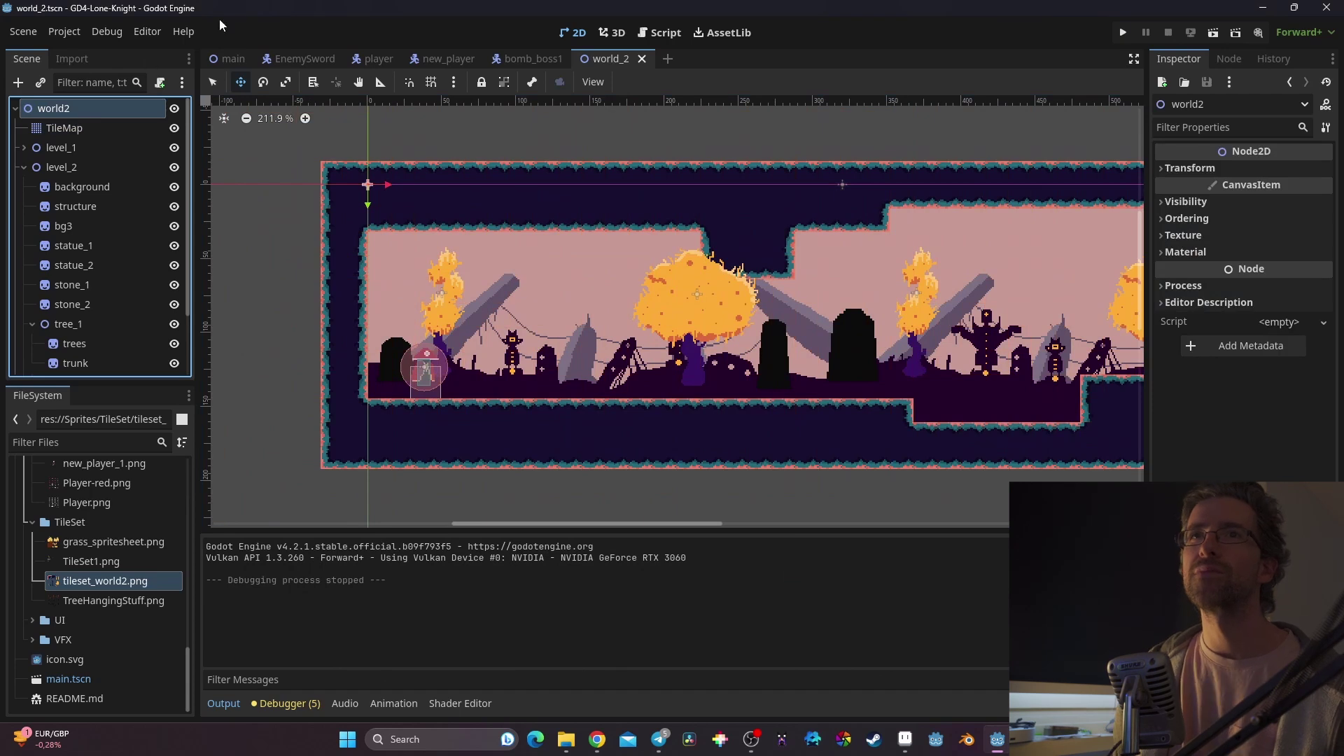
left_click(234, 58)
scroll(110, 271, "down", 5)
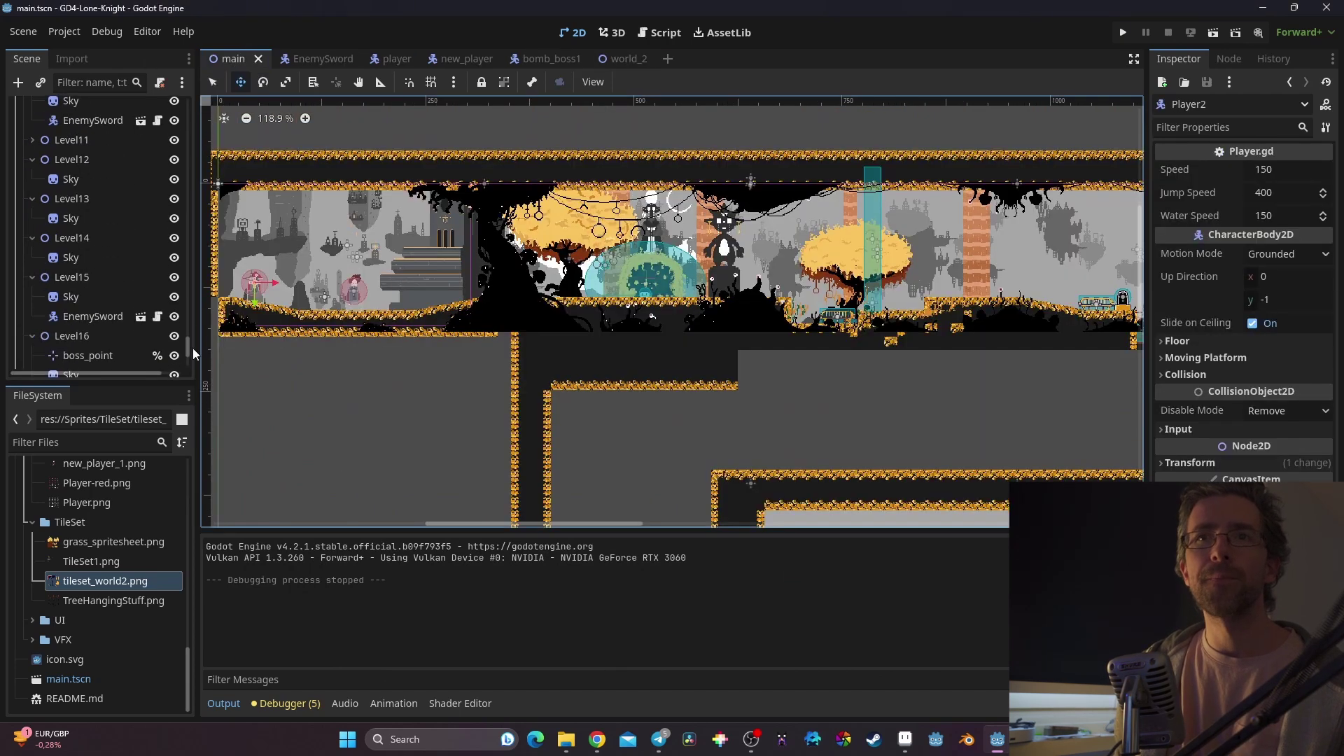
left_click_drag(182, 315, 184, 85)
left_click(108, 129)
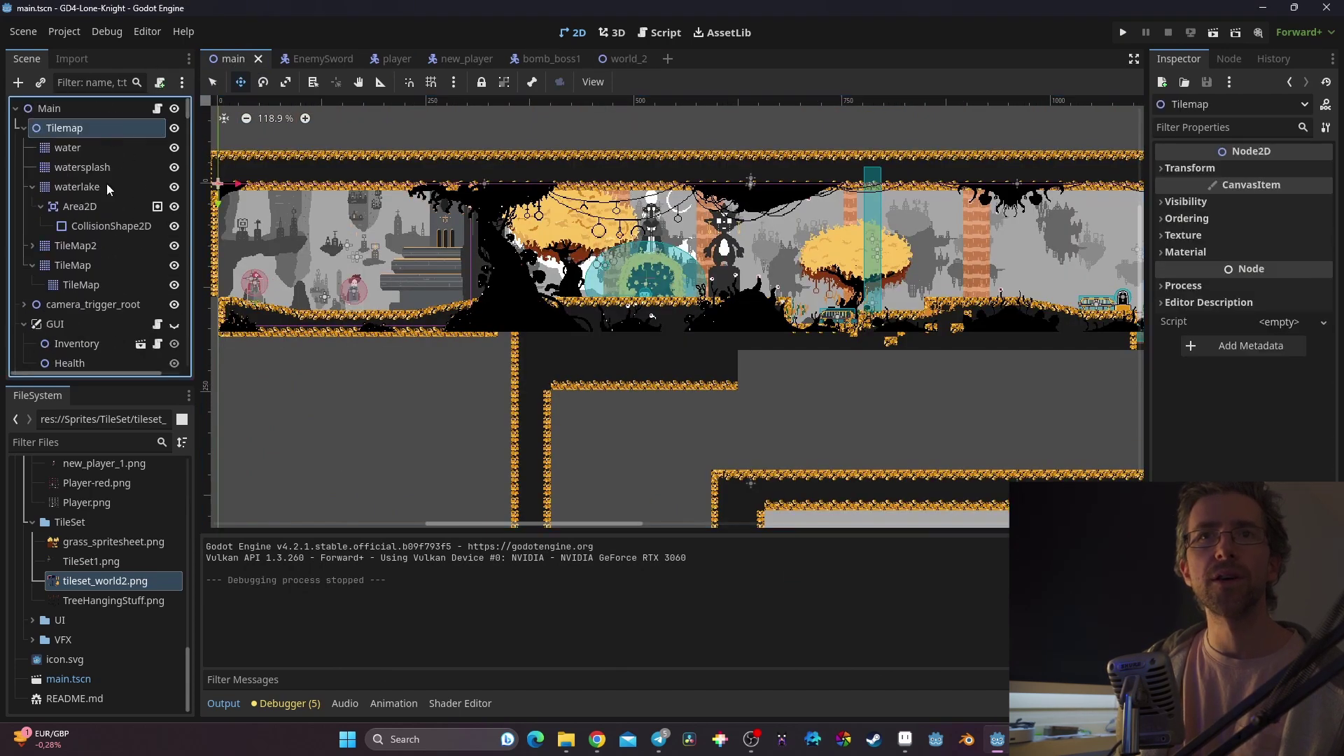
scroll(107, 182, "down", 3)
scroll(107, 182, "down", 1)
left_click(70, 290)
Step: Save the Camera branch as its own scene, camera.tscn, in the Scenes/UI folder
right_click(70, 290)
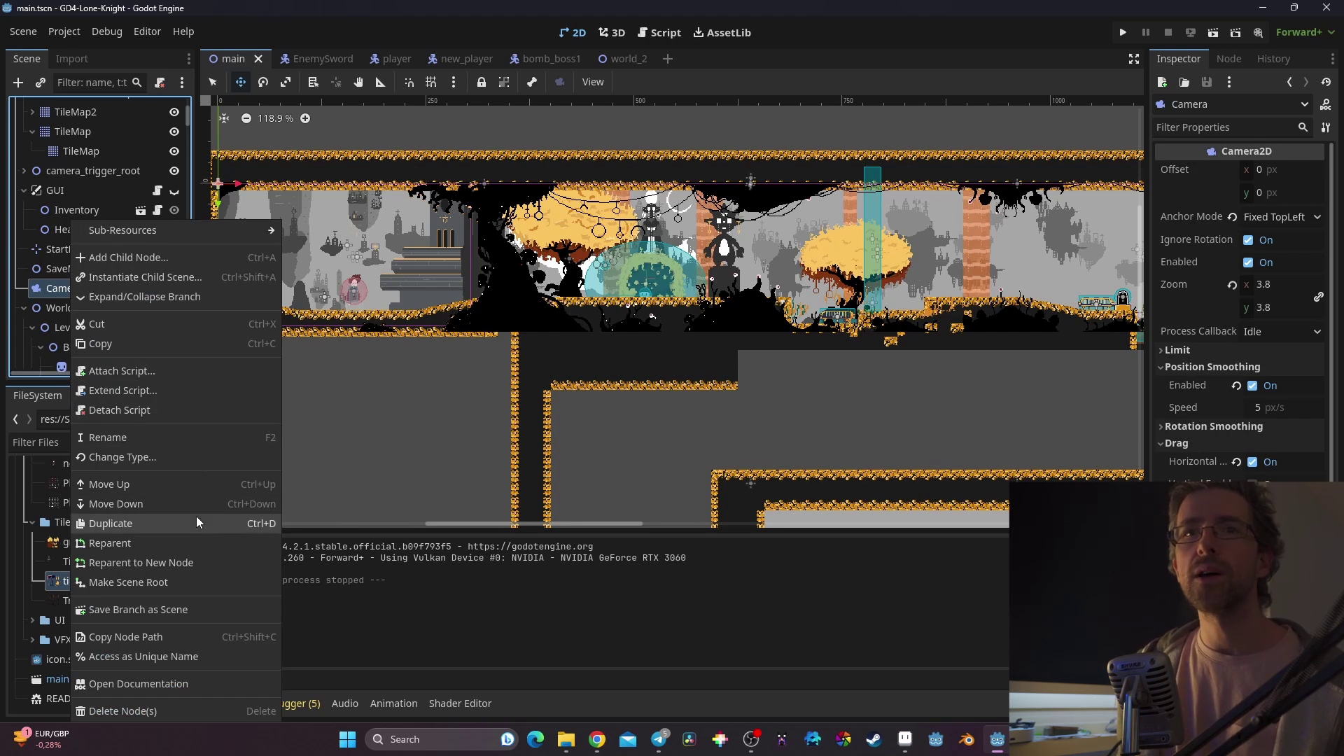
left_click(161, 606)
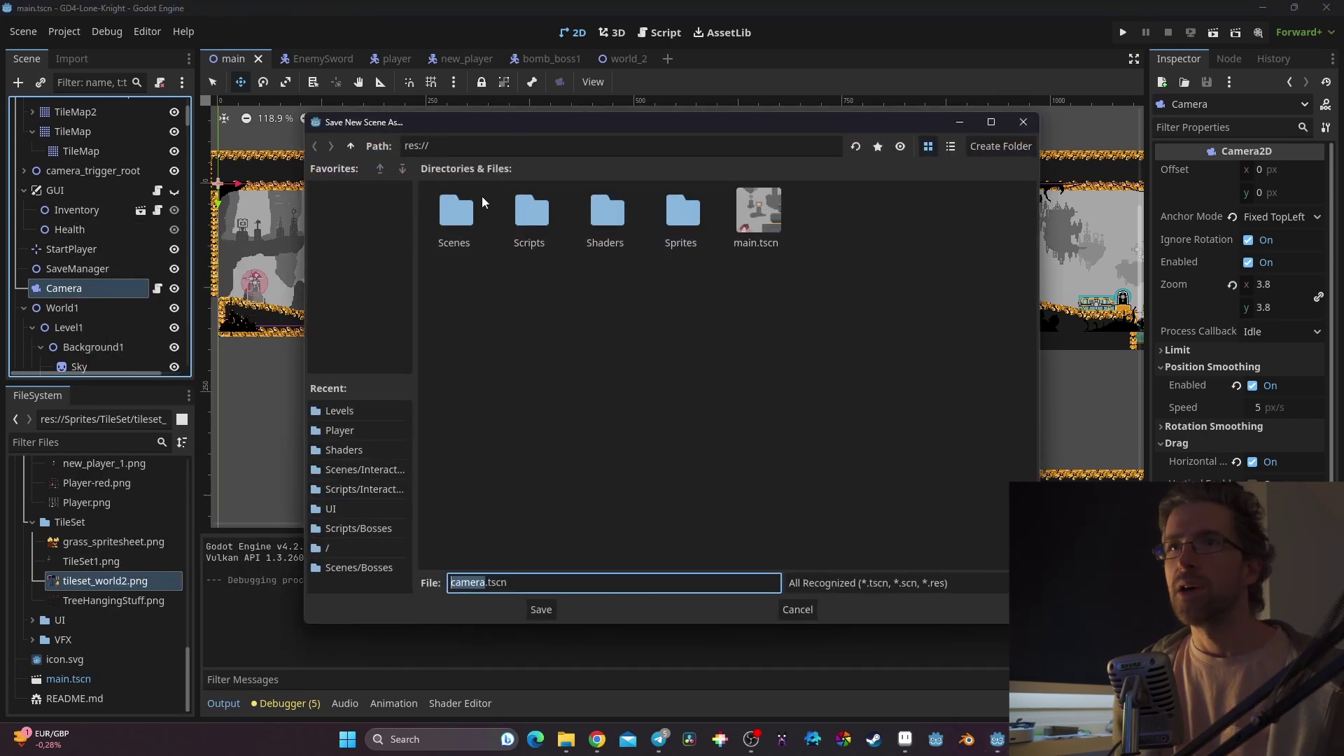
double_click(465, 220)
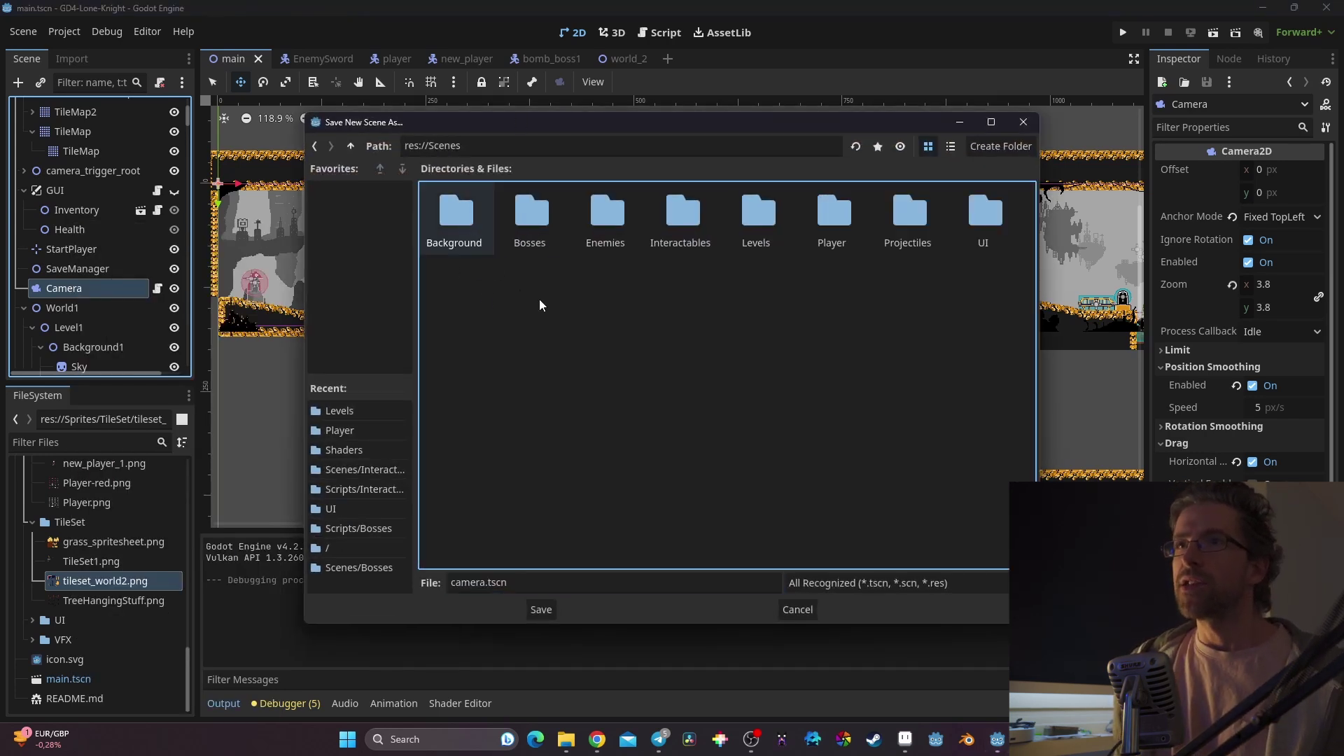
left_click(1001, 211)
double_click(1001, 211)
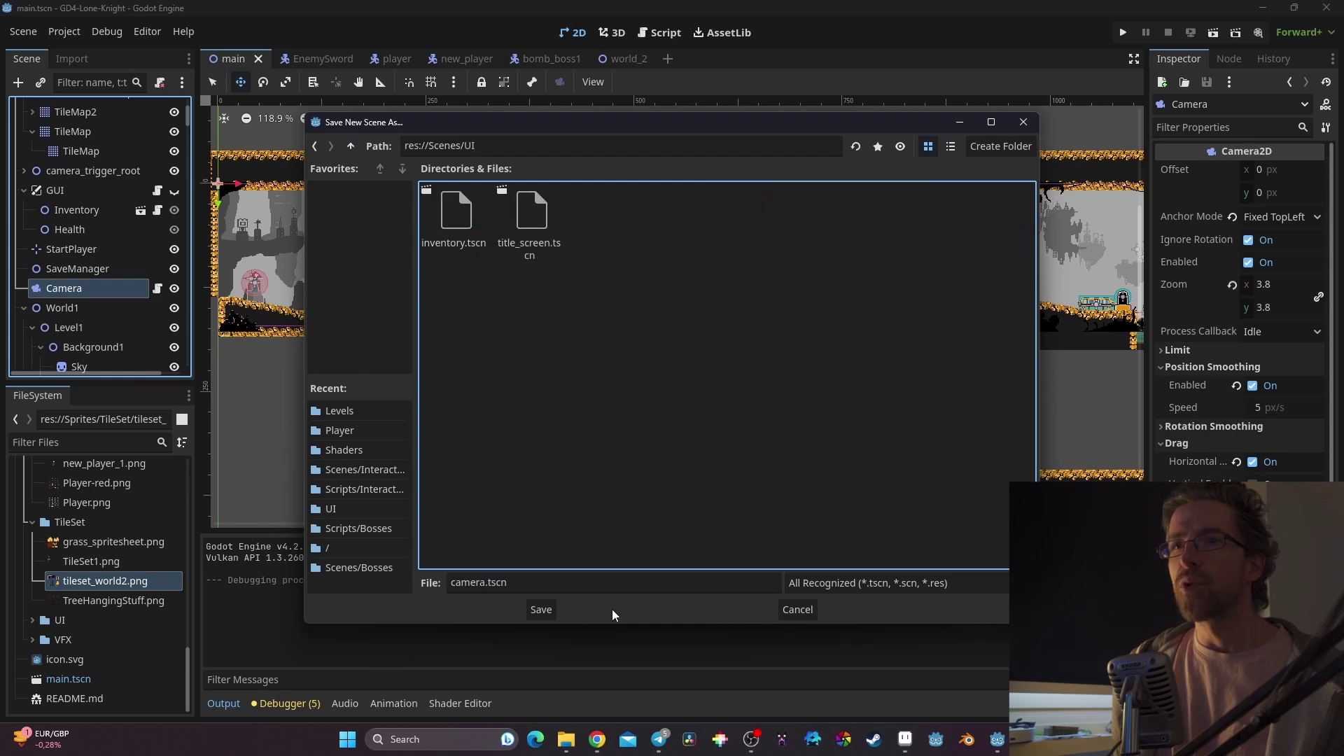
left_click(541, 609)
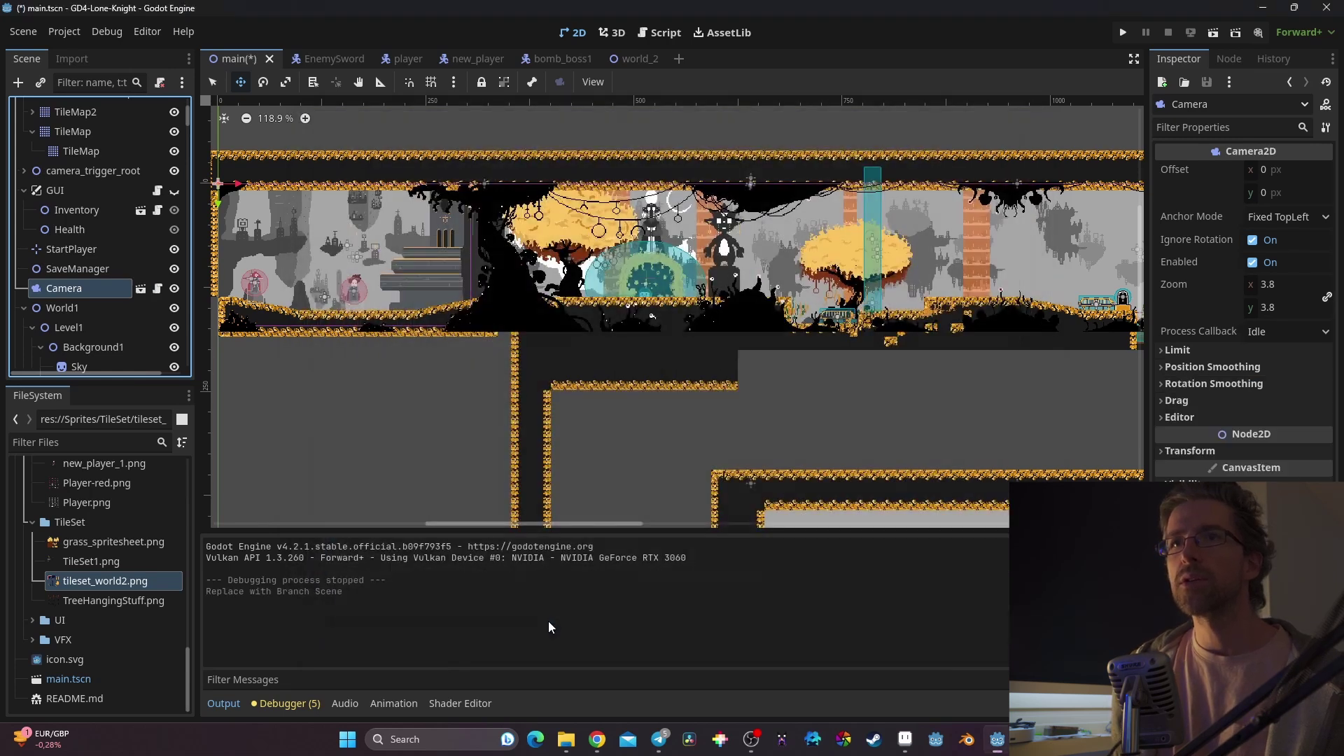
Step: Instance Scenes/UI/camera.tscn under world2 in the world_2 scene and run that scene
left_click(632, 57)
left_click(59, 110)
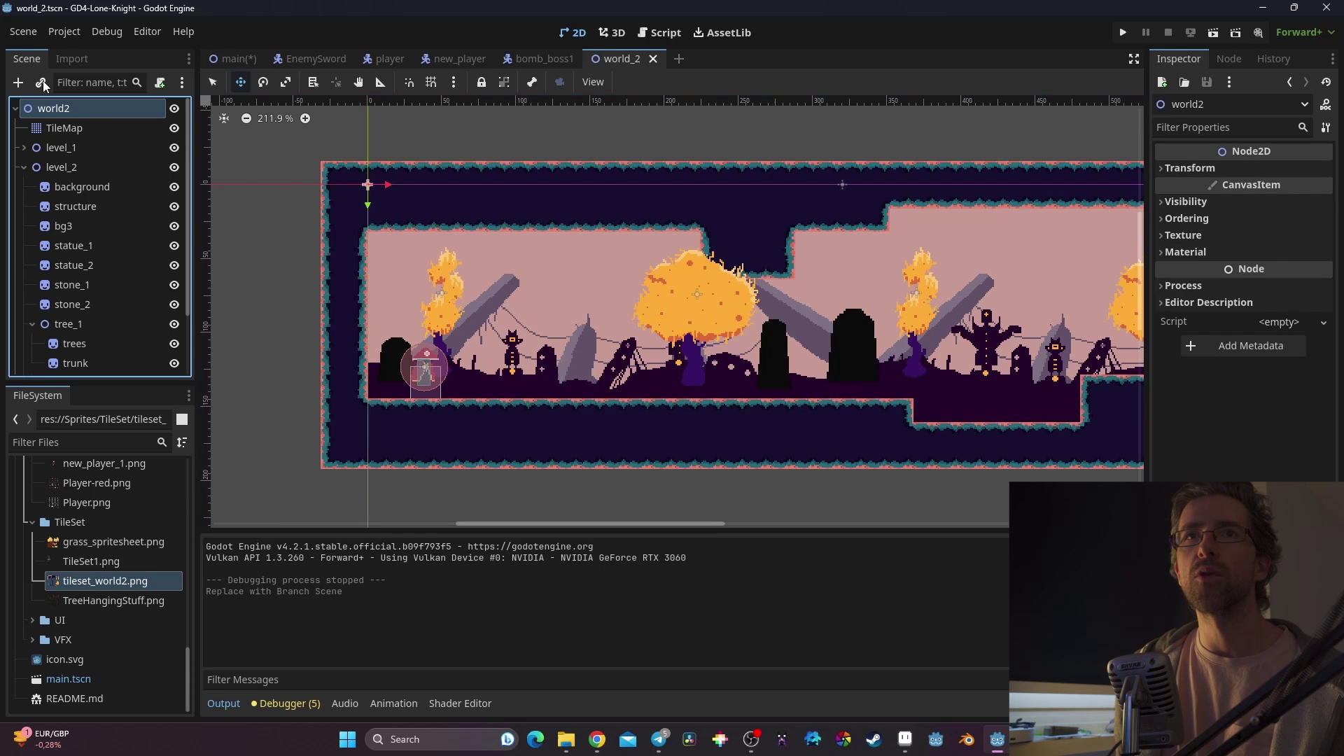
left_click(44, 81)
type("cam")
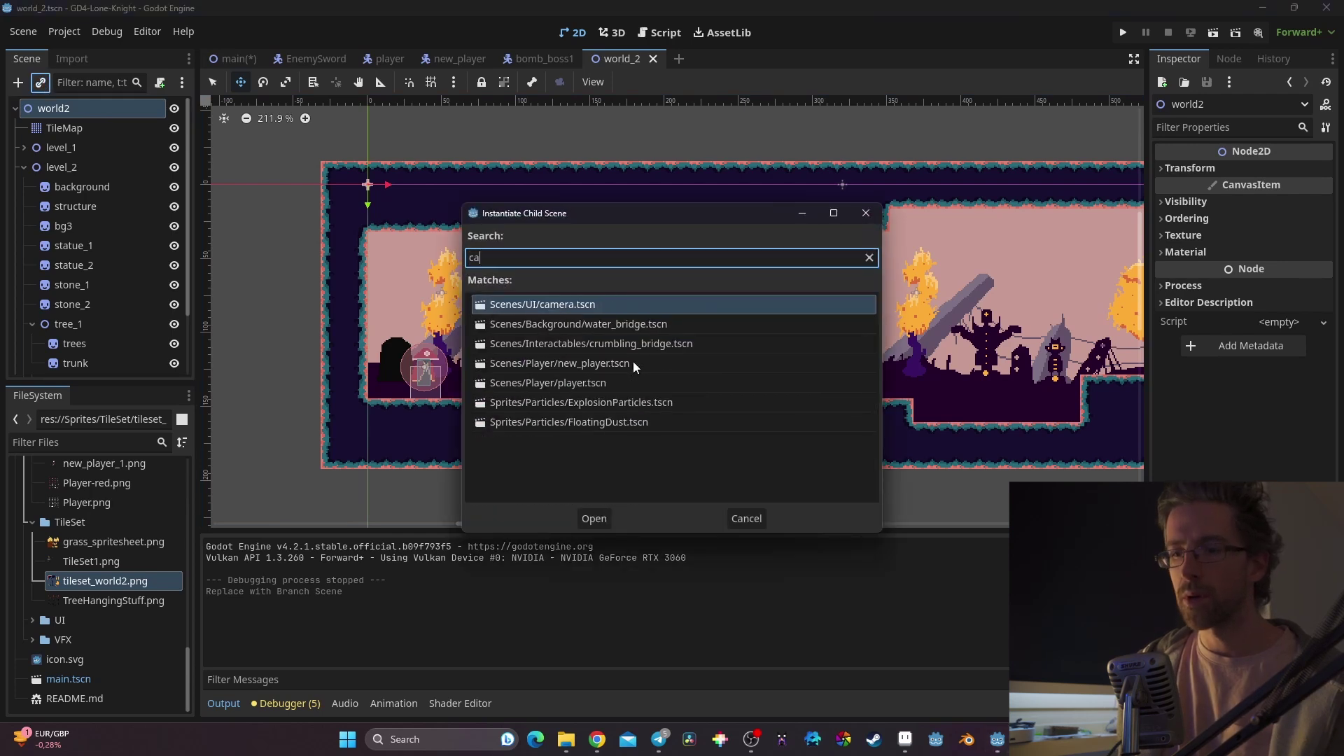
left_click(594, 518)
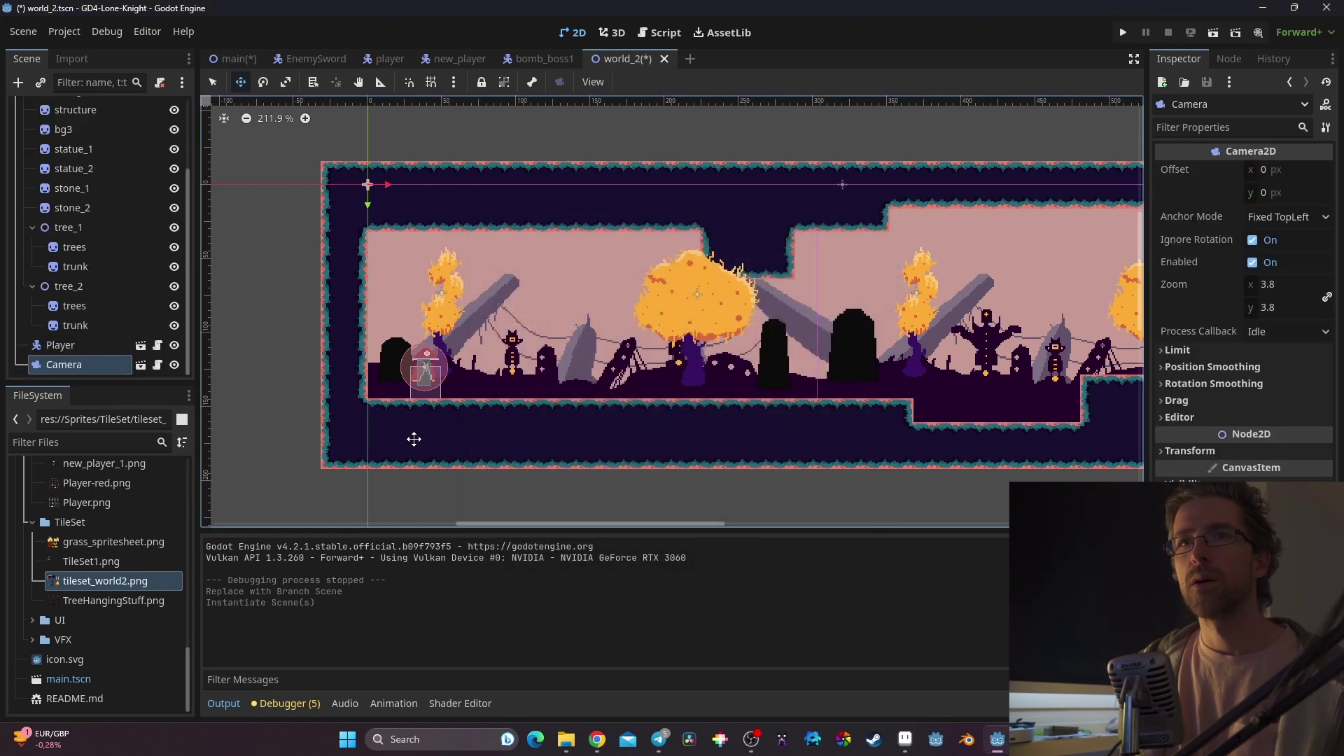
left_click(1218, 35)
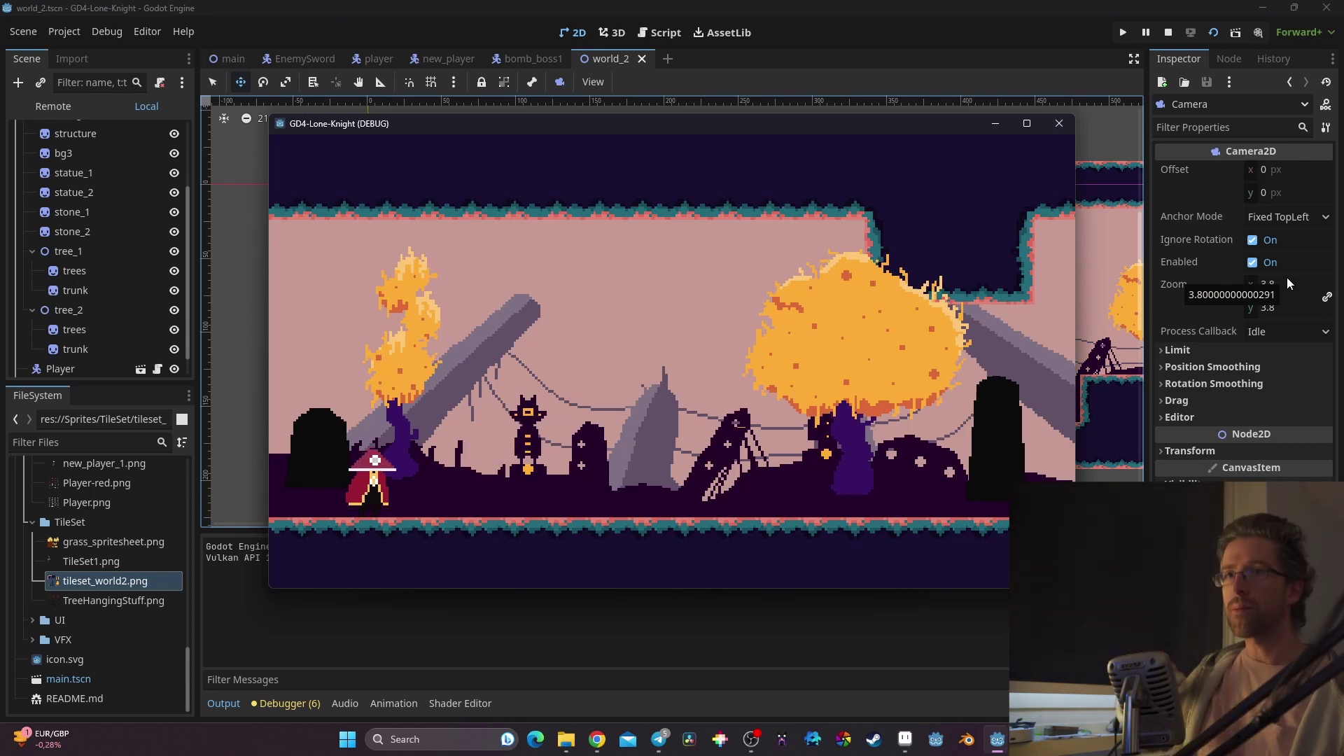
Step: Test the player's running and jumping through the level in both directions, and close the game window
key("Right")
key("space")
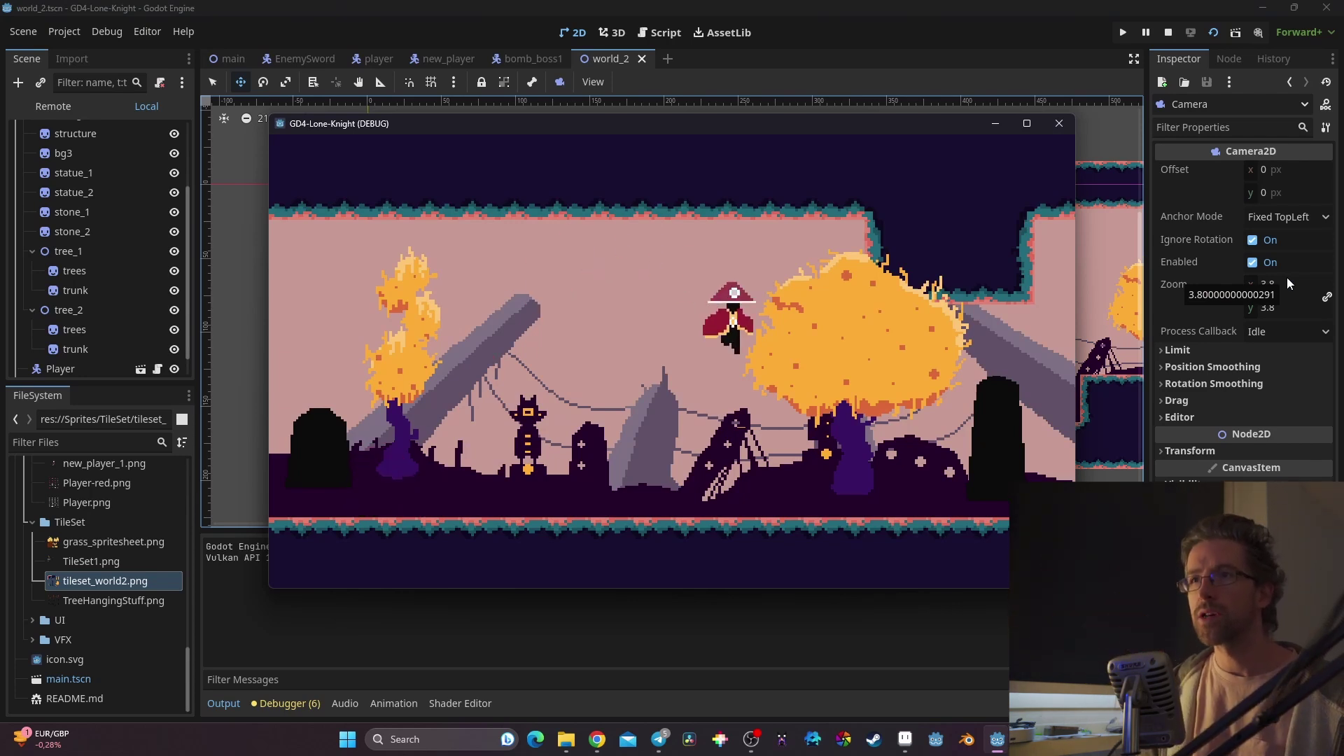
key("Right")
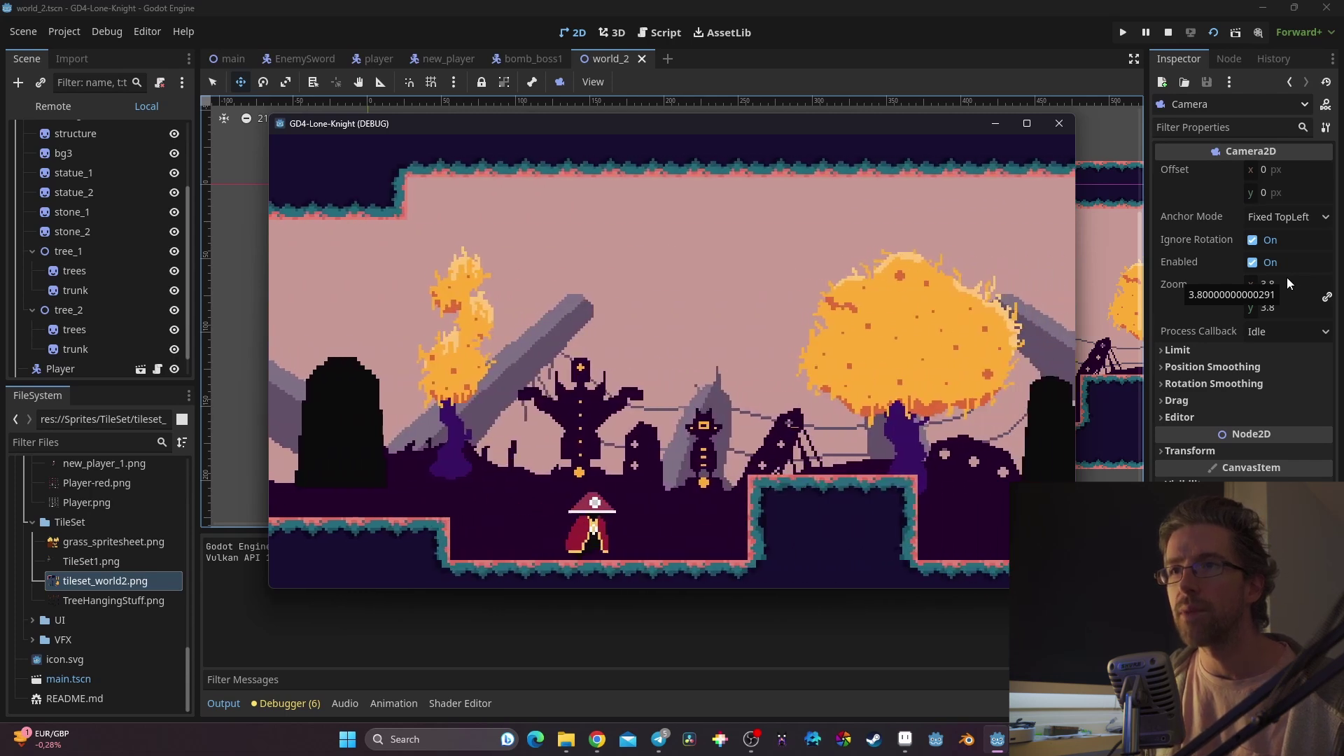
key("space")
key("Right")
key("Left")
key("space")
key("Left")
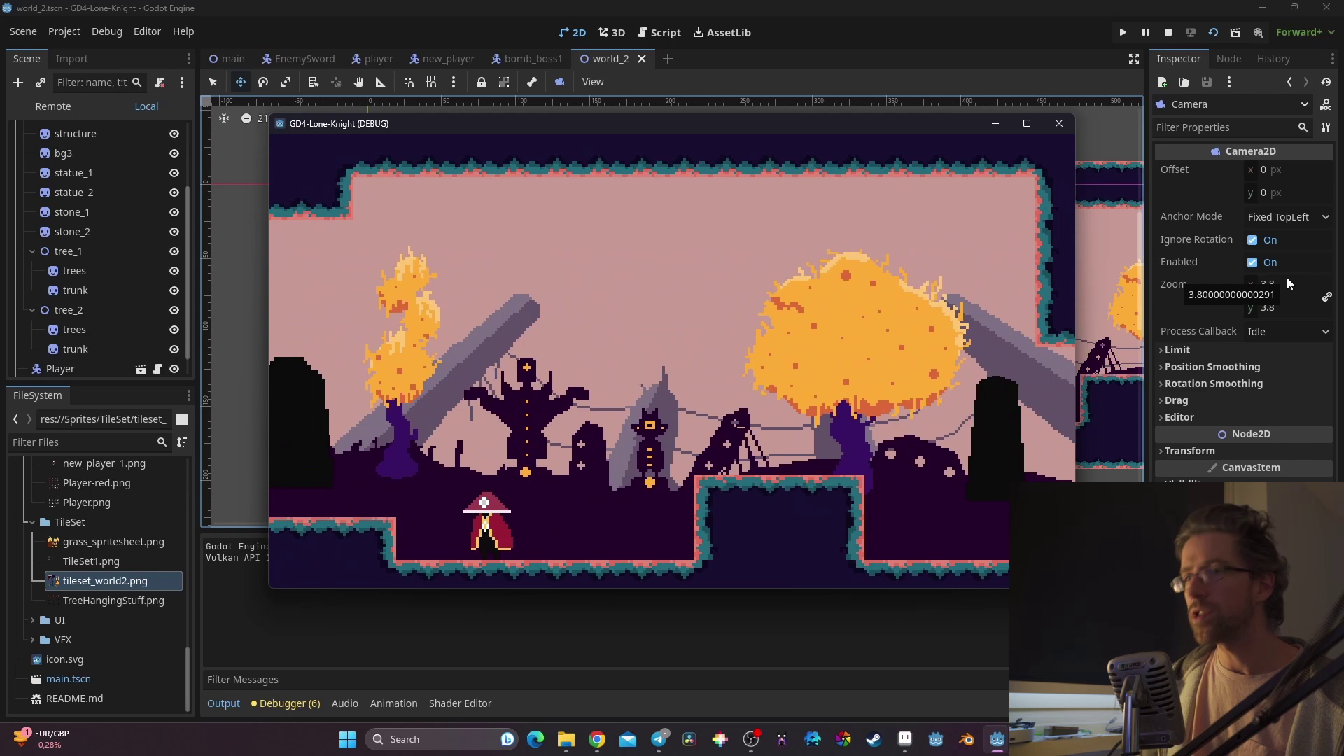
left_click(1059, 124)
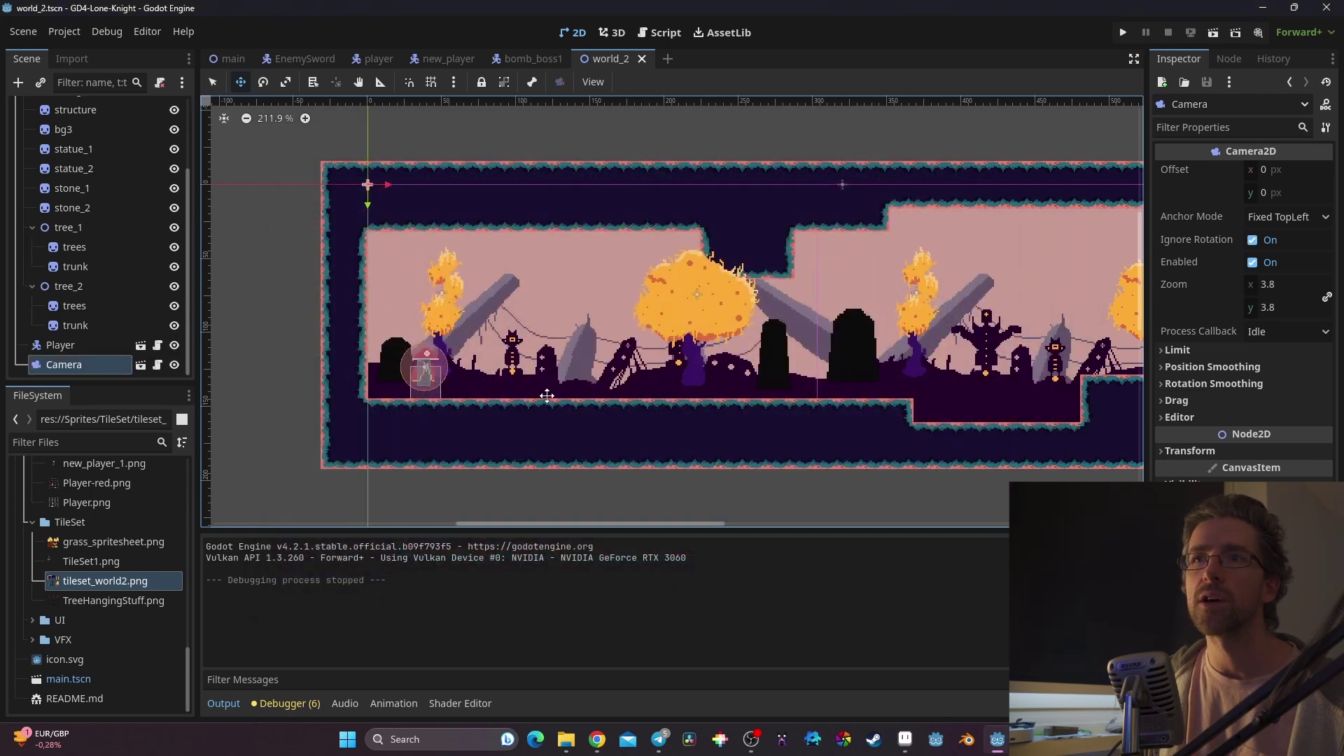
Step: Reposition the trees and stones of level_1, and test-run world_2 by walking the player through the level
scroll(547, 395, "down", 2)
scroll(668, 280, "up", 2)
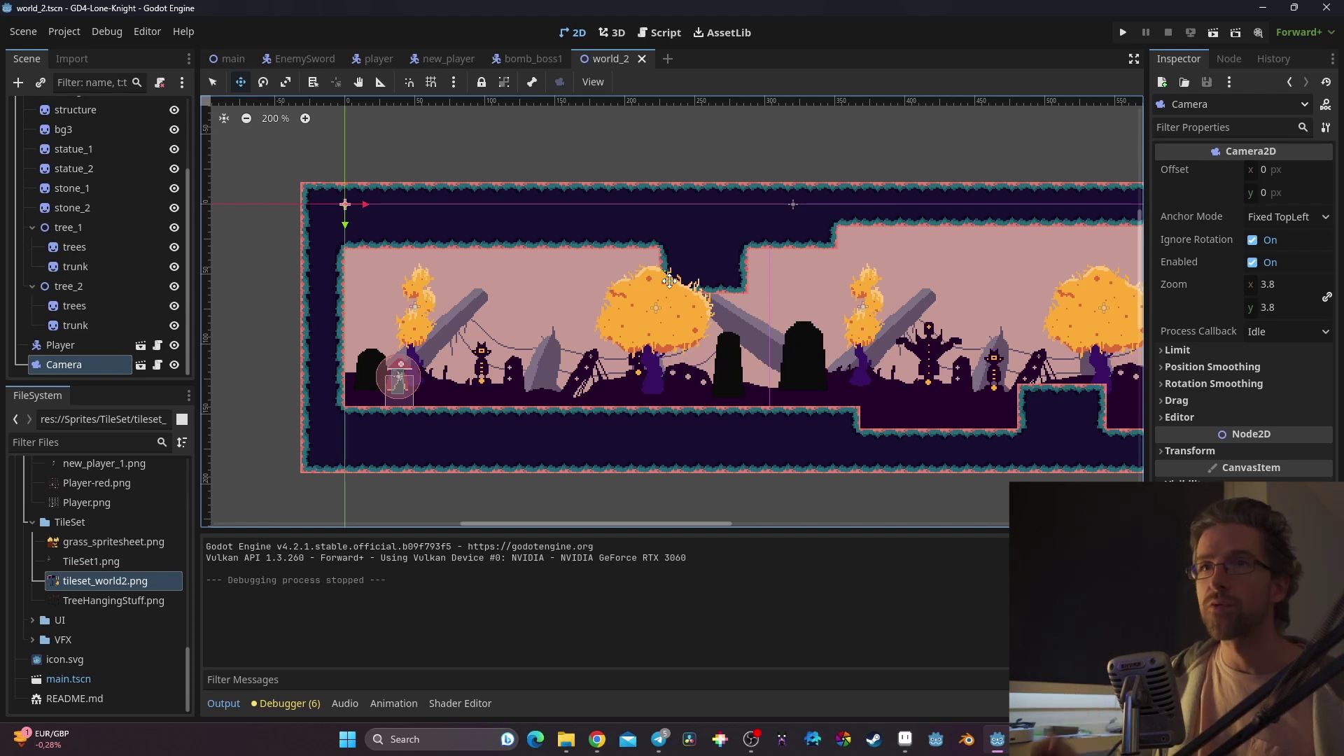
left_click(84, 292)
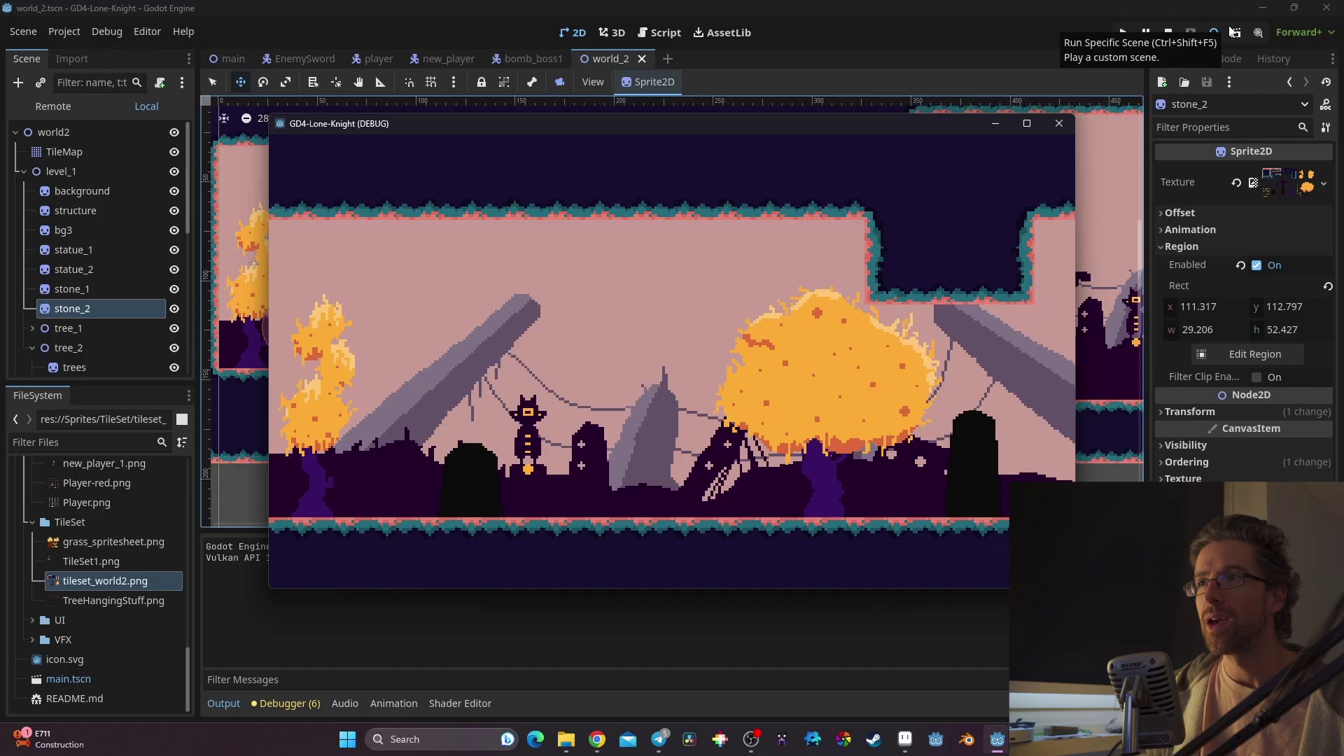
key("Right")
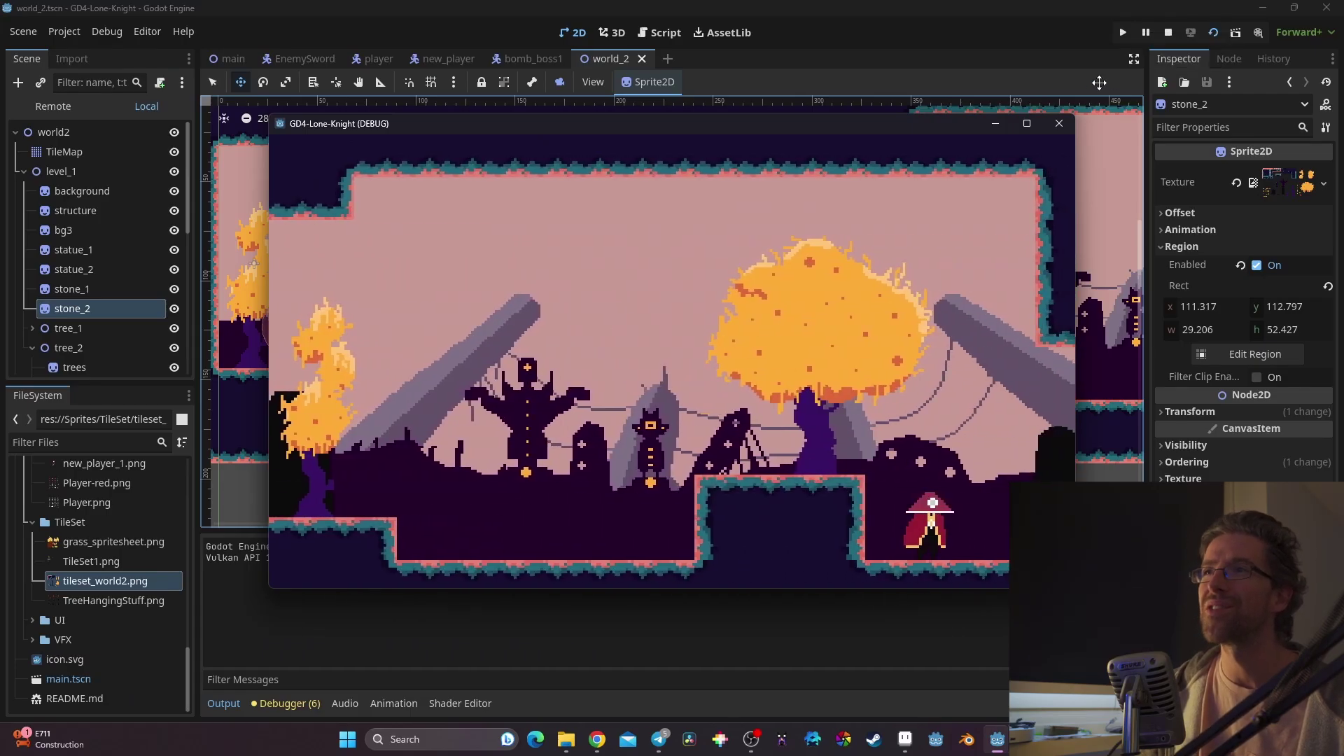
left_click(1065, 127)
Step: Instance Scenes/Player/new_player.tscn as a child of the world2 root node
scroll(72, 318, "down", 3)
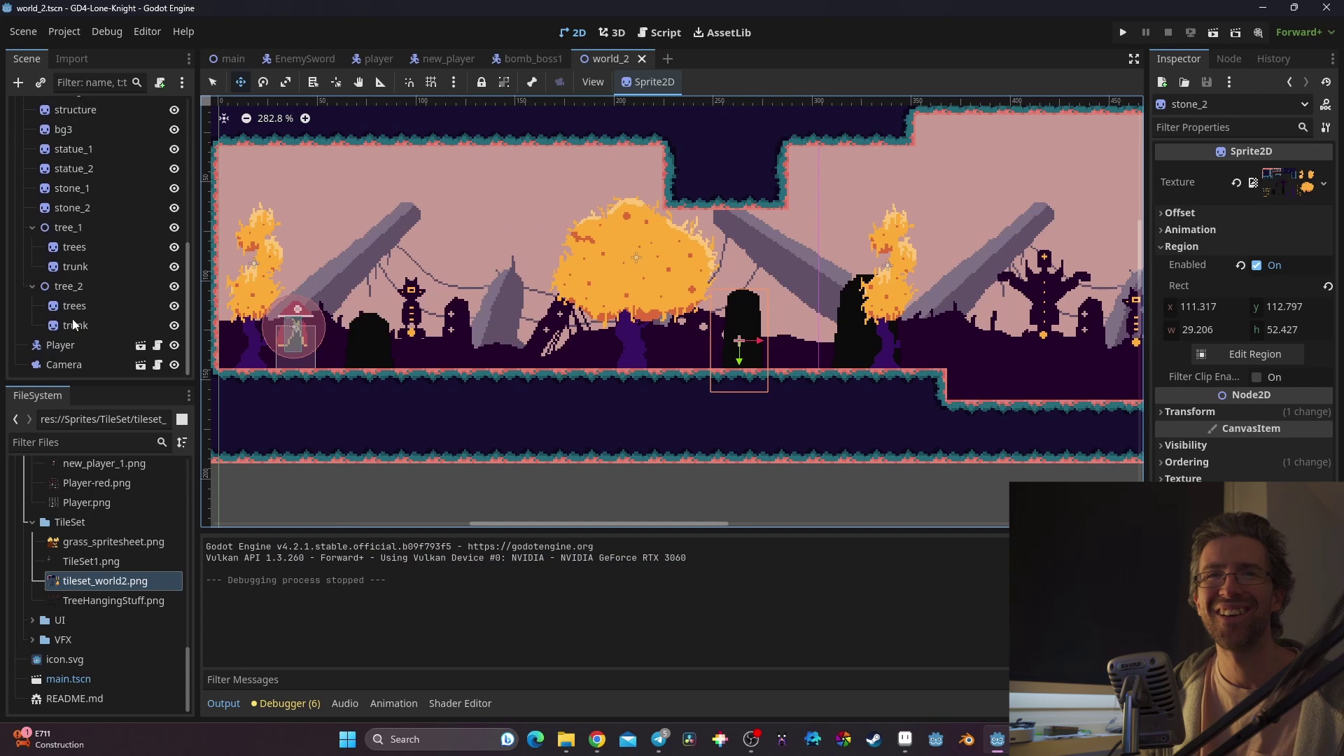
left_click(74, 345)
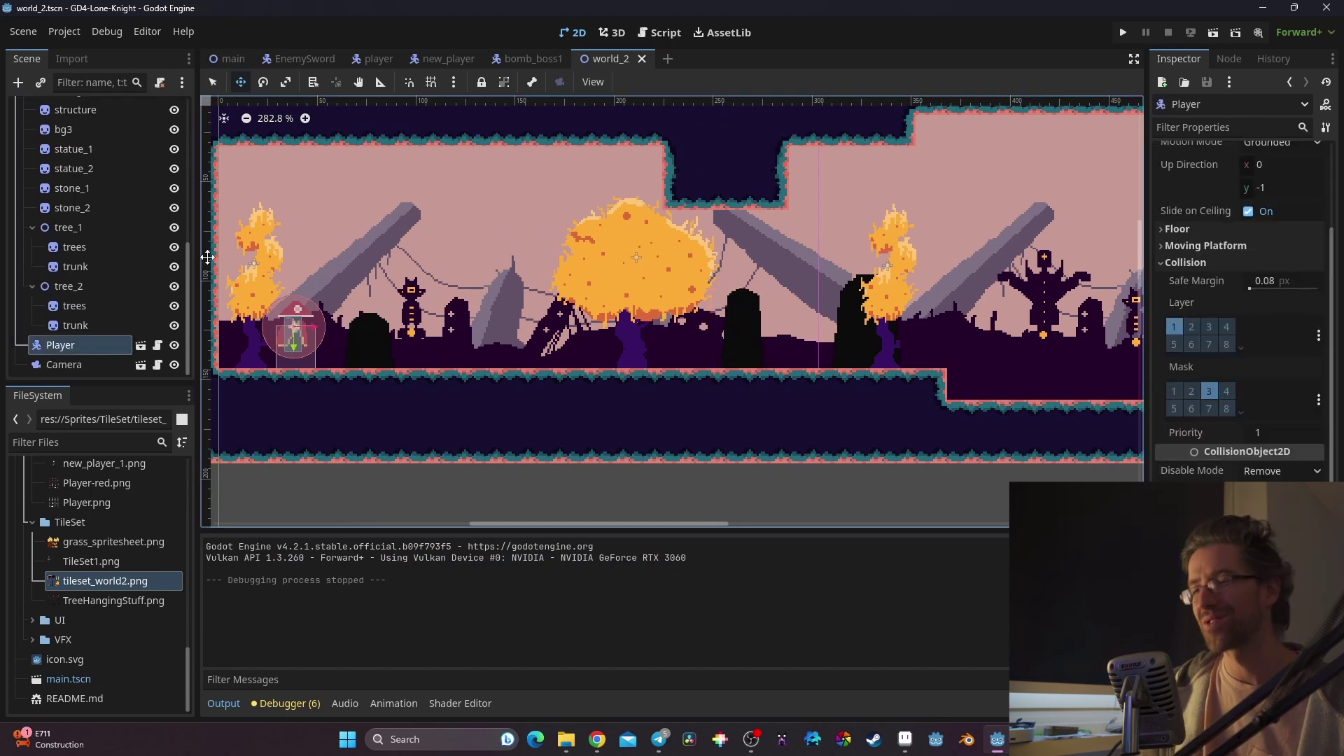
left_click(32, 228)
scroll(74, 245, "up", 2)
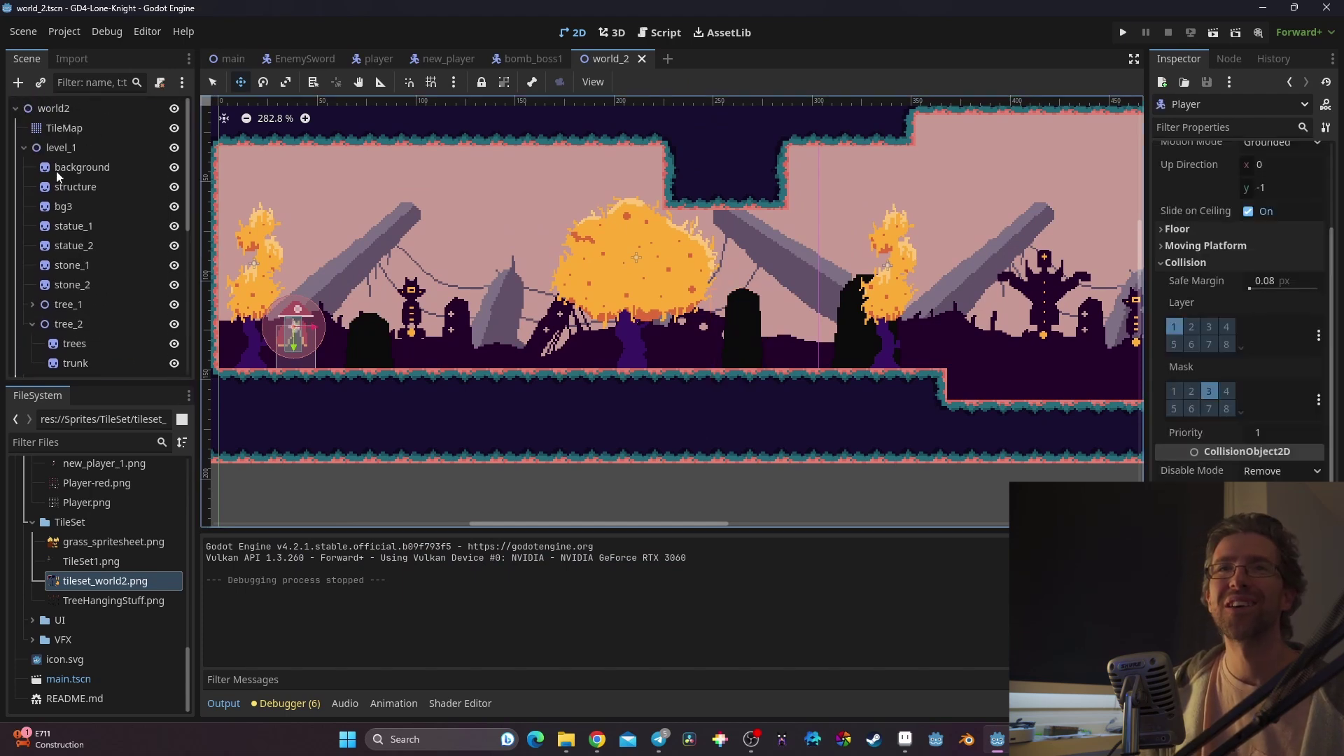
left_click(63, 108)
left_click(40, 82)
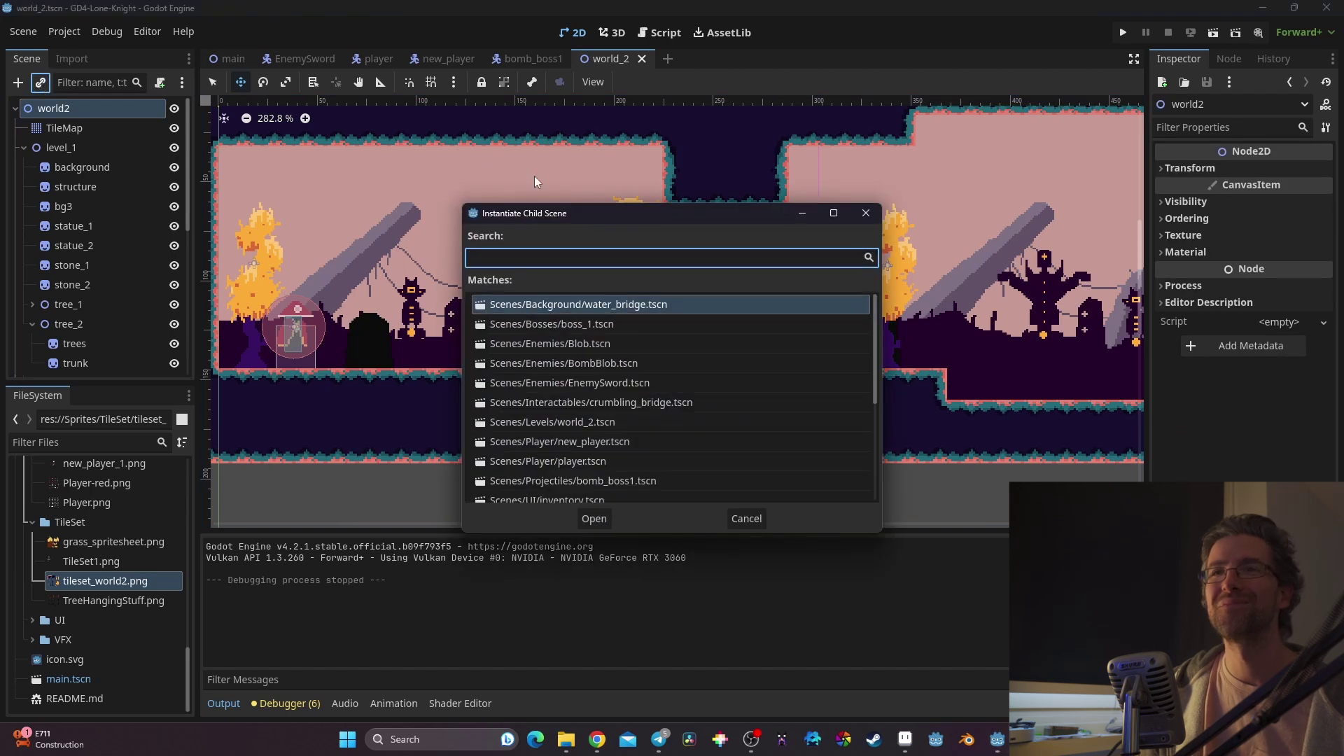
type("new")
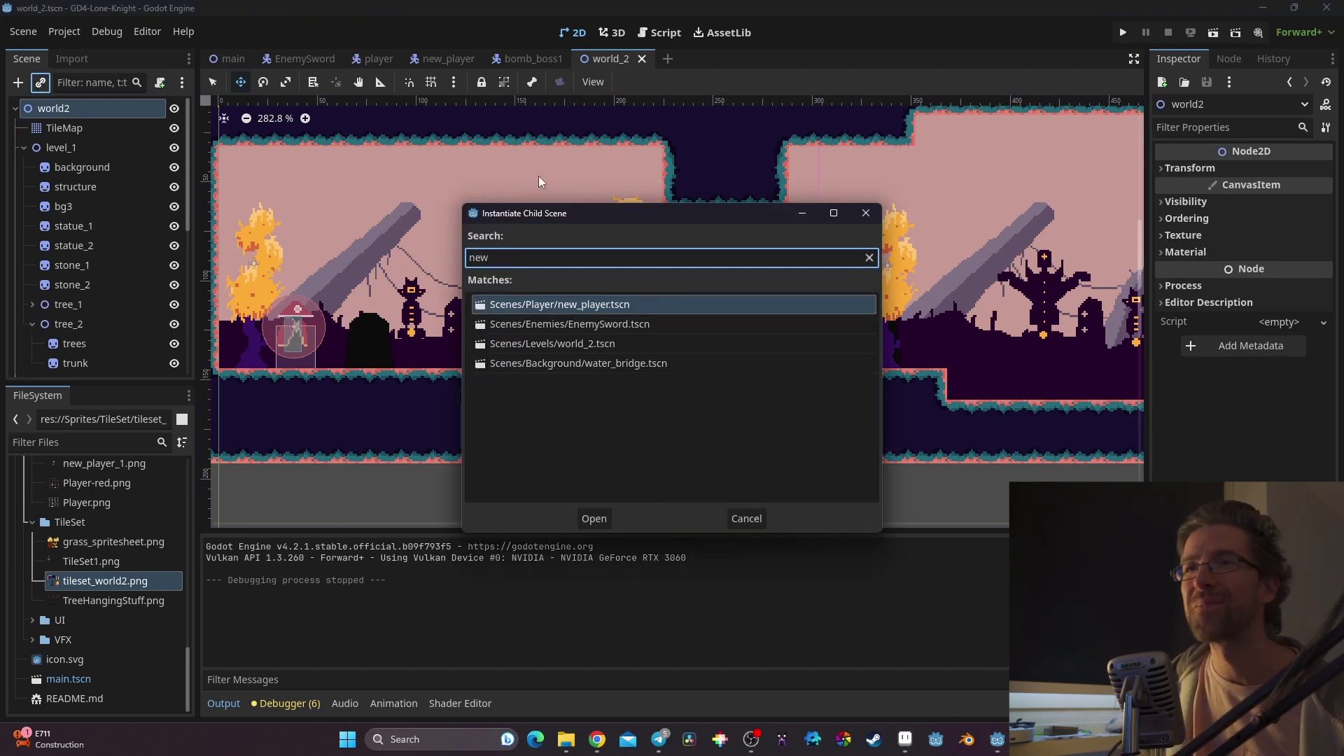
left_click(592, 518)
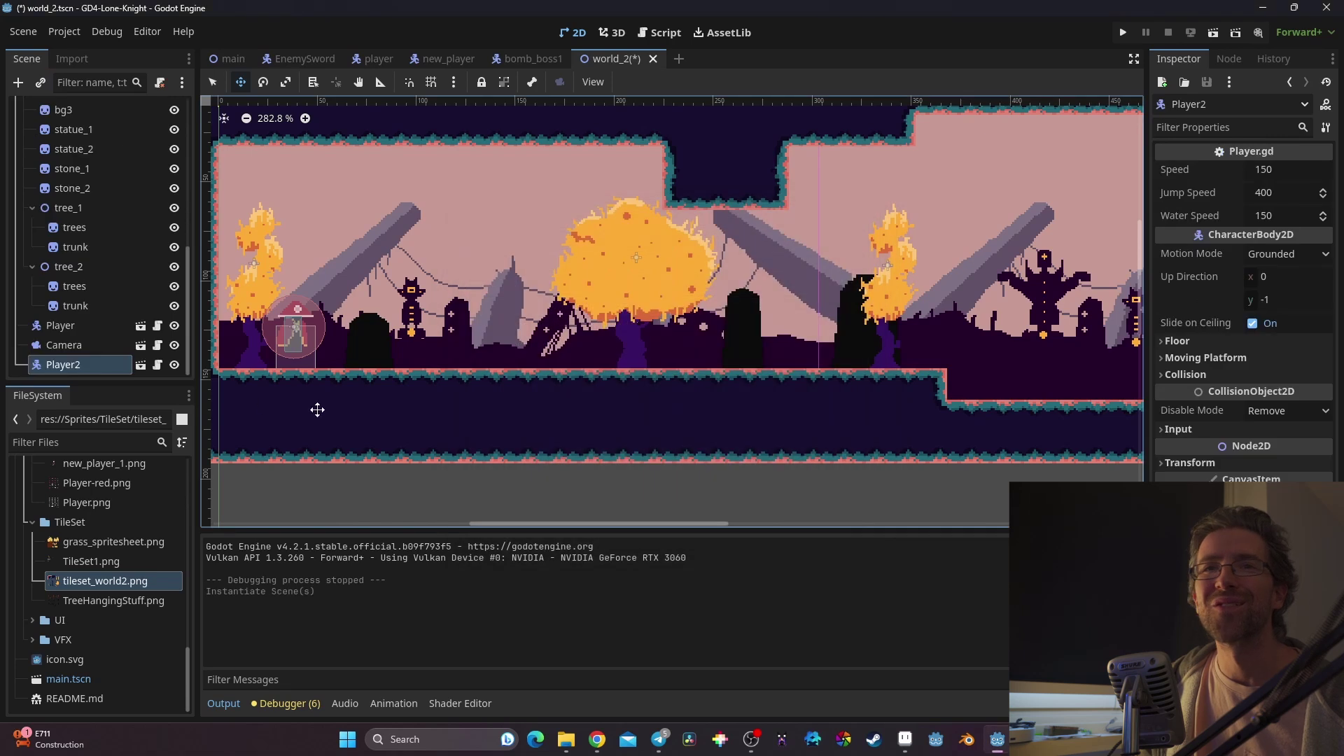
Step: Move the new player instance to about (148, 130), on the ground ahead of the first player, and set its Z index
scroll(435, 262, "down", 3)
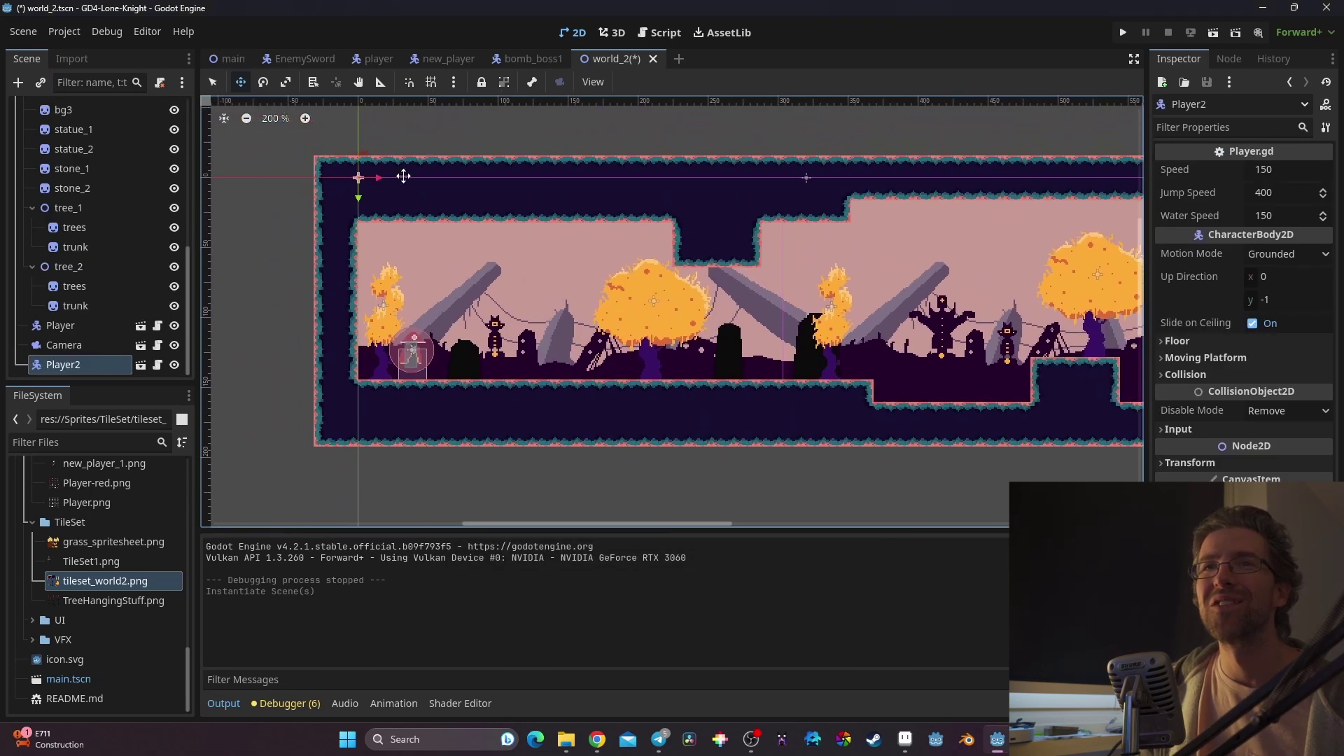
left_click_drag(359, 178, 565, 361)
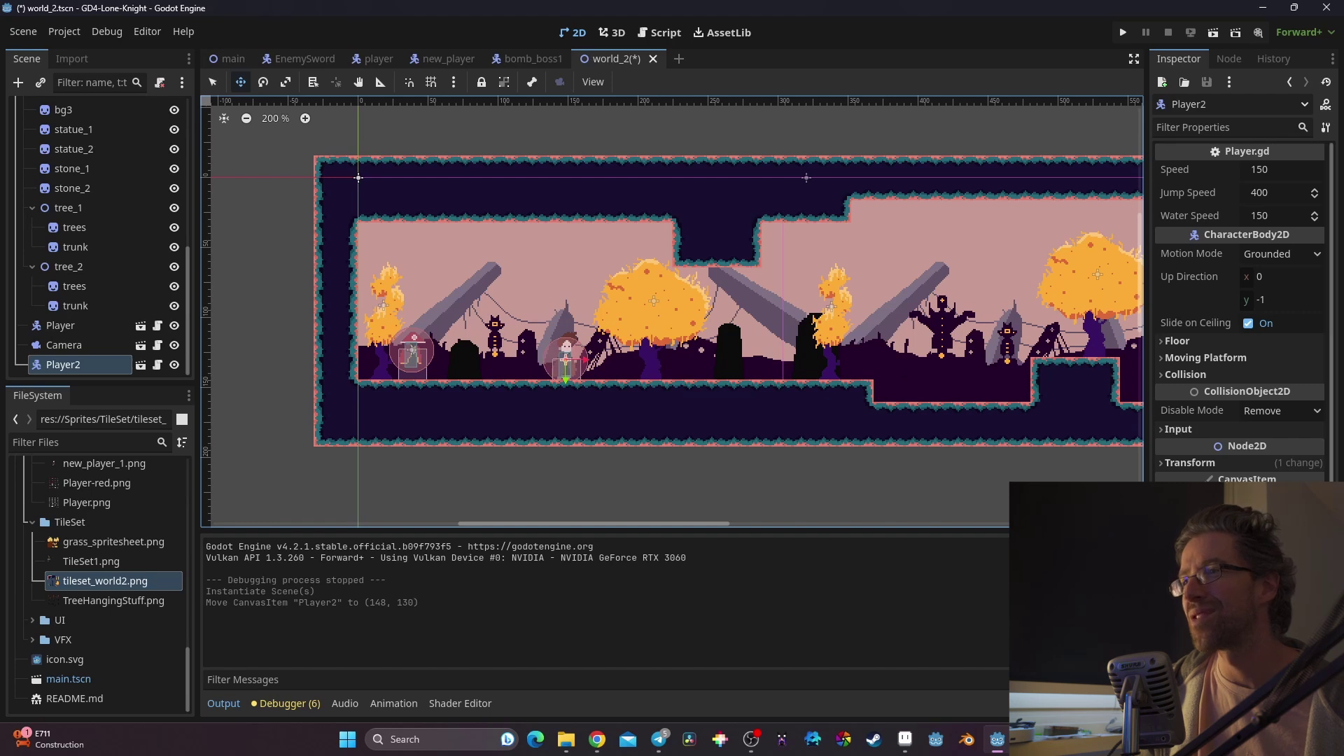
scroll(565, 361, "up", 3)
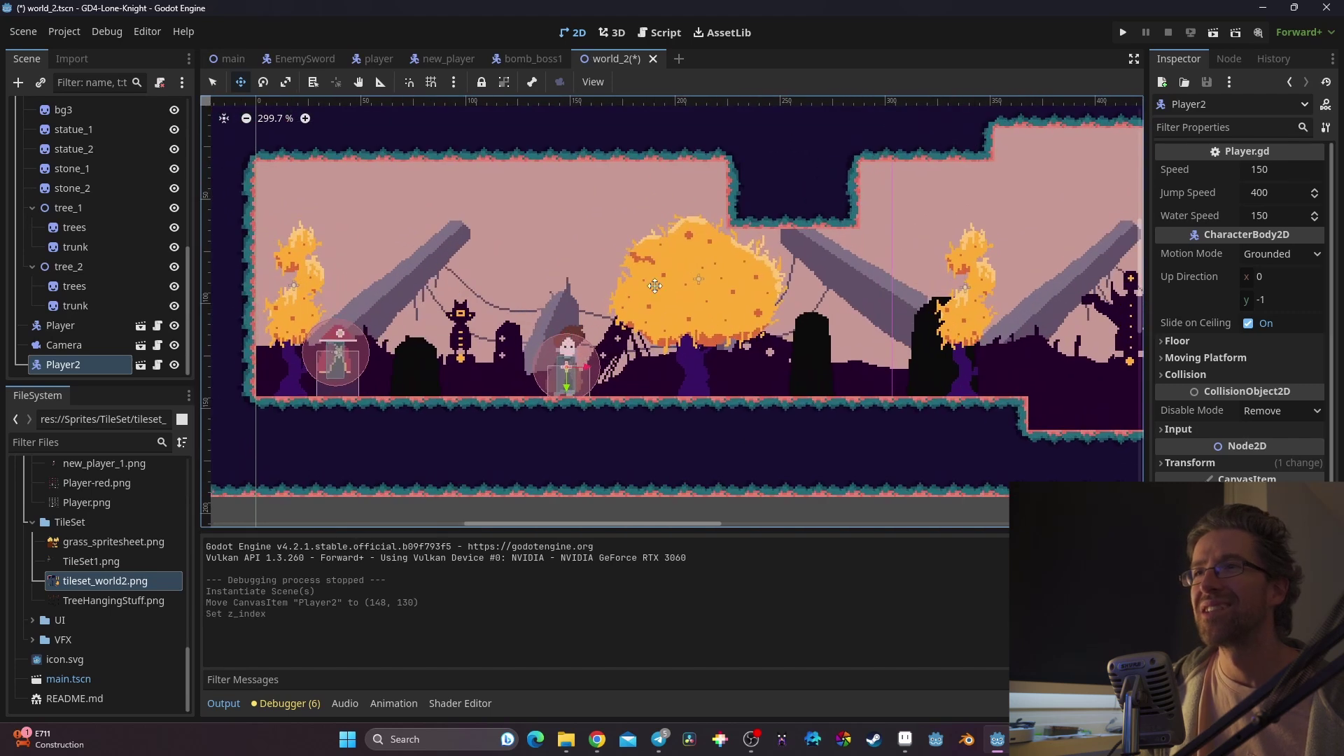
Step: Run the world_2 scene, move and jump both player characters through the level, and close the game window
left_click(1211, 33)
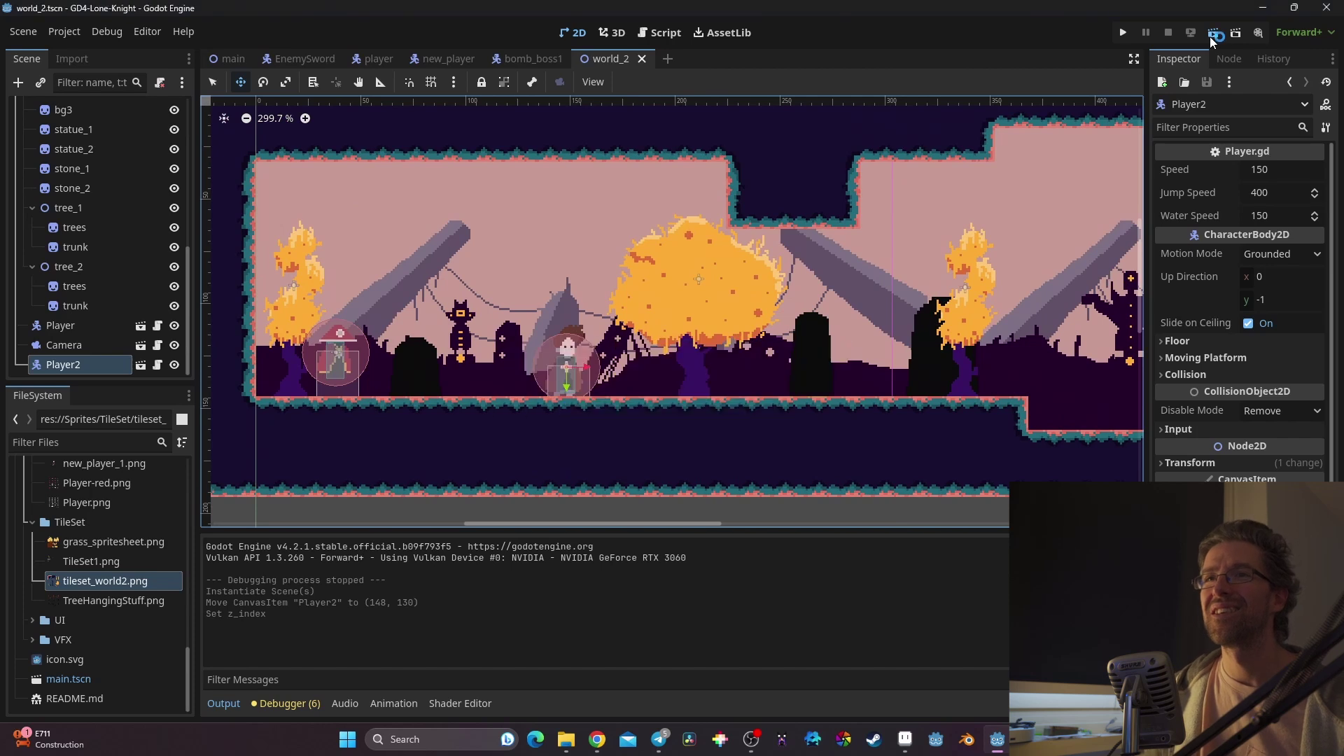
key("Right")
key("space")
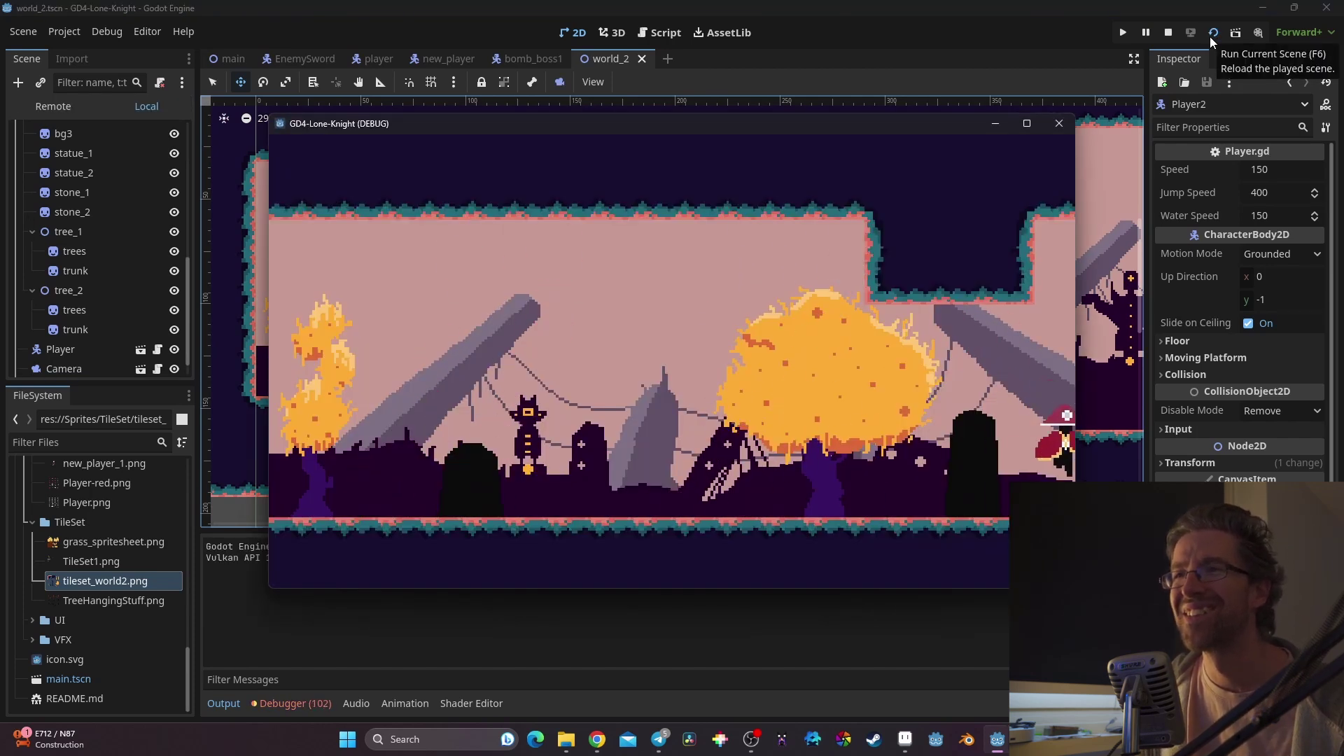
key("Right")
key("Right")
key("space")
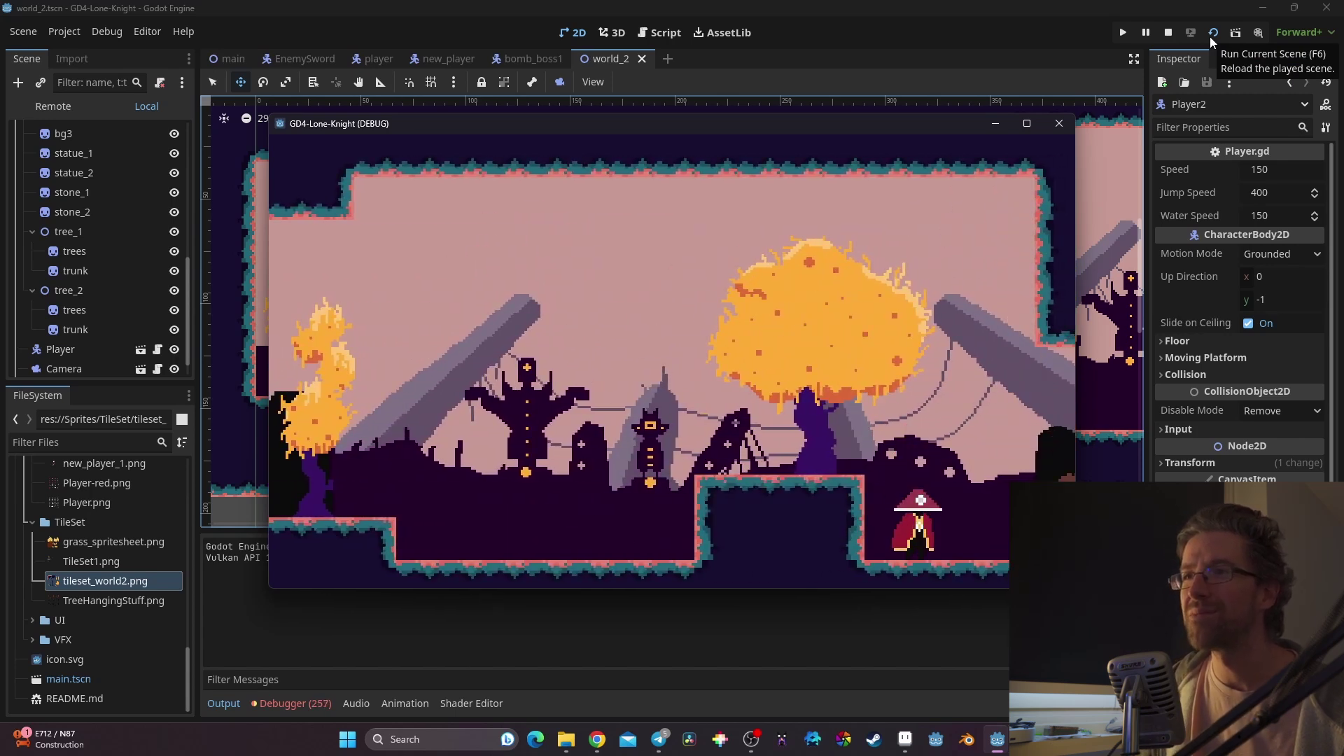
key("Left")
key("space")
left_click(1211, 35)
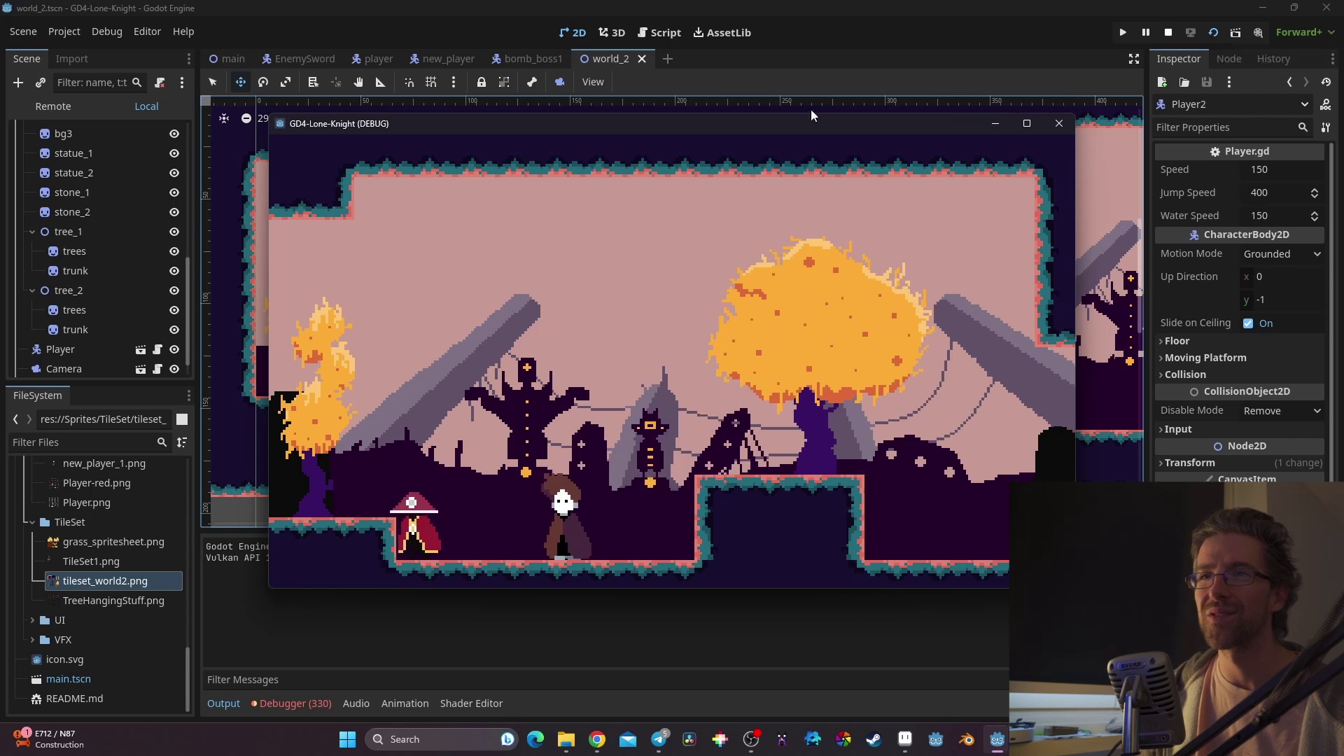
left_click(1055, 129)
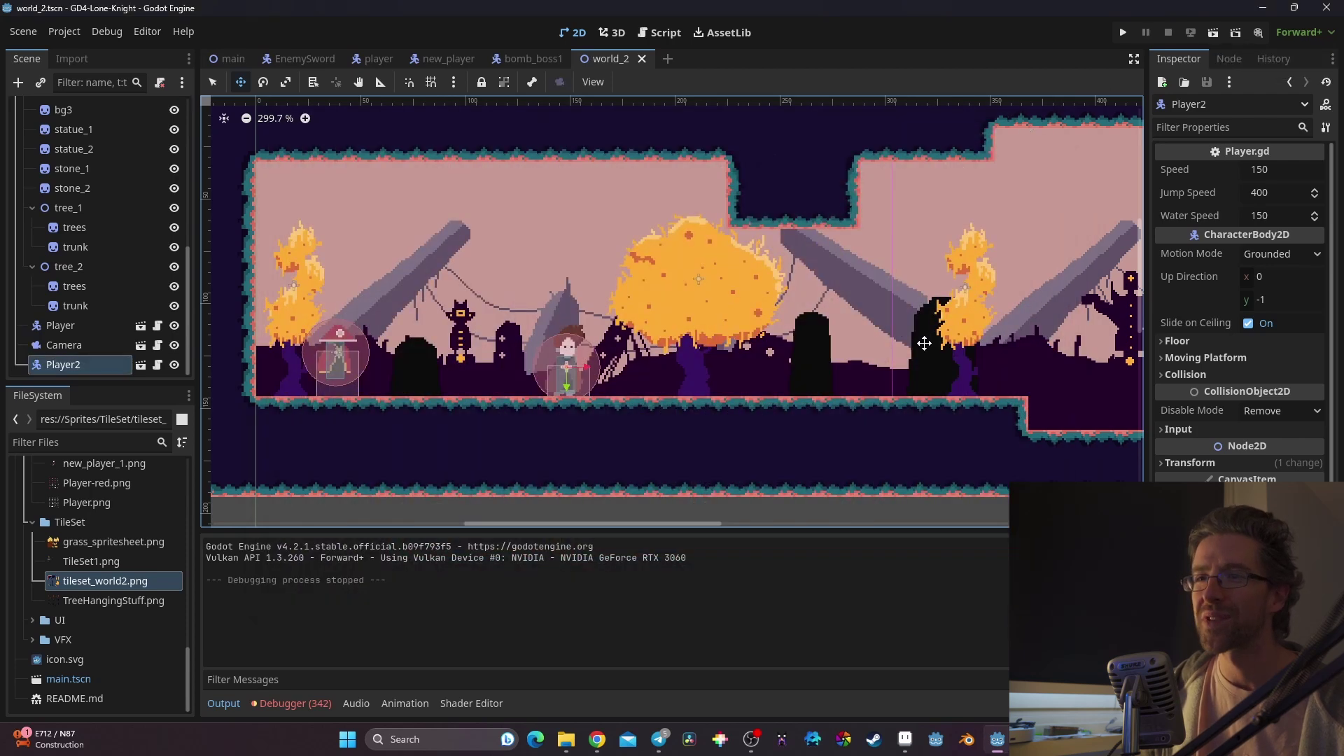
Step: Switch to Aseprite with the new player sprite, place the timeline below the canvas and enlarge it to show all layers
key("alt+Tab")
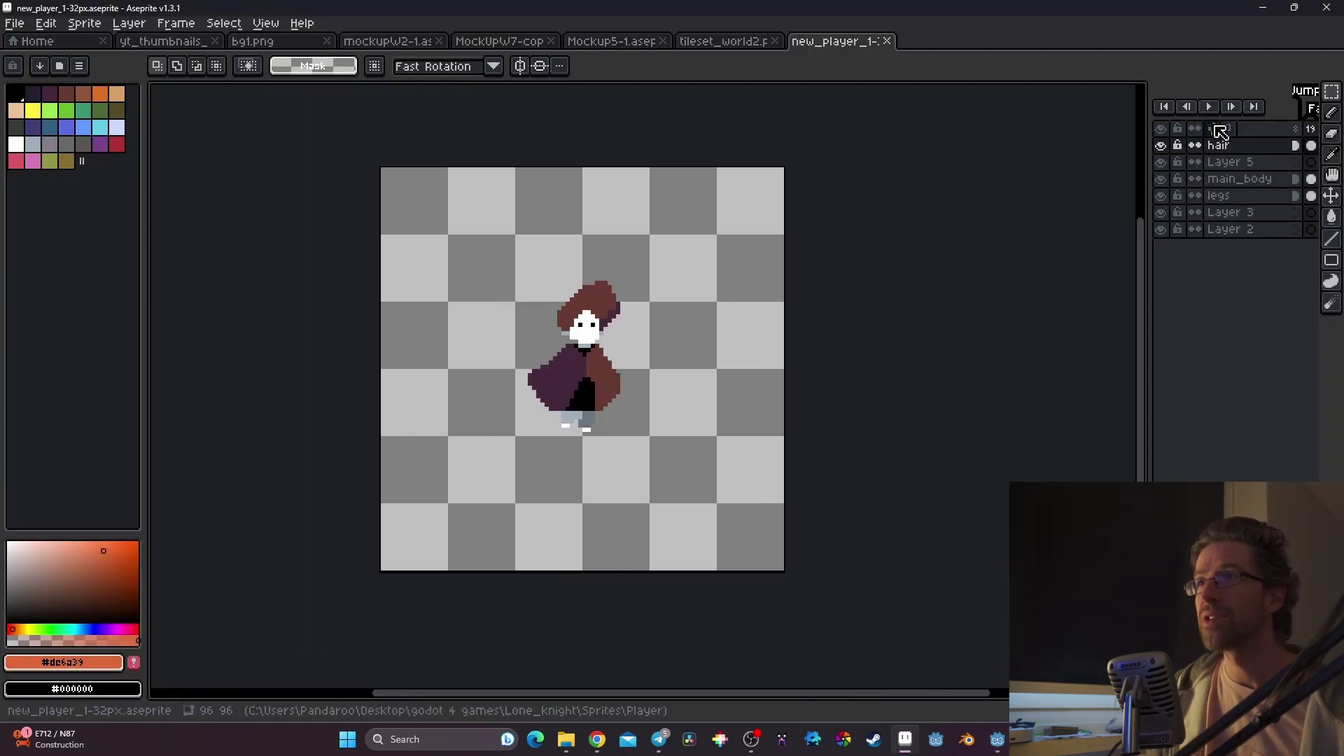
left_click(1212, 129)
left_click(1060, 189)
middle_click_drag(728, 378, 936, 254)
scroll(747, 455, "down", 2)
middle_click_drag(740, 497, 731, 548)
scroll(699, 464, "up", 3)
scroll(723, 390, "down", 1)
middle_click_drag(722, 390, 685, 430)
left_click_drag(860, 607, 868, 433)
Step: Play the new player's animation from frame 1 and examine the character's motion up close
left_click(297, 509)
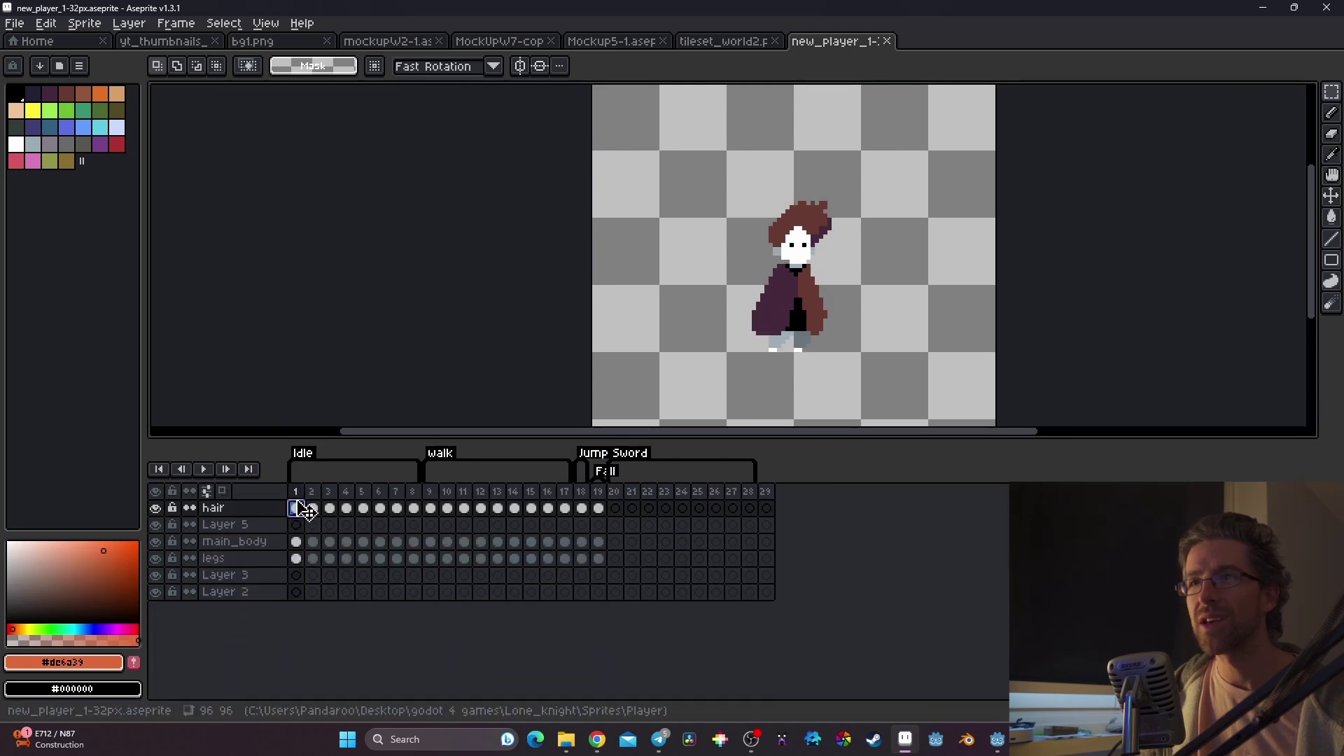
key("Return")
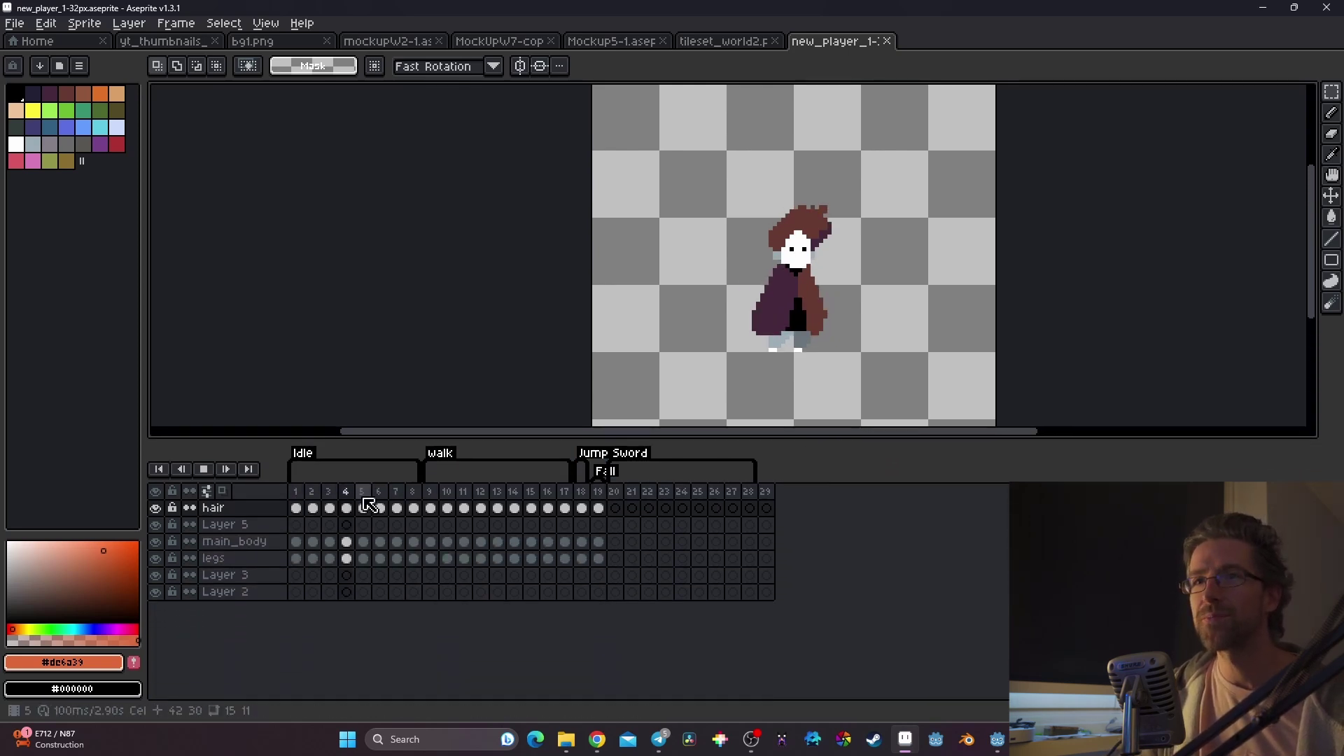
scroll(826, 228, "up", 2)
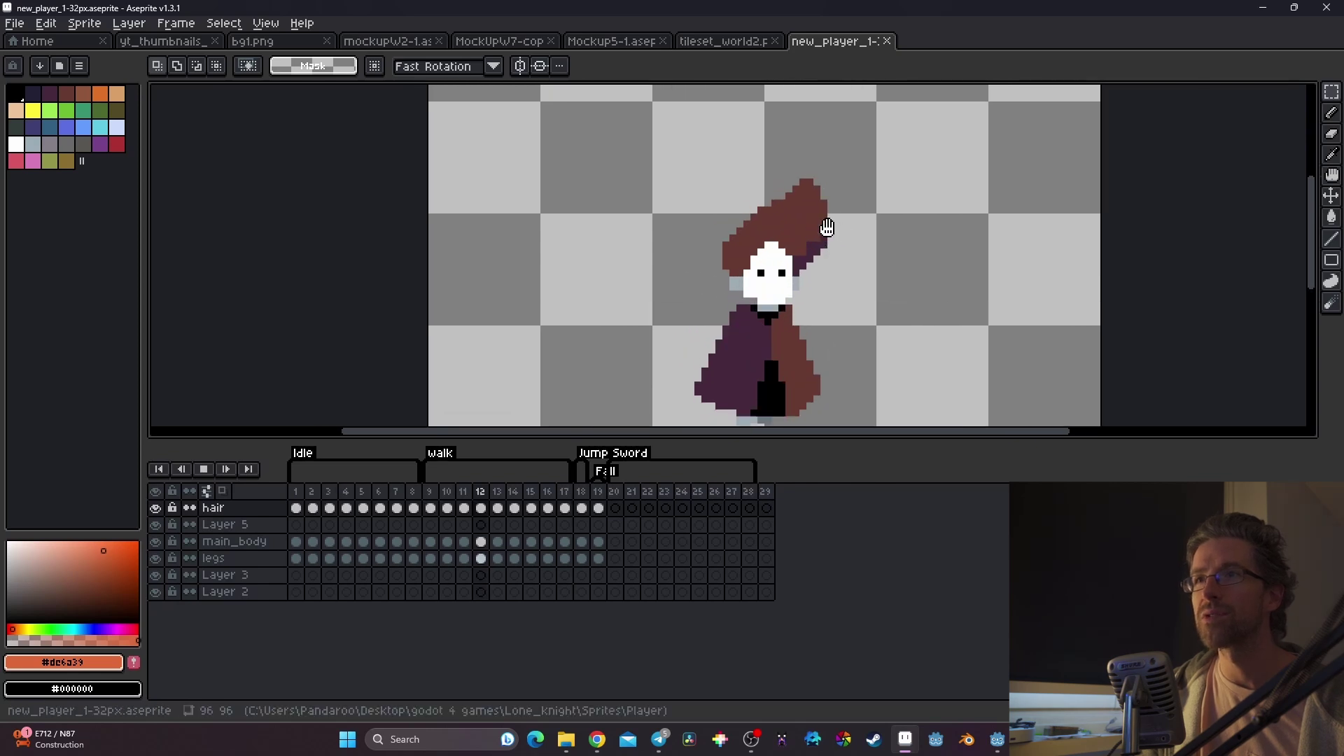
left_click_drag(827, 227, 748, 165)
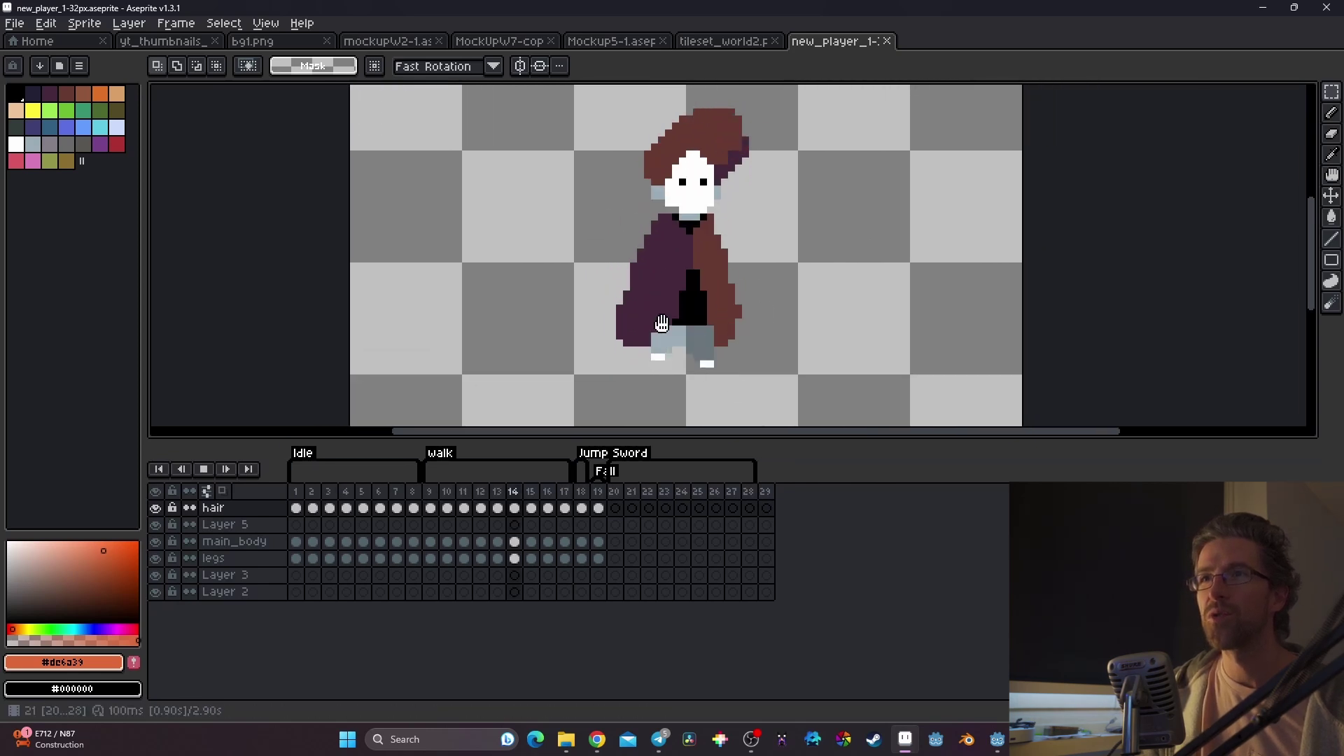